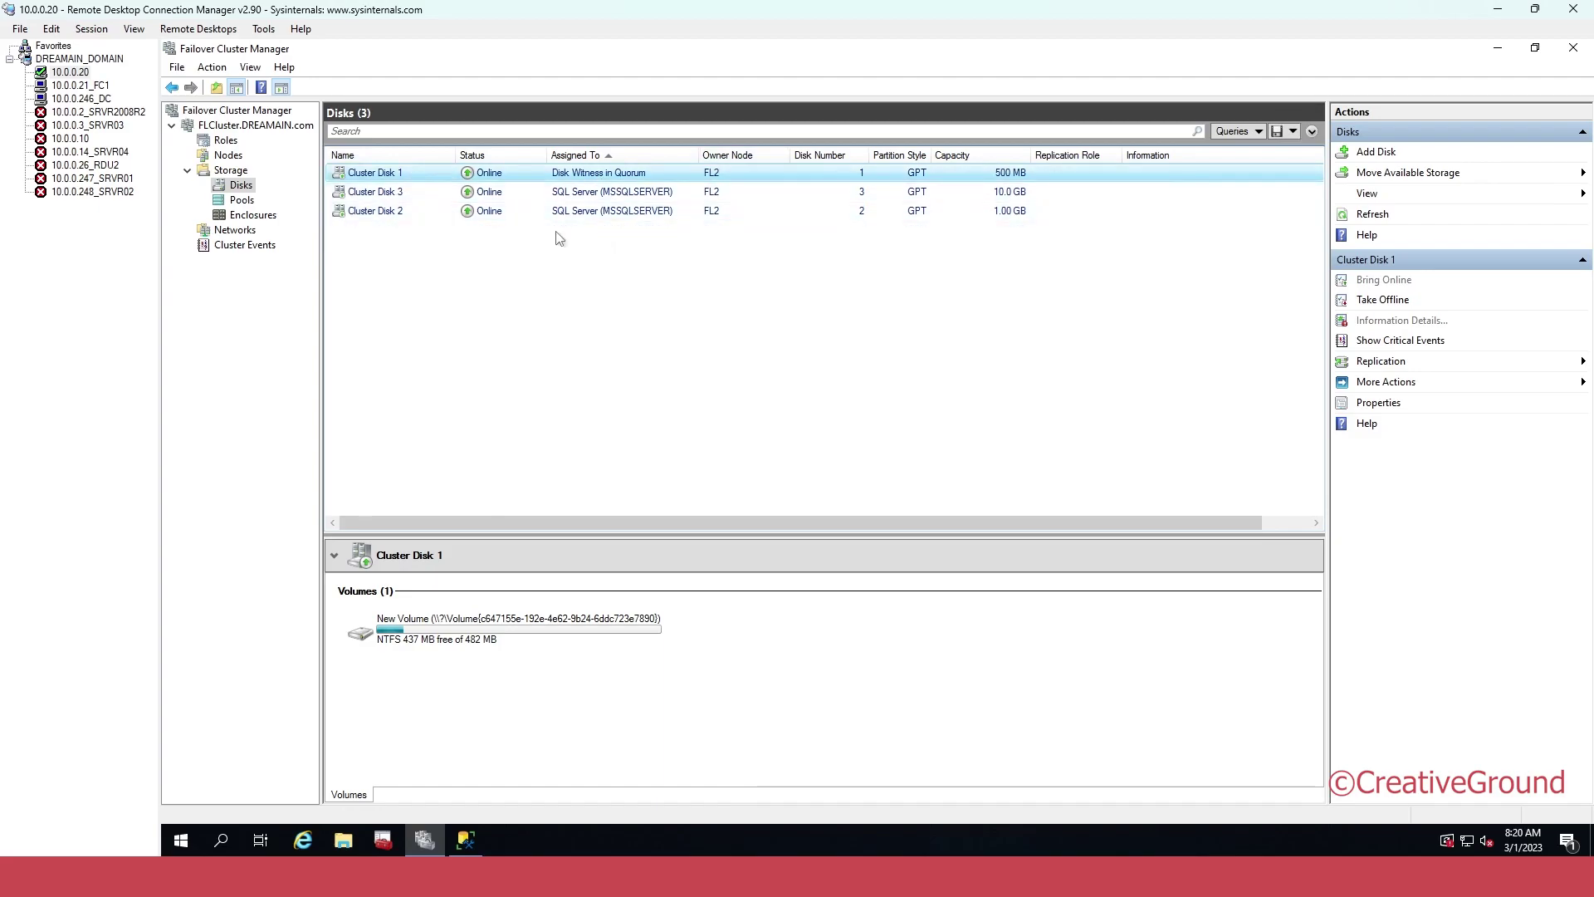
Examine Cluster Disk 3 and Cluster Disk 2 in the failover cluster's disk list, including their assignments and volumes
click(390, 192)
click(373, 216)
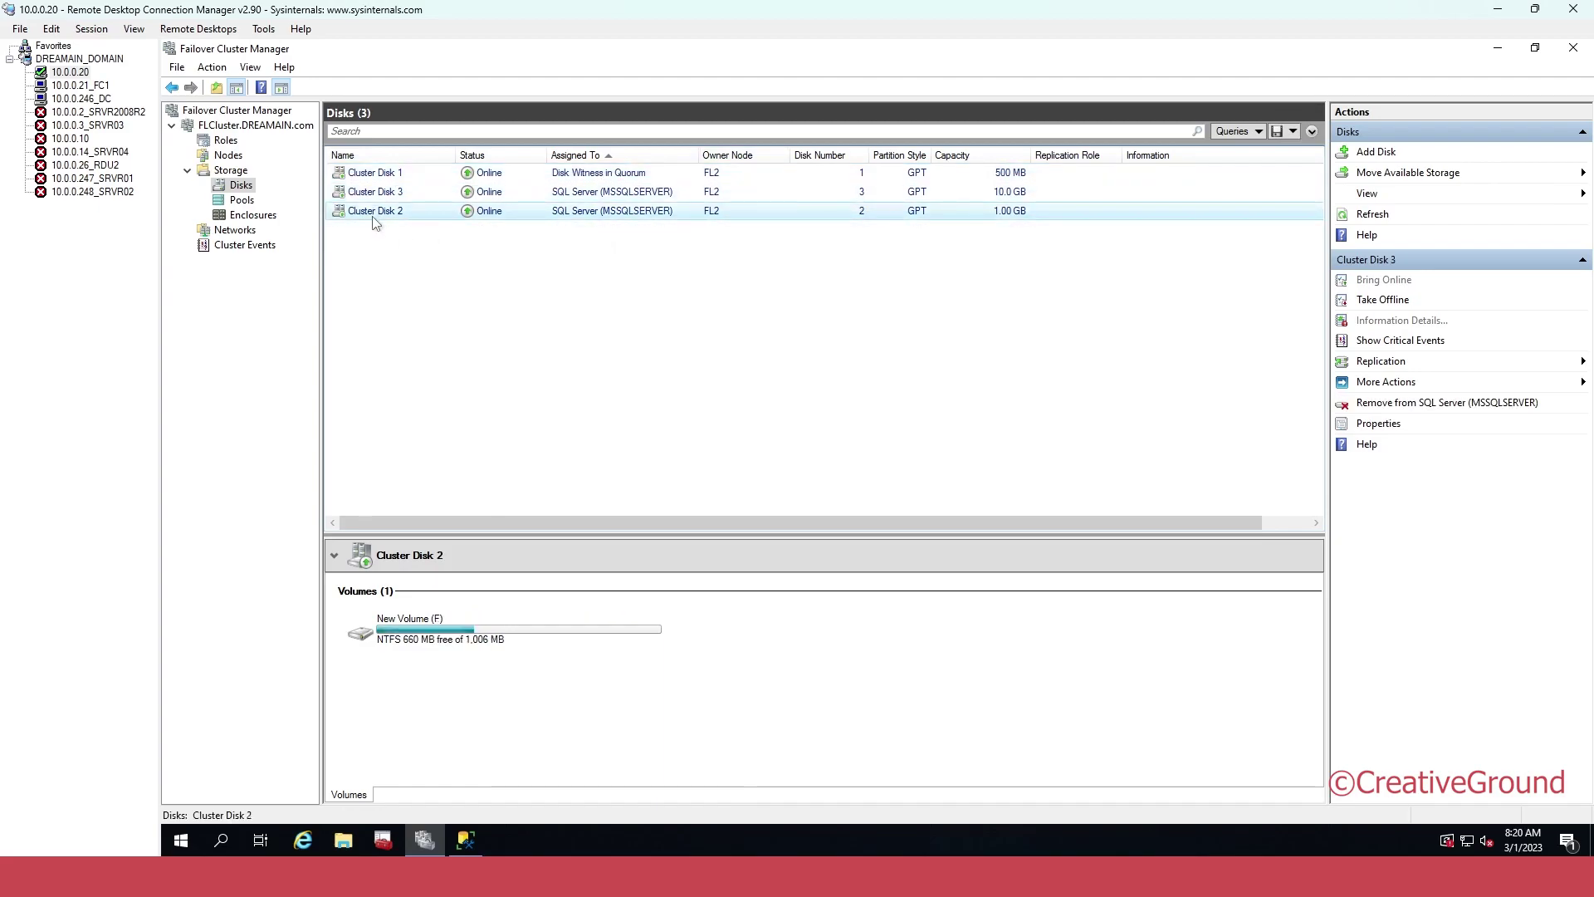
click(257, 129)
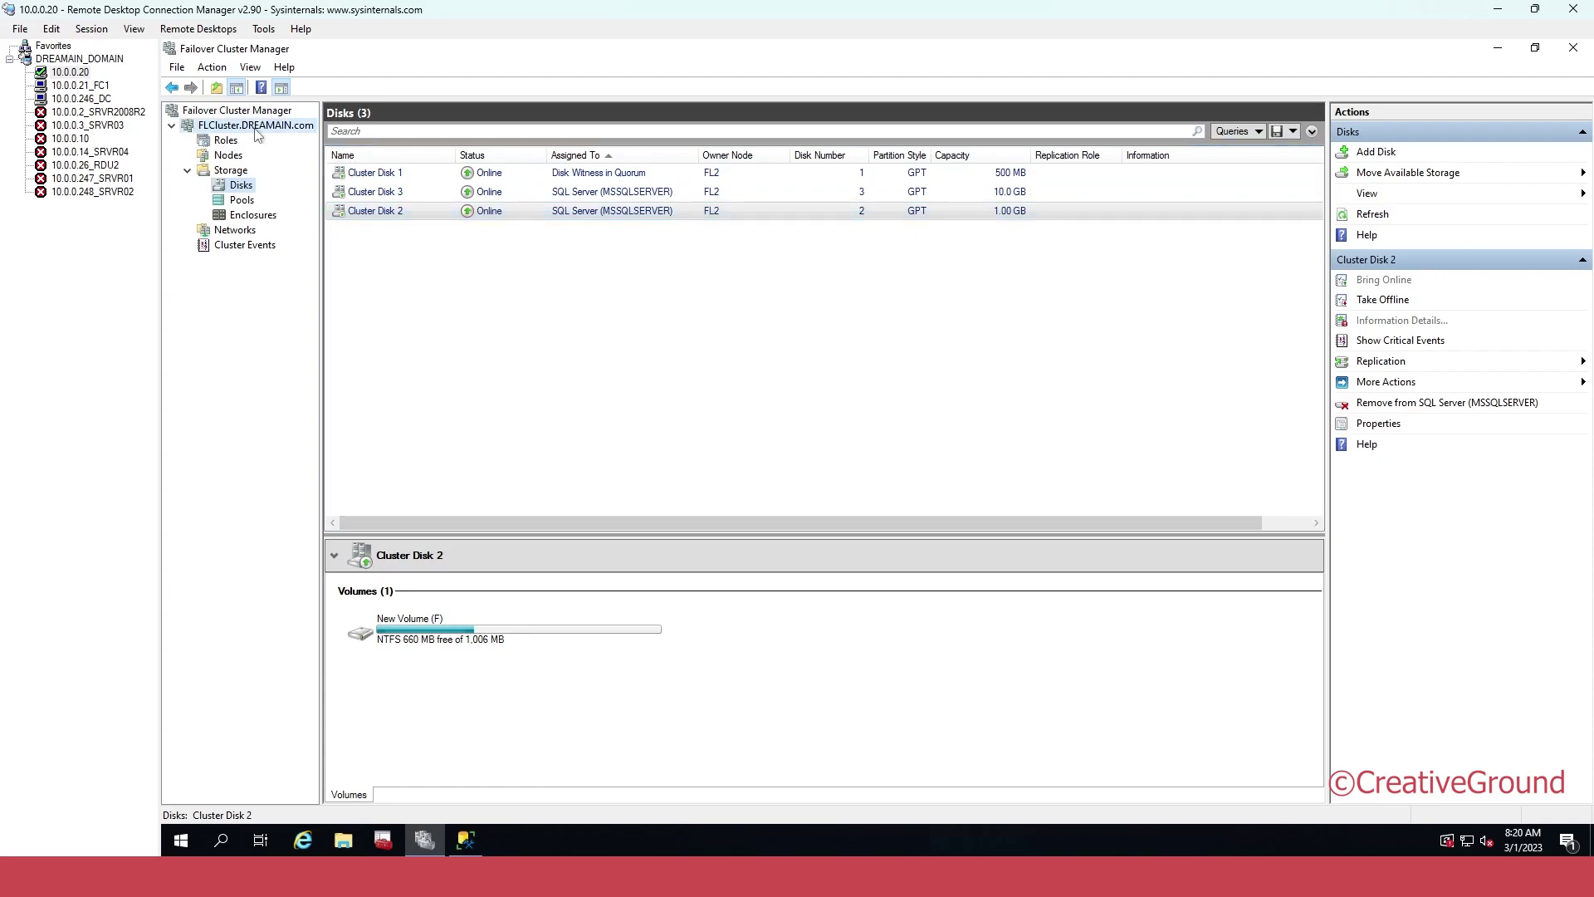
click(240, 185)
click(226, 141)
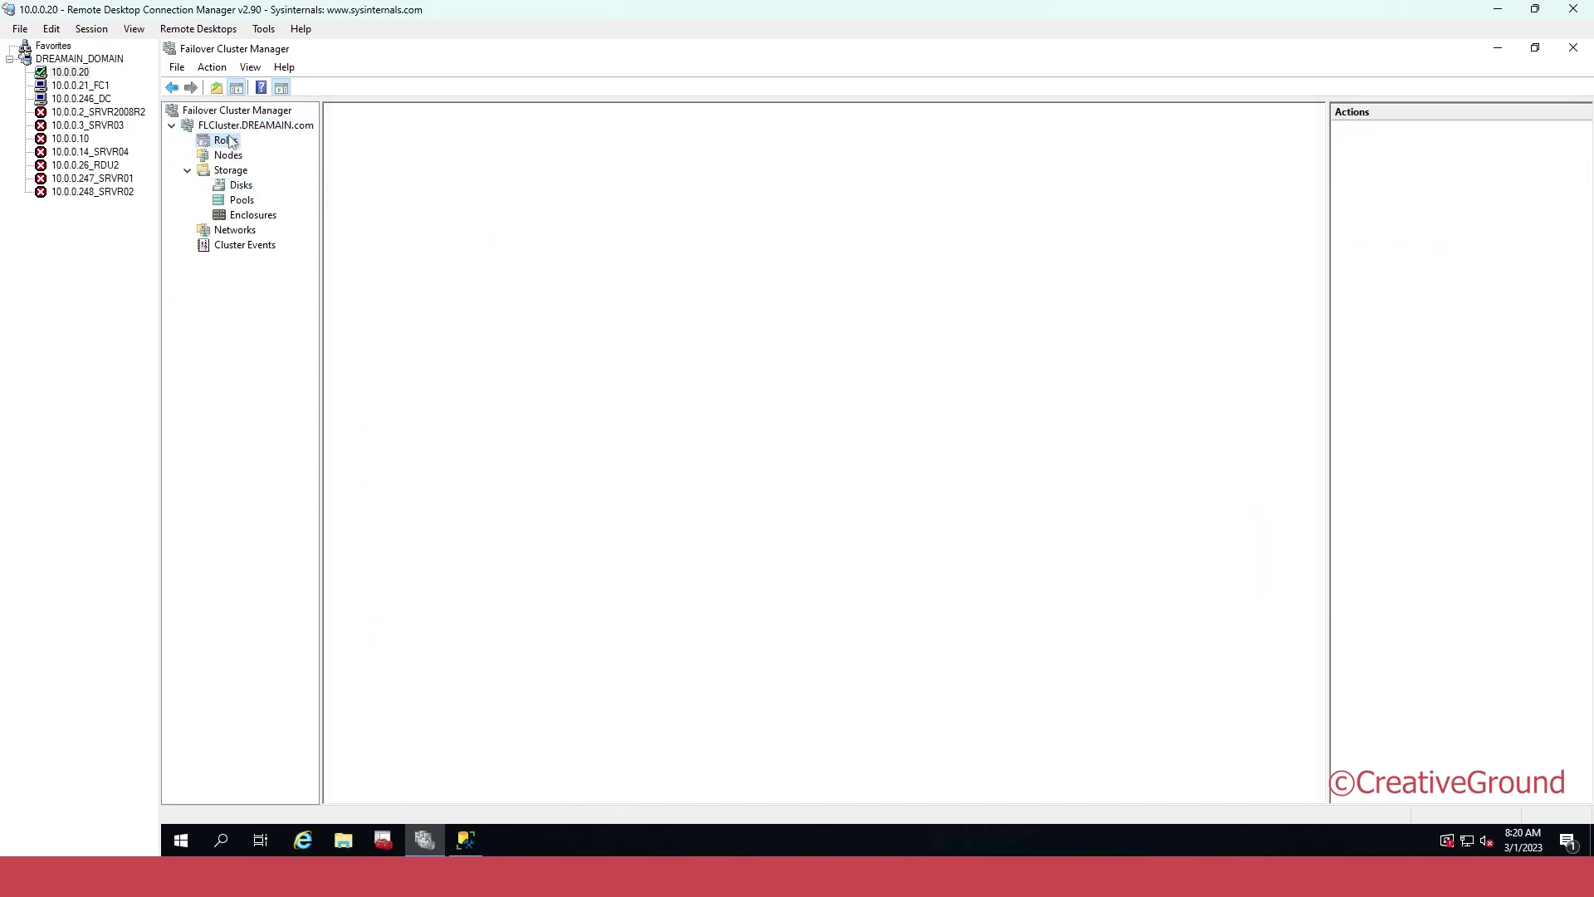
click(241, 186)
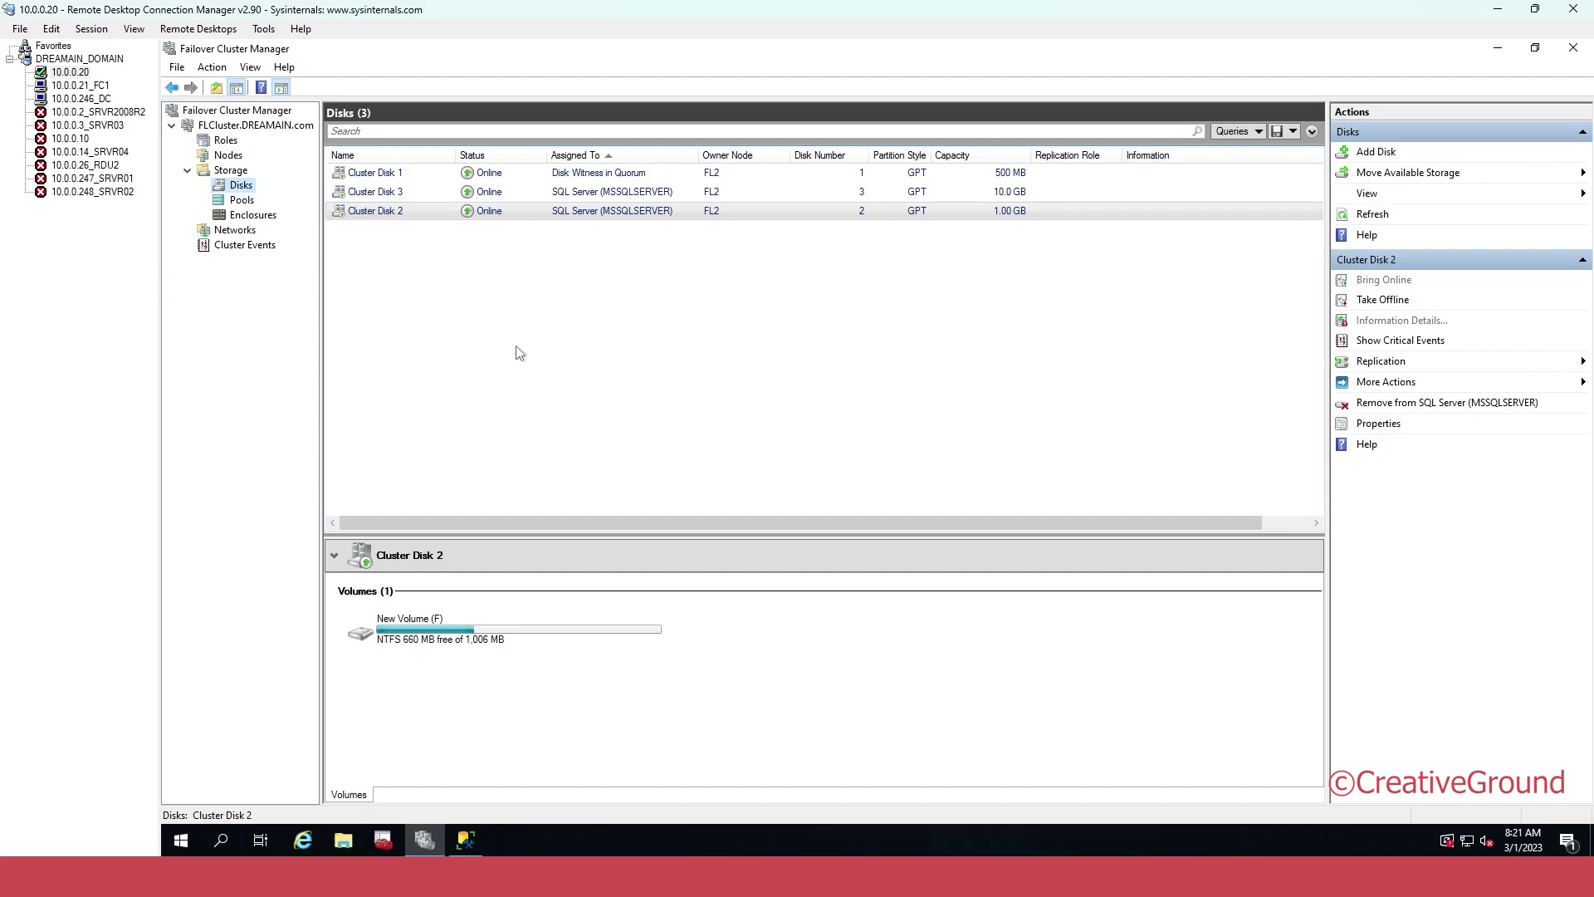
drag(320, 183, 322, 183)
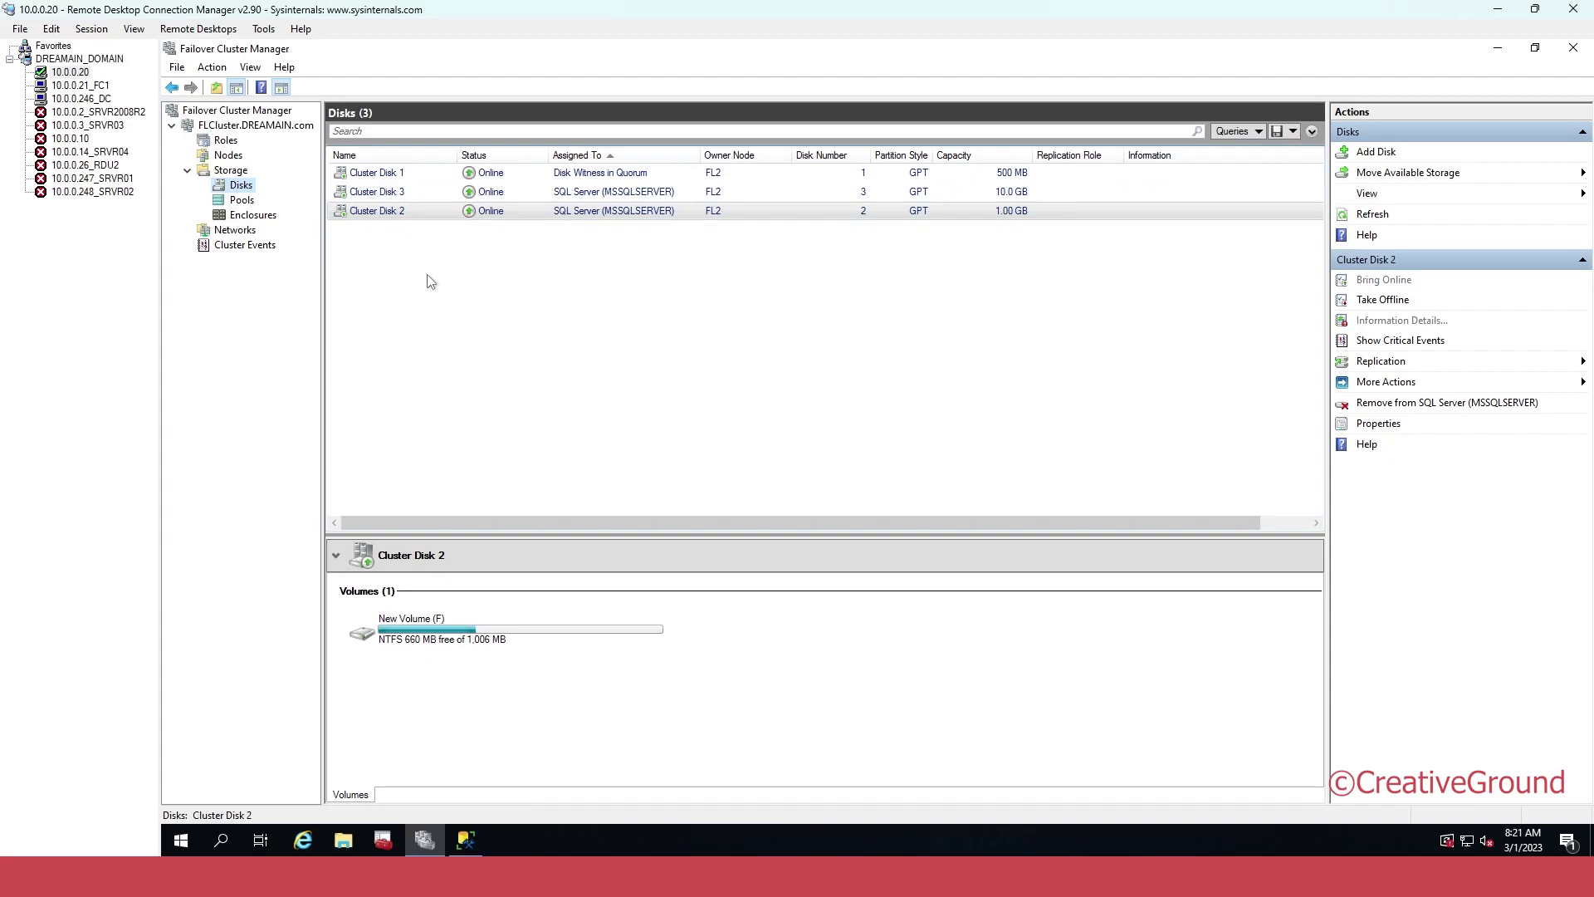
Switch to the 10.0.0.246_DC session and start a new iSCSI virtual disk from the File and Storage Services iSCSI page
click(83, 99)
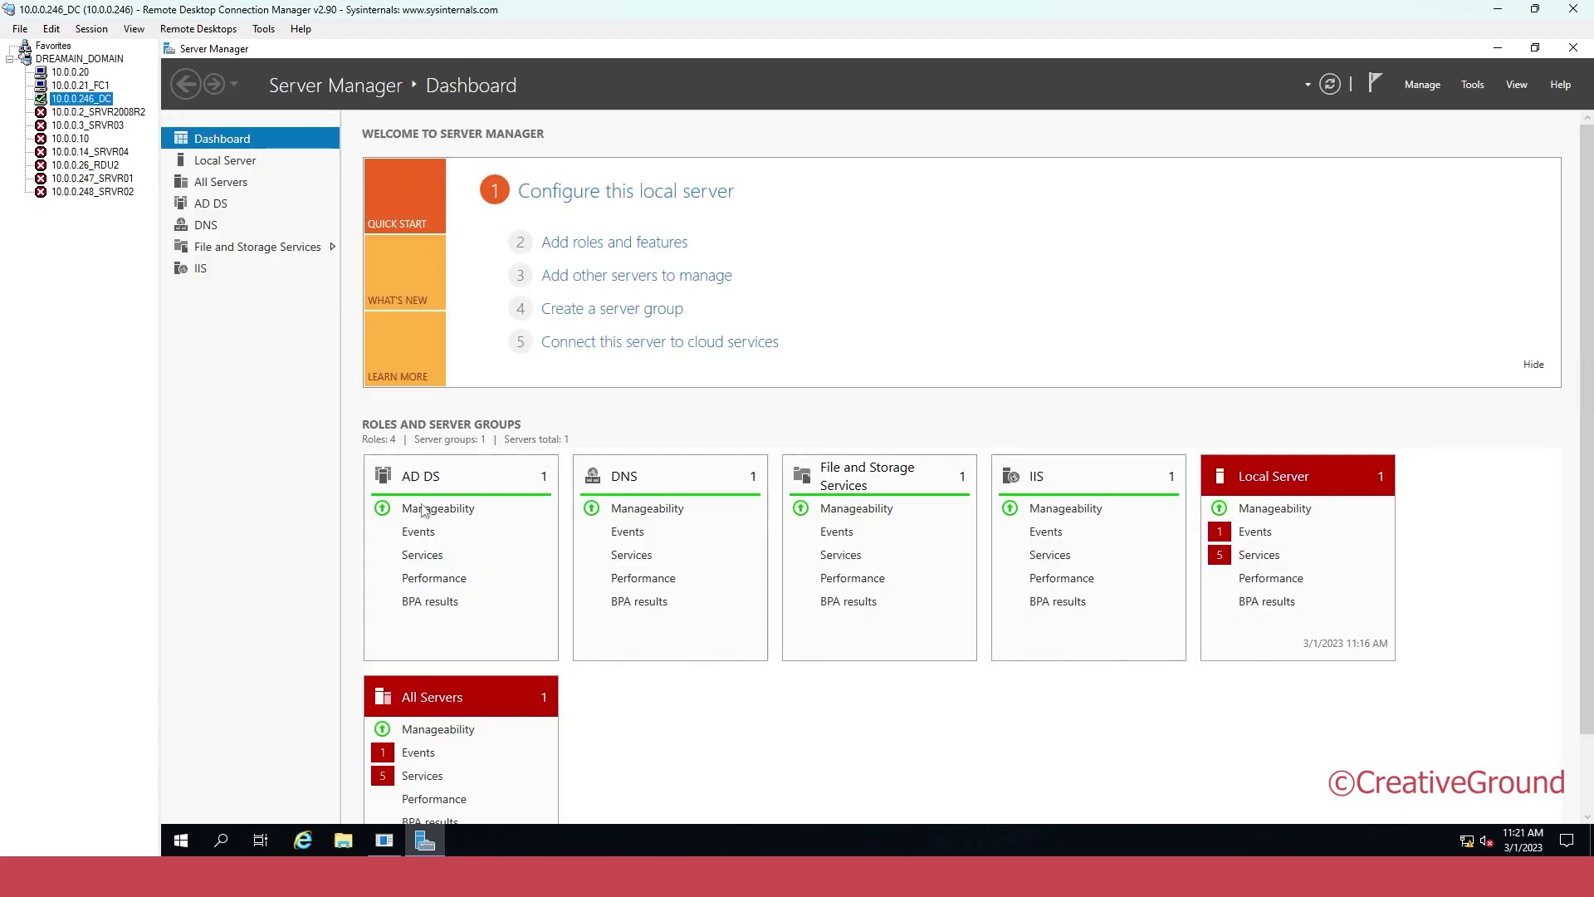
click(249, 247)
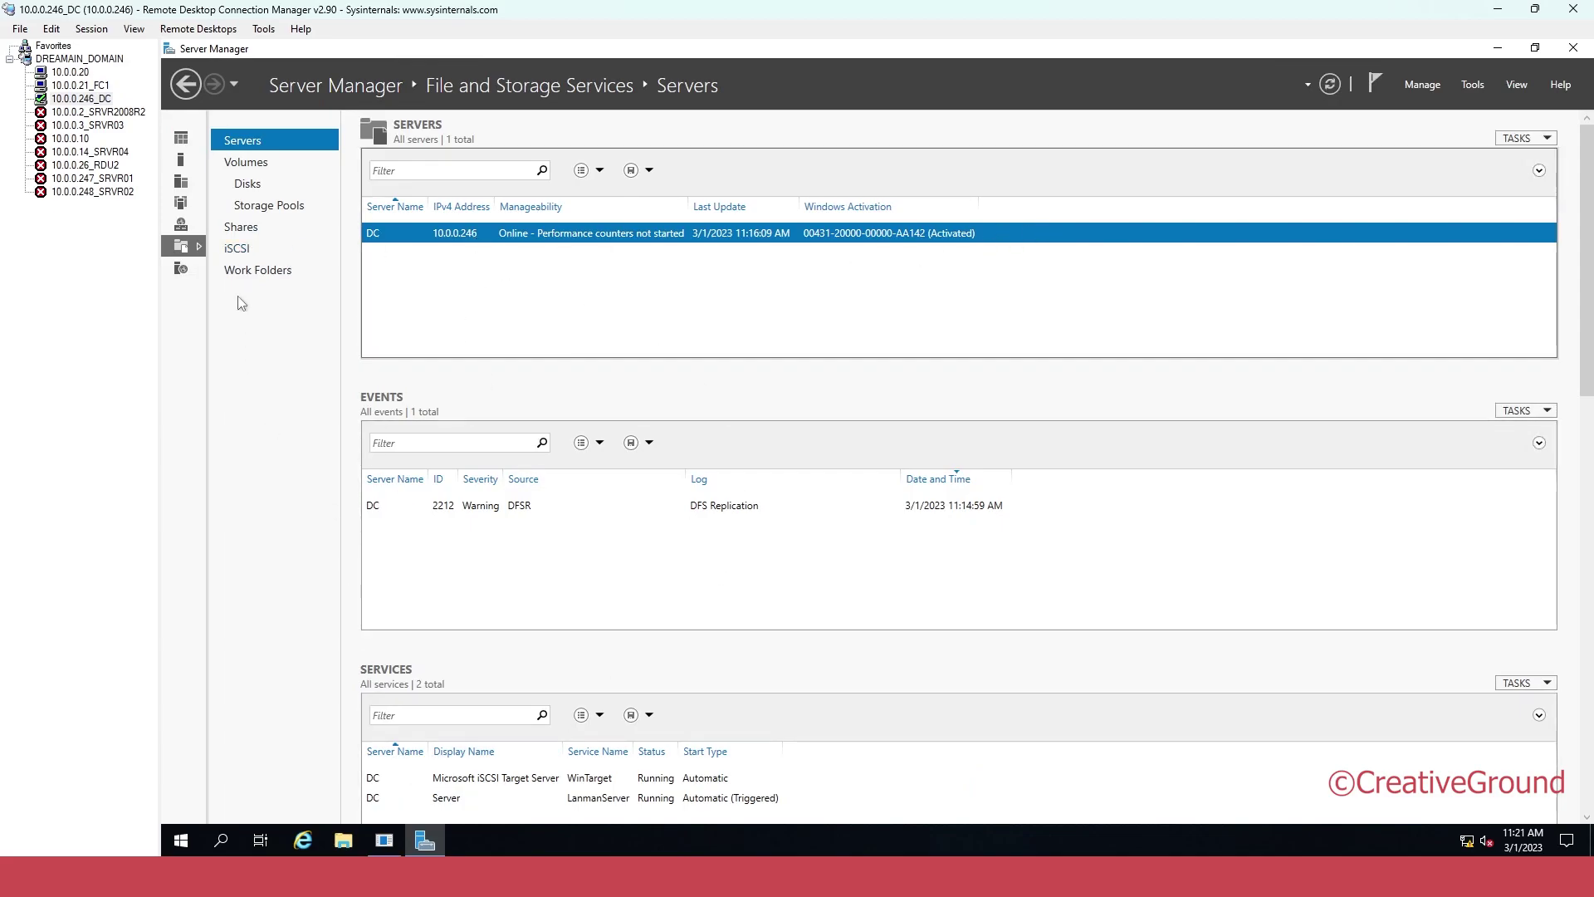
click(244, 256)
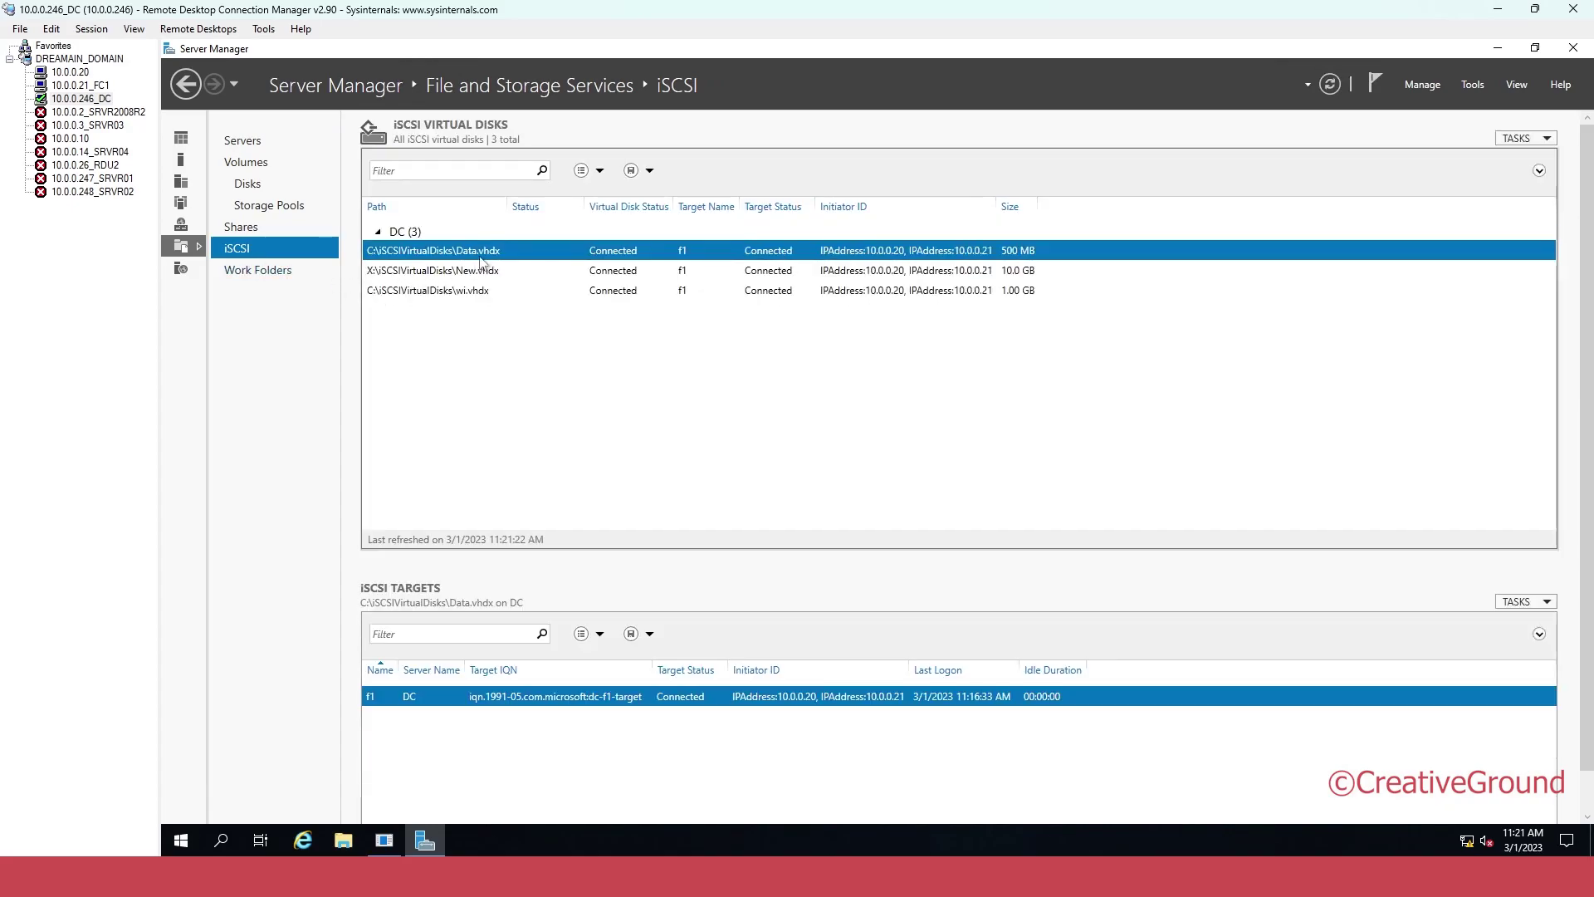
click(1522, 138)
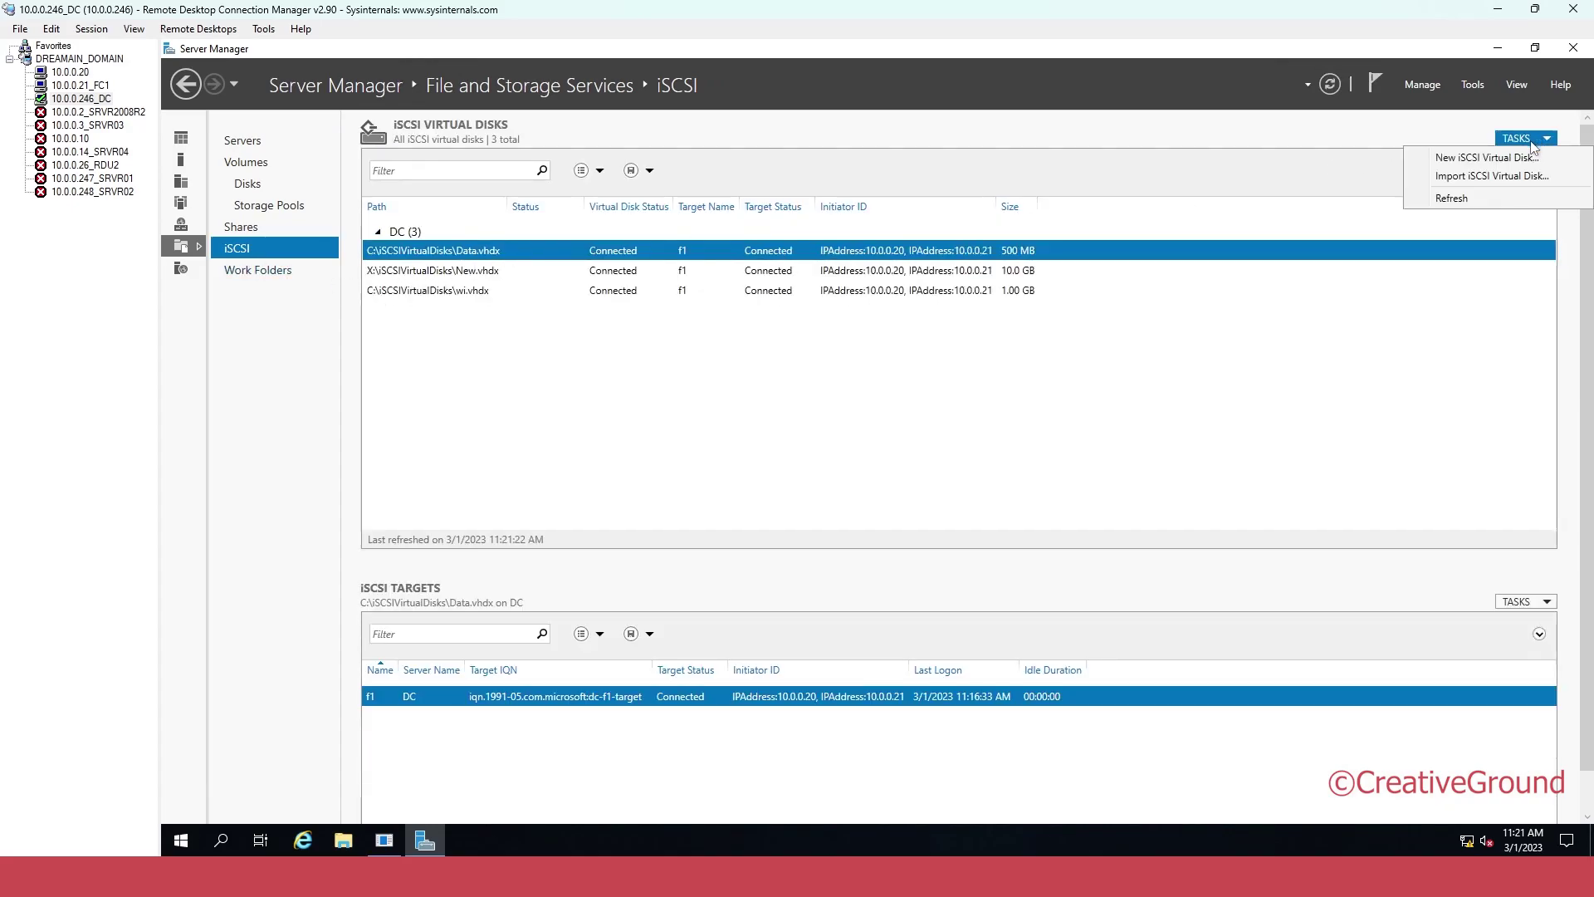
click(1471, 160)
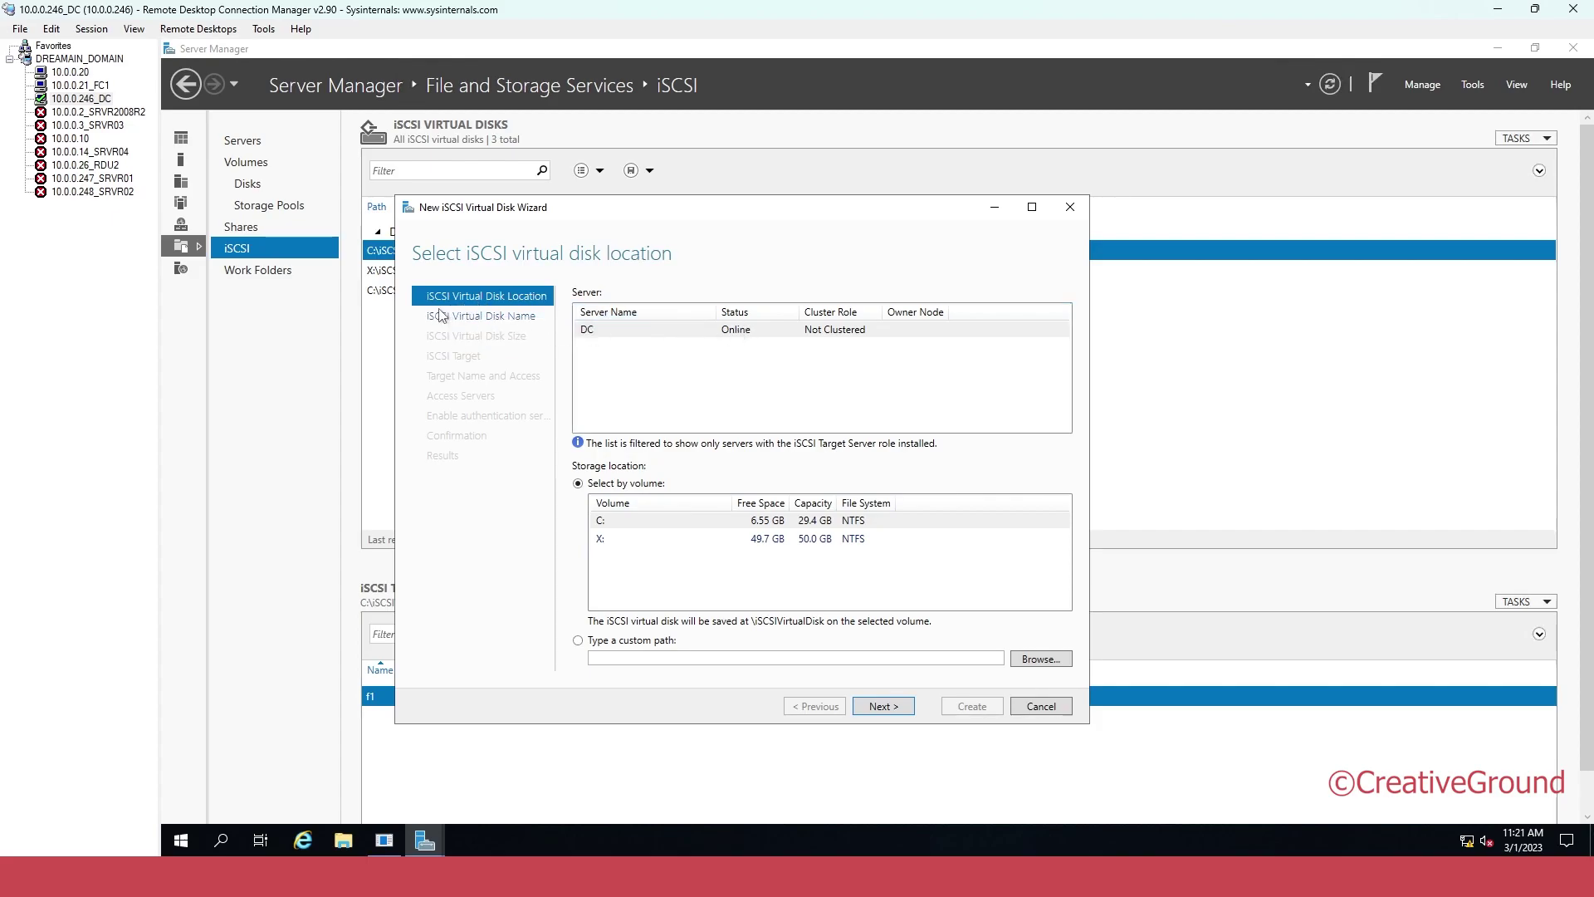
Choose server DC and volume X: as the storage location for the new iSCSI virtual disk
click(602, 333)
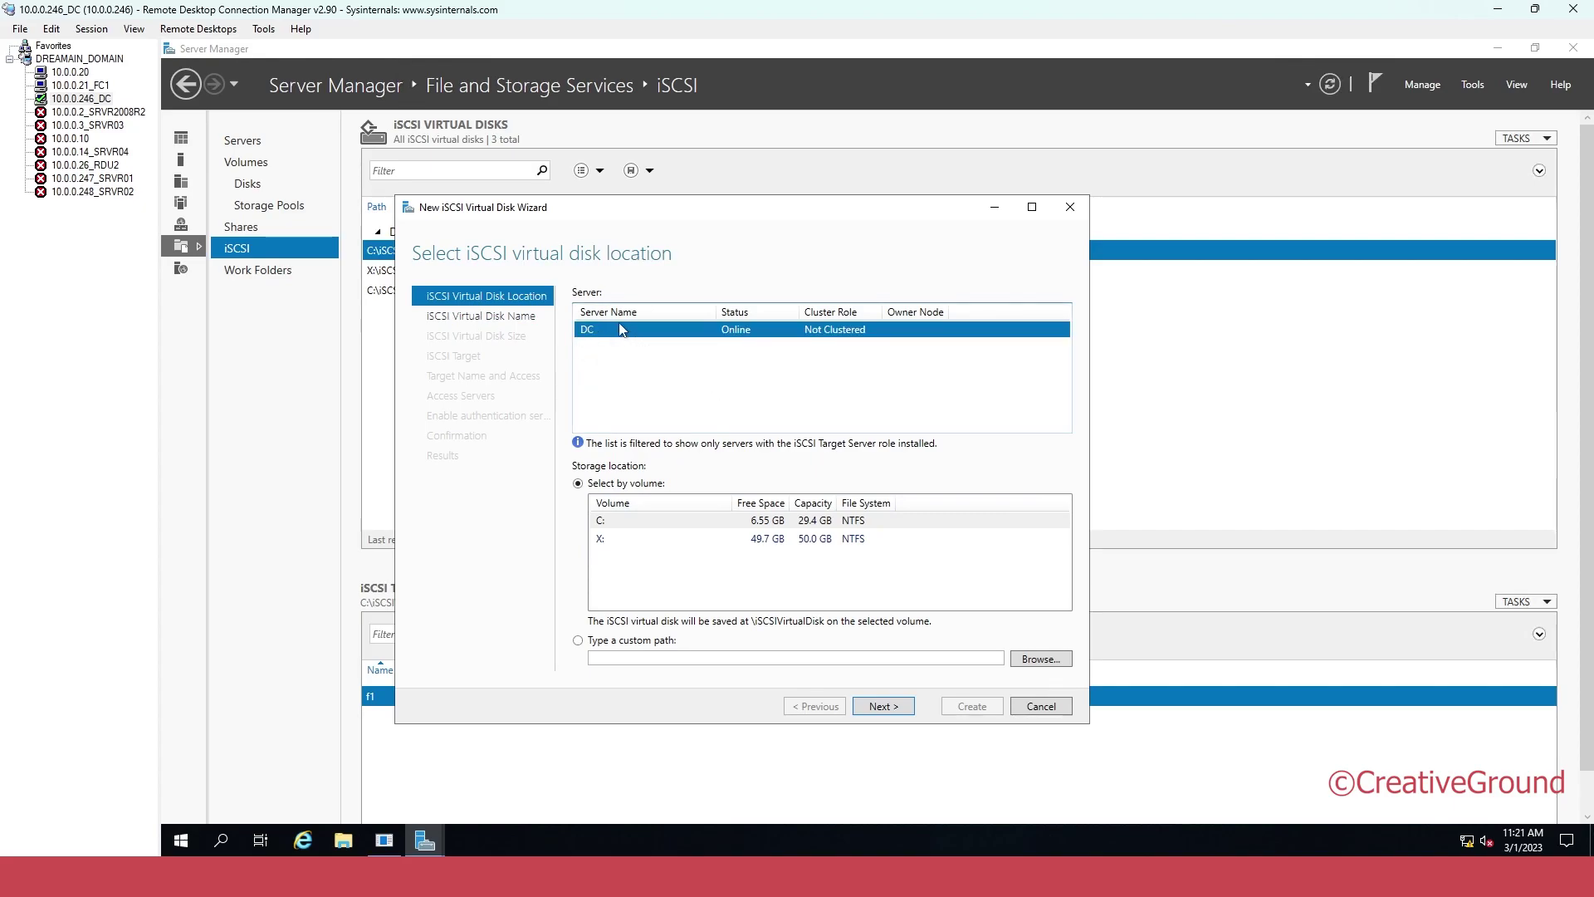
click(614, 521)
click(615, 539)
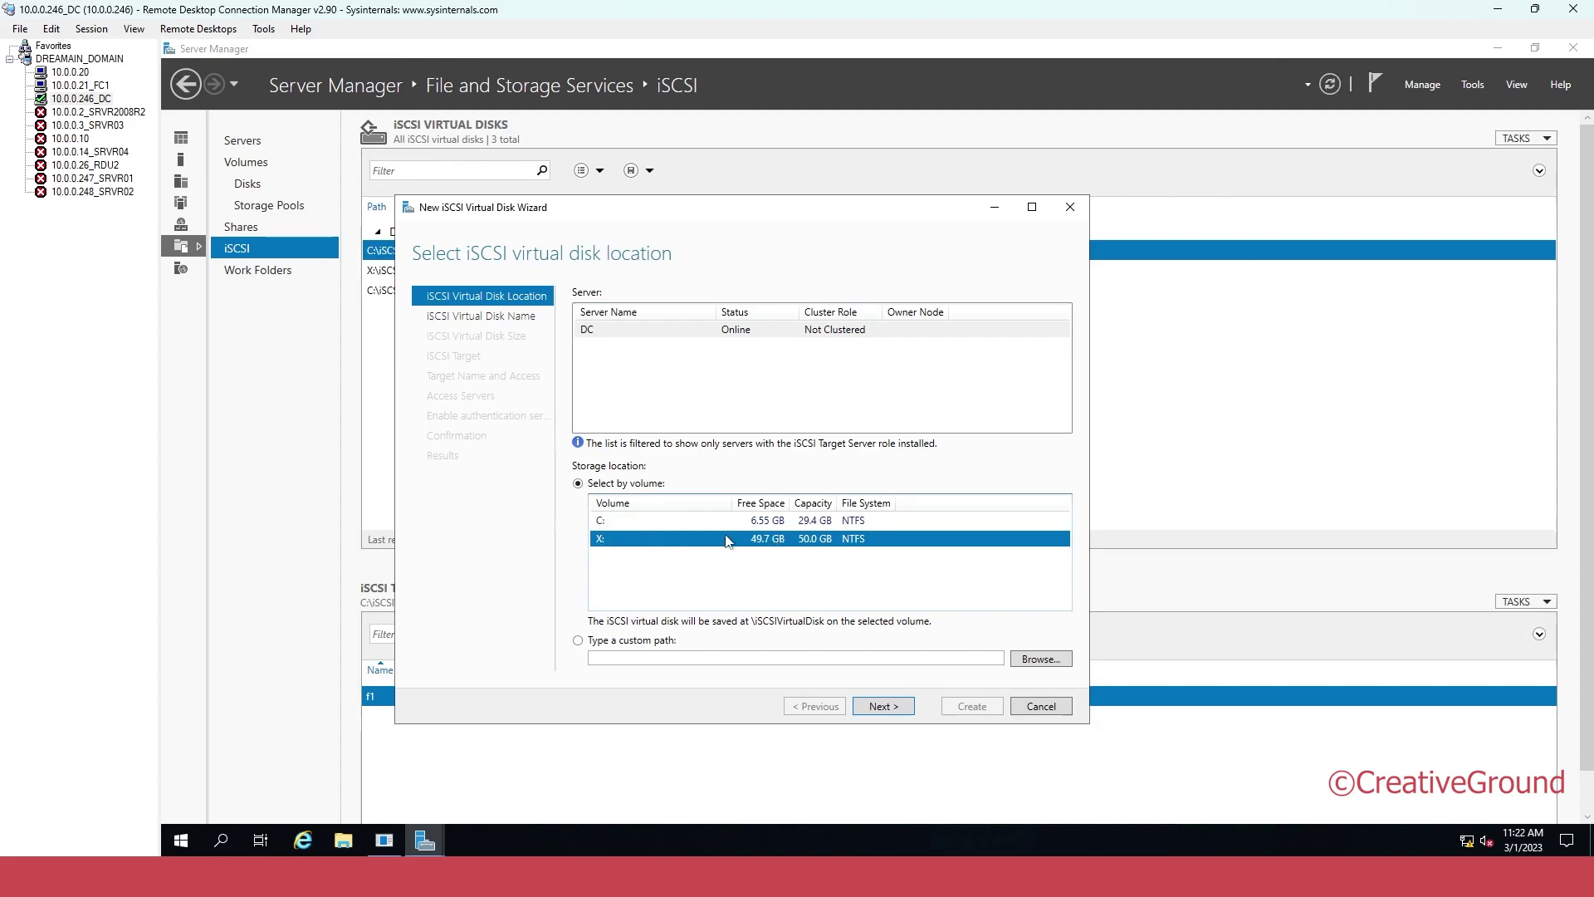
click(585, 488)
click(645, 542)
Check the free space of New Volume (X:) in File Explorer and return to the virtual disk wizard
click(343, 841)
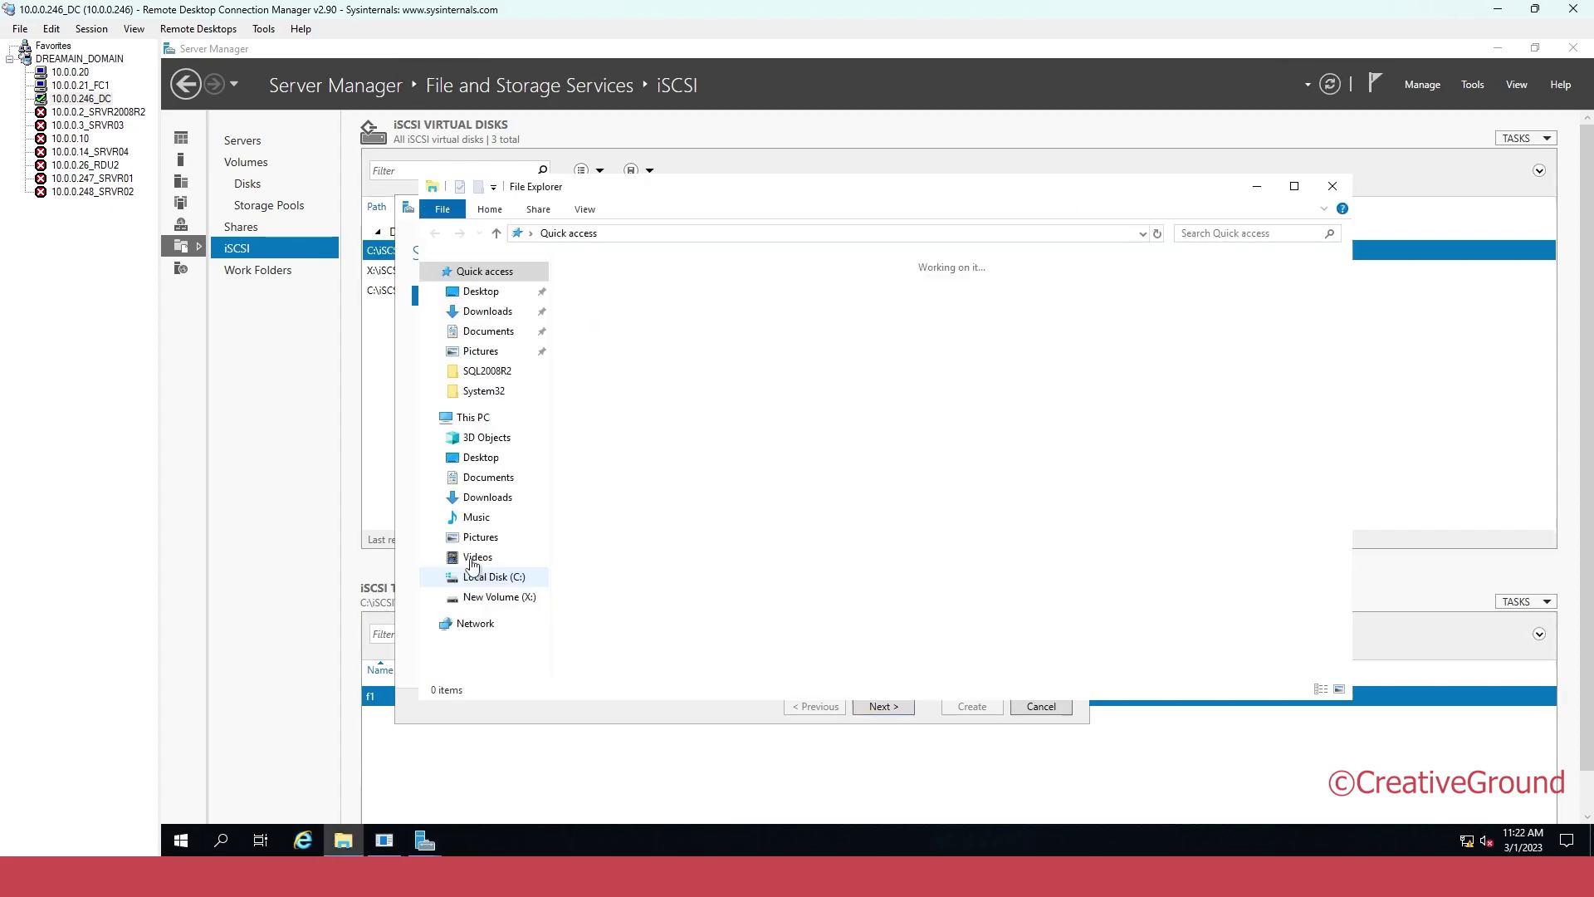
click(473, 417)
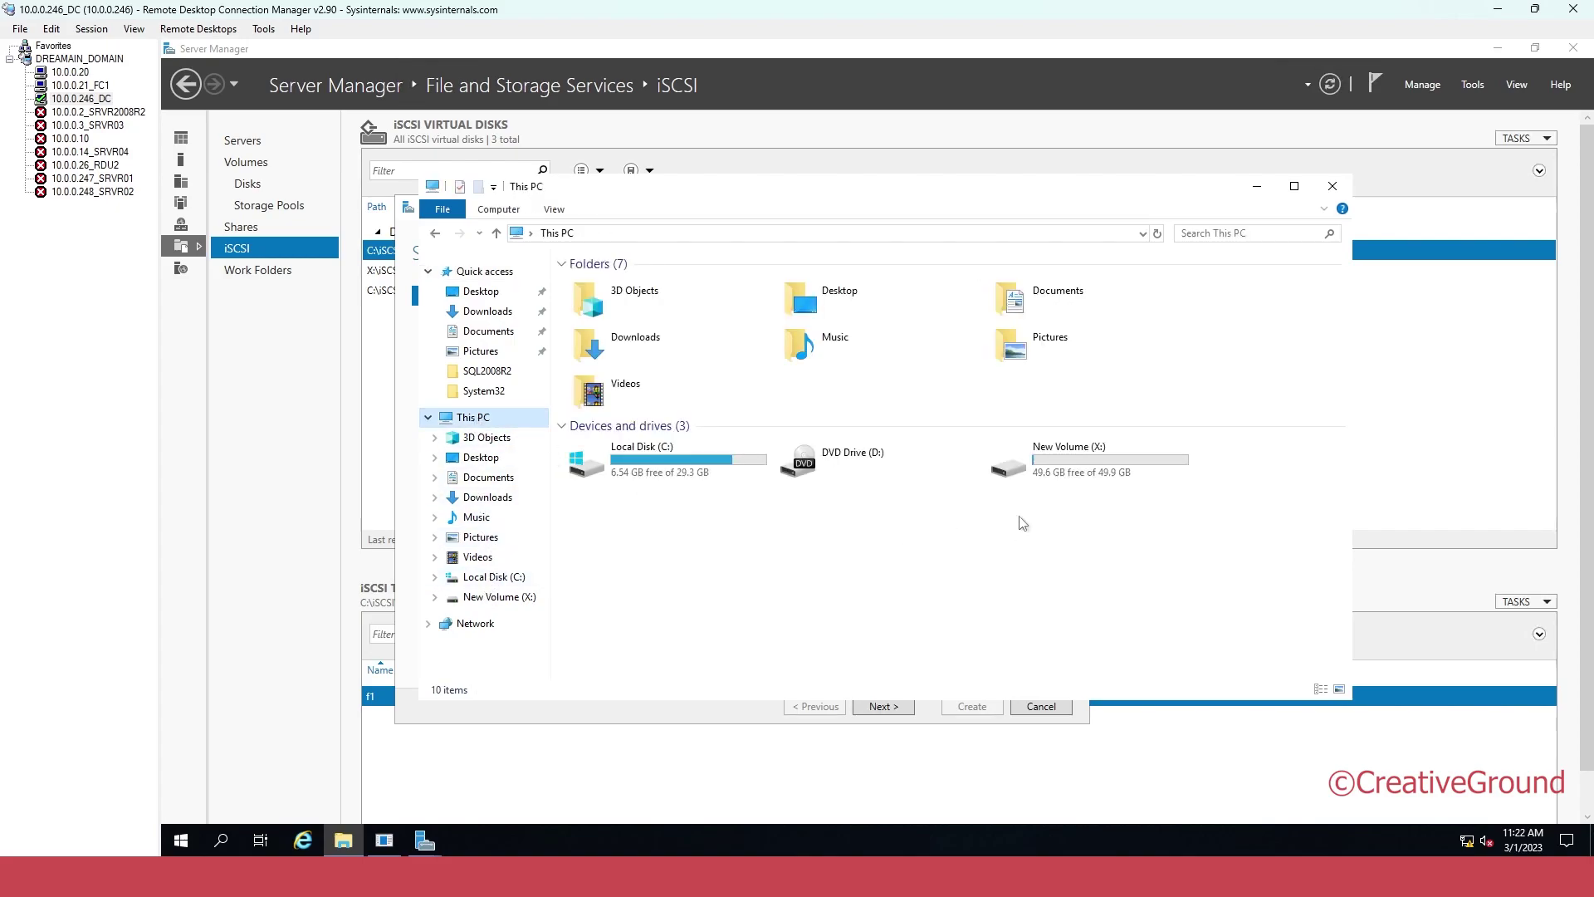
click(1053, 480)
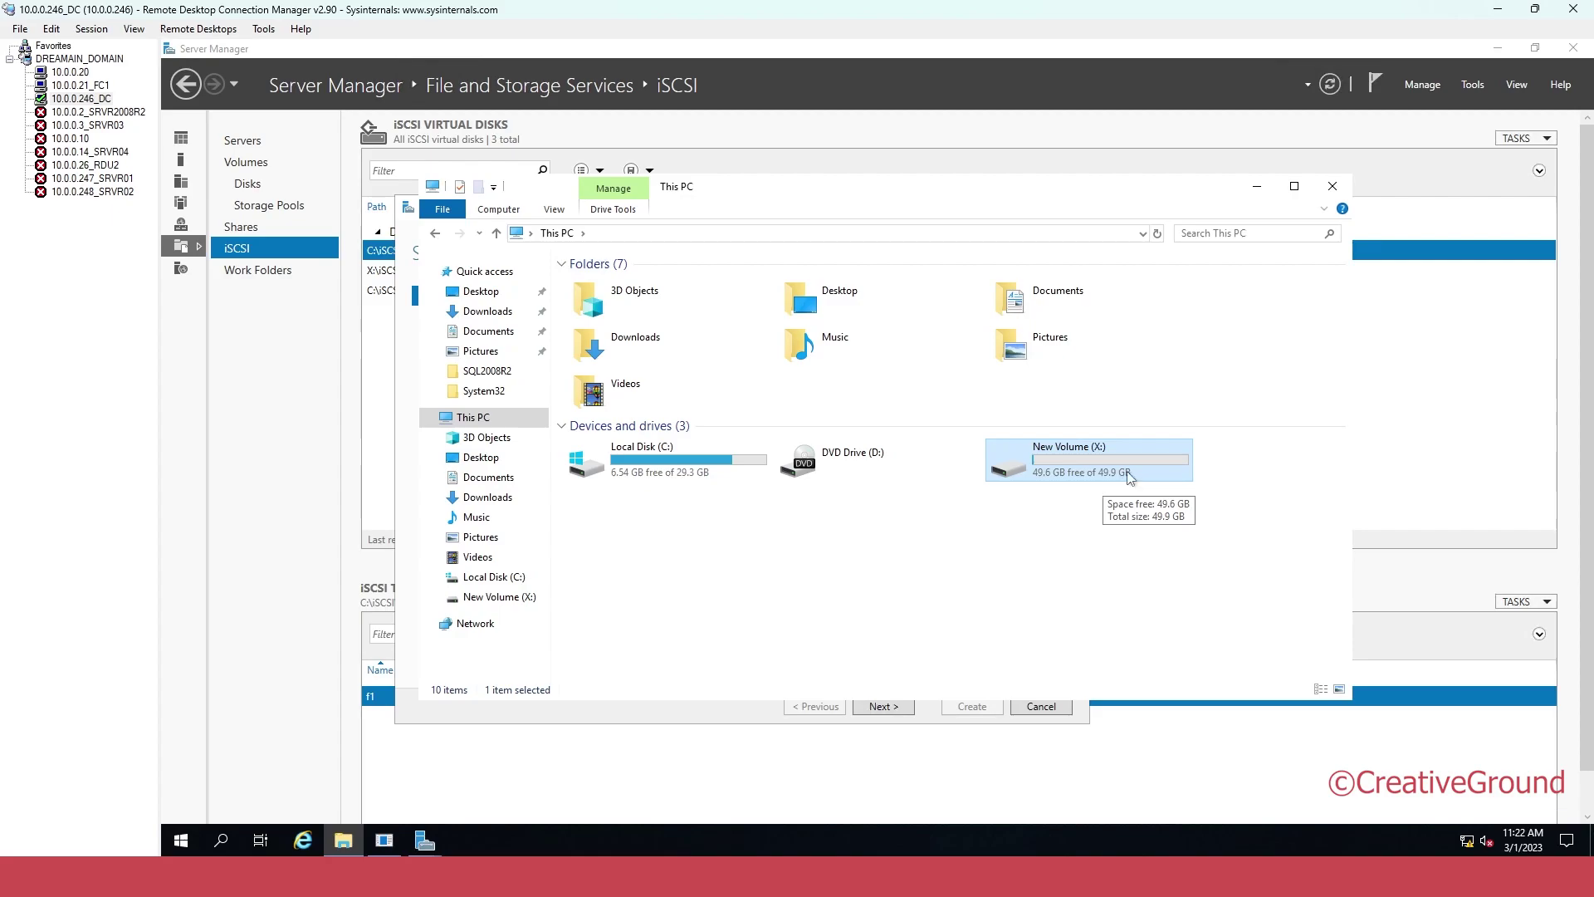
click(1257, 186)
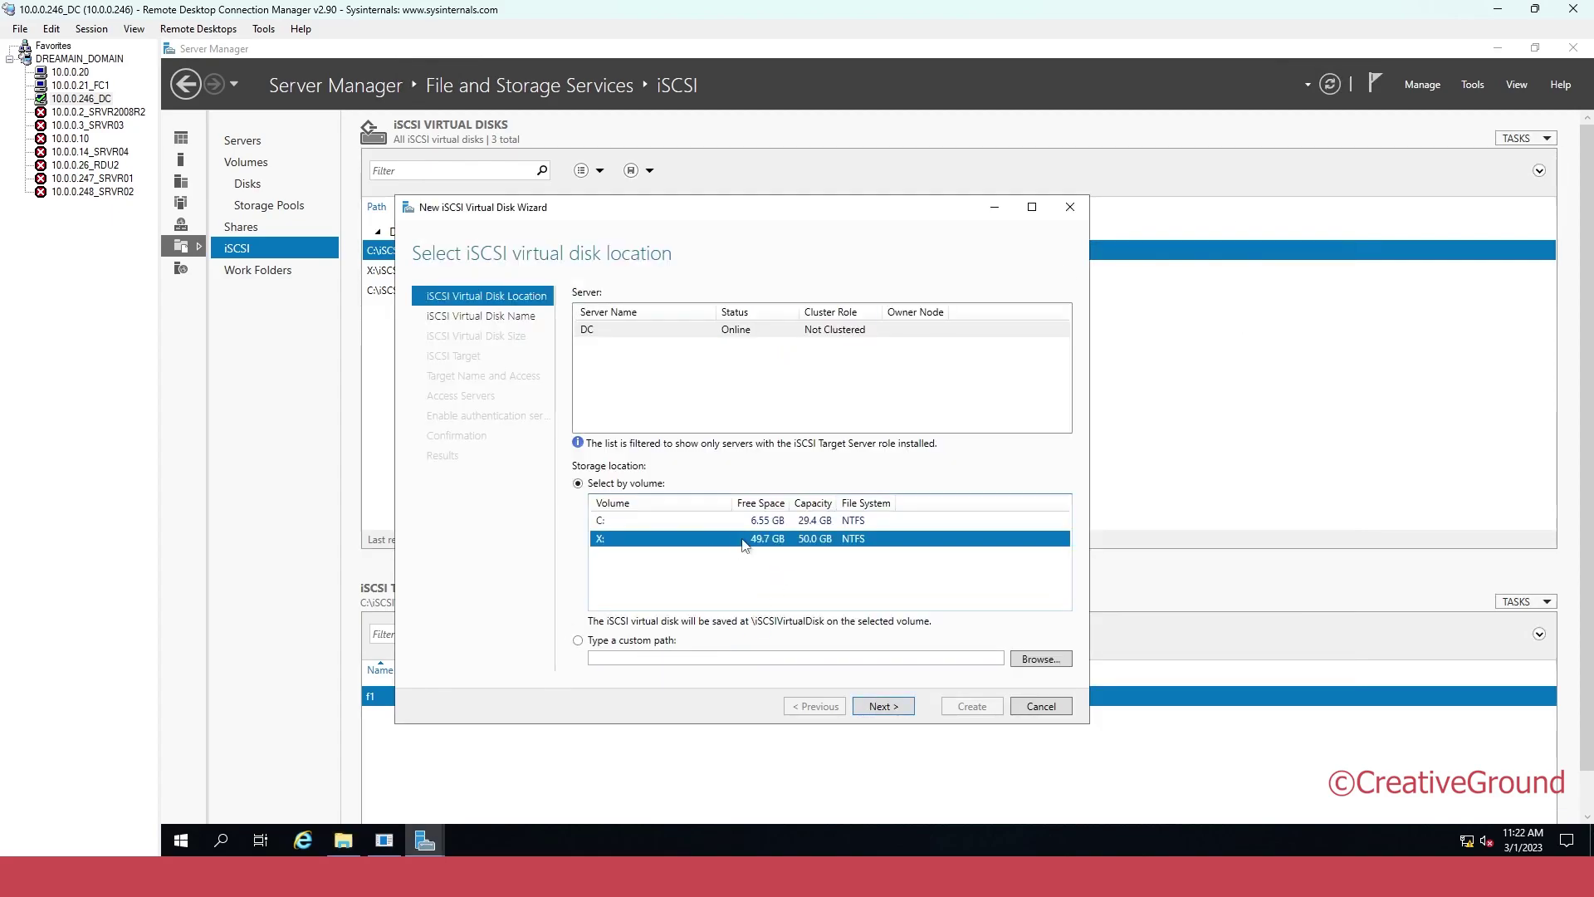
Accept the storage location and name the iSCSI virtual disk NewDisk
click(889, 710)
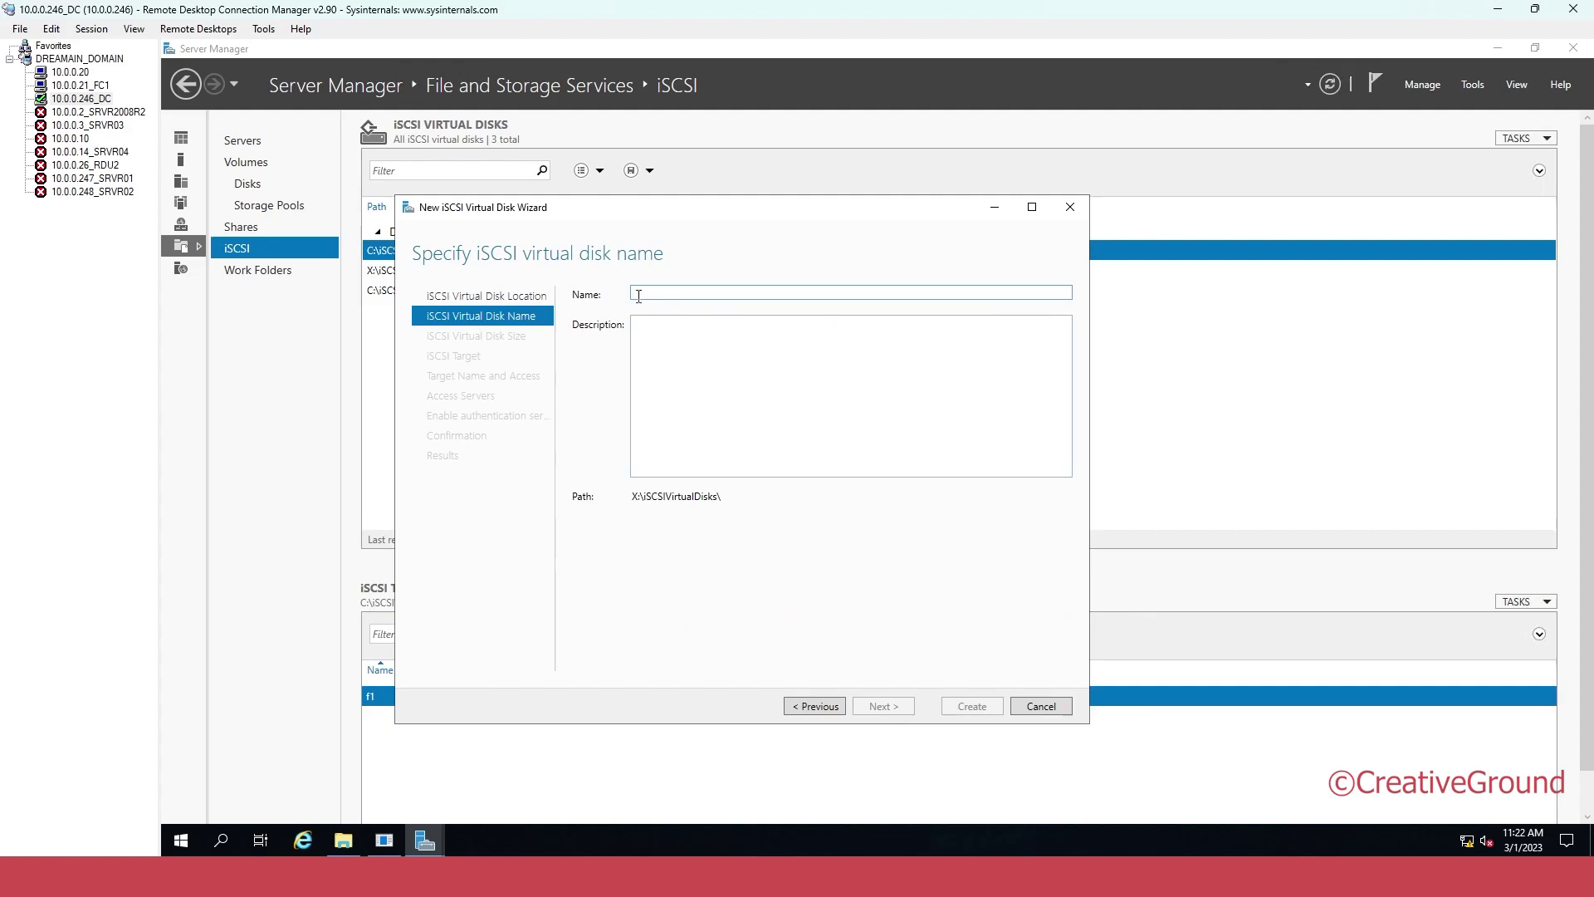
text(Ne)
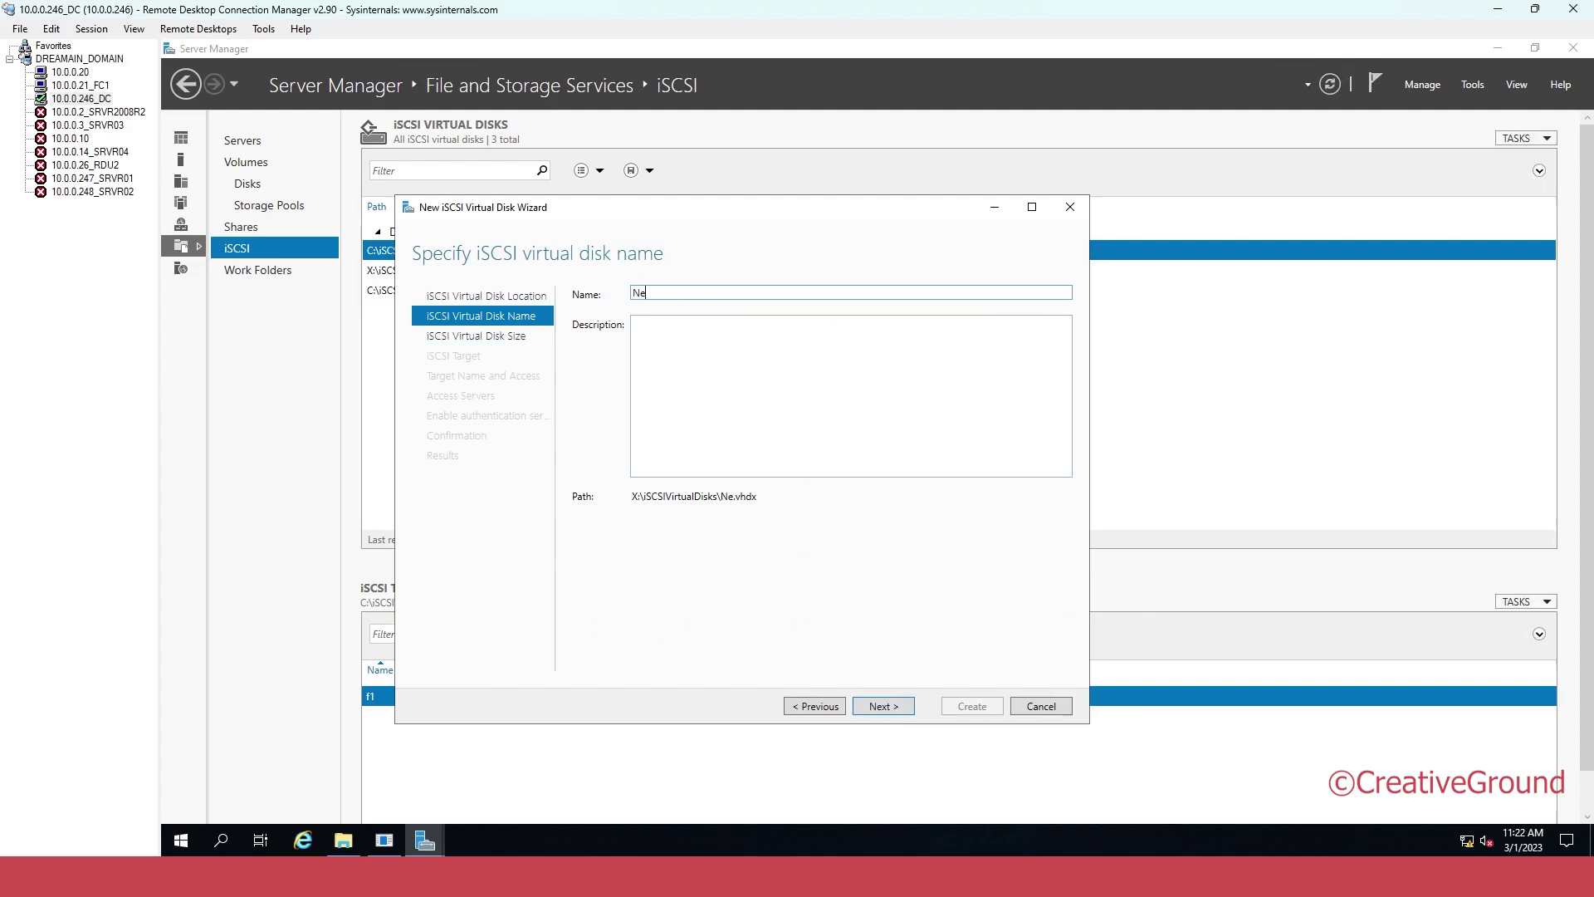
text(wDisk)
click(884, 708)
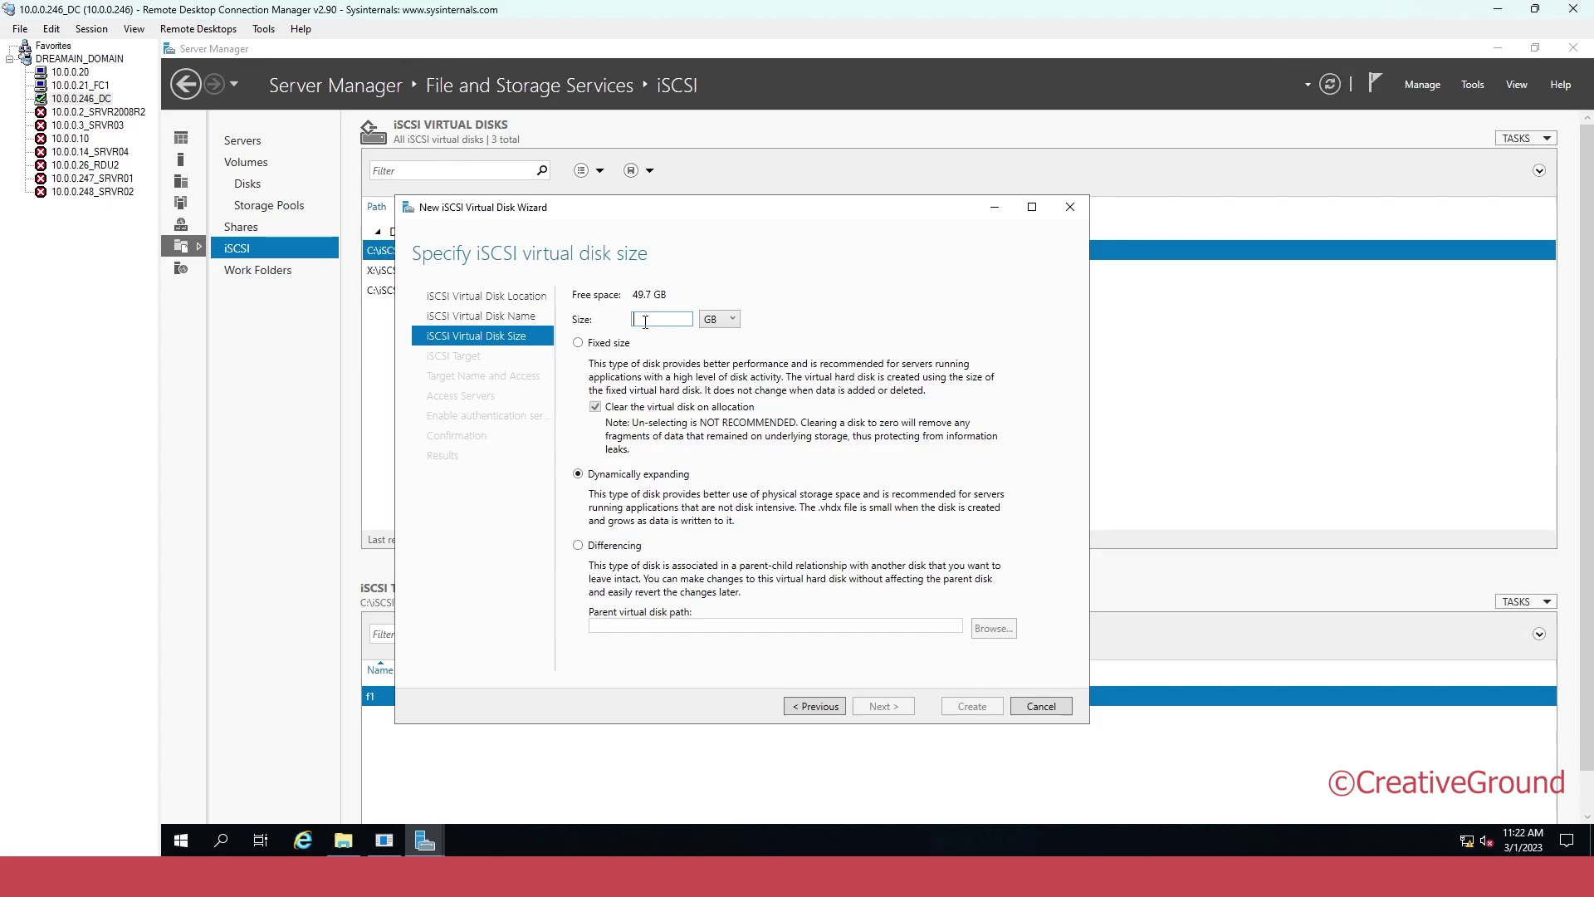
Set the virtual disk's size to 10 GB and select the existing iSCSI target f1, widening the Initiator IDs column
text(10)
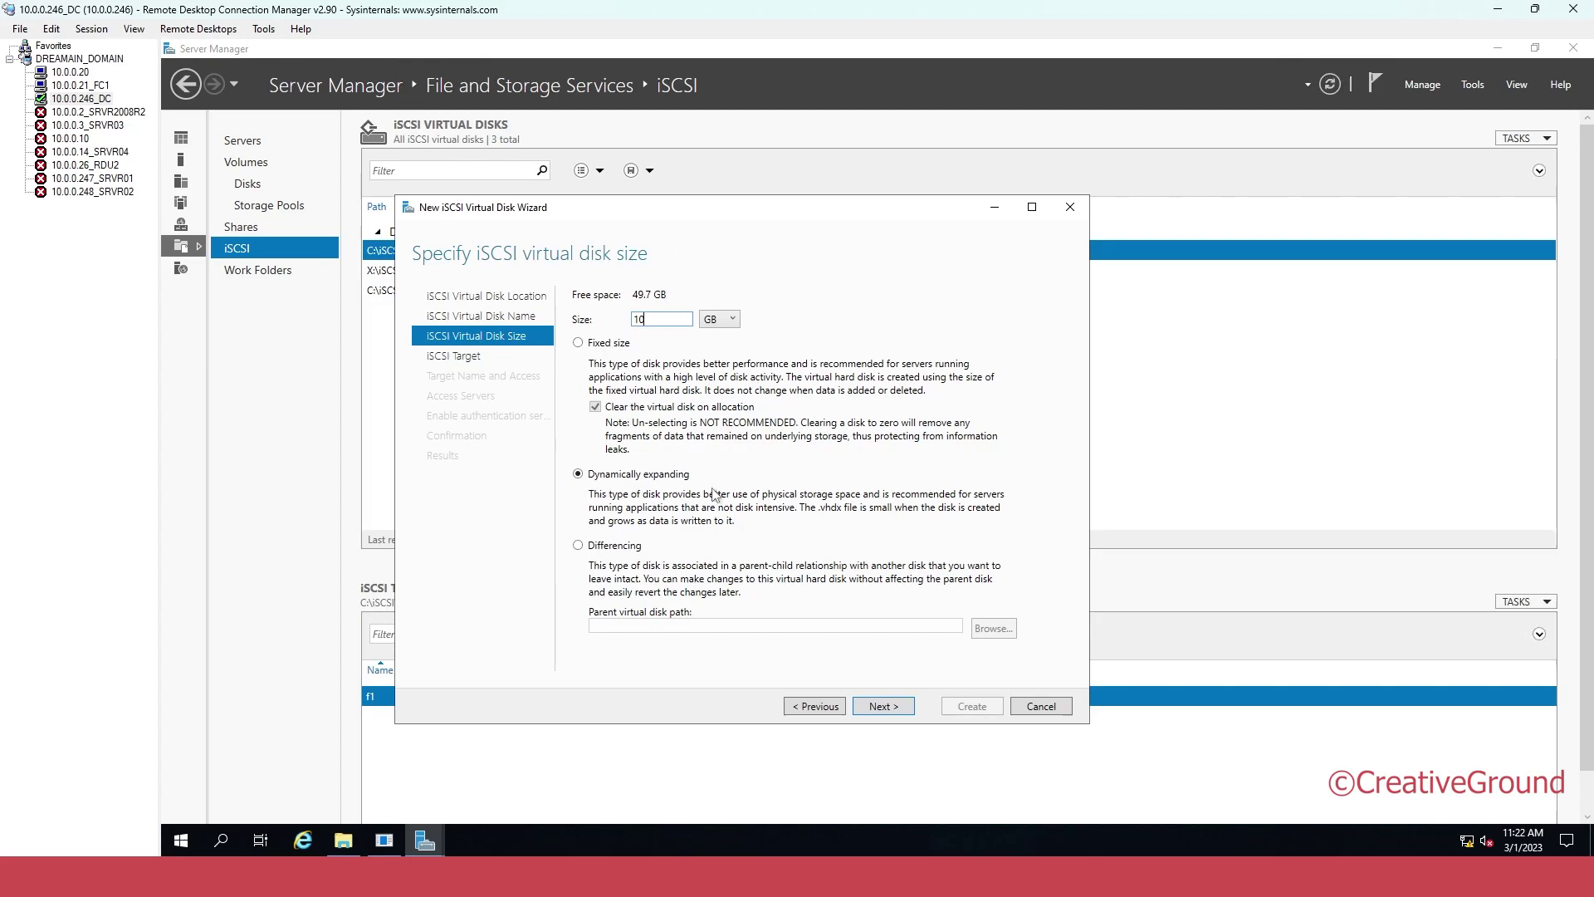
click(888, 707)
click(688, 353)
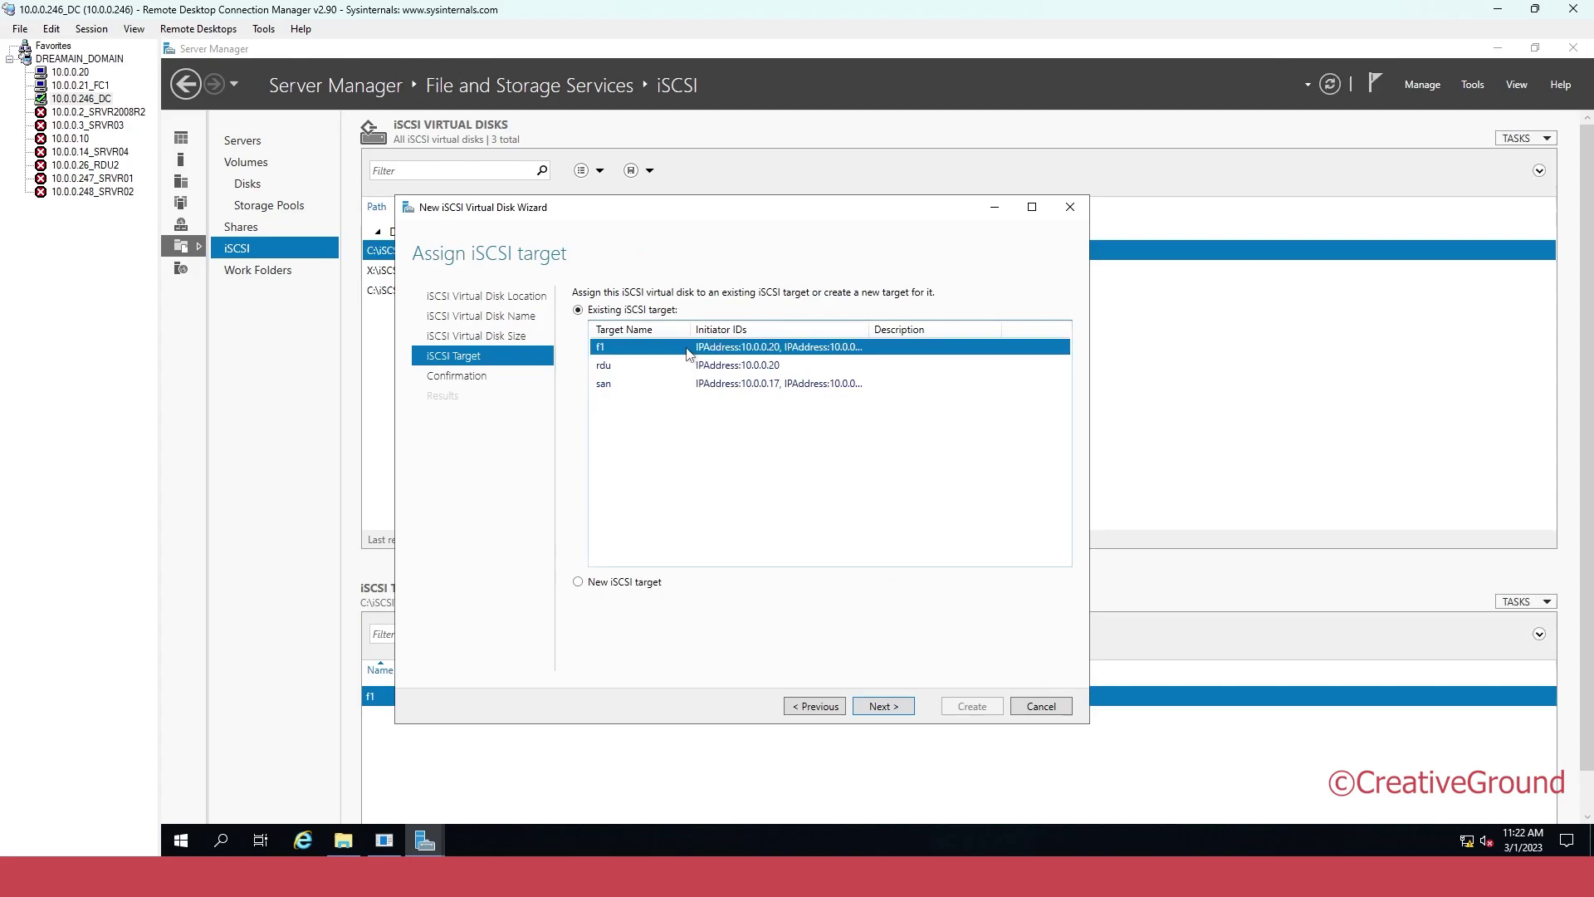
drag(871, 329, 924, 329)
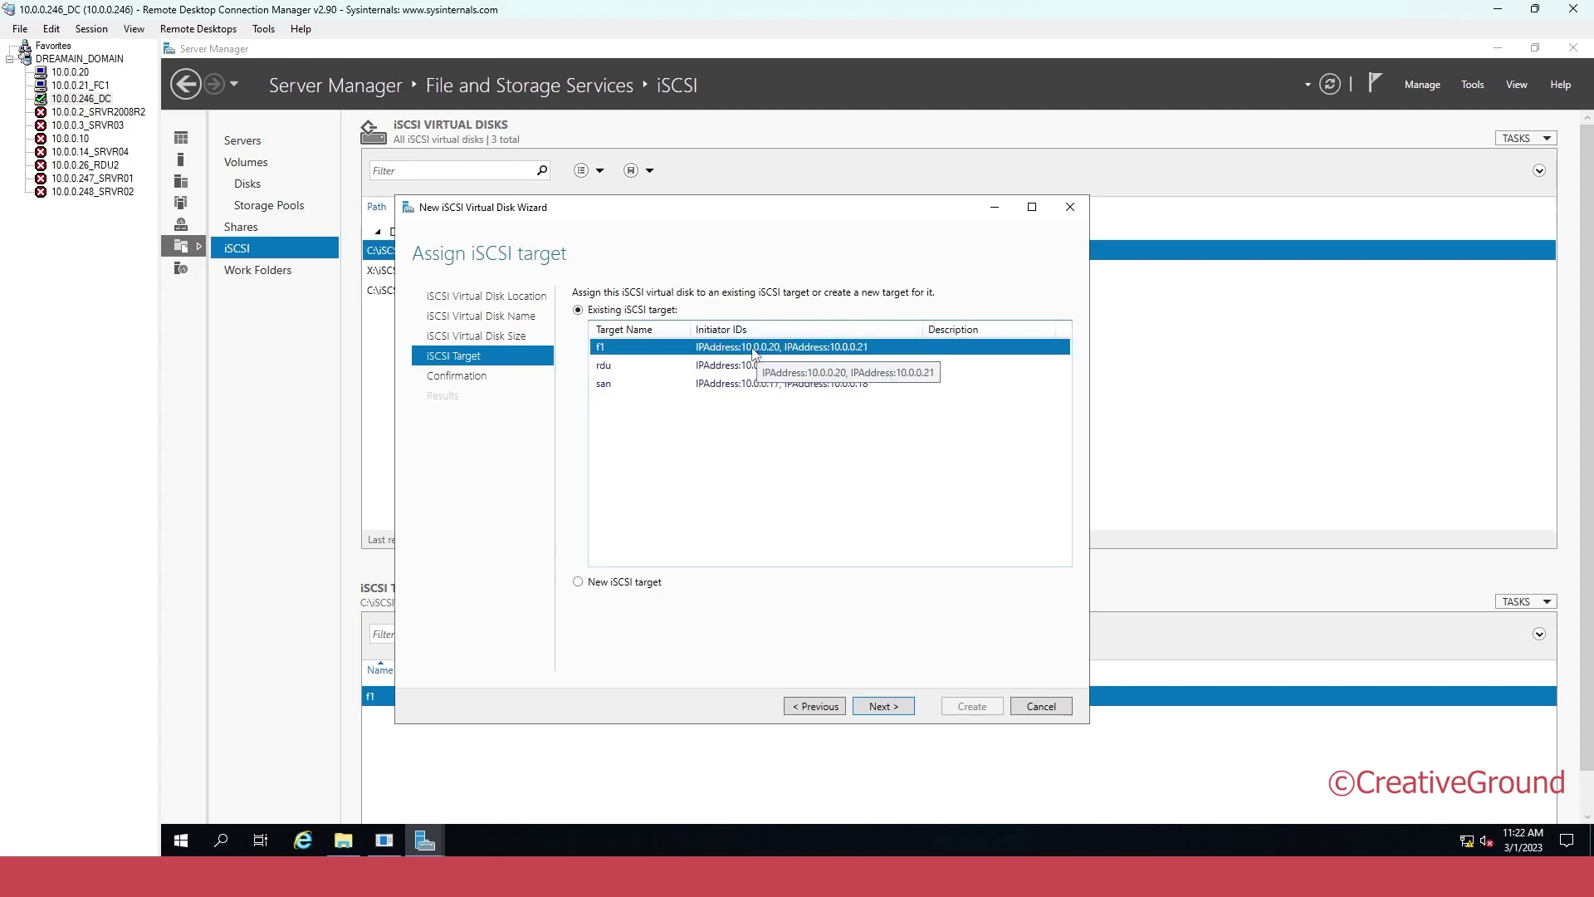
Switch to the 10.0.0.20 session and look up the IP address of cluster node F1 in its network connection details
click(73, 72)
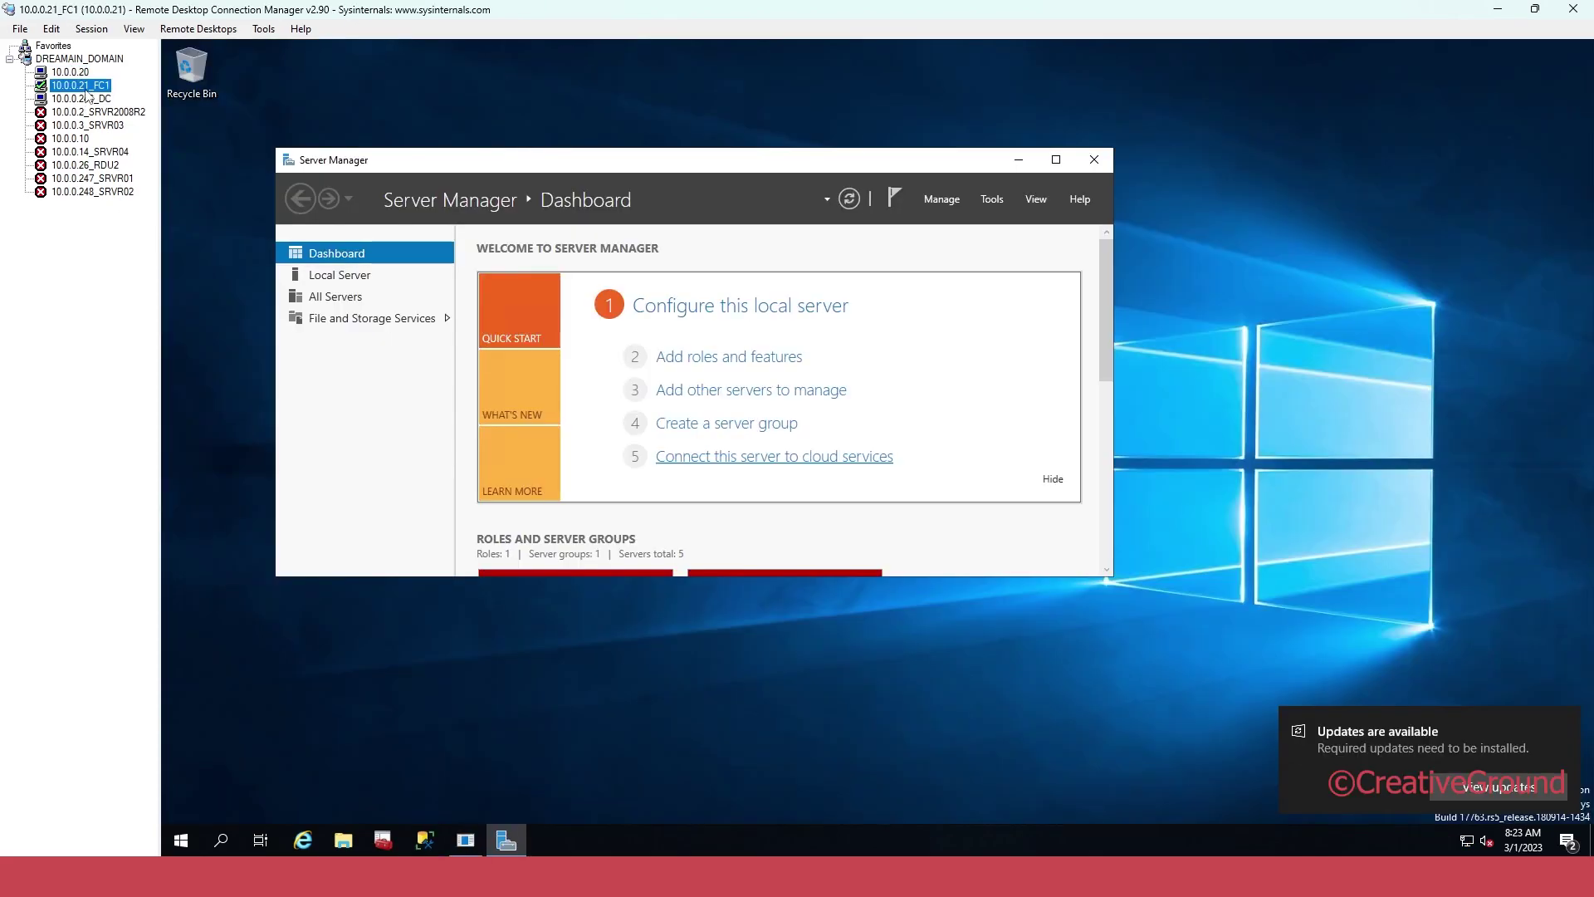
click(96, 101)
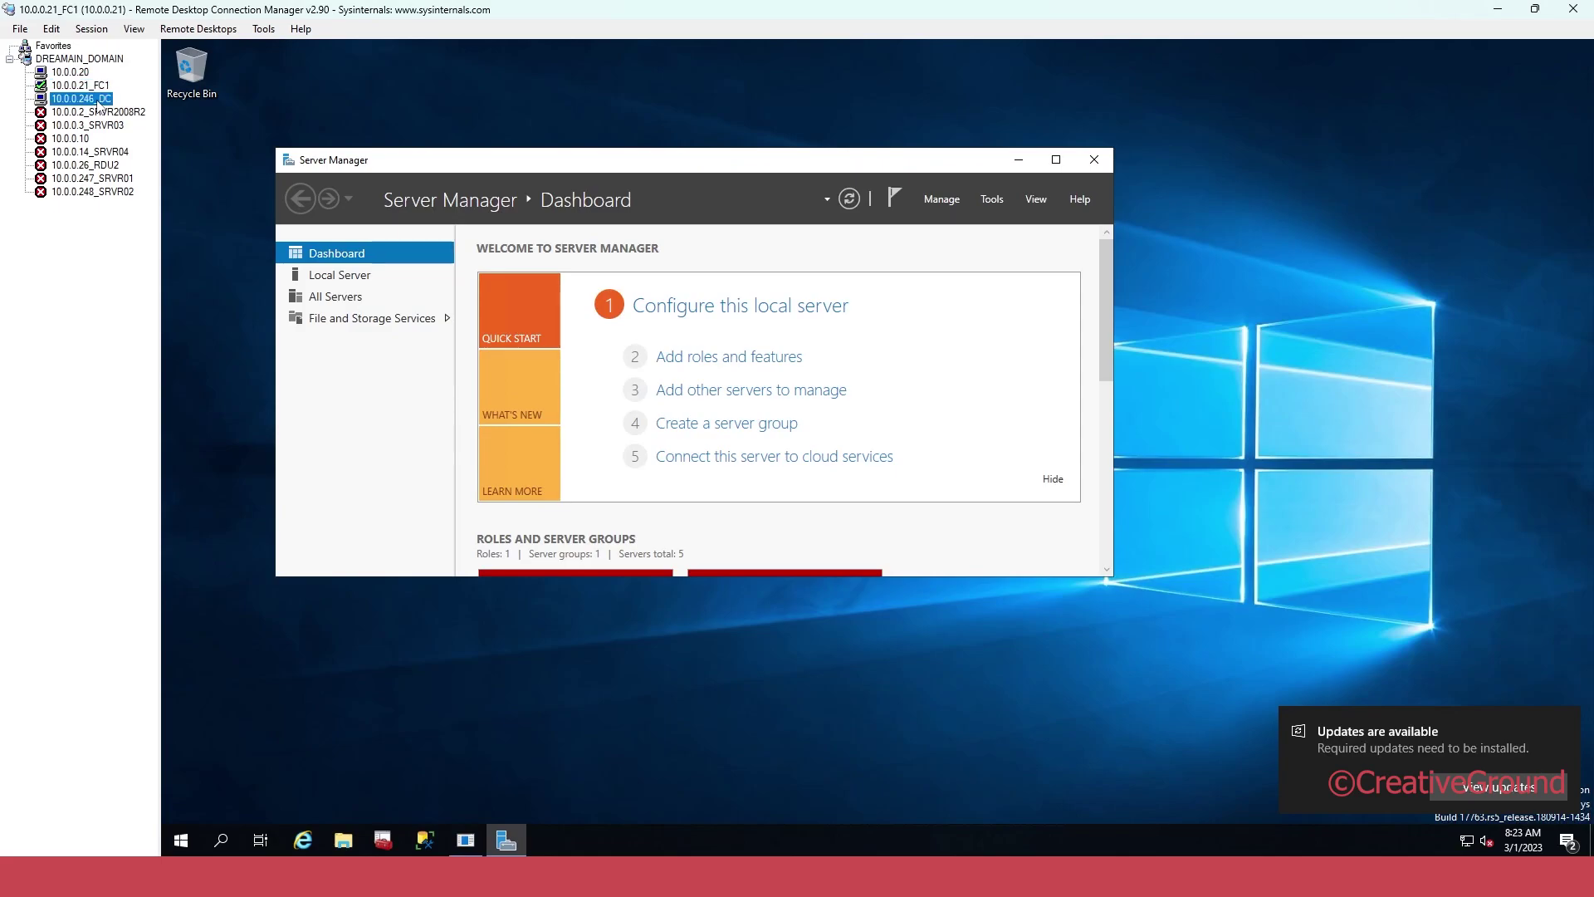
click(79, 58)
click(71, 72)
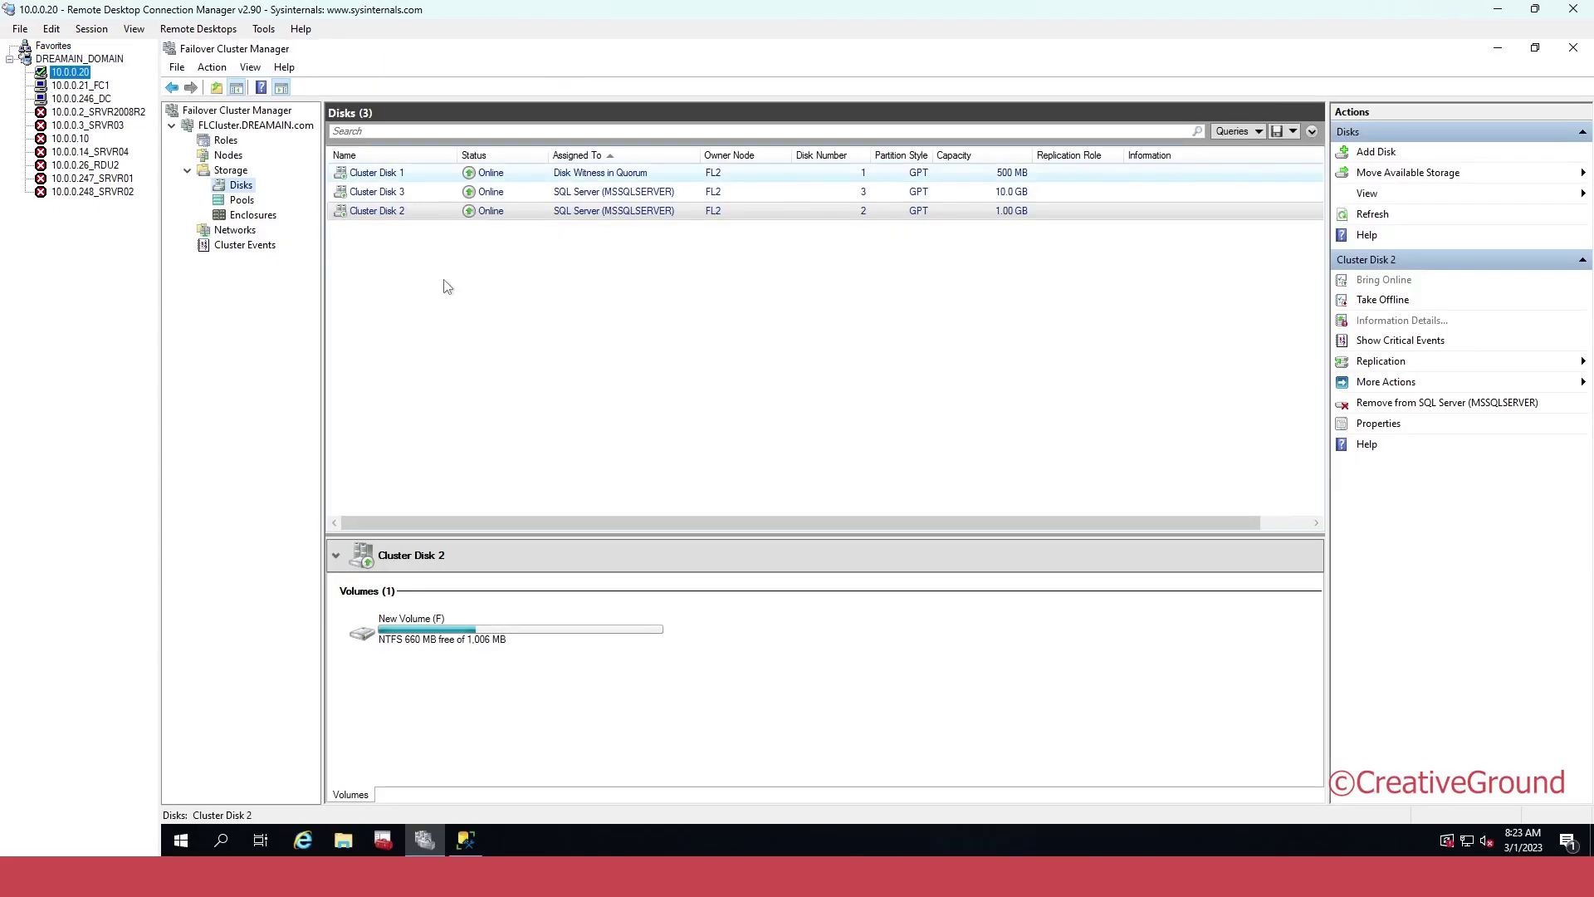
click(224, 141)
click(226, 154)
click(355, 174)
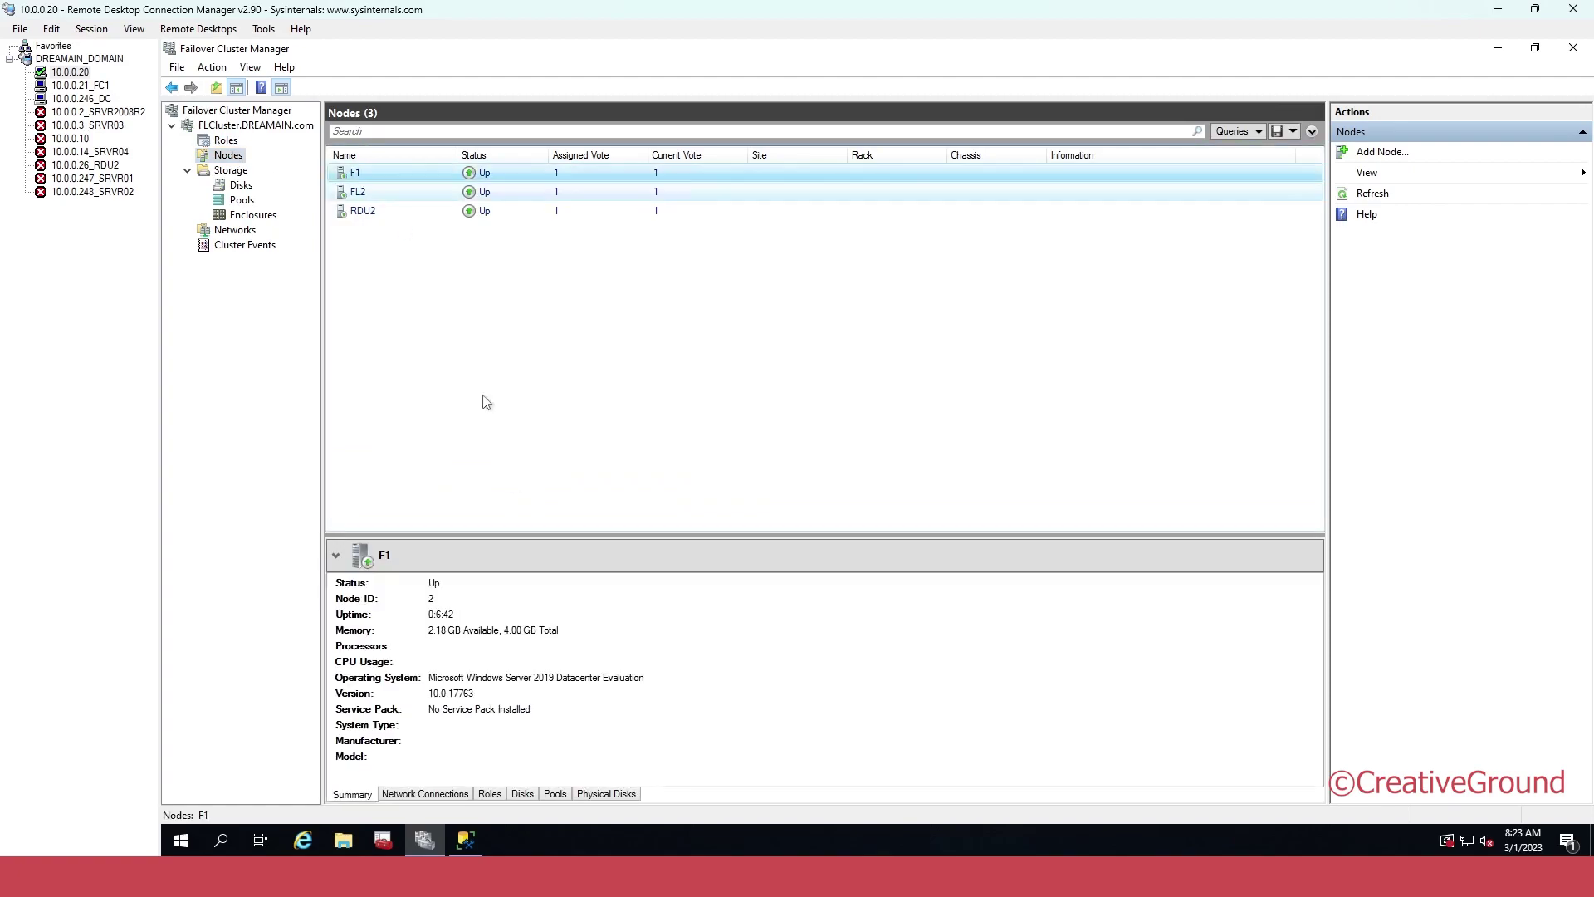
click(423, 794)
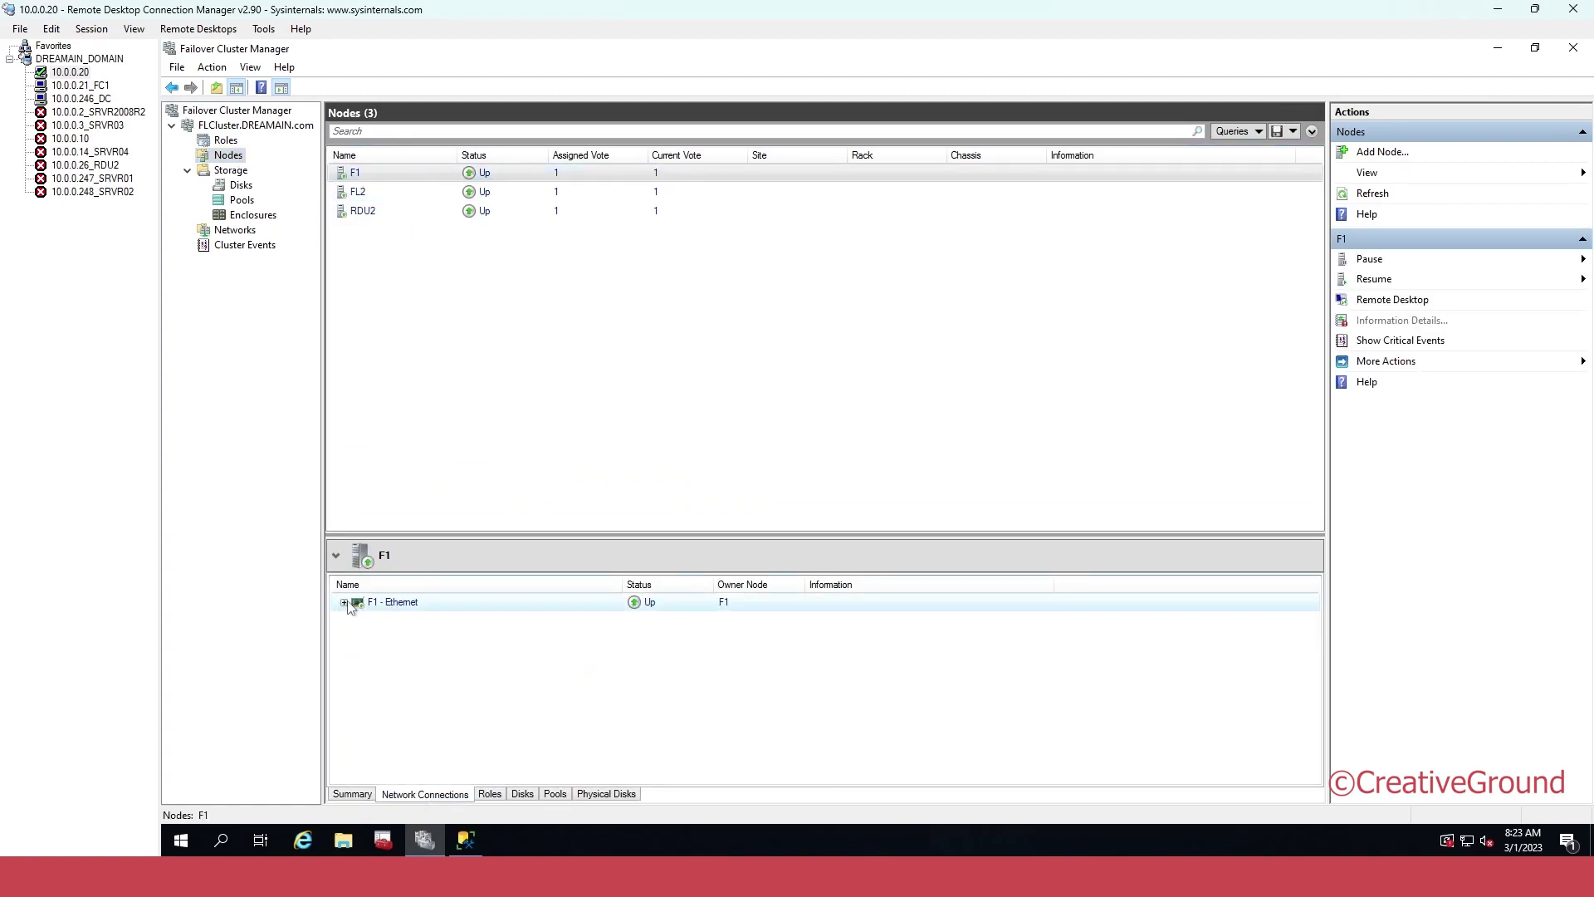
click(344, 603)
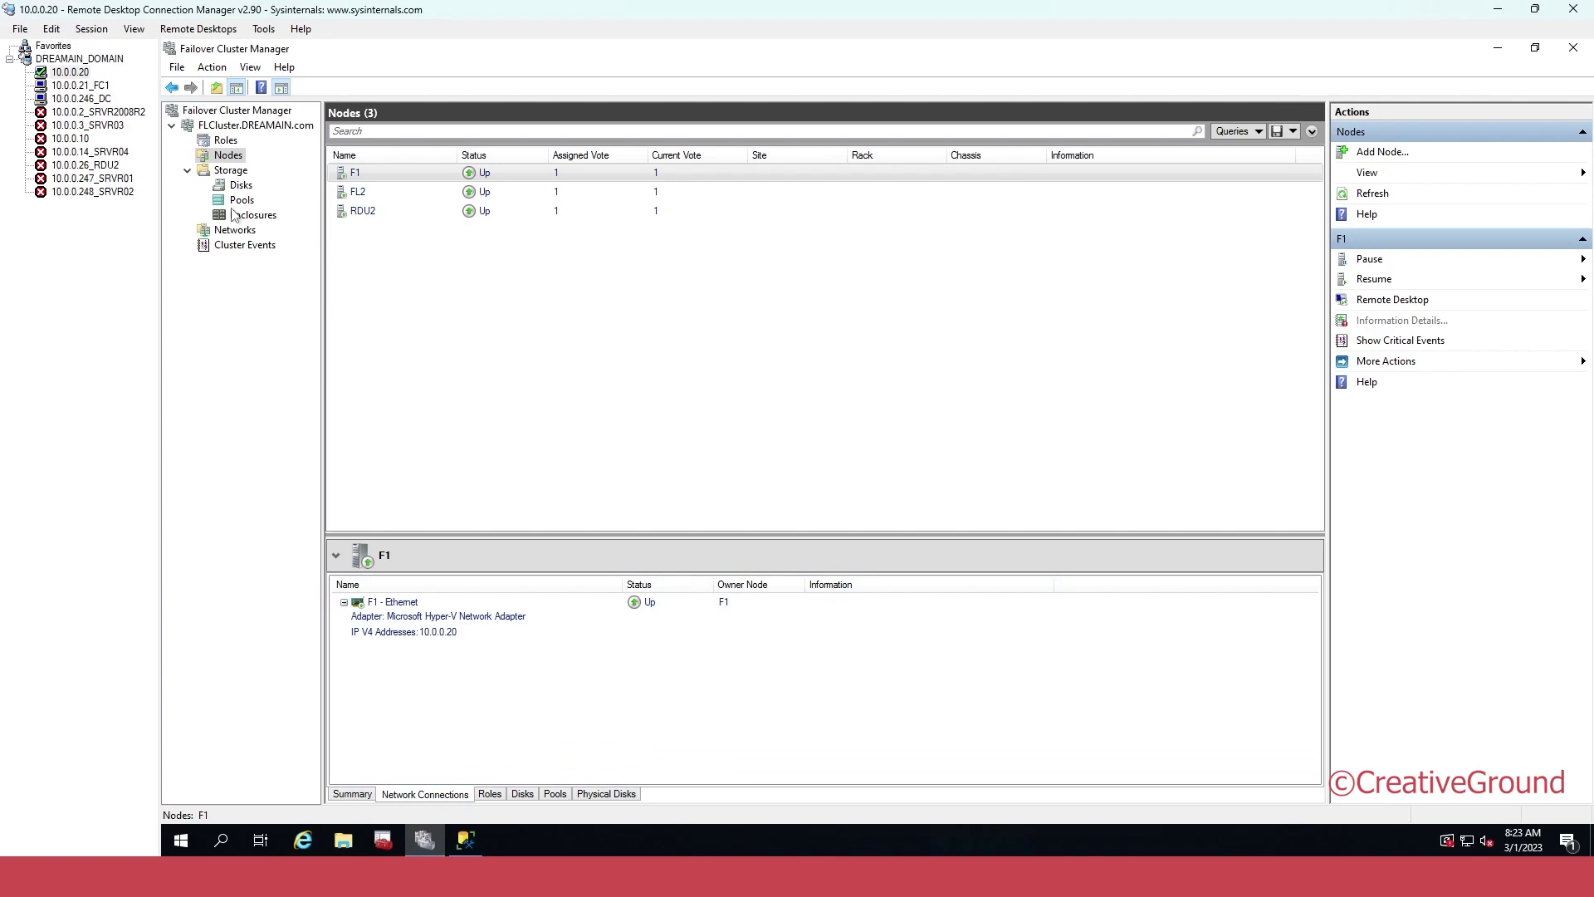
Look up node FL2's IP address in its network connection details and recheck node F1's address
click(358, 193)
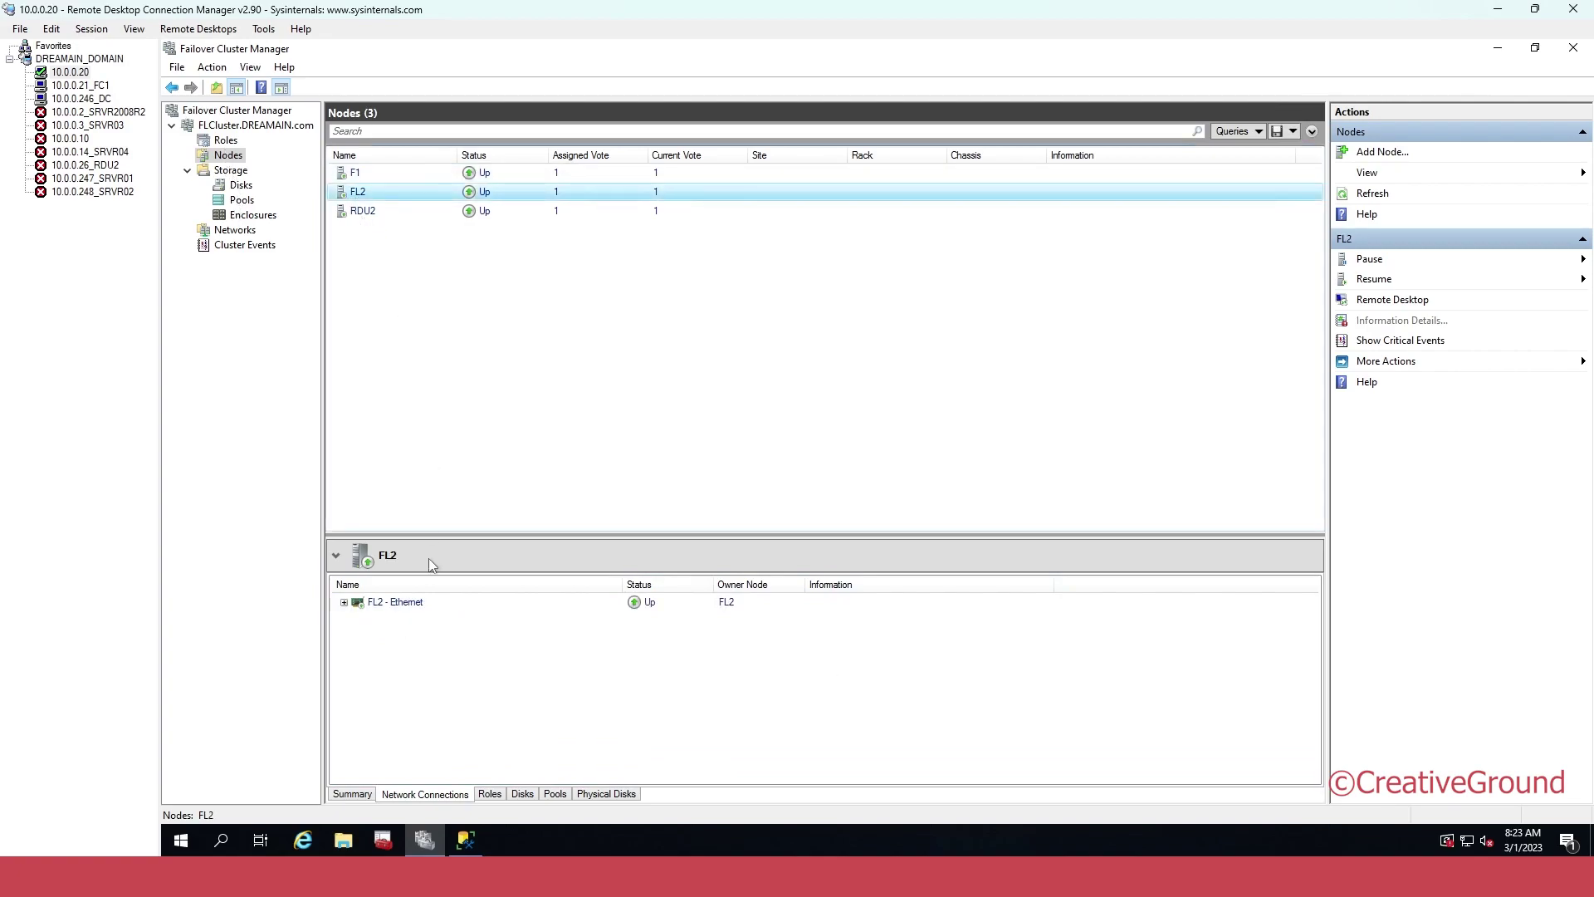
click(344, 603)
click(411, 637)
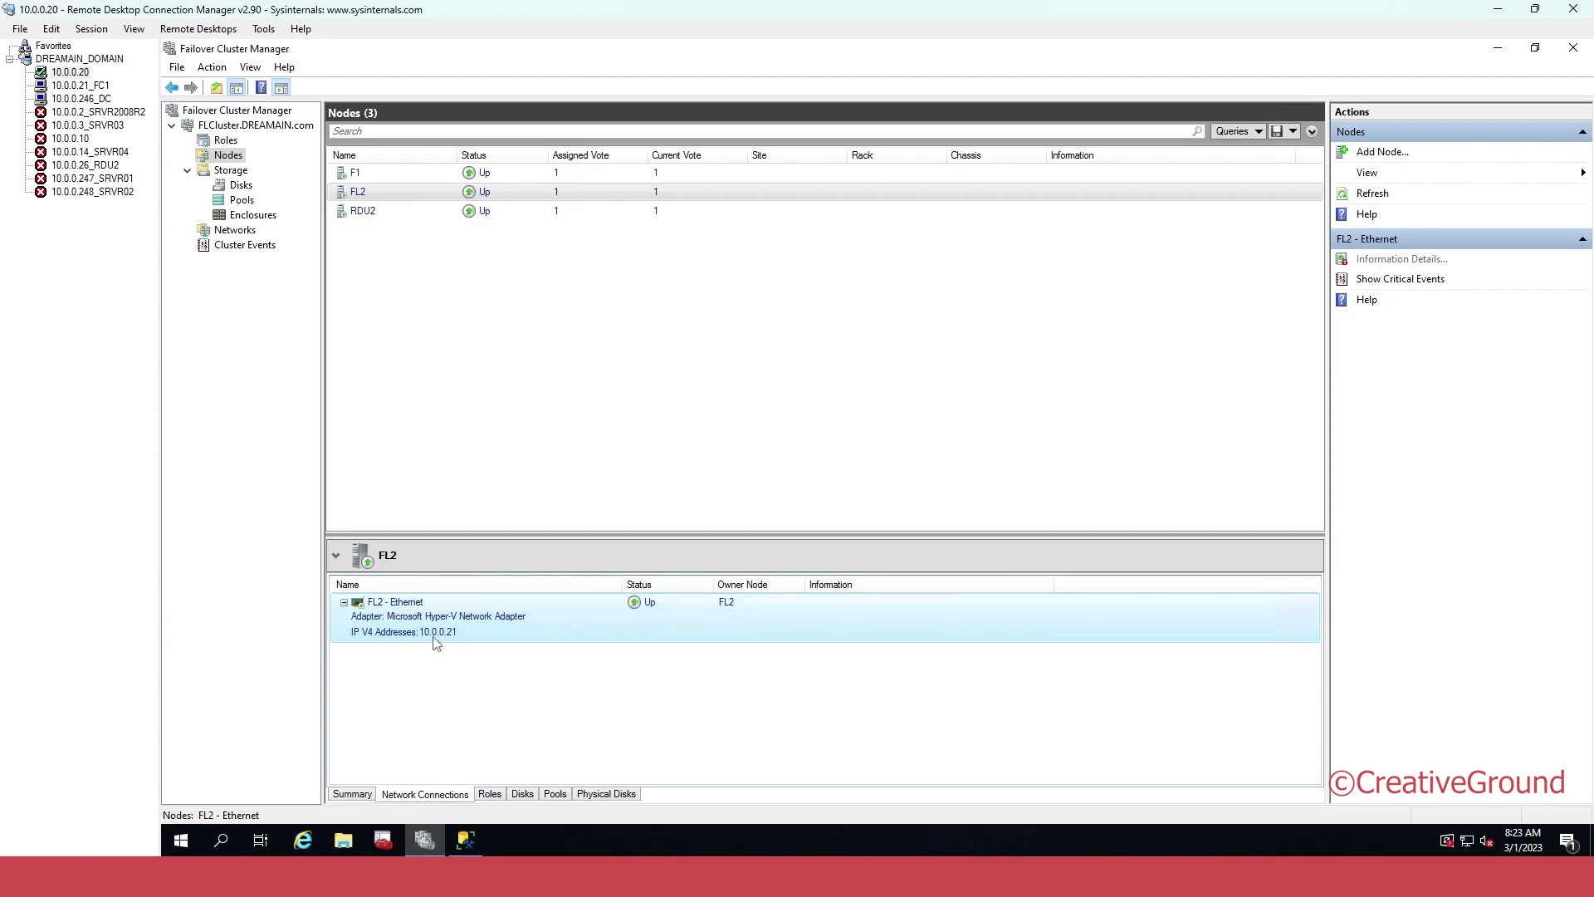
click(390, 172)
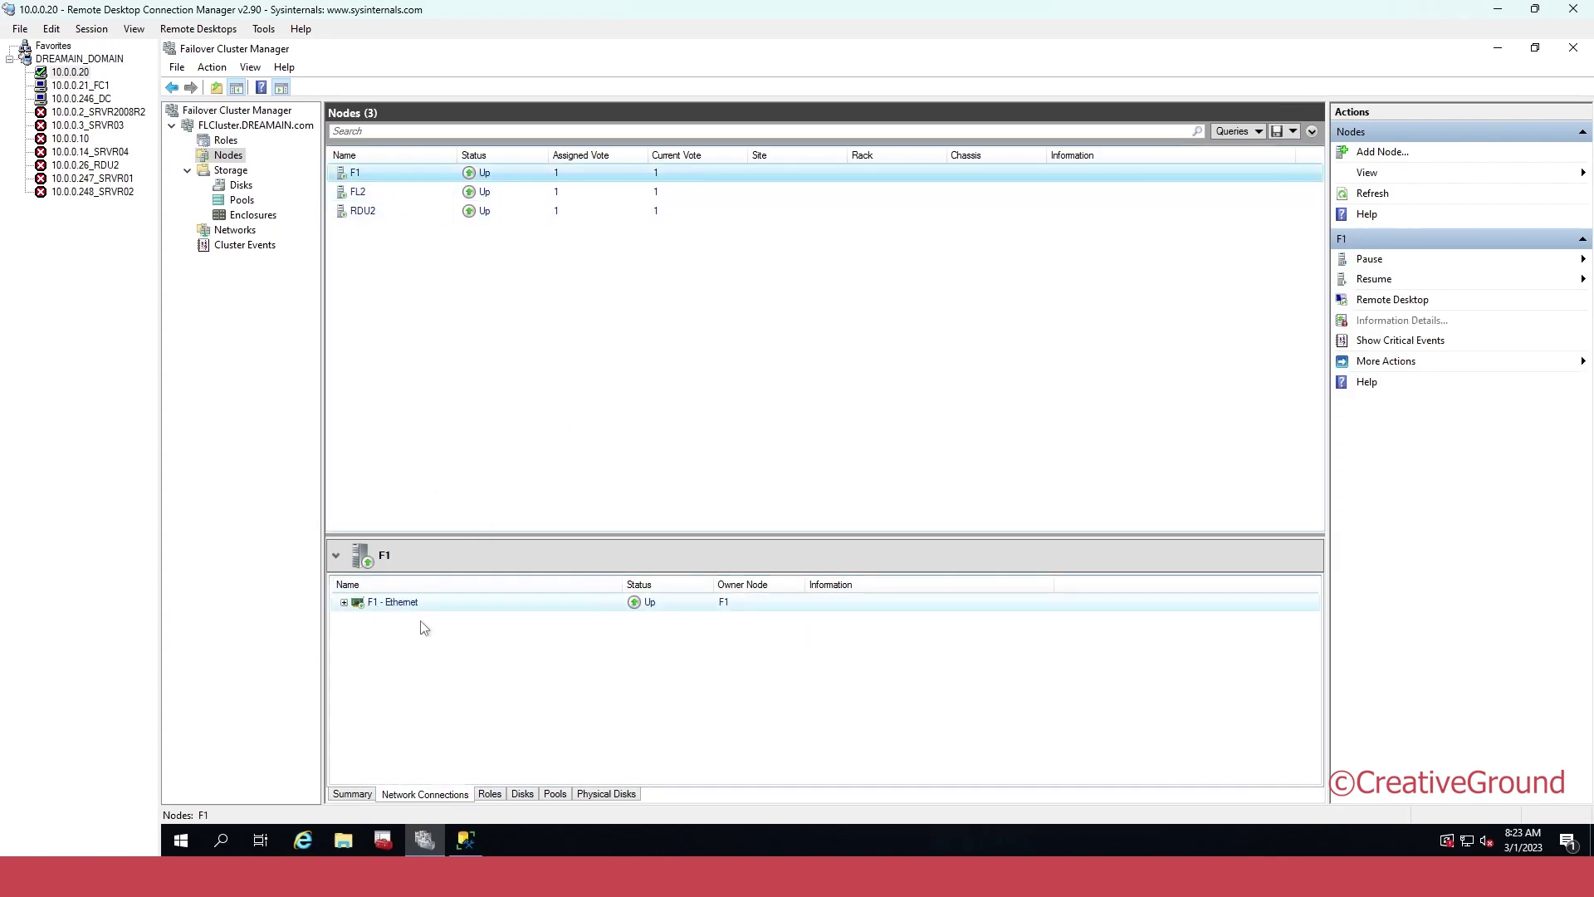
click(344, 602)
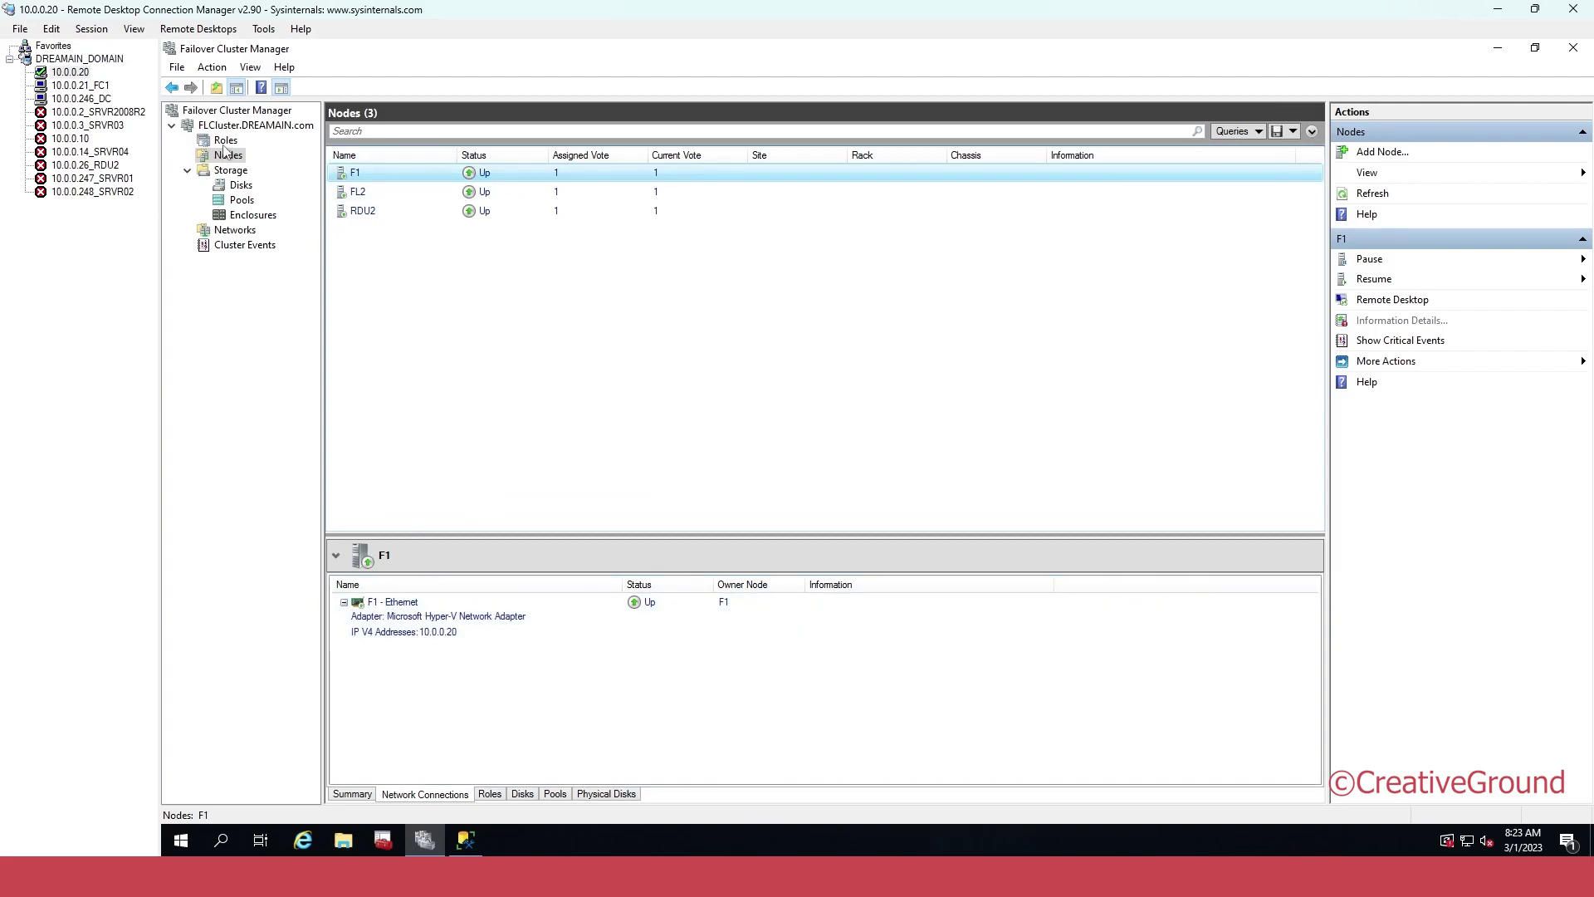
Return to the 10.0.0.246_DC session, accept target f1 and create the NewDisk iSCSI virtual disk
click(76, 103)
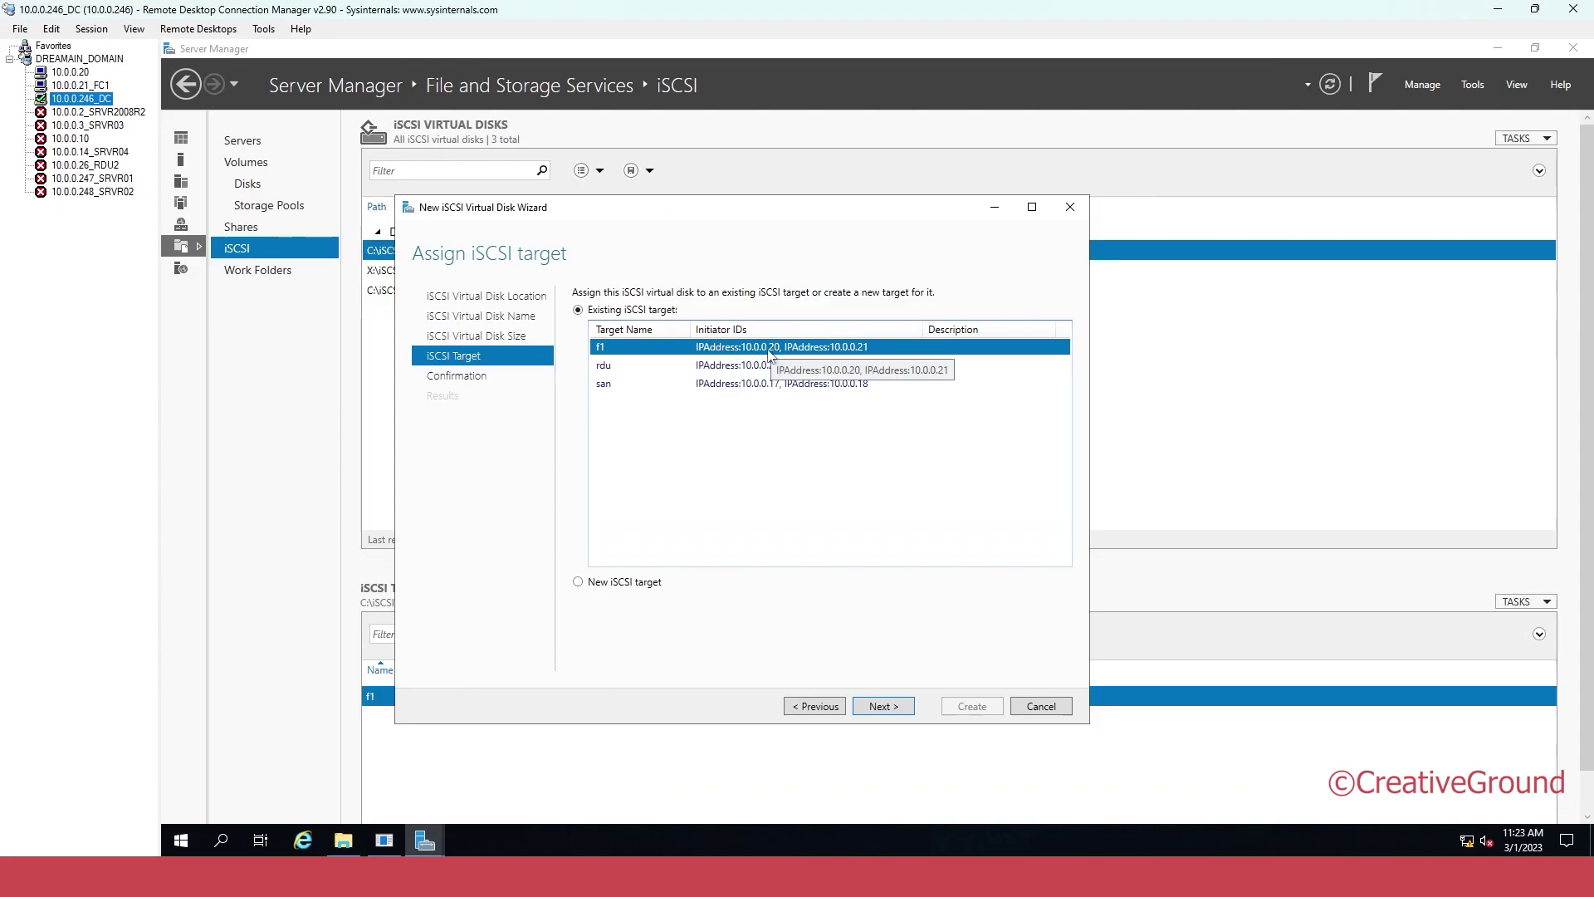
click(881, 707)
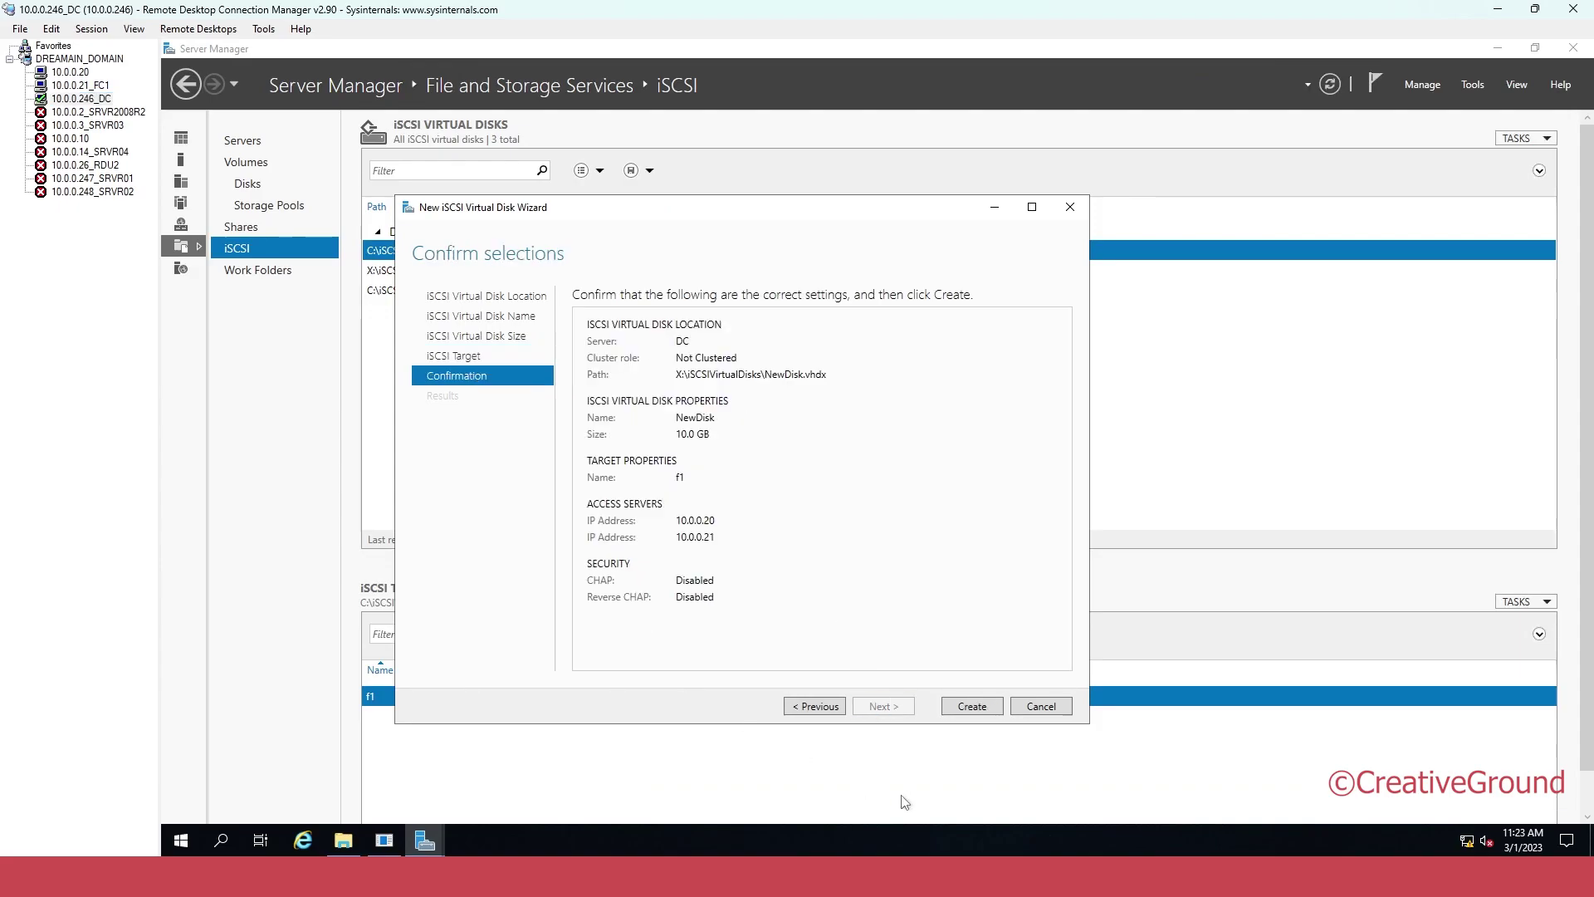
click(973, 712)
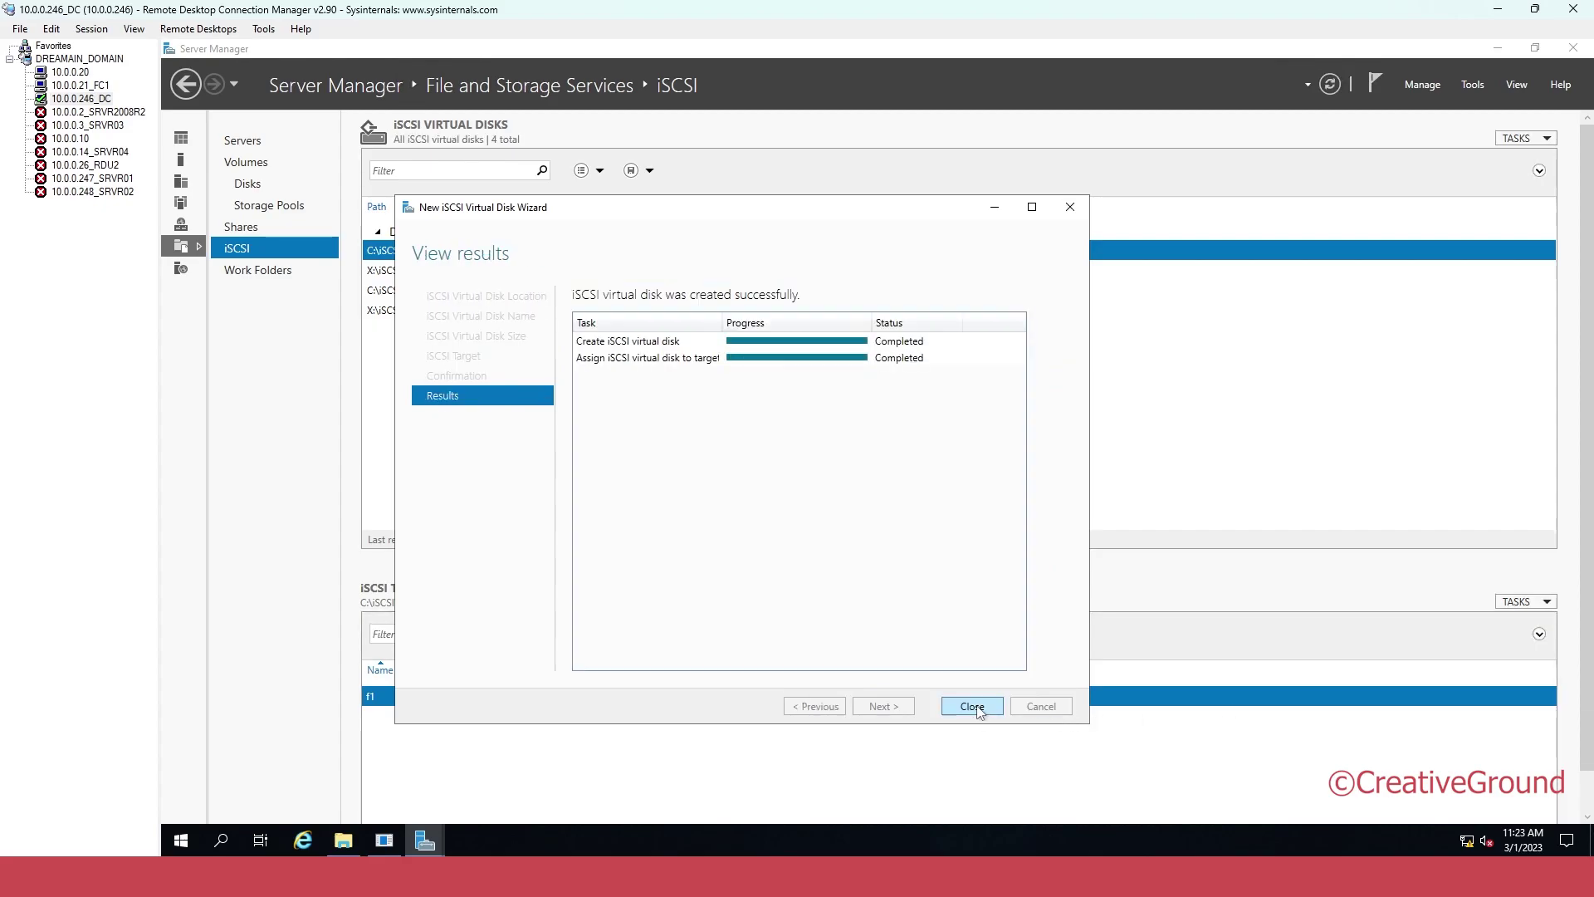
Close the finished virtual disk wizard, then check the drives in This PC on the 10.0.0.20 session
click(972, 707)
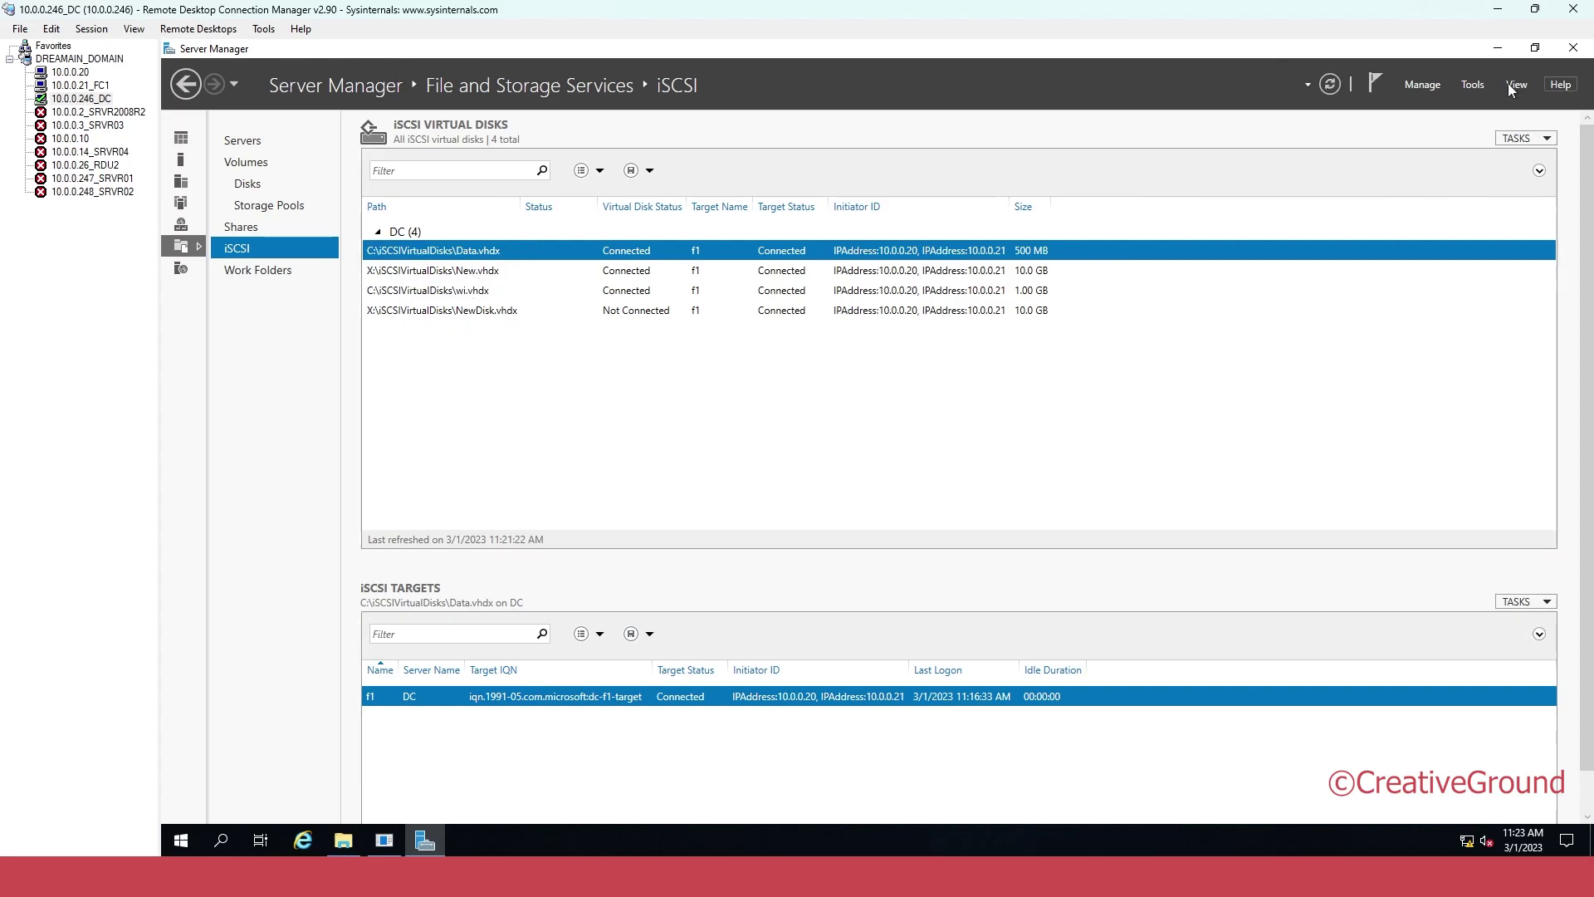
click(1497, 48)
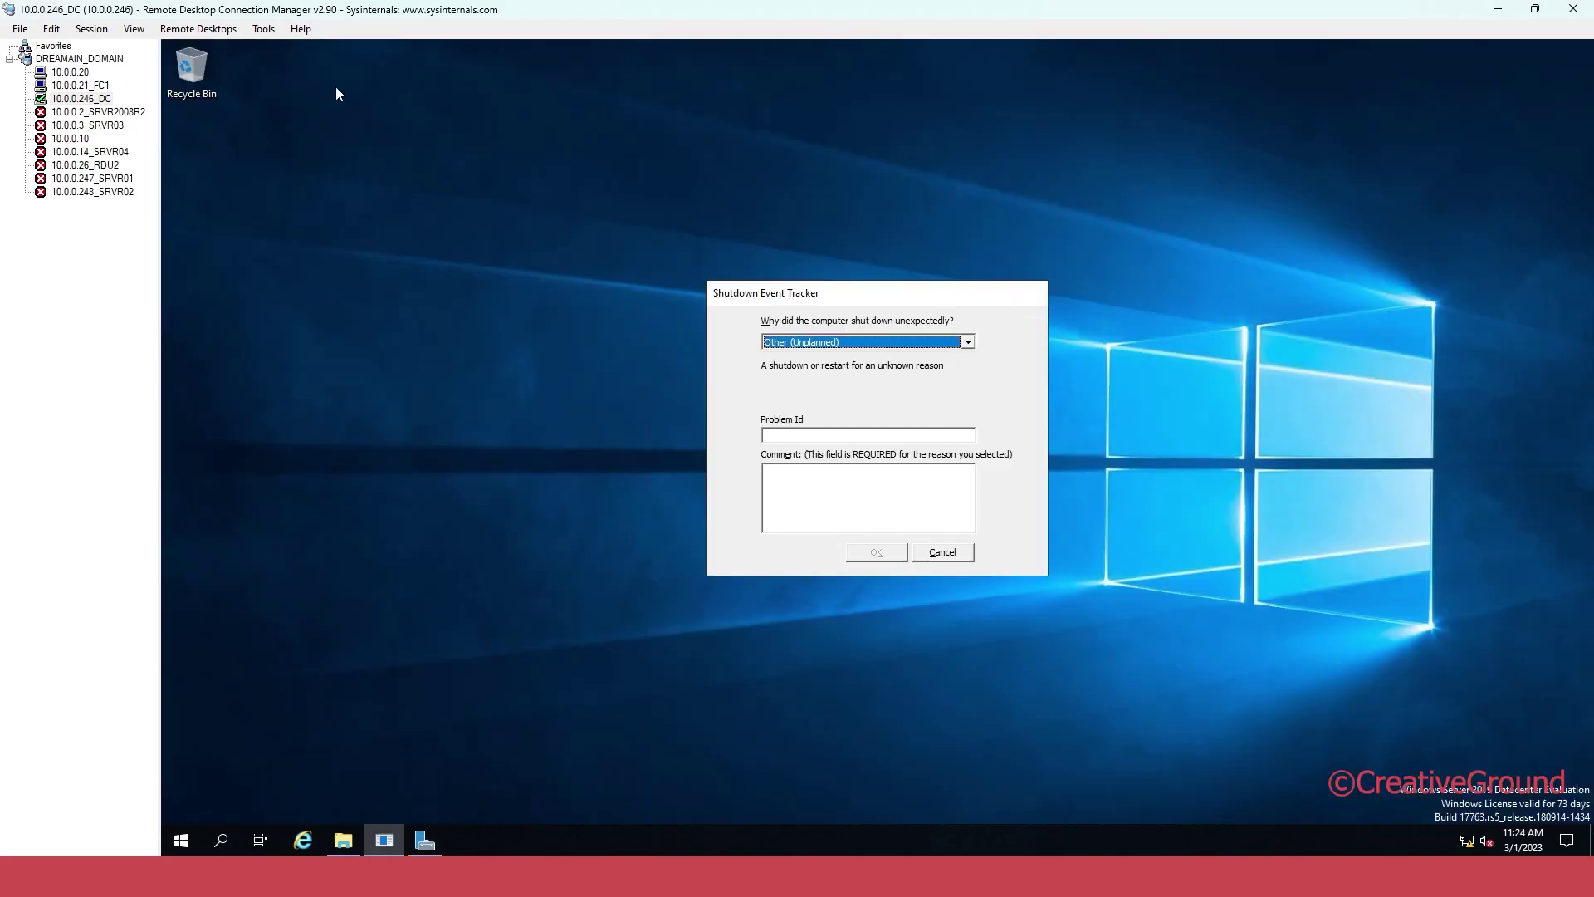
click(71, 73)
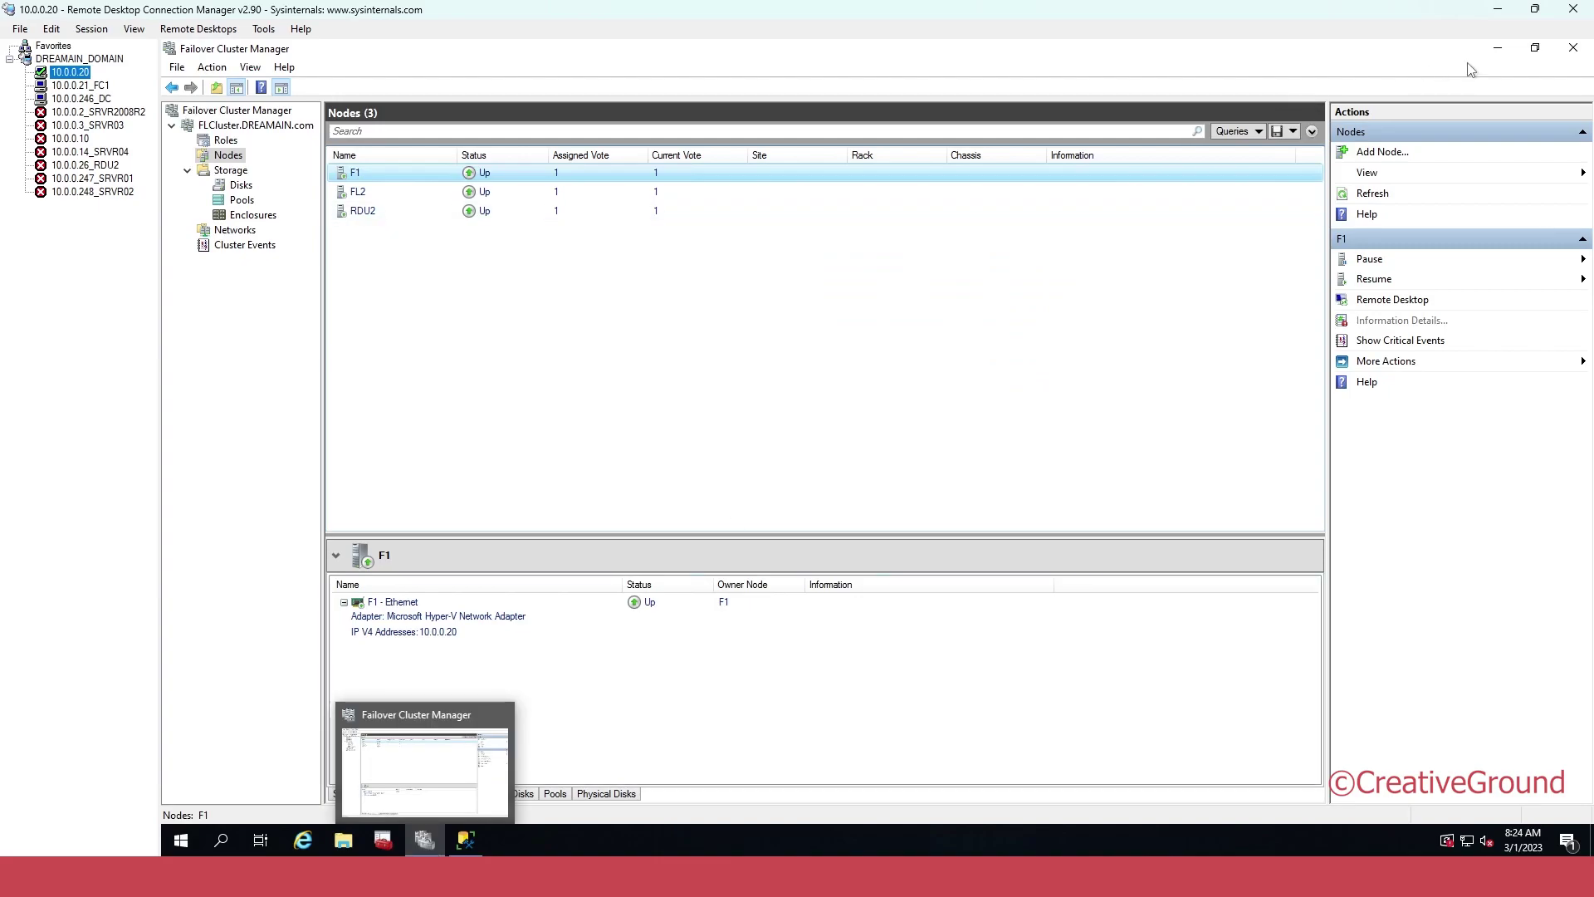
click(1497, 47)
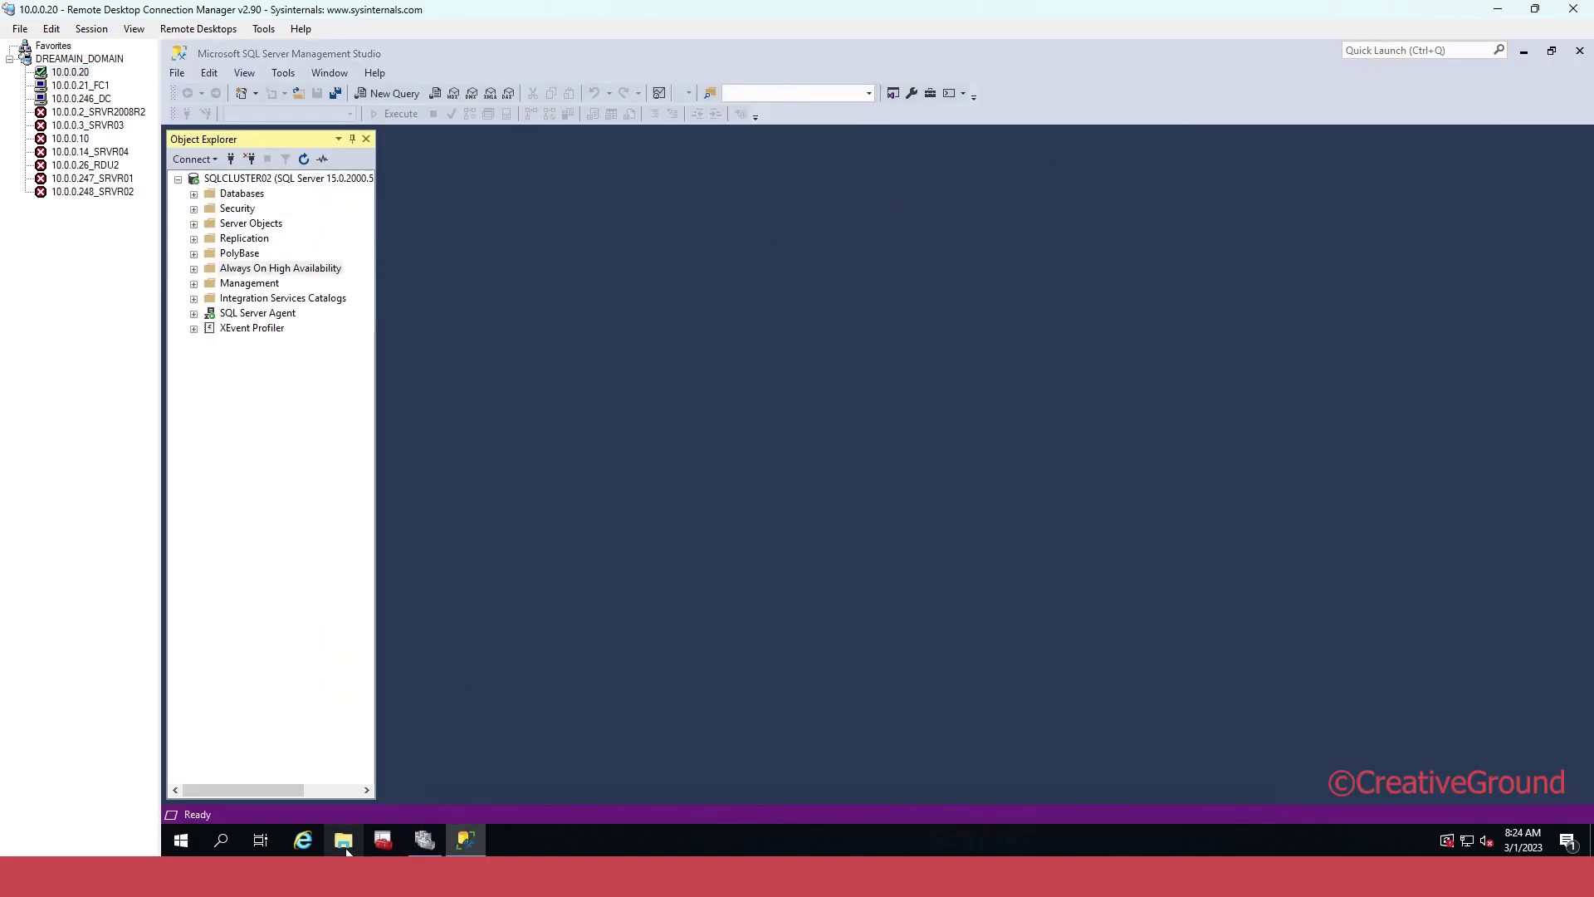
click(345, 847)
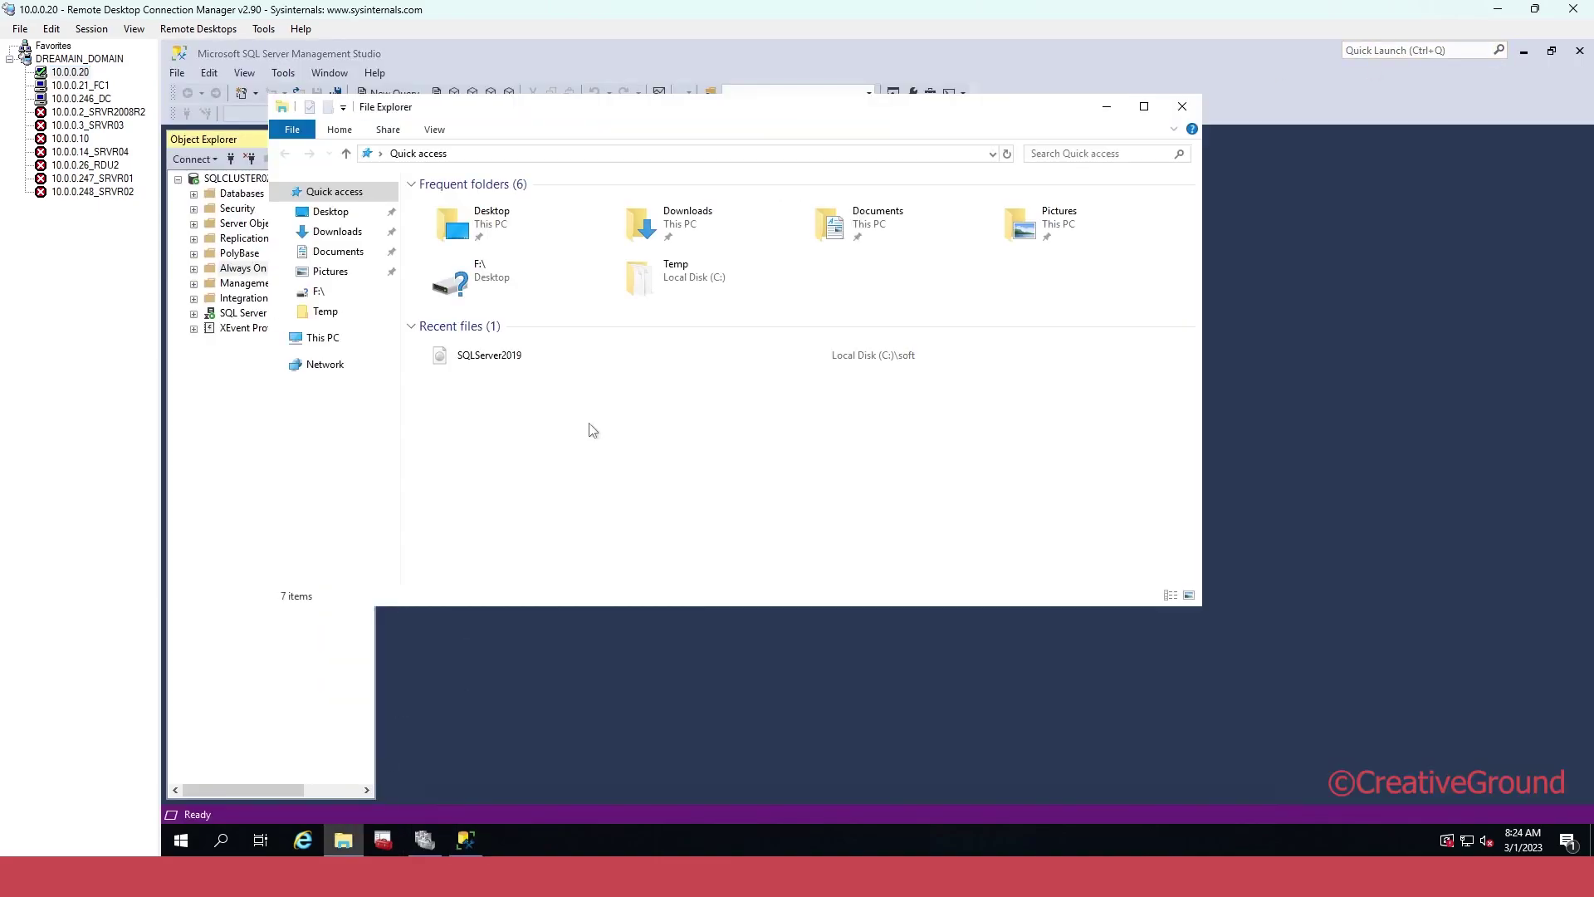
click(328, 340)
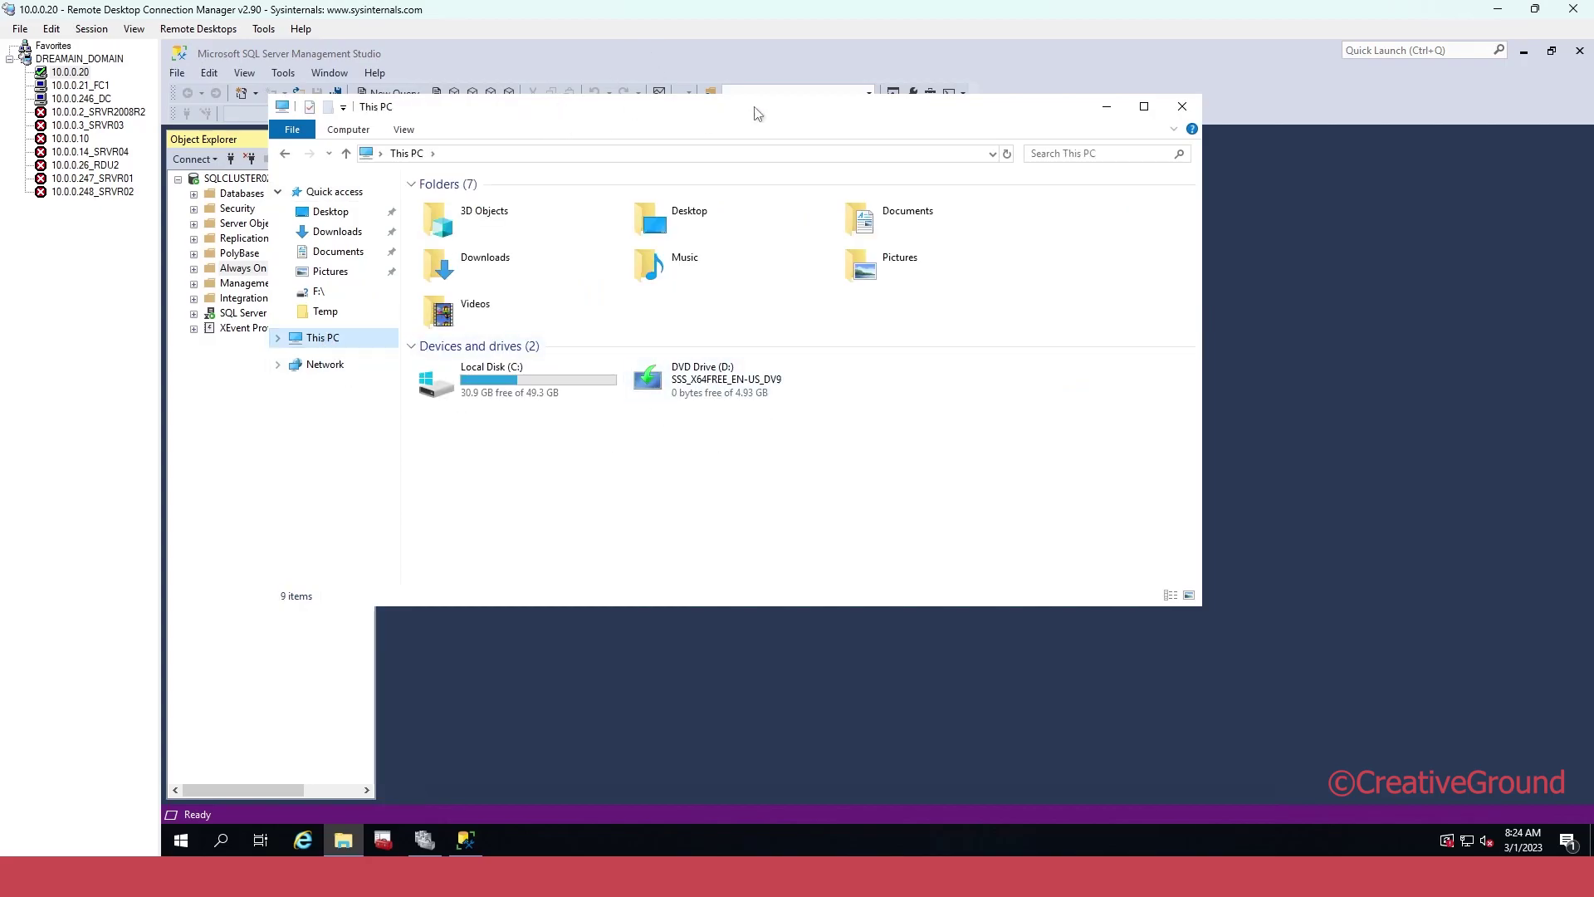
Open Disk Management in Computer Management and locate the new 10 GB Disk 4, checking its offline status
click(190, 841)
text(comput)
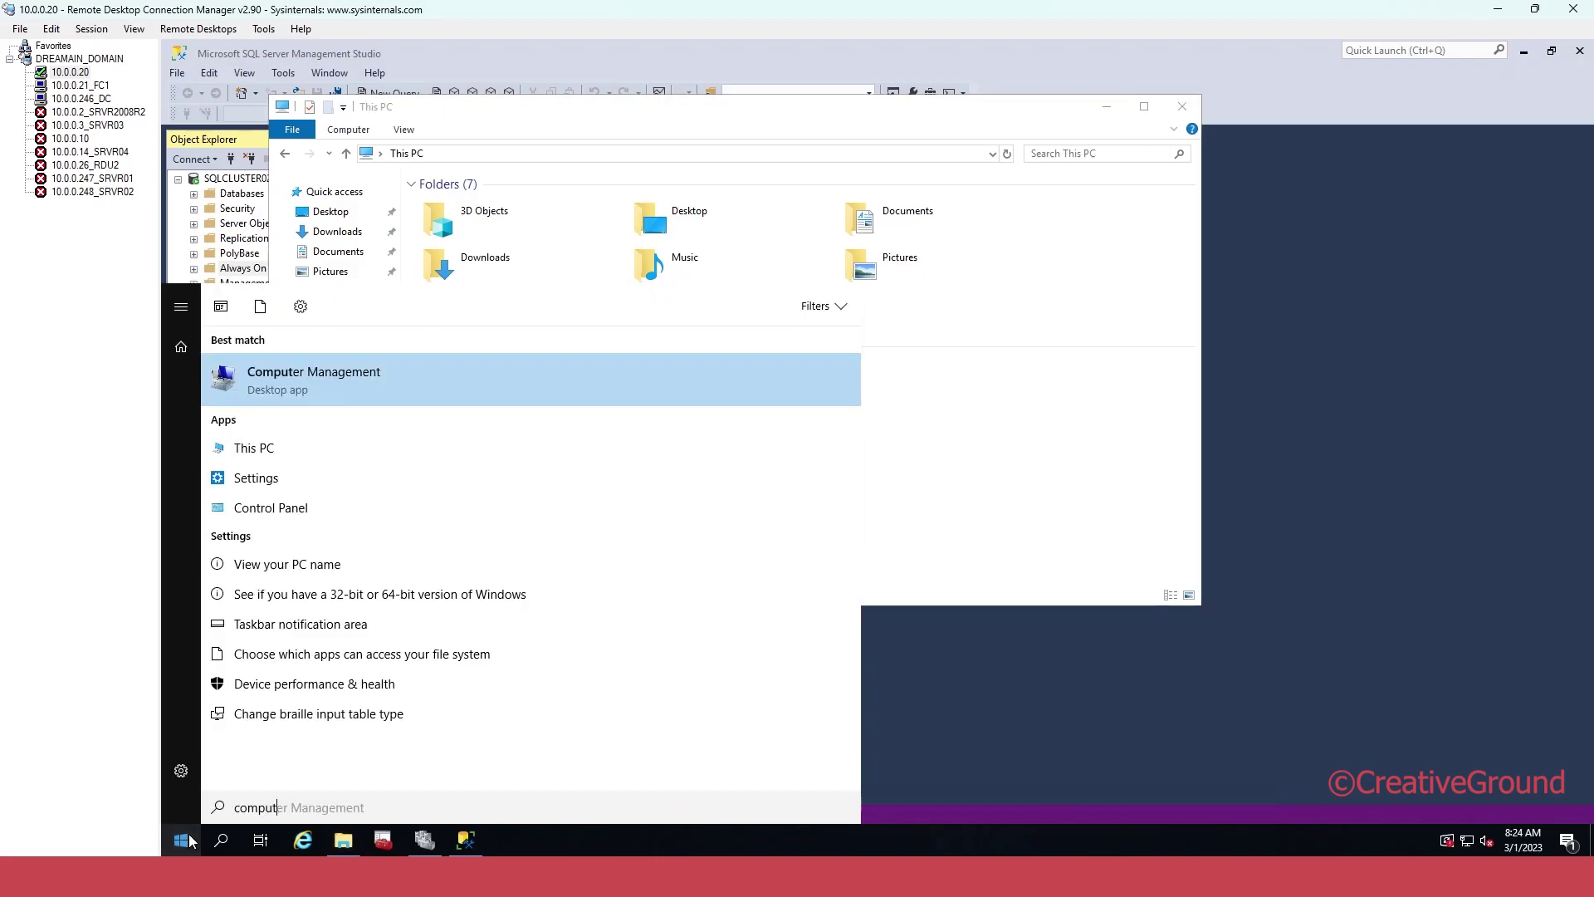
click(378, 366)
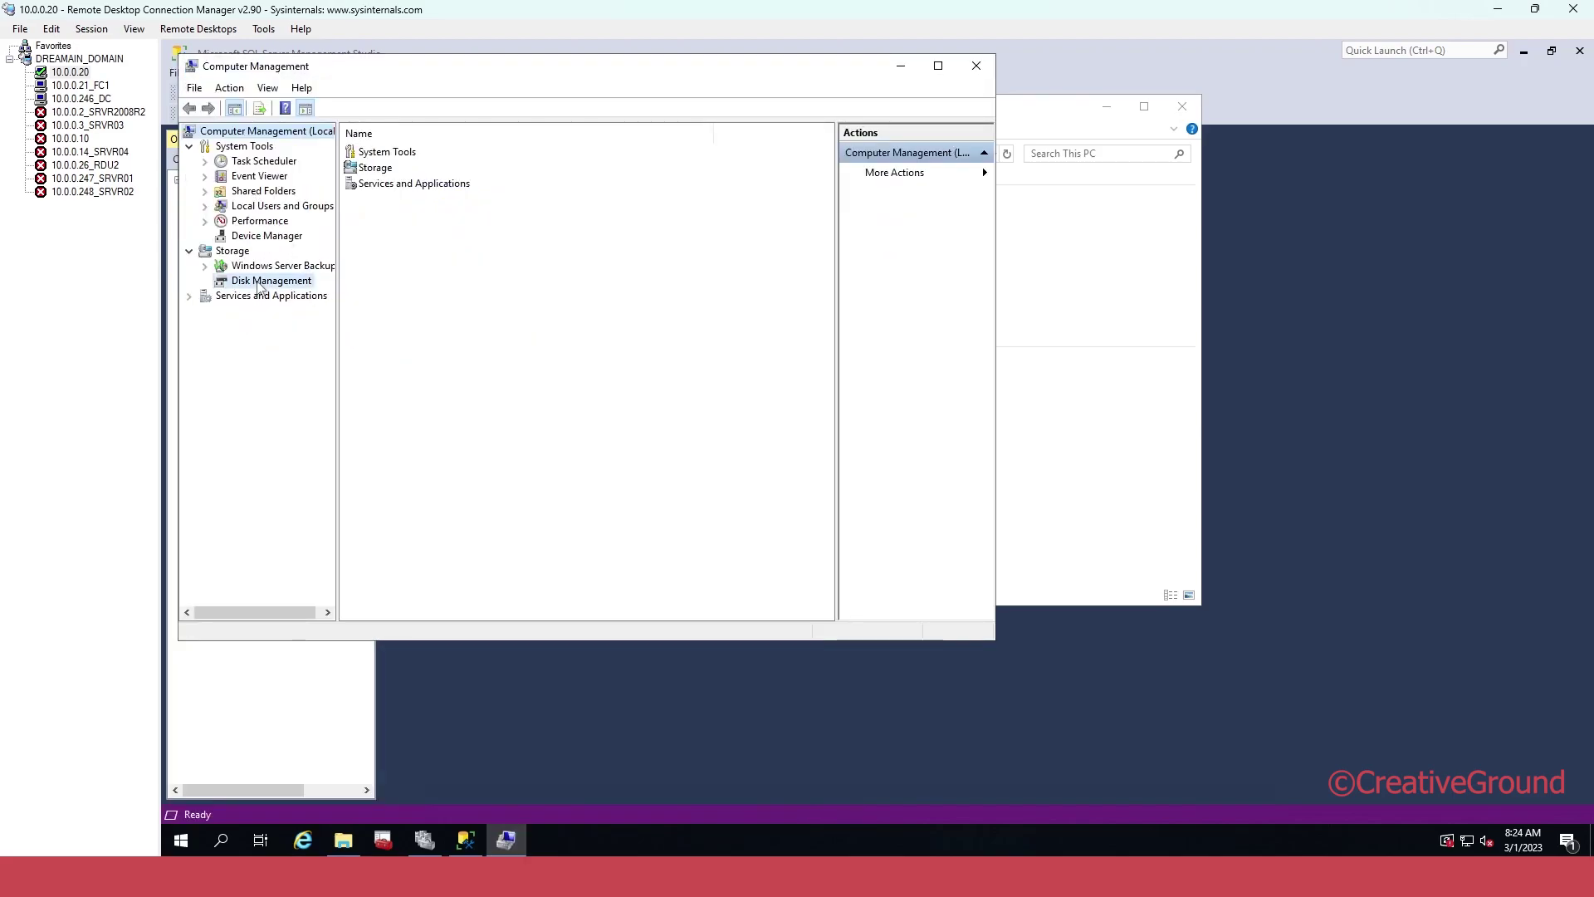
click(260, 283)
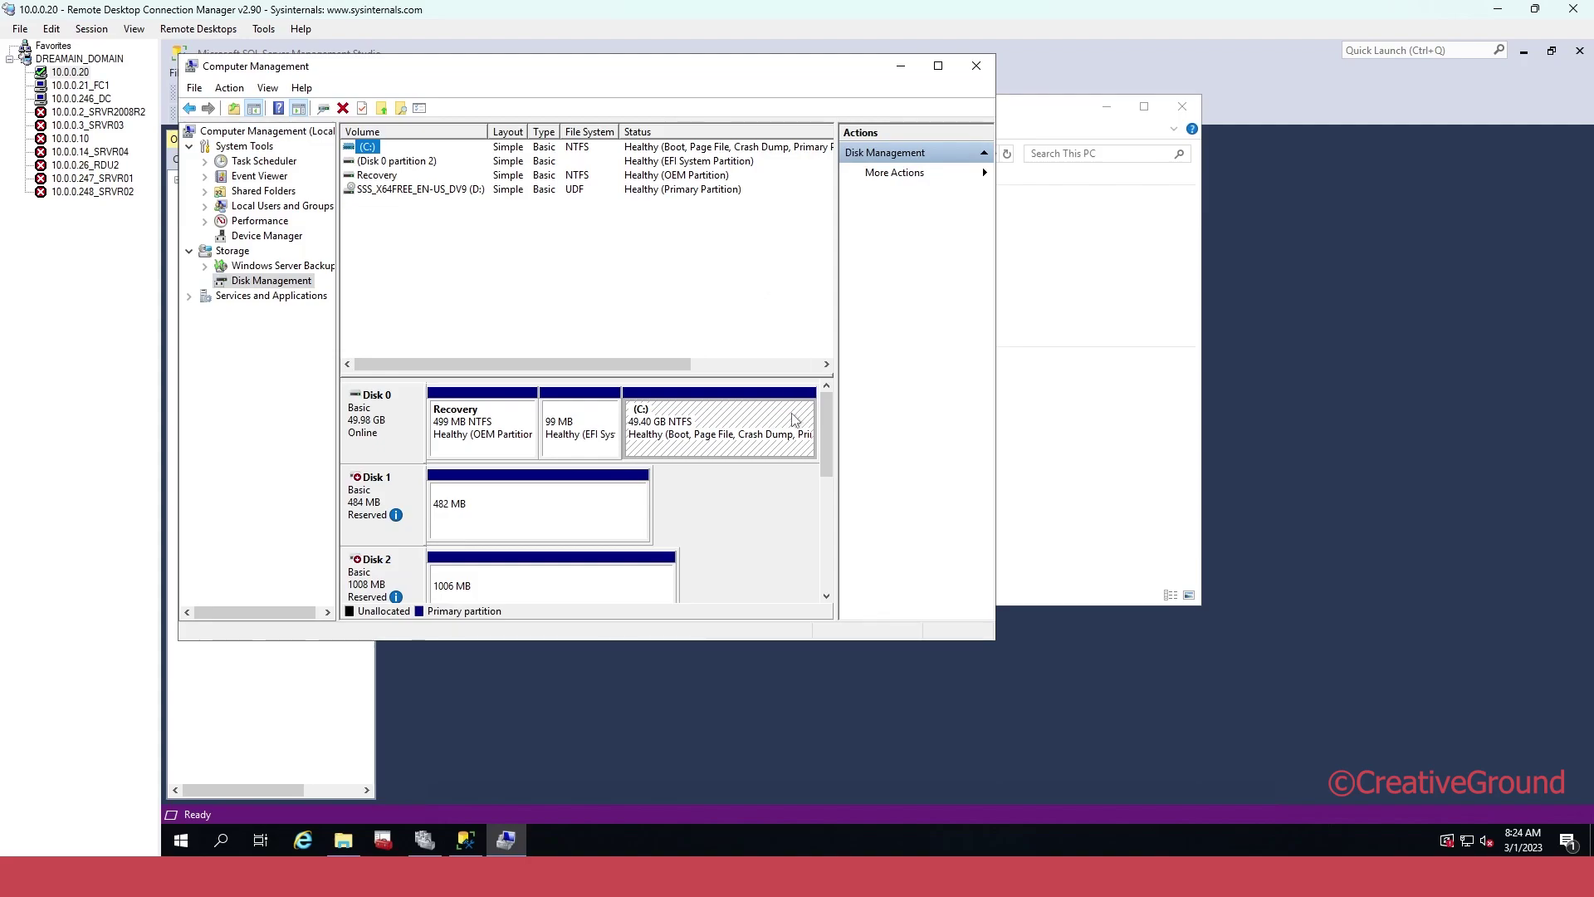
drag(825, 435, 843, 526)
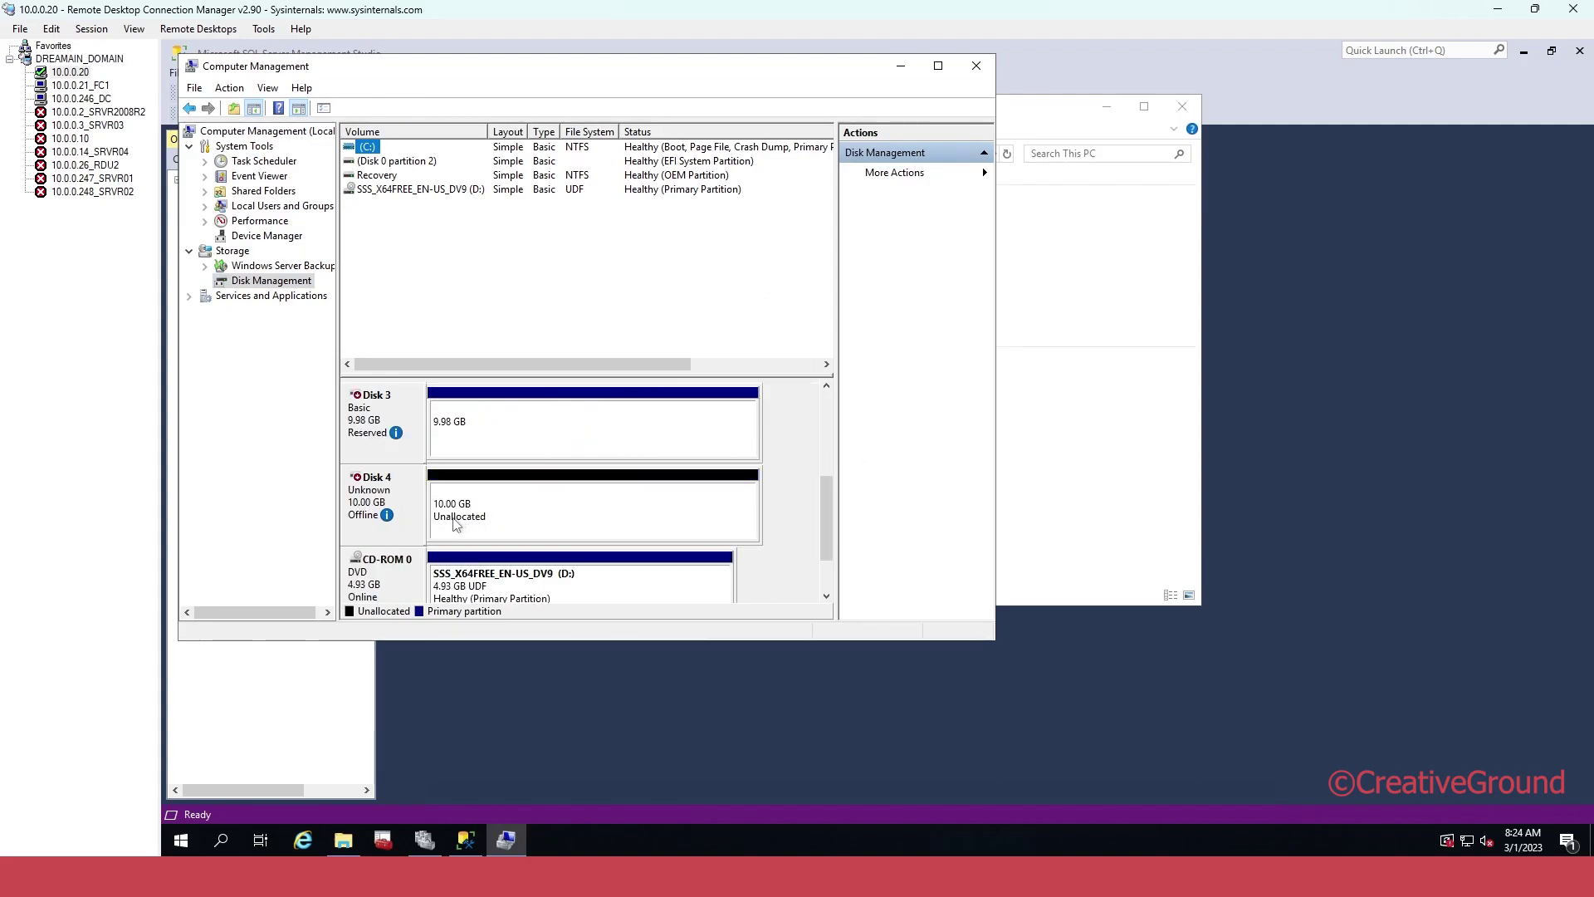
mouse_move(376, 515)
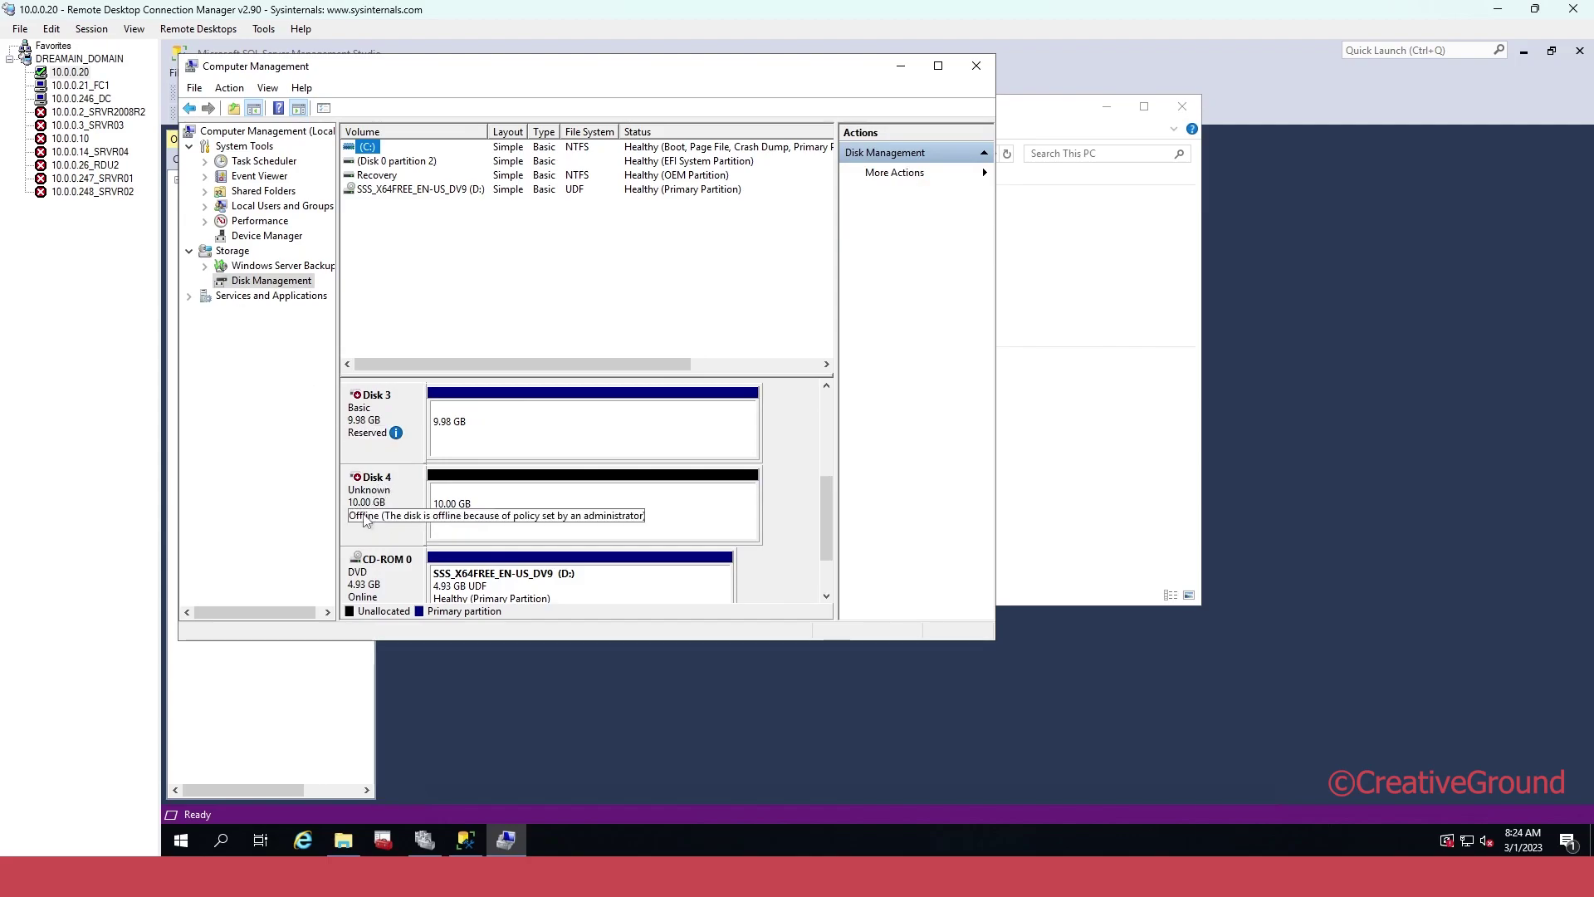
Switch to the 10.0.0.246_DC session, dismiss the Shutdown Event Tracker and review the iSCSI virtual disks in Server Manager
click(92, 99)
key(Escape)
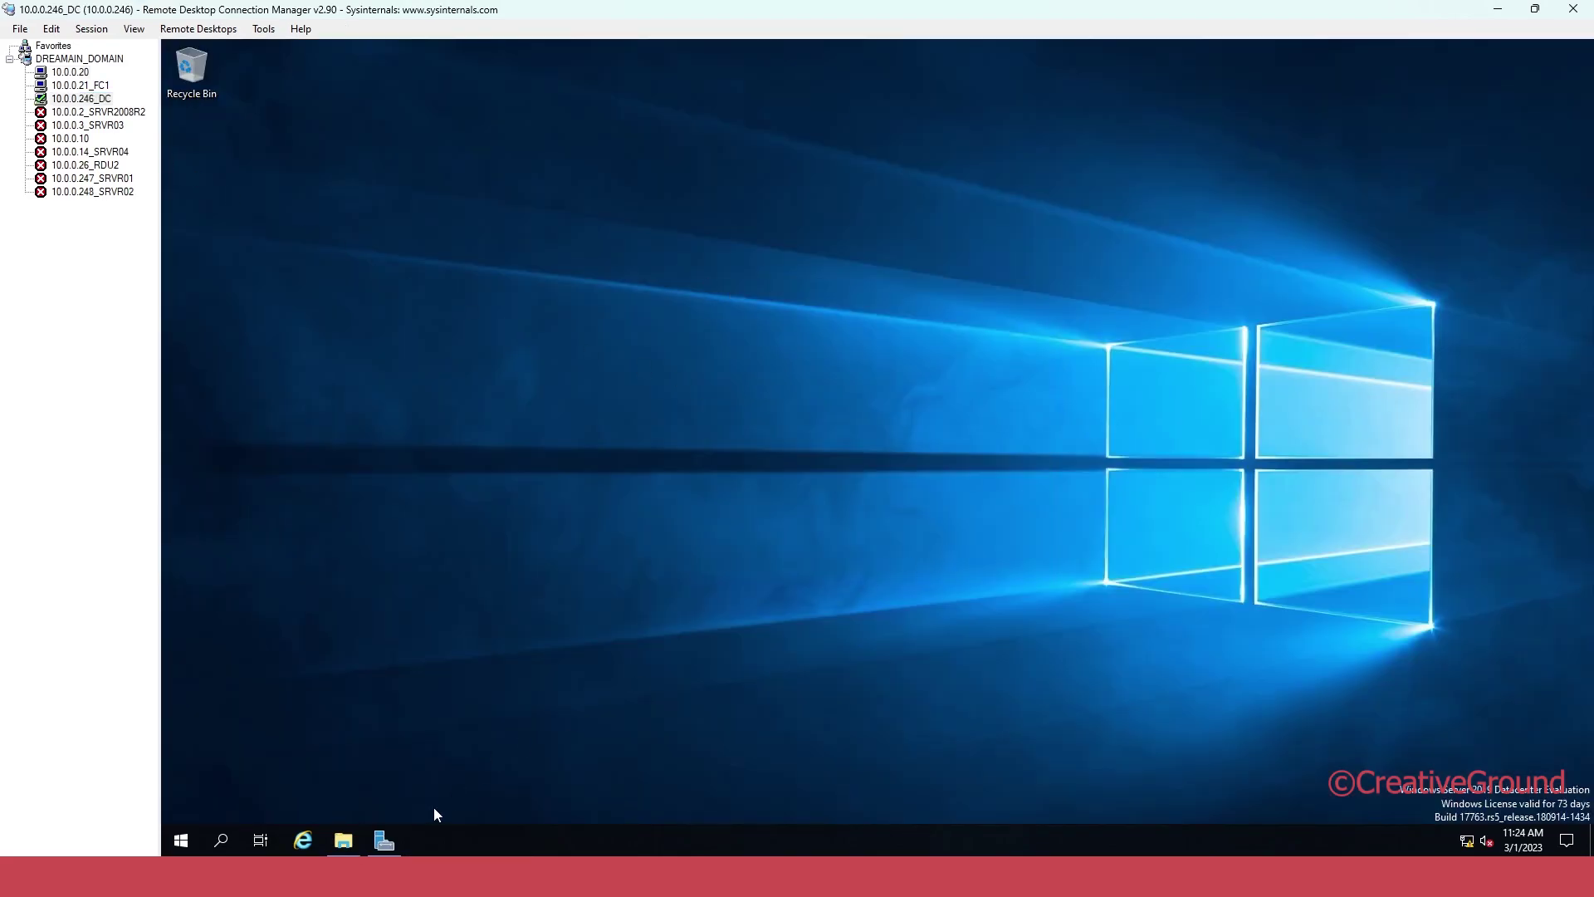
click(383, 838)
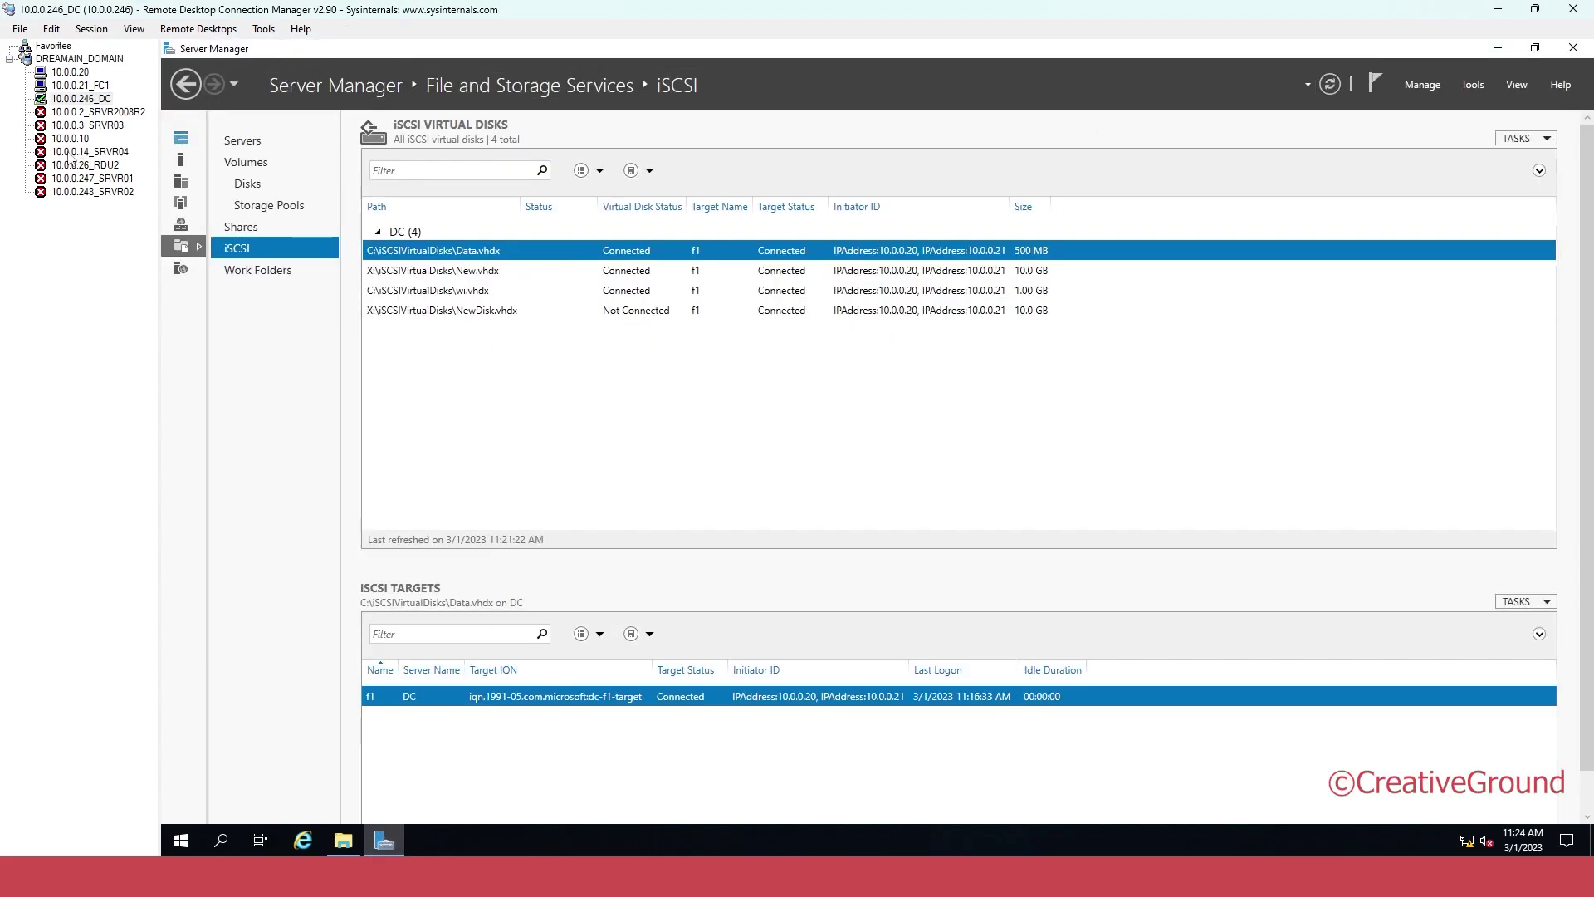
Return to the 10.0.0.20 session, bring Disk 4 online and initialize it with the GPT partition style
click(70, 73)
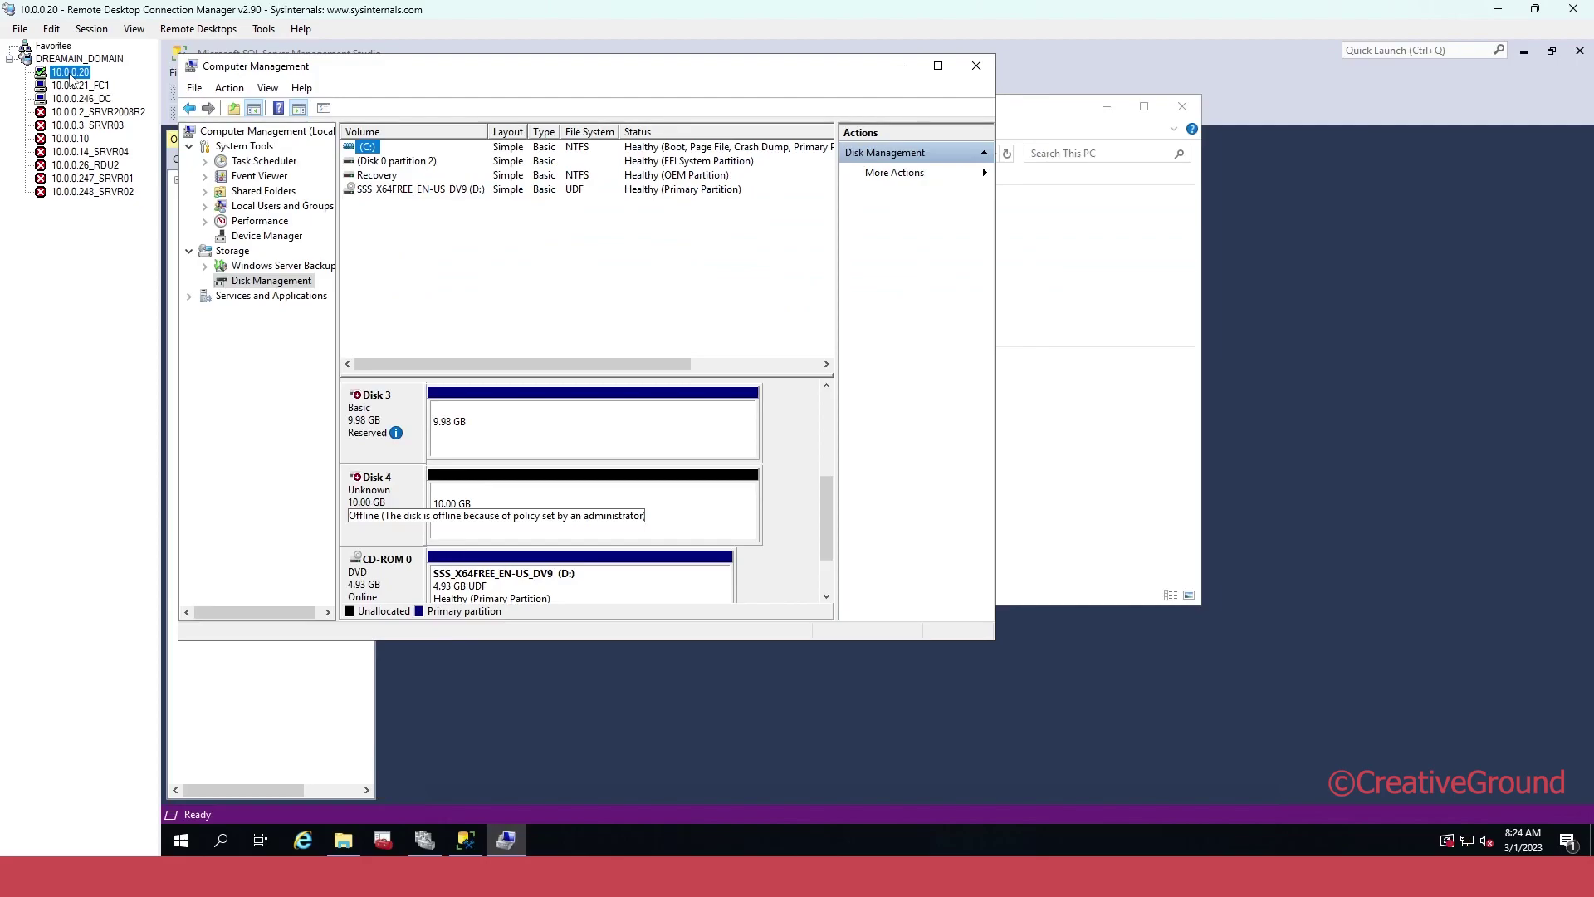
right_click(370, 497)
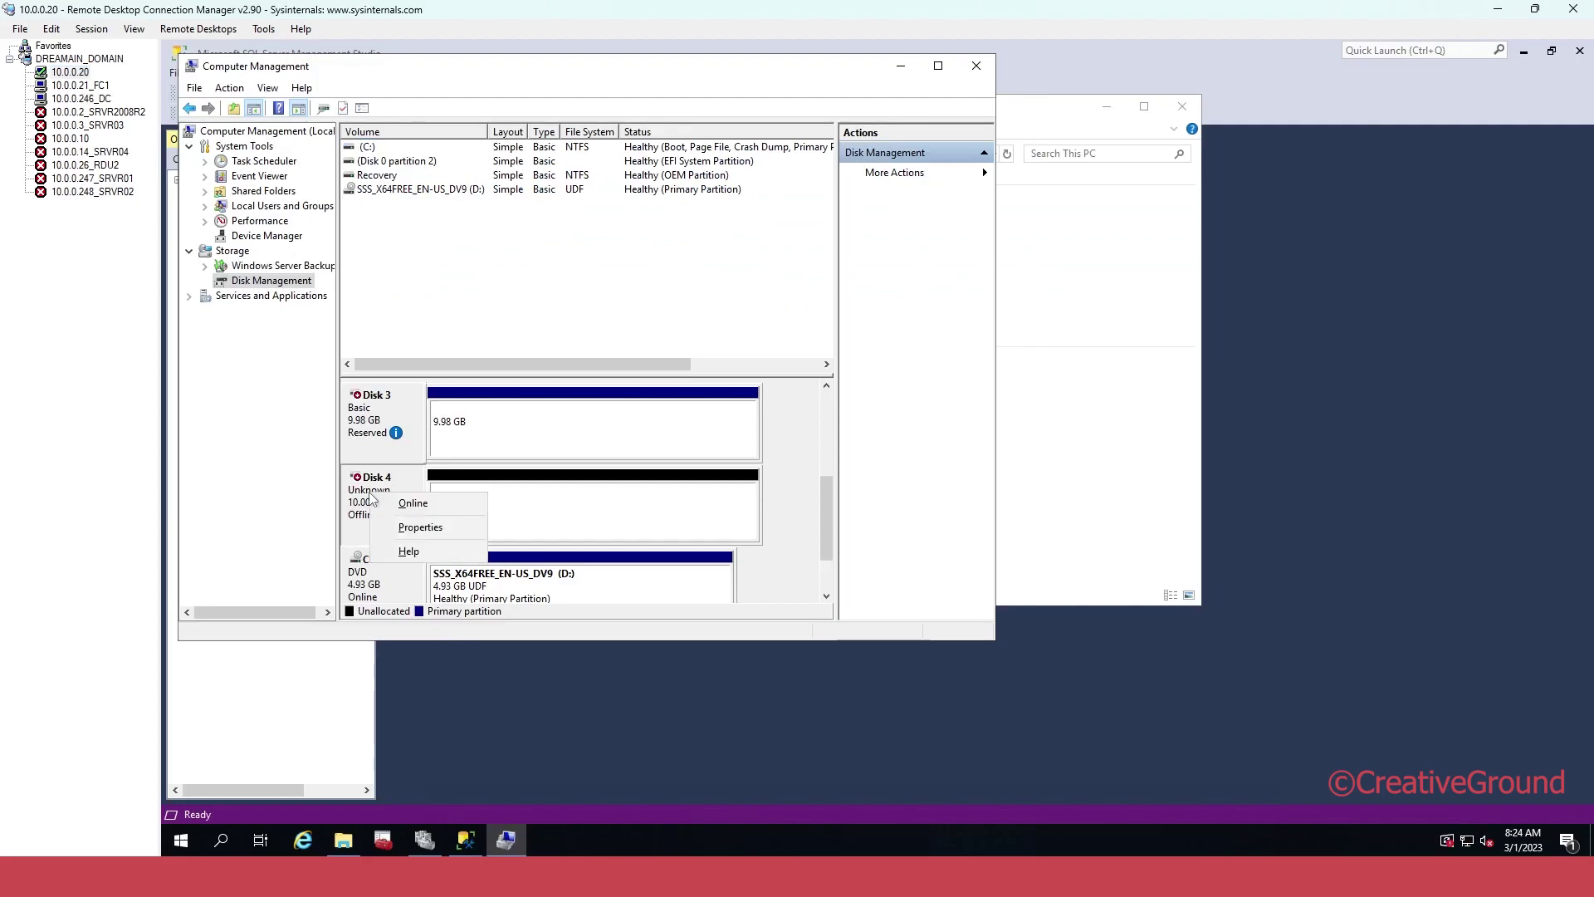
click(407, 503)
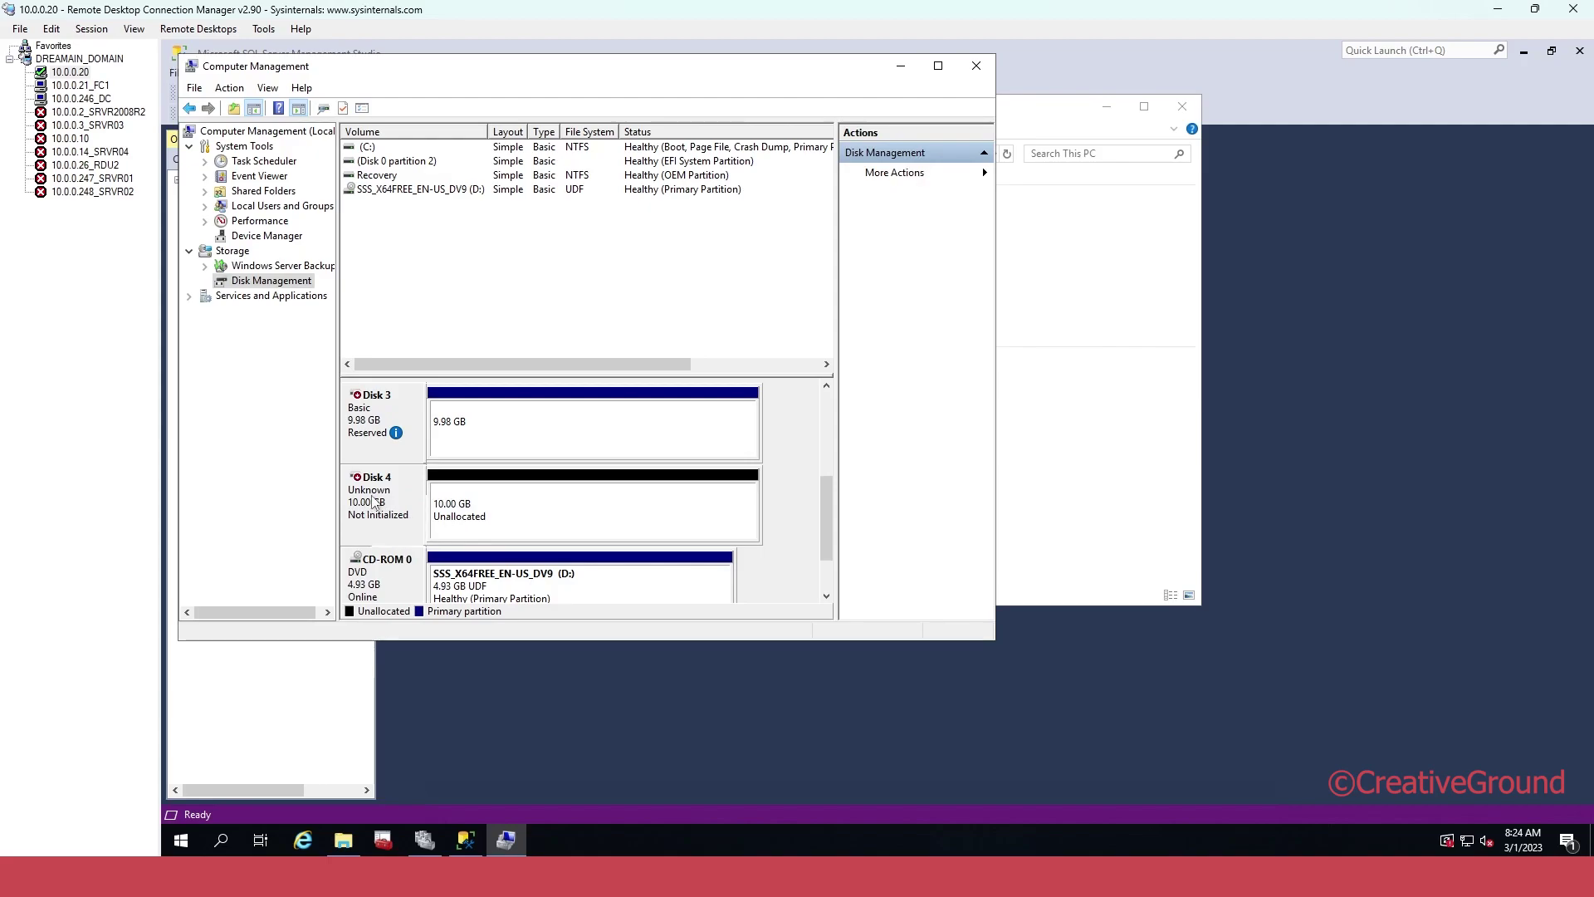
right_click(373, 502)
click(454, 513)
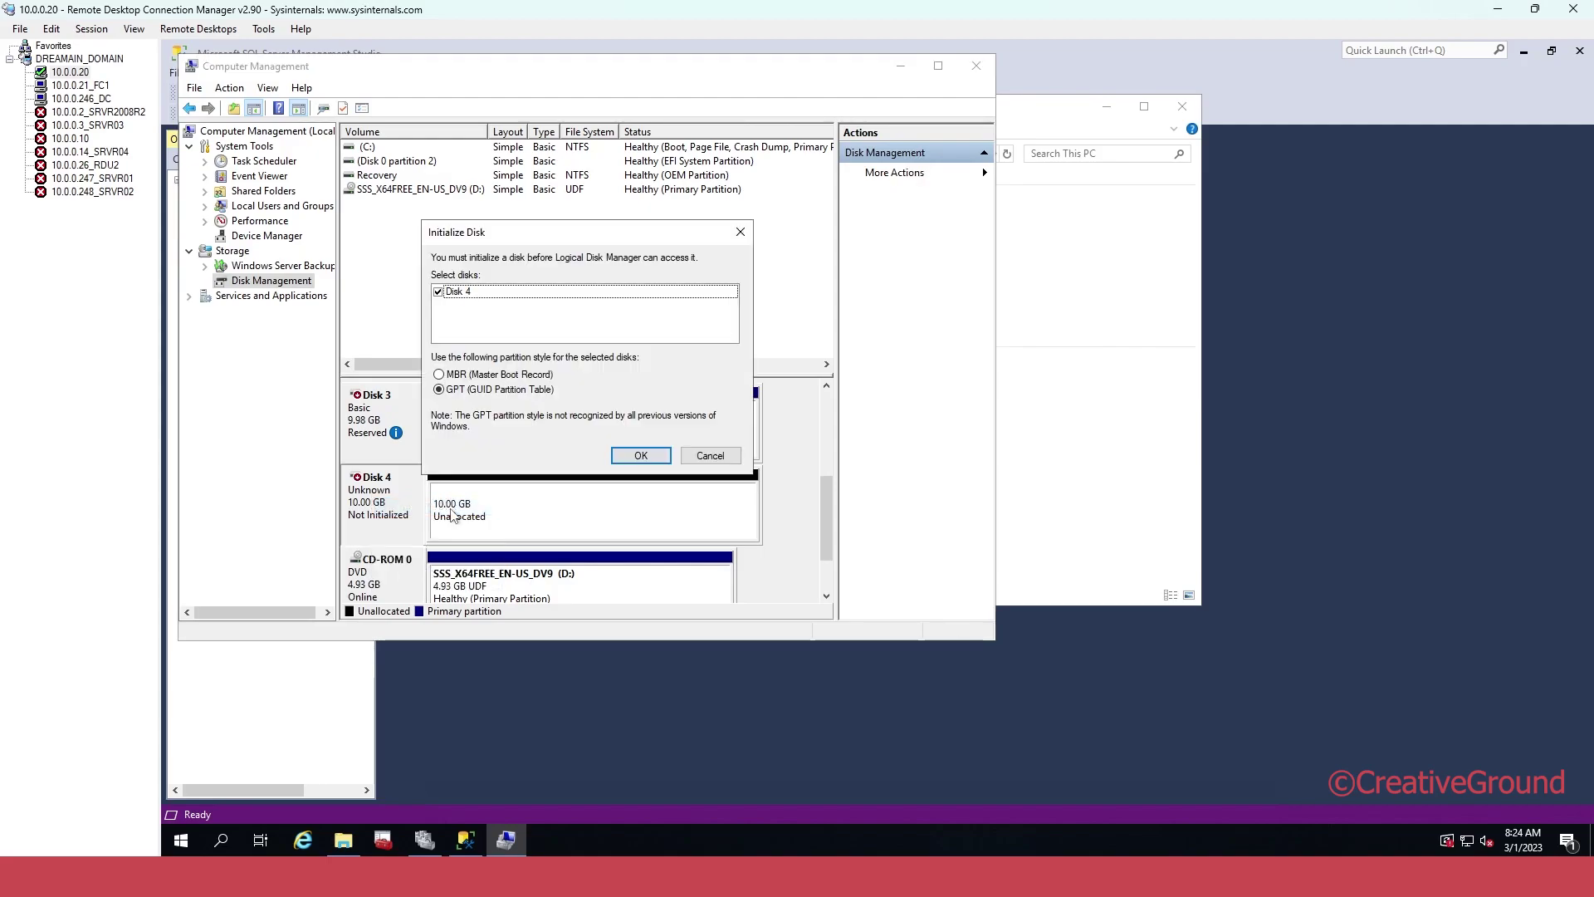
click(649, 454)
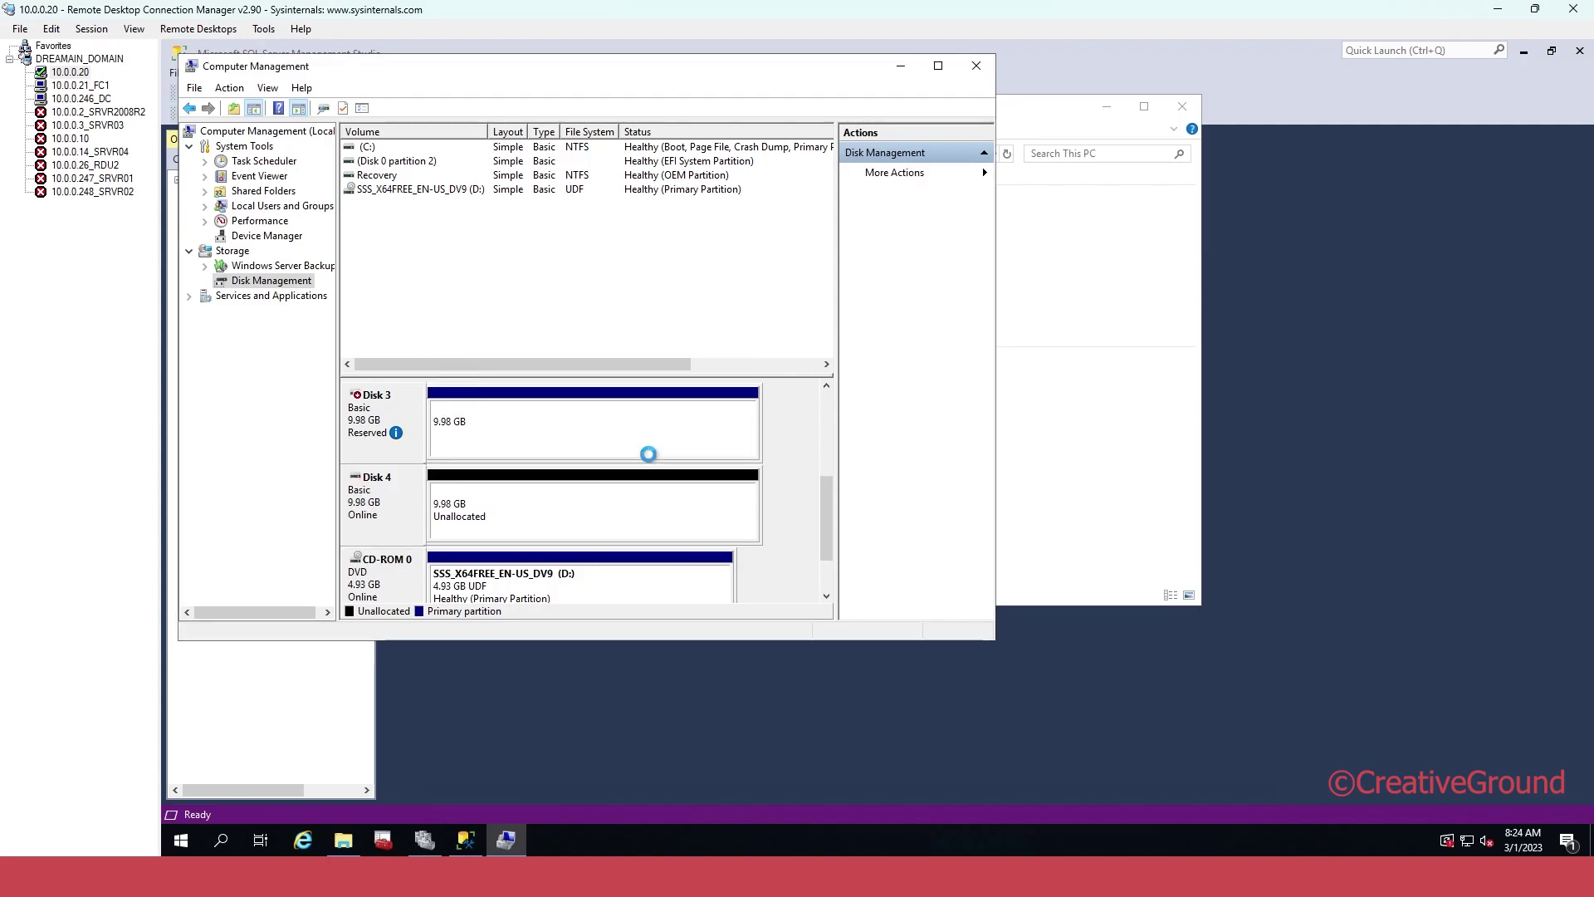
Set up a new simple volume on Disk 4 using the full 10222 MB and drive letter O
right_click(556, 510)
click(617, 519)
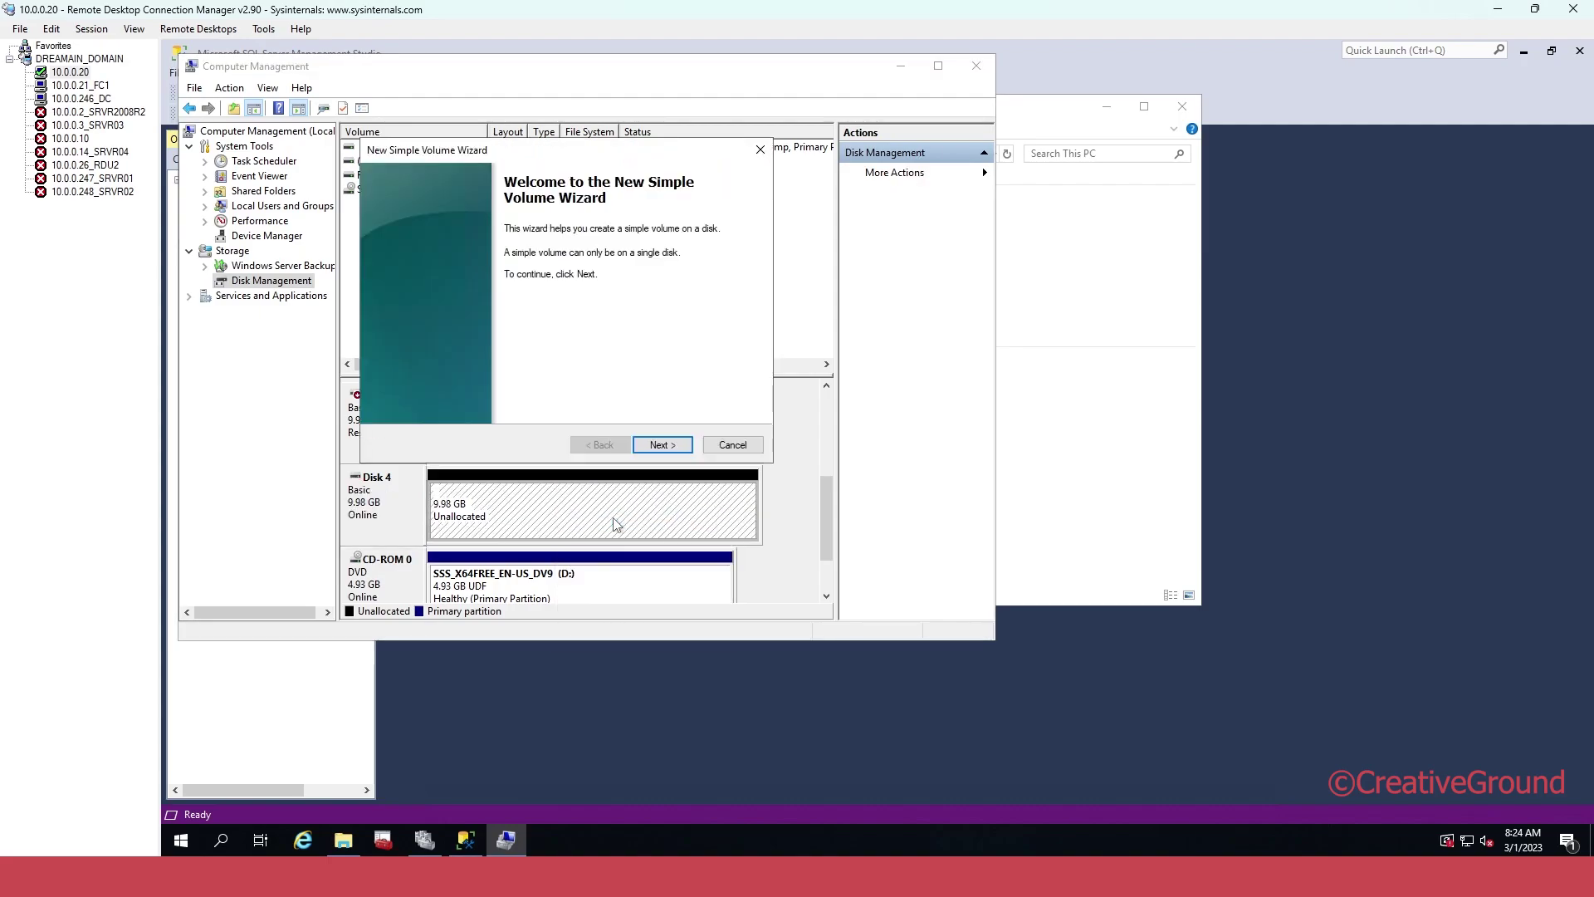
click(663, 447)
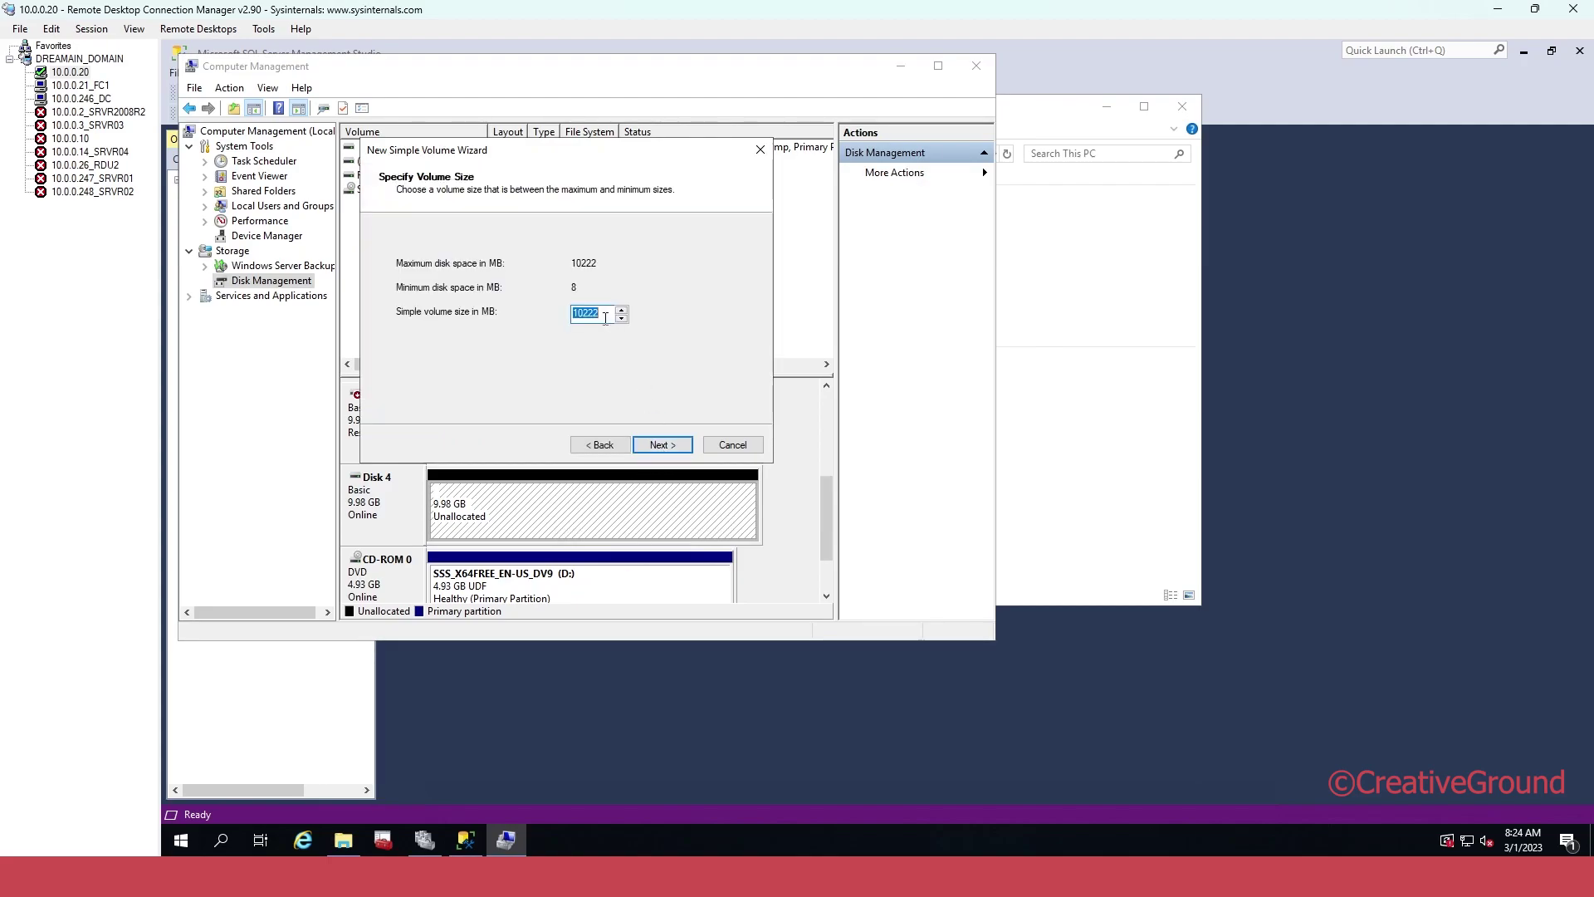
click(660, 446)
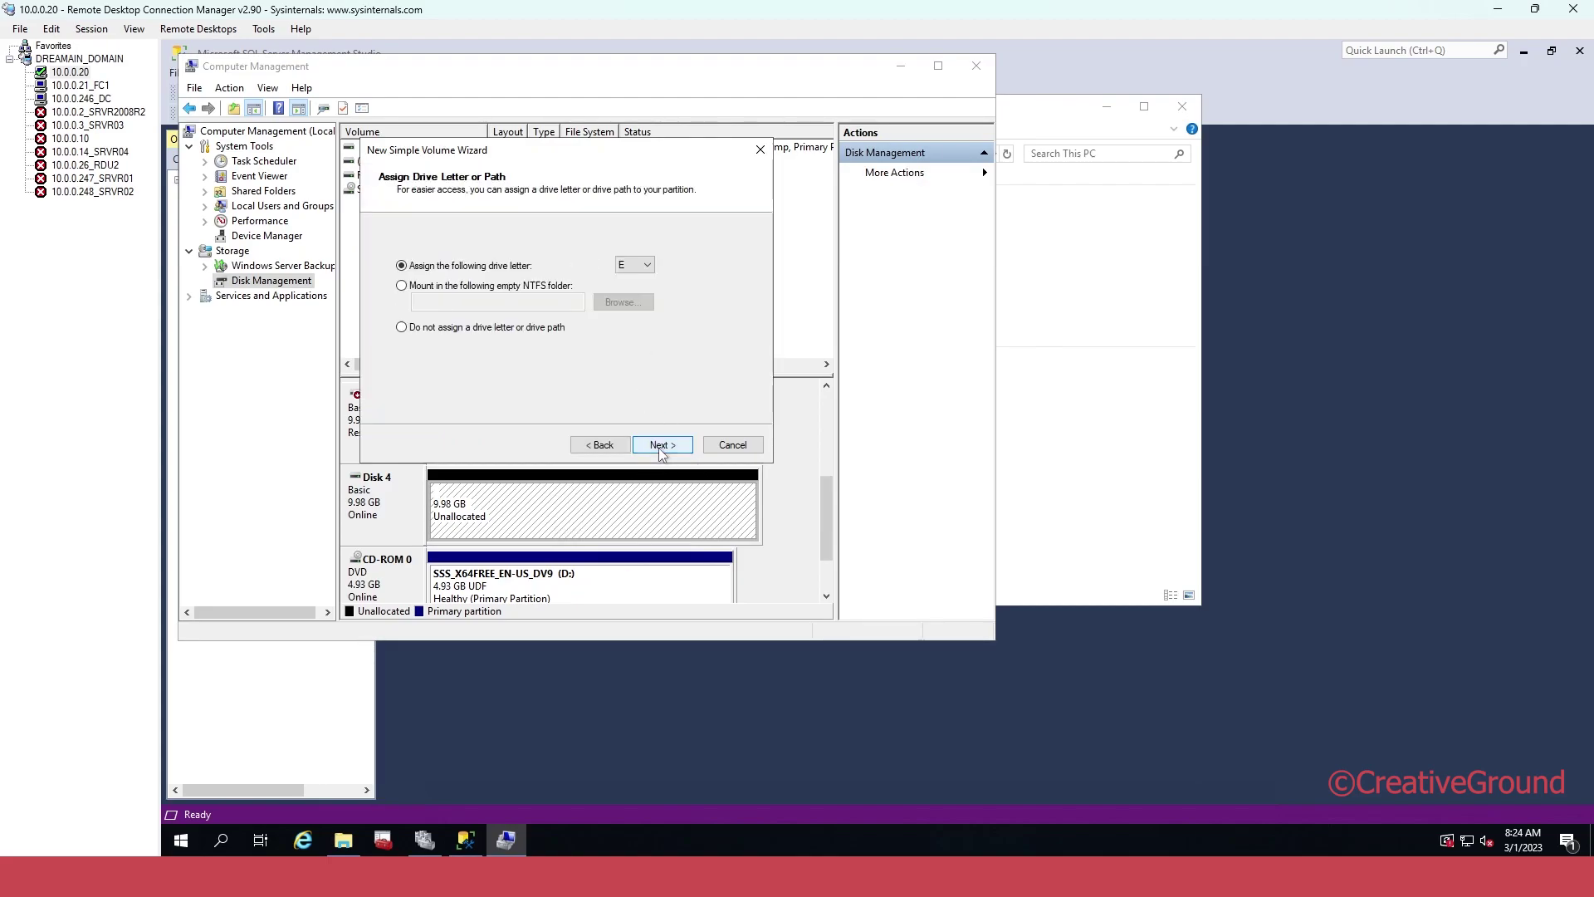
click(649, 266)
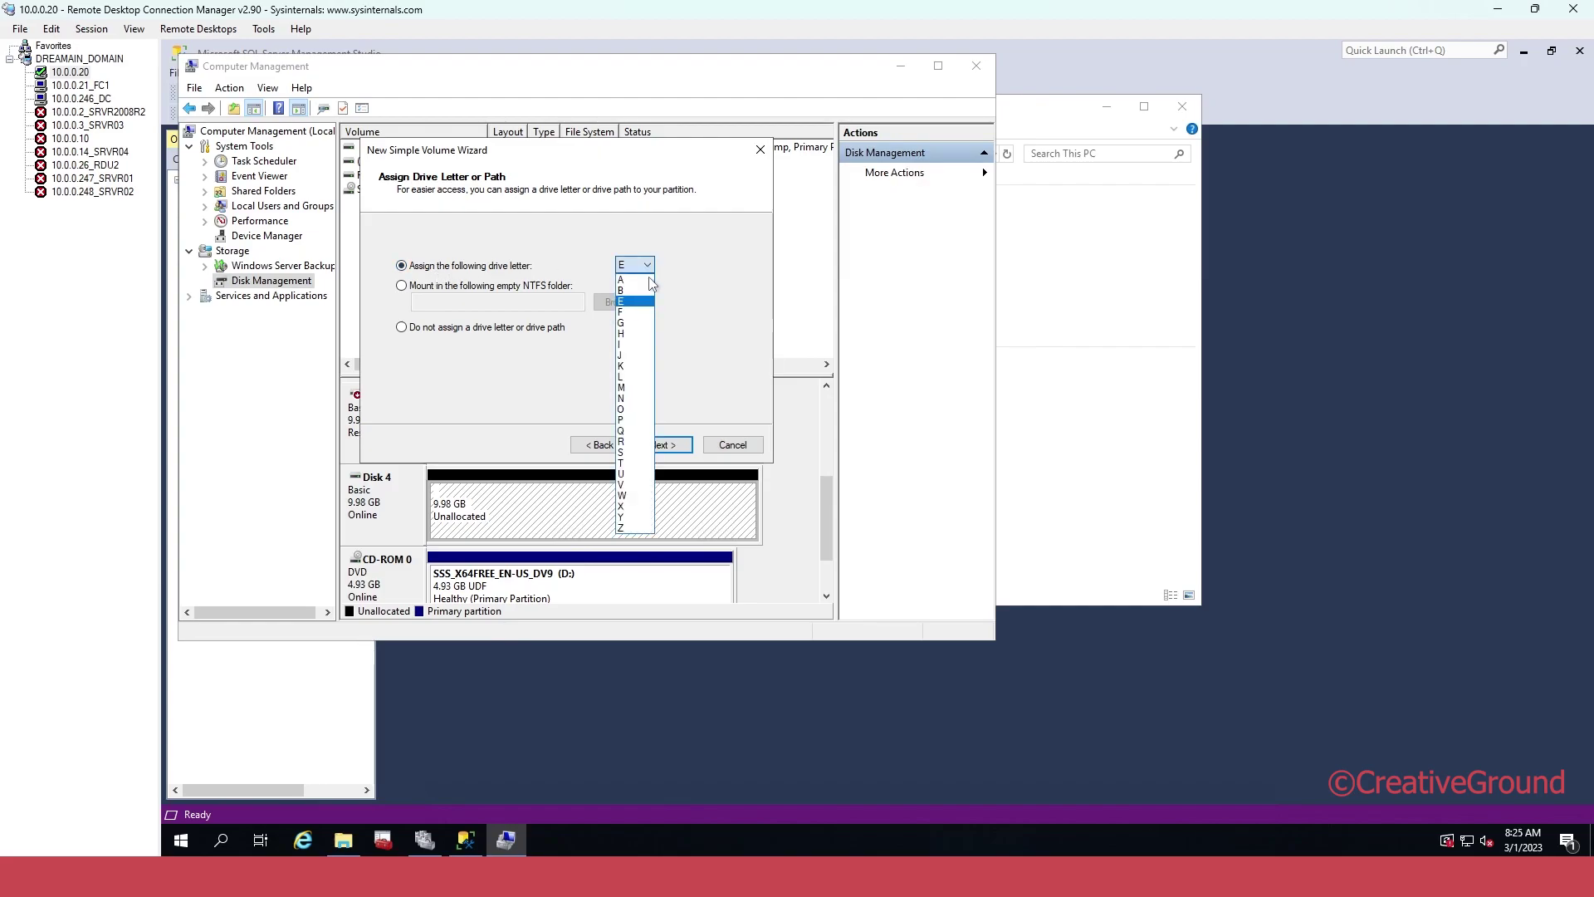
click(638, 410)
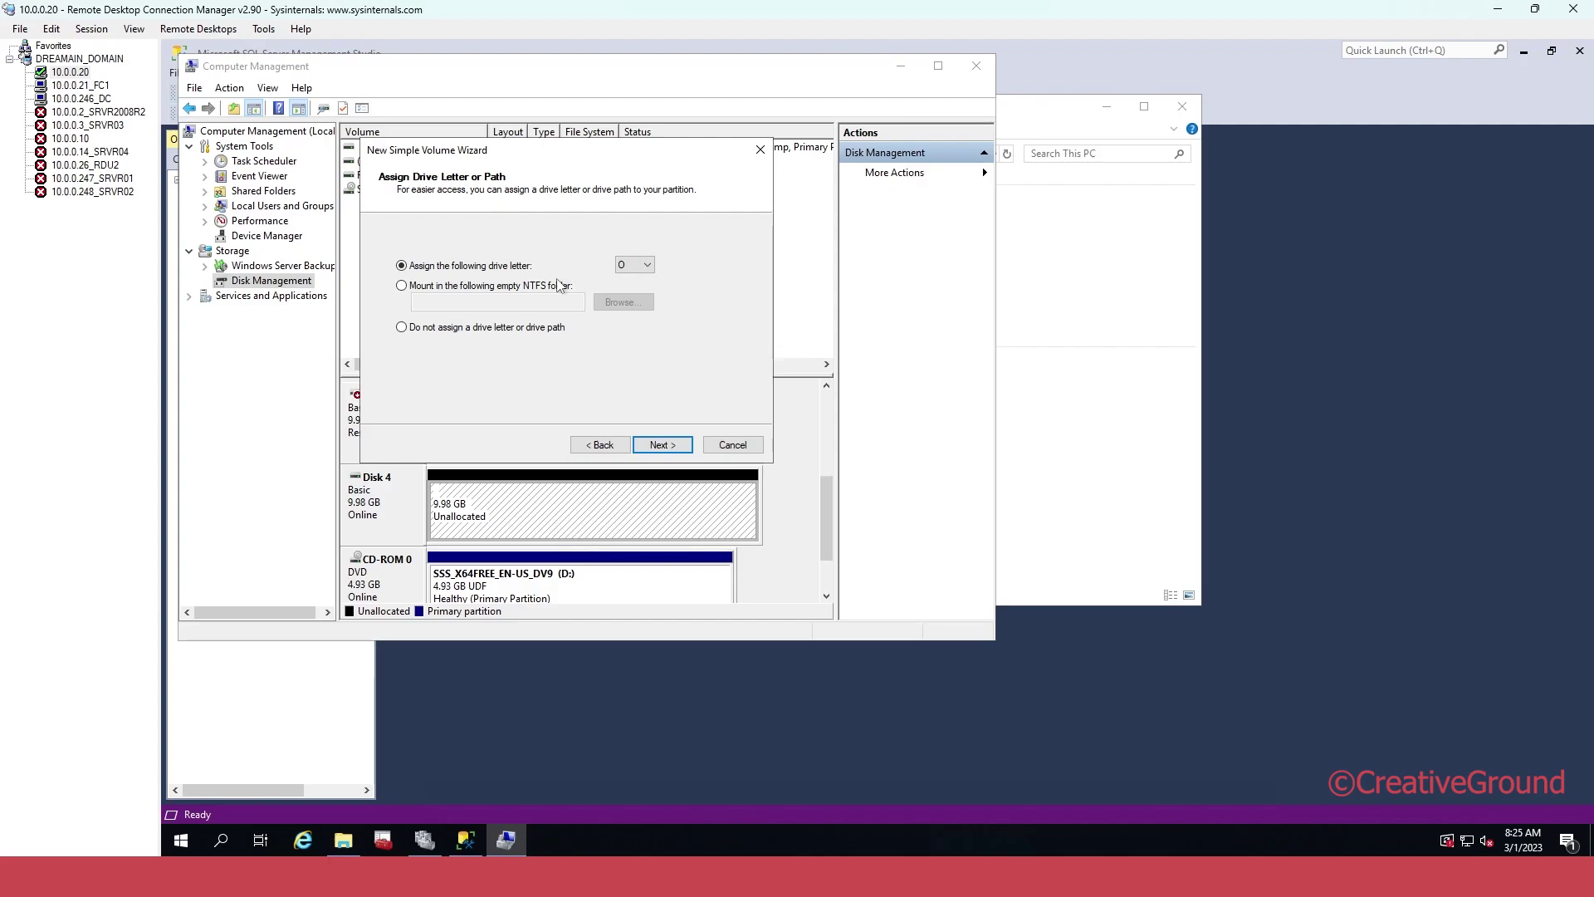
click(662, 446)
Label the volume Data2, create it as NTFS with a quick format, and check the drive in This PC
click(618, 344)
drag(619, 344, 405, 353)
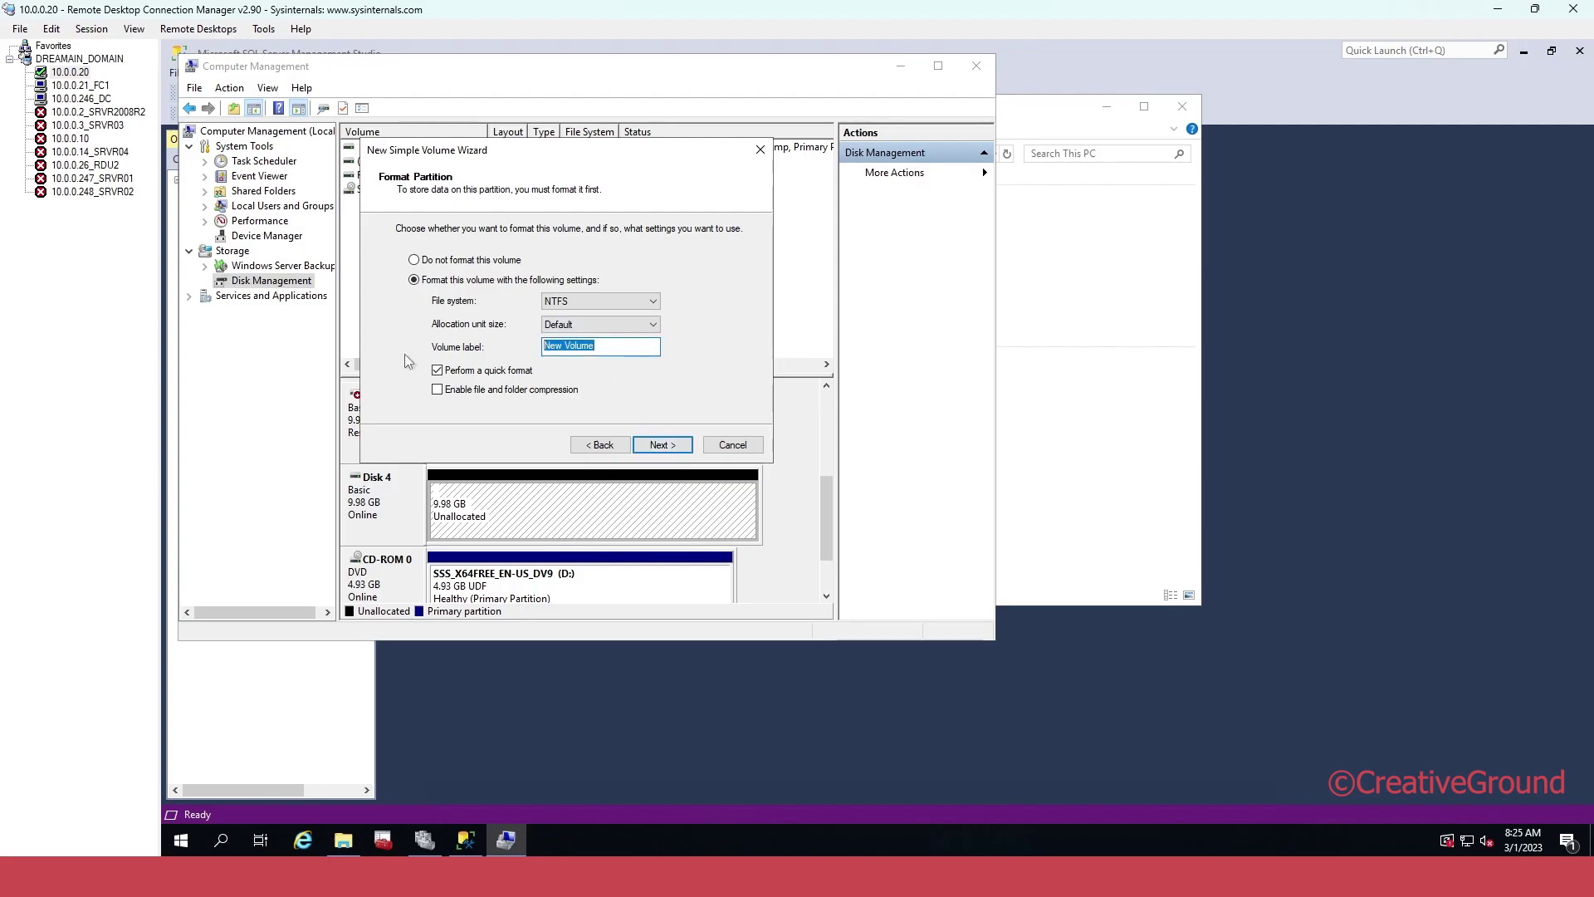
text(Data2)
click(662, 445)
click(662, 445)
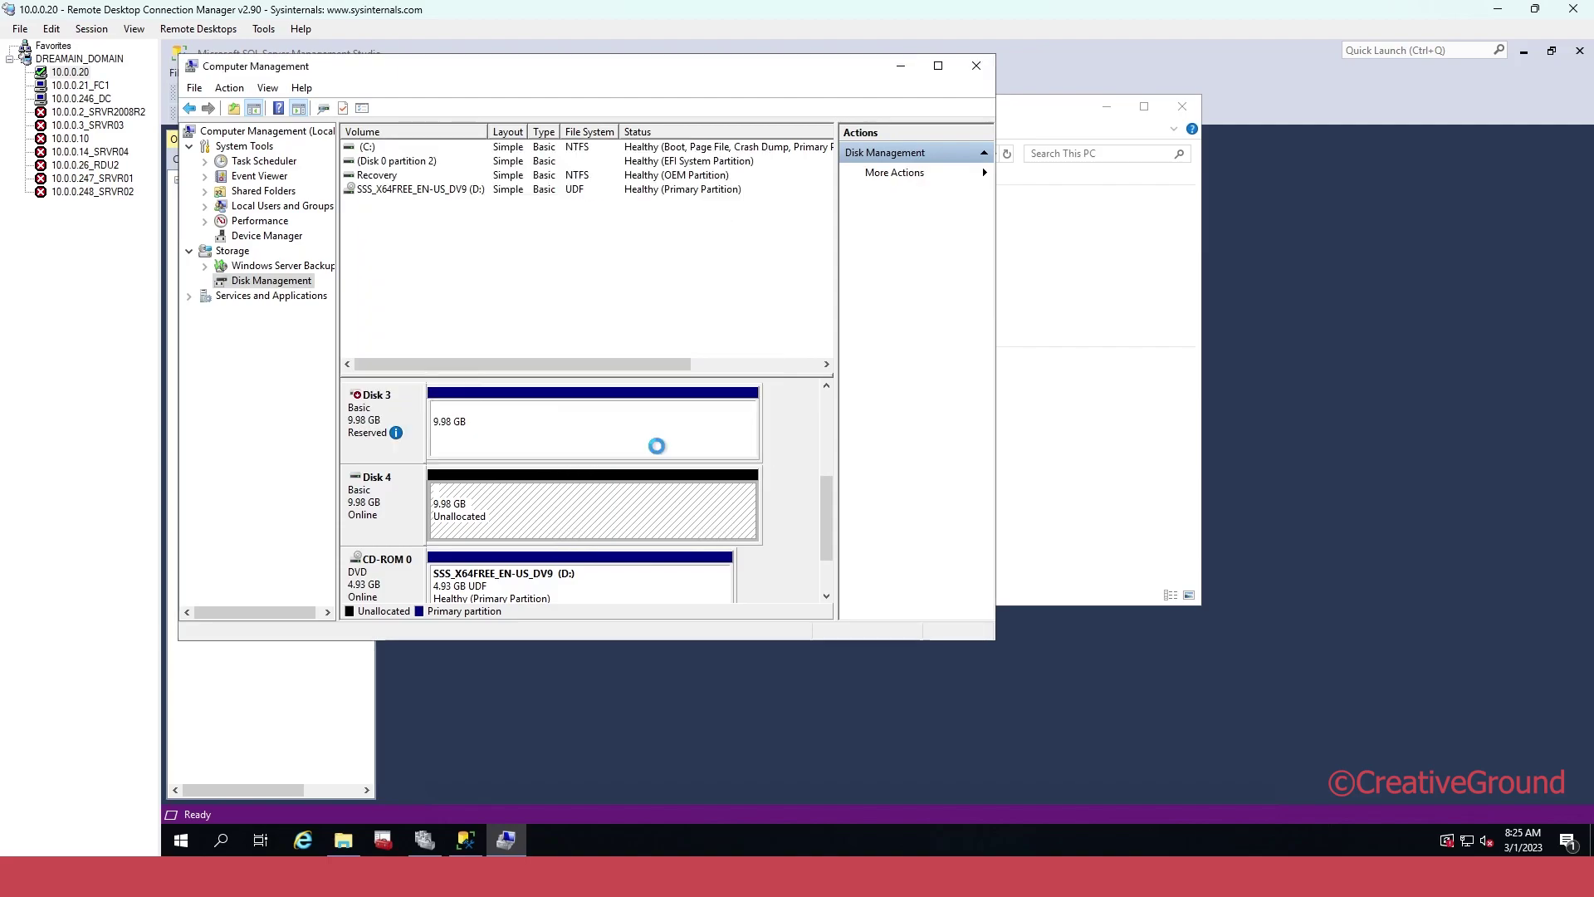
click(988, 76)
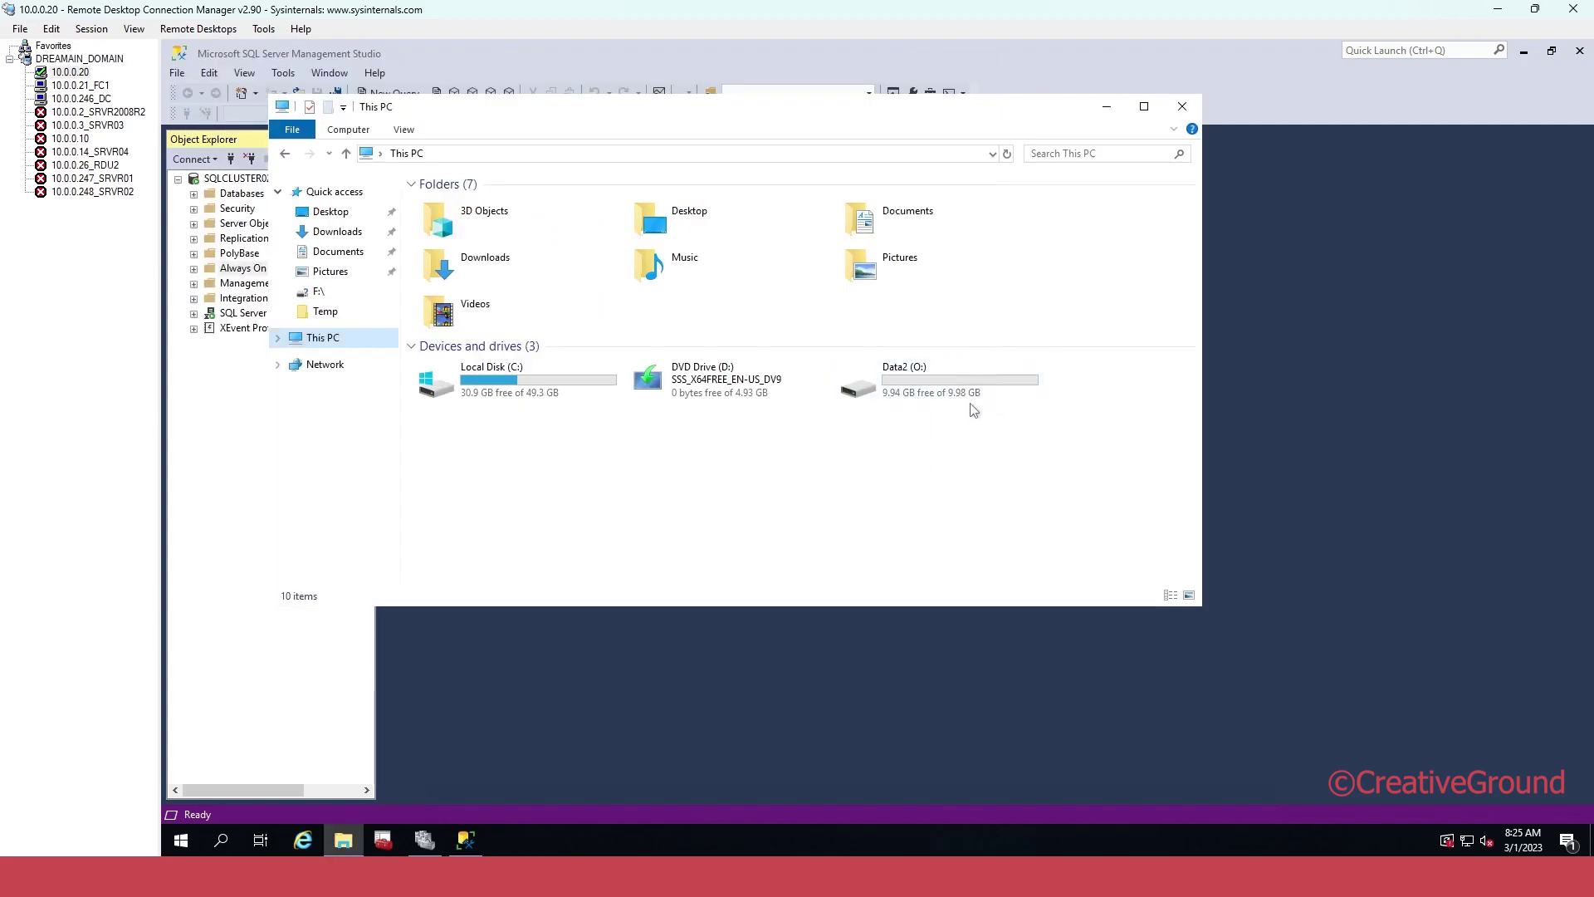
click(953, 389)
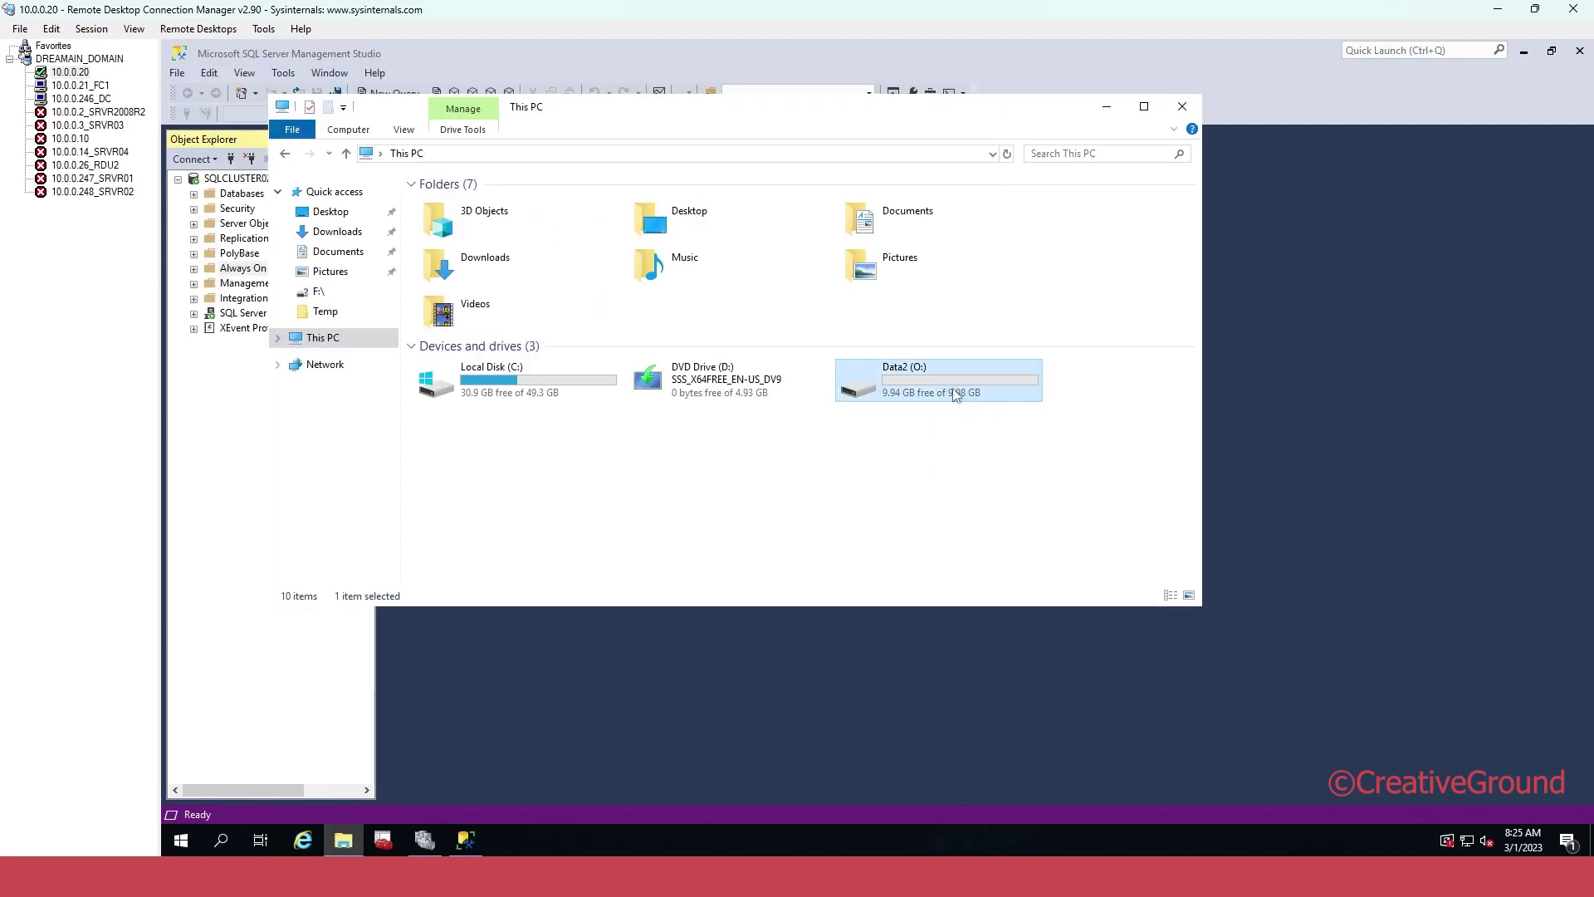
Switch to the 10.0.0.21_FC1 session, cancel the Shutdown Event Tracker and locate Disk 4 in Disk Management
click(77, 85)
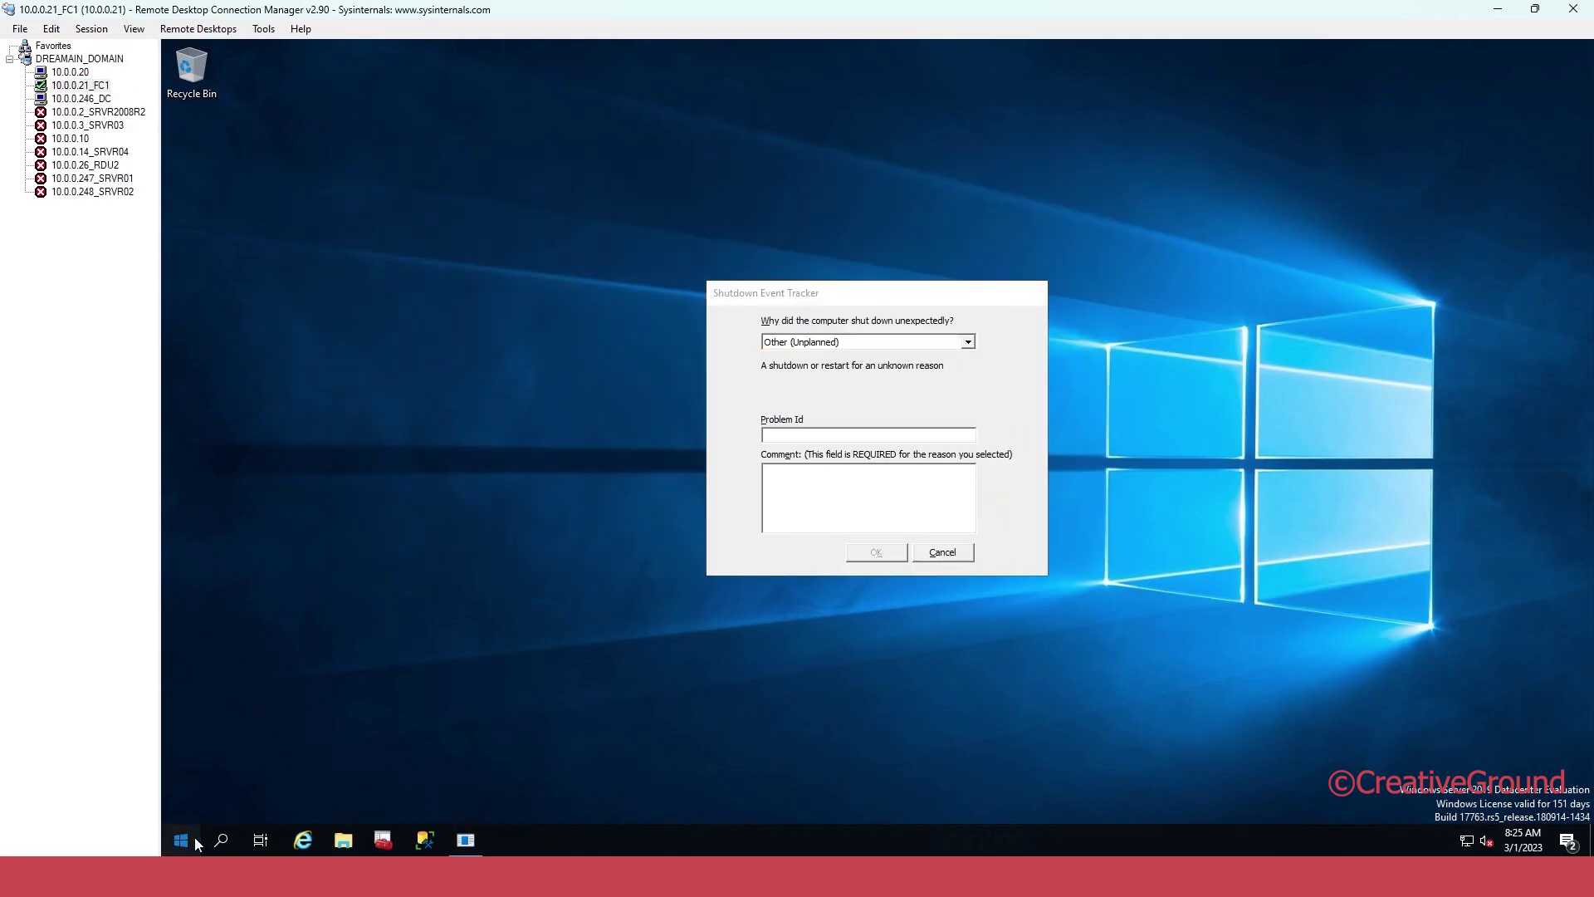
click(195, 837)
text(compu)
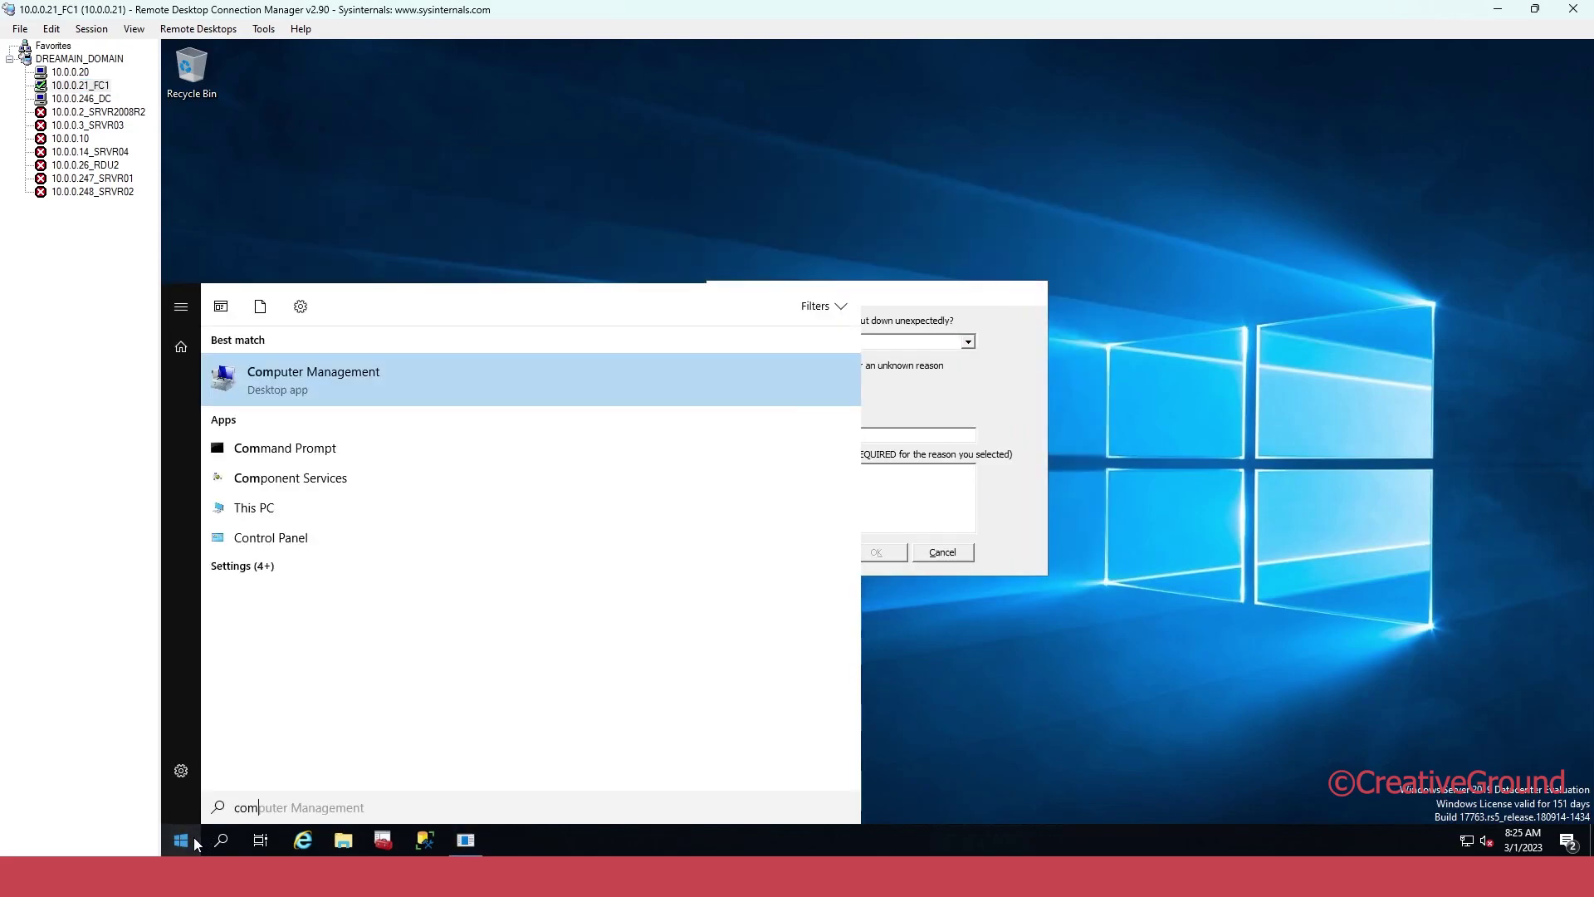
click(373, 365)
click(939, 555)
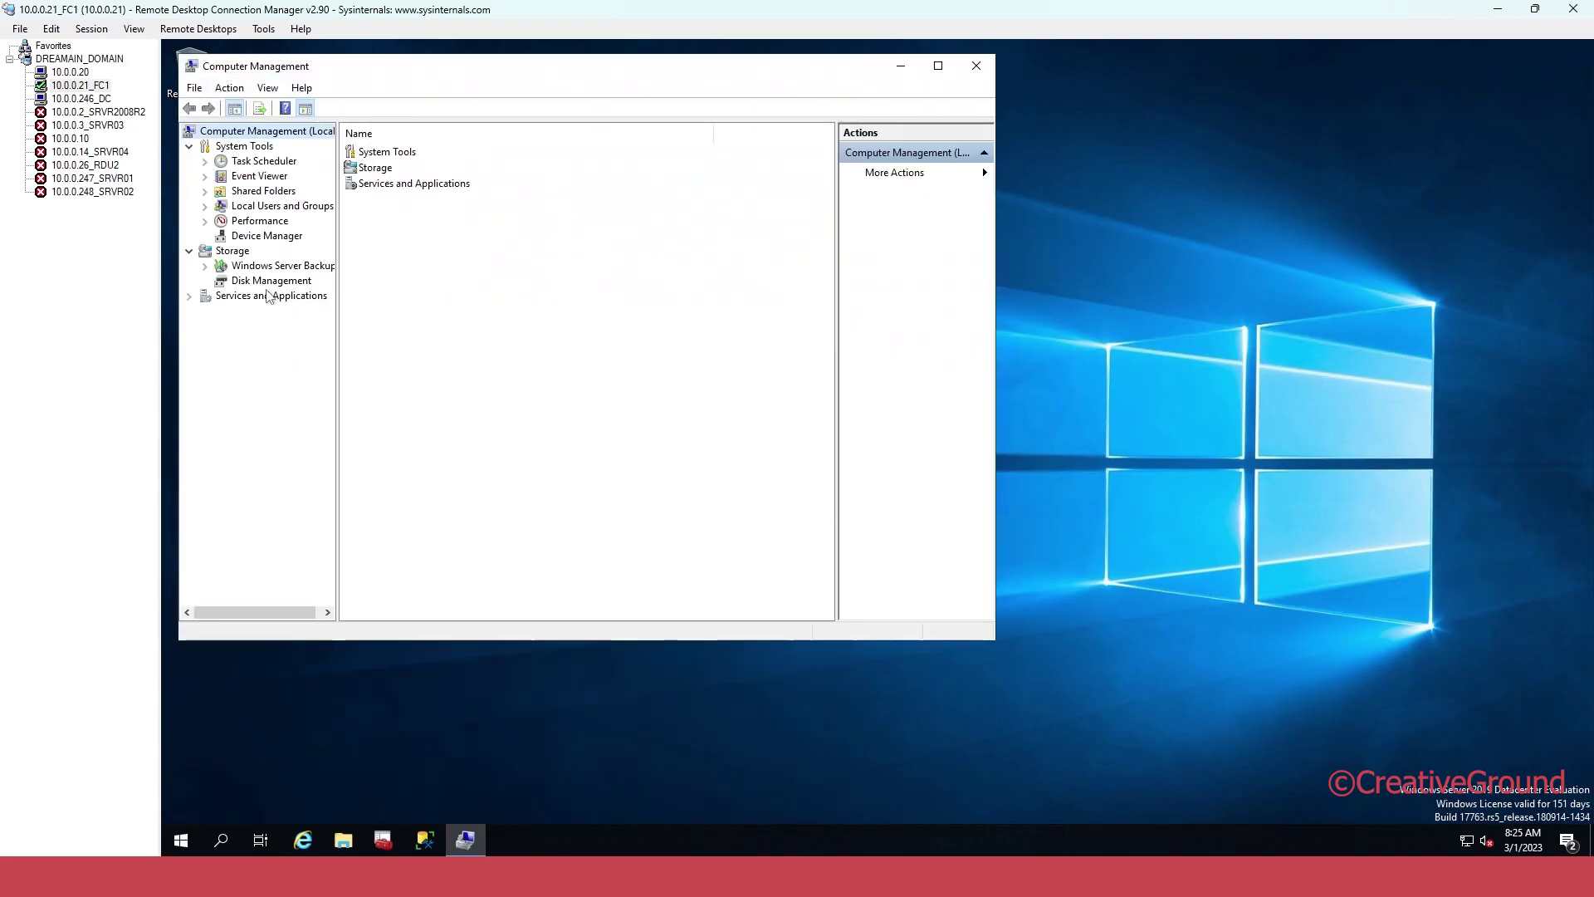
click(246, 285)
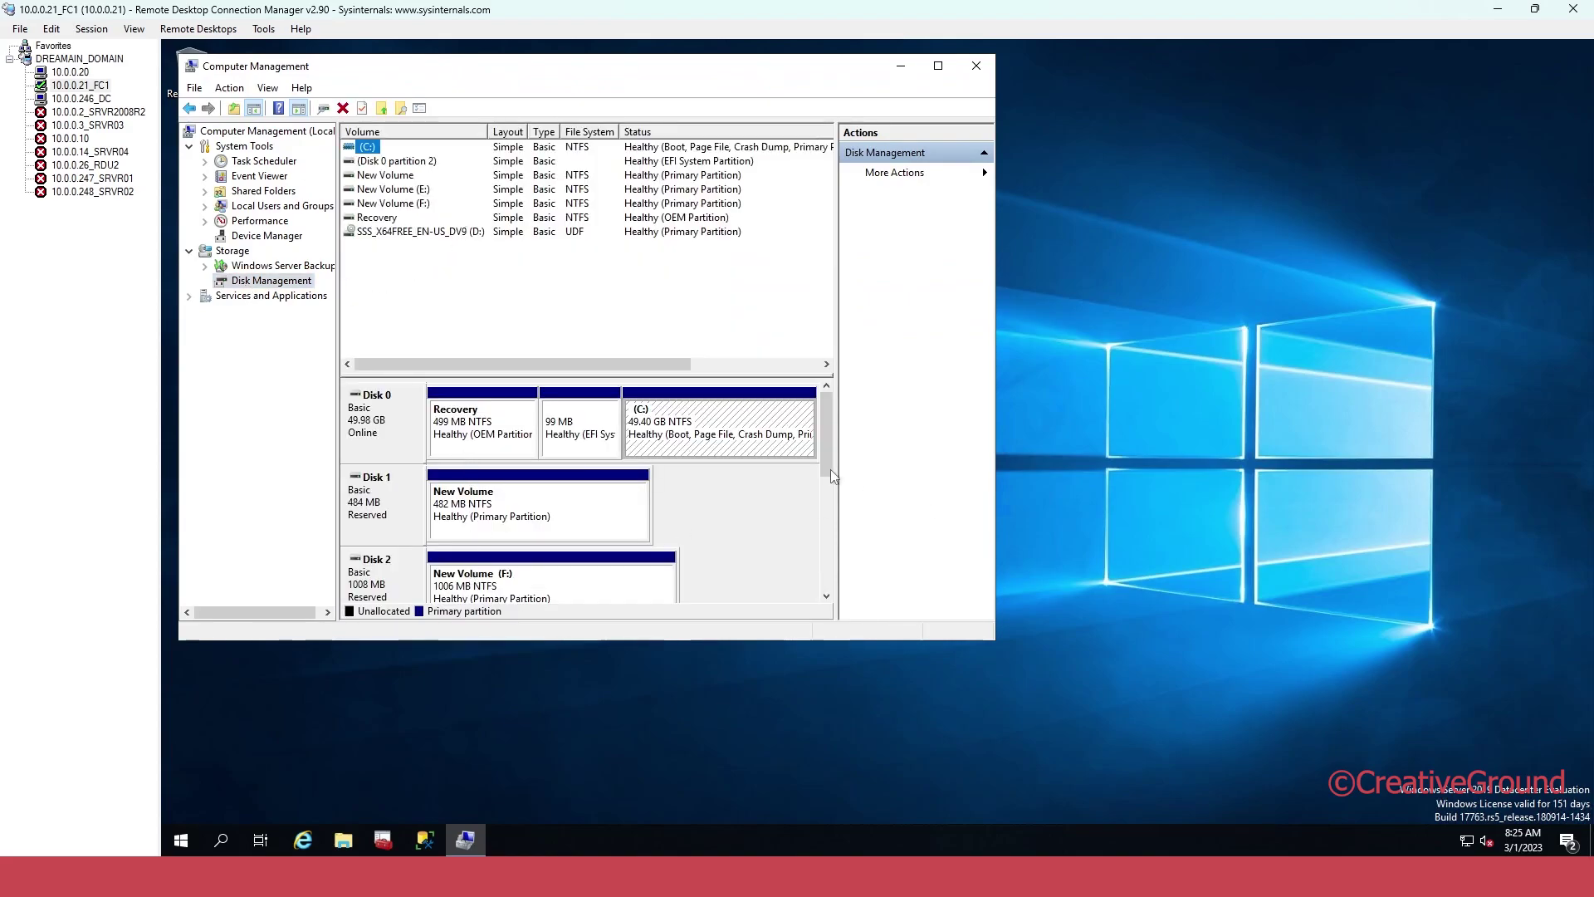
scroll(829, 453, down, 3)
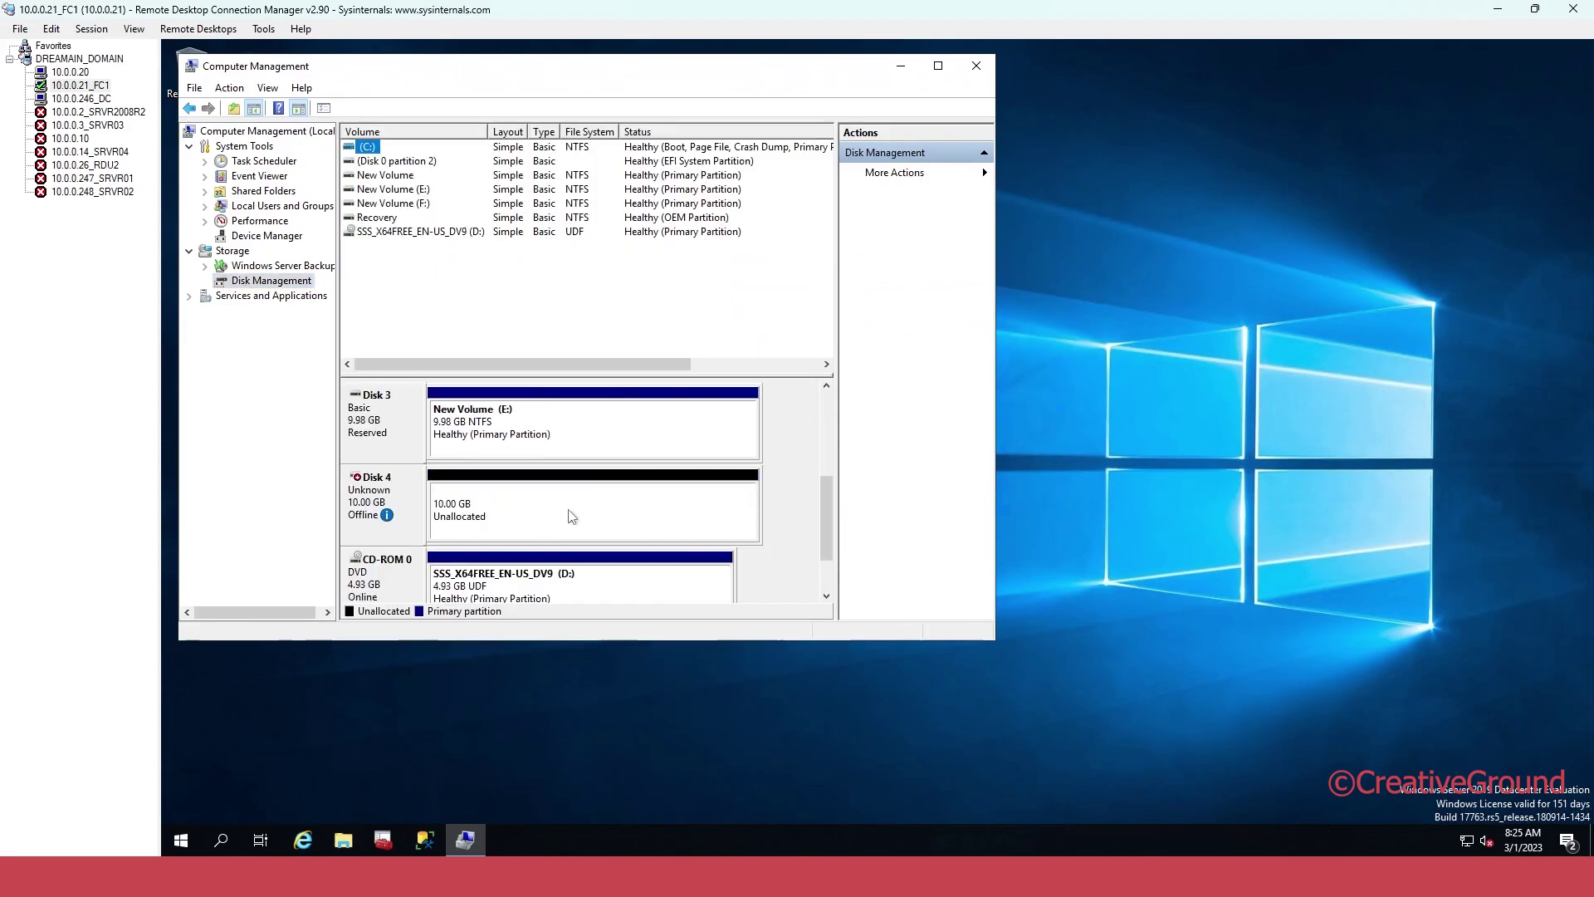
Bring the offline Disk 4 online on the 10.0.0.21_FC1 node
right_click(367, 491)
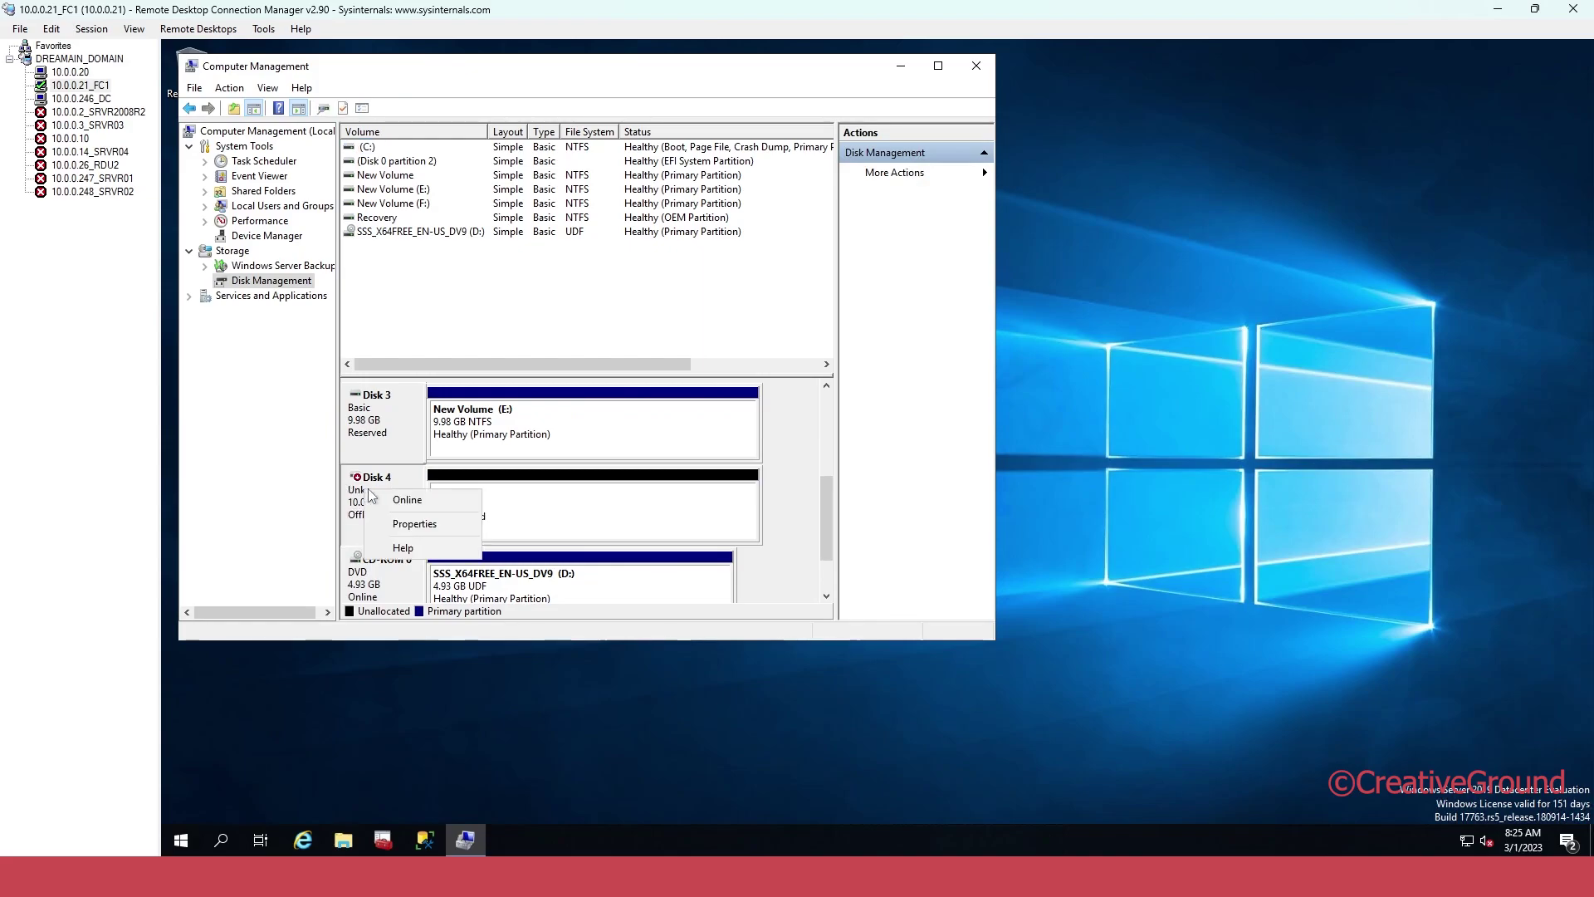
click(407, 500)
click(1005, 510)
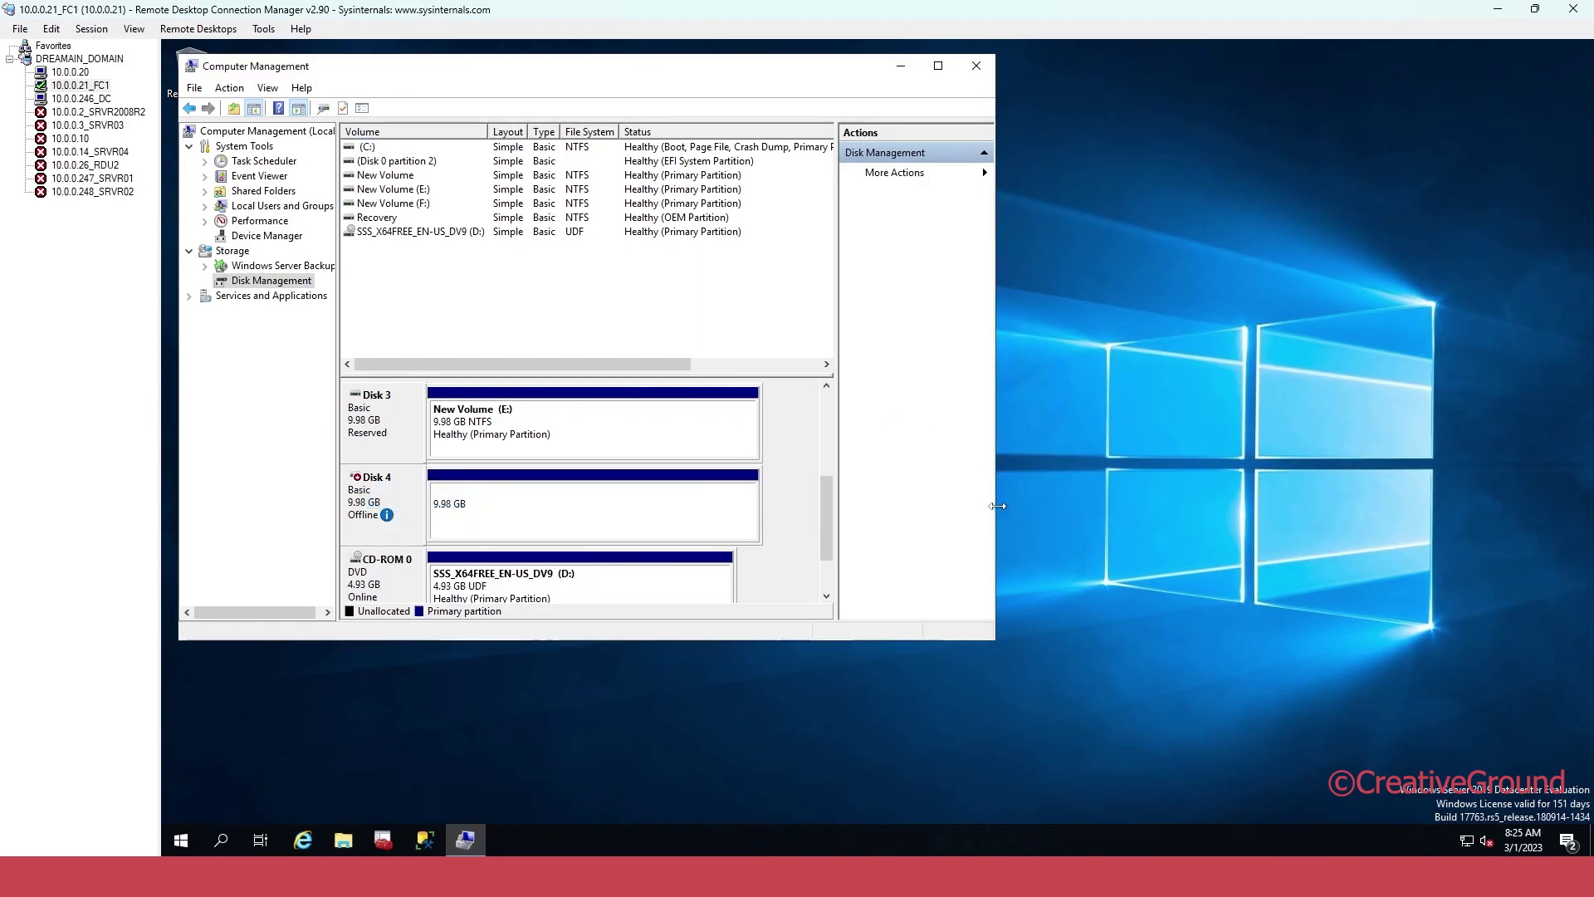
right_click(392, 504)
click(433, 512)
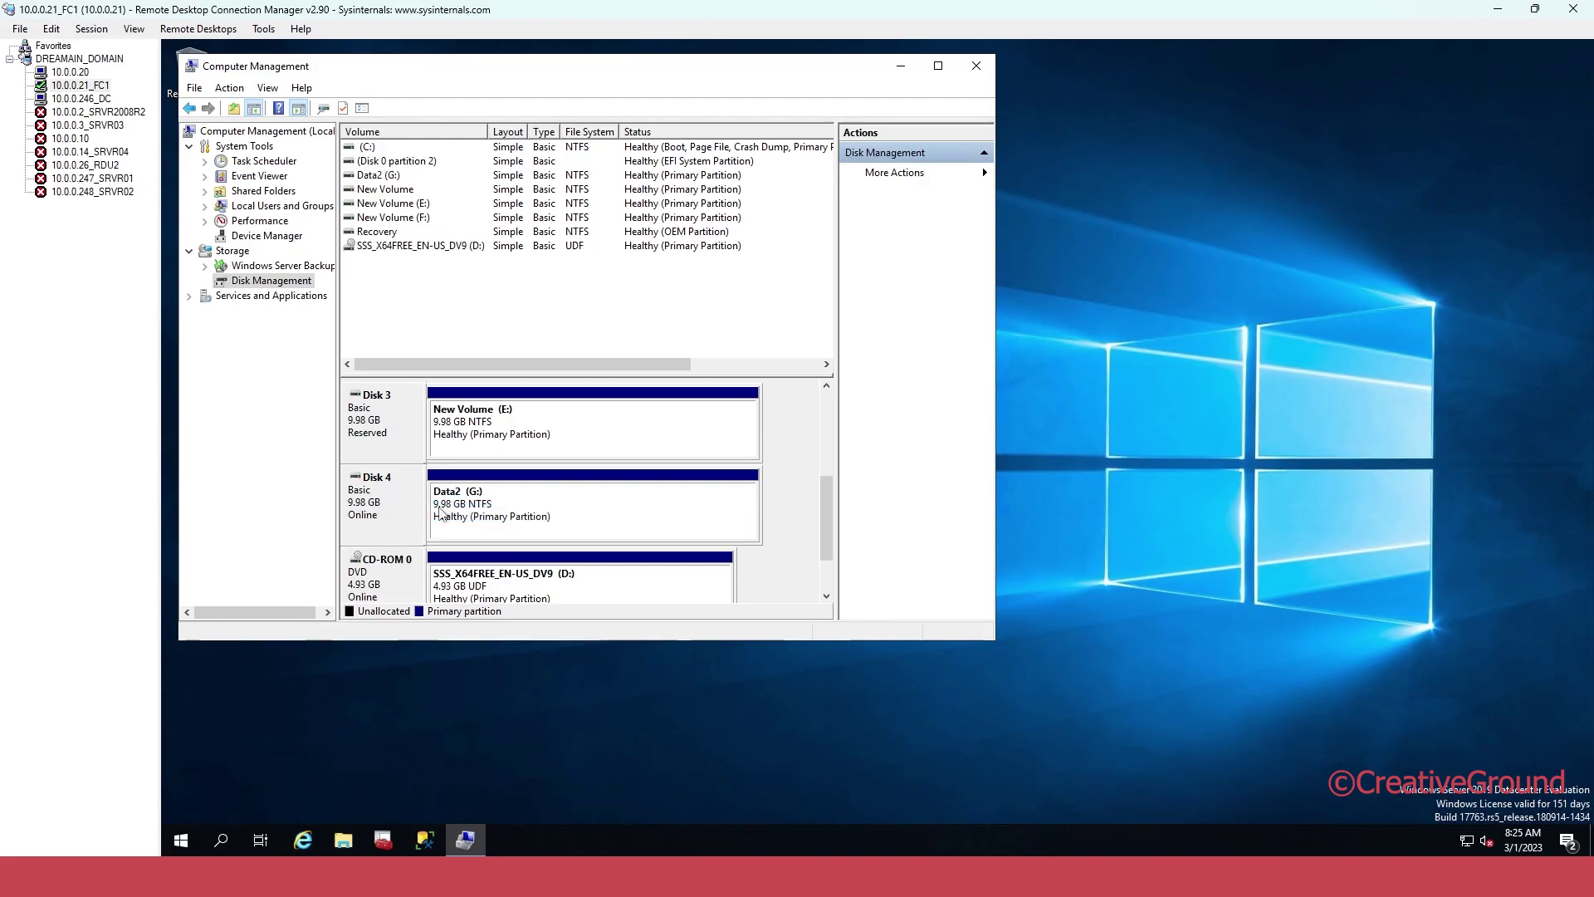
Close Computer Management and check the Data2 drive among the drives in This PC on the 10.0.0.21_FC1 node
click(976, 66)
double_click(191, 70)
click(544, 471)
drag(924, 302, 708, 129)
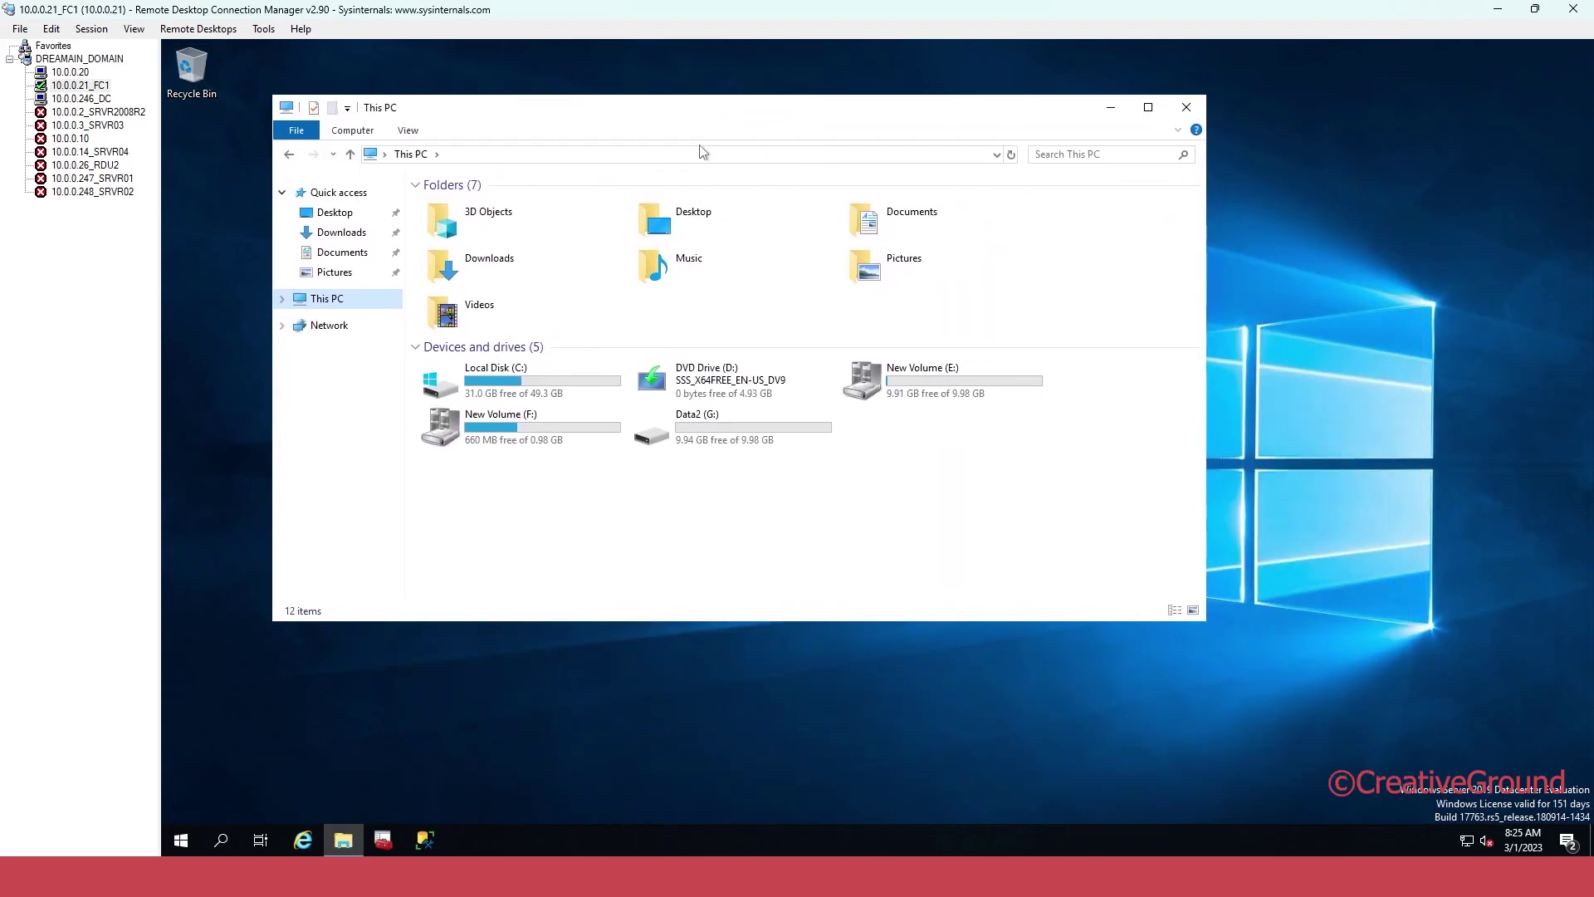
click(730, 441)
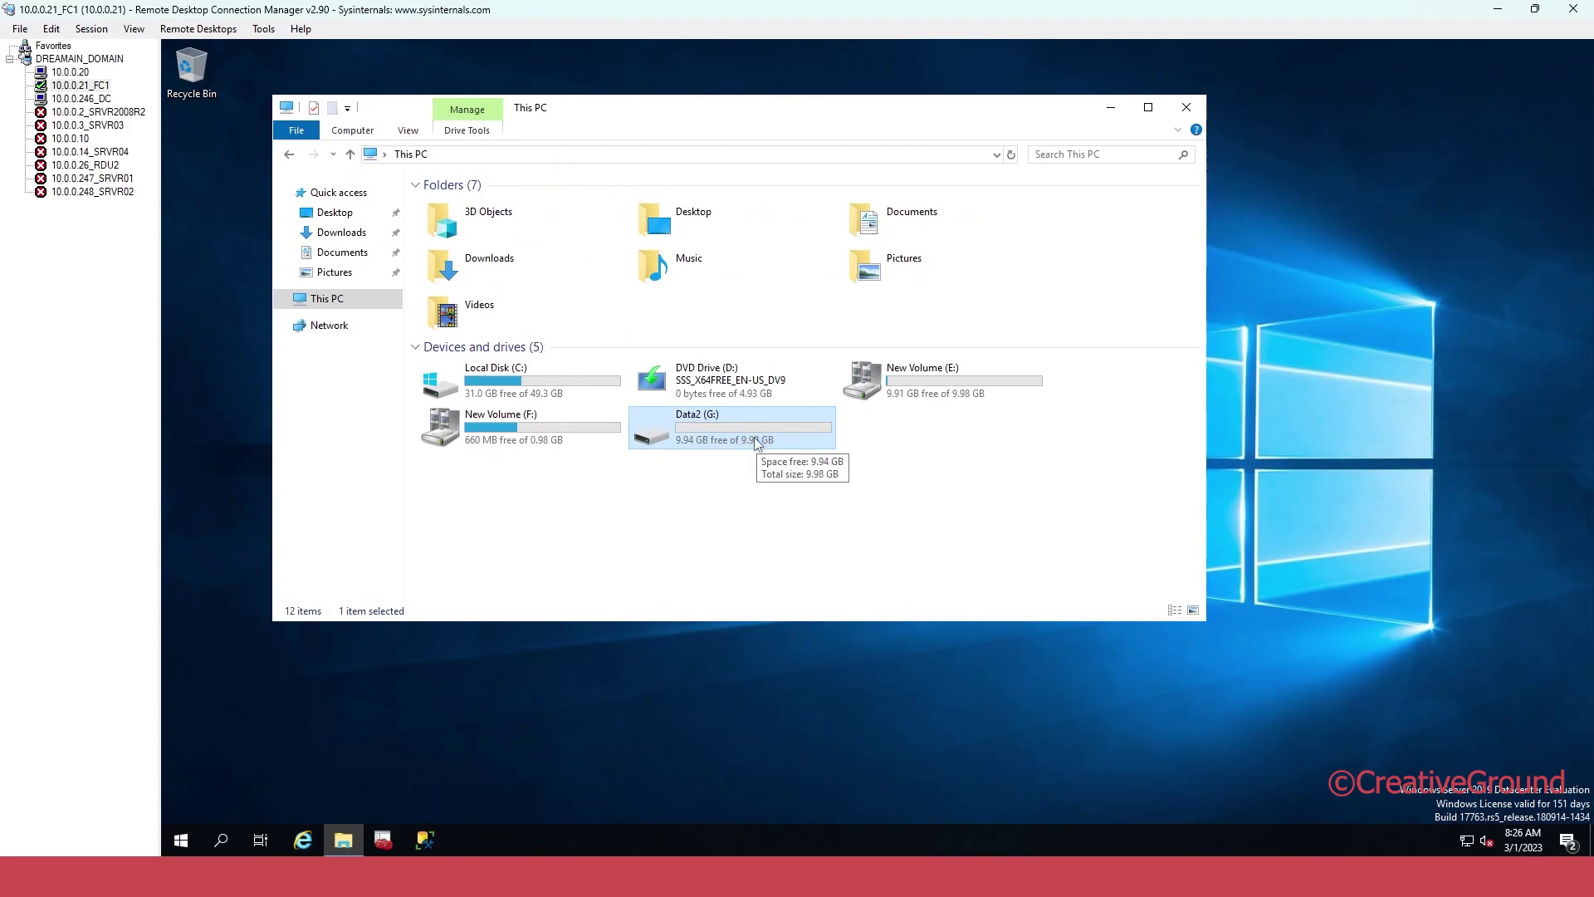
click(582, 486)
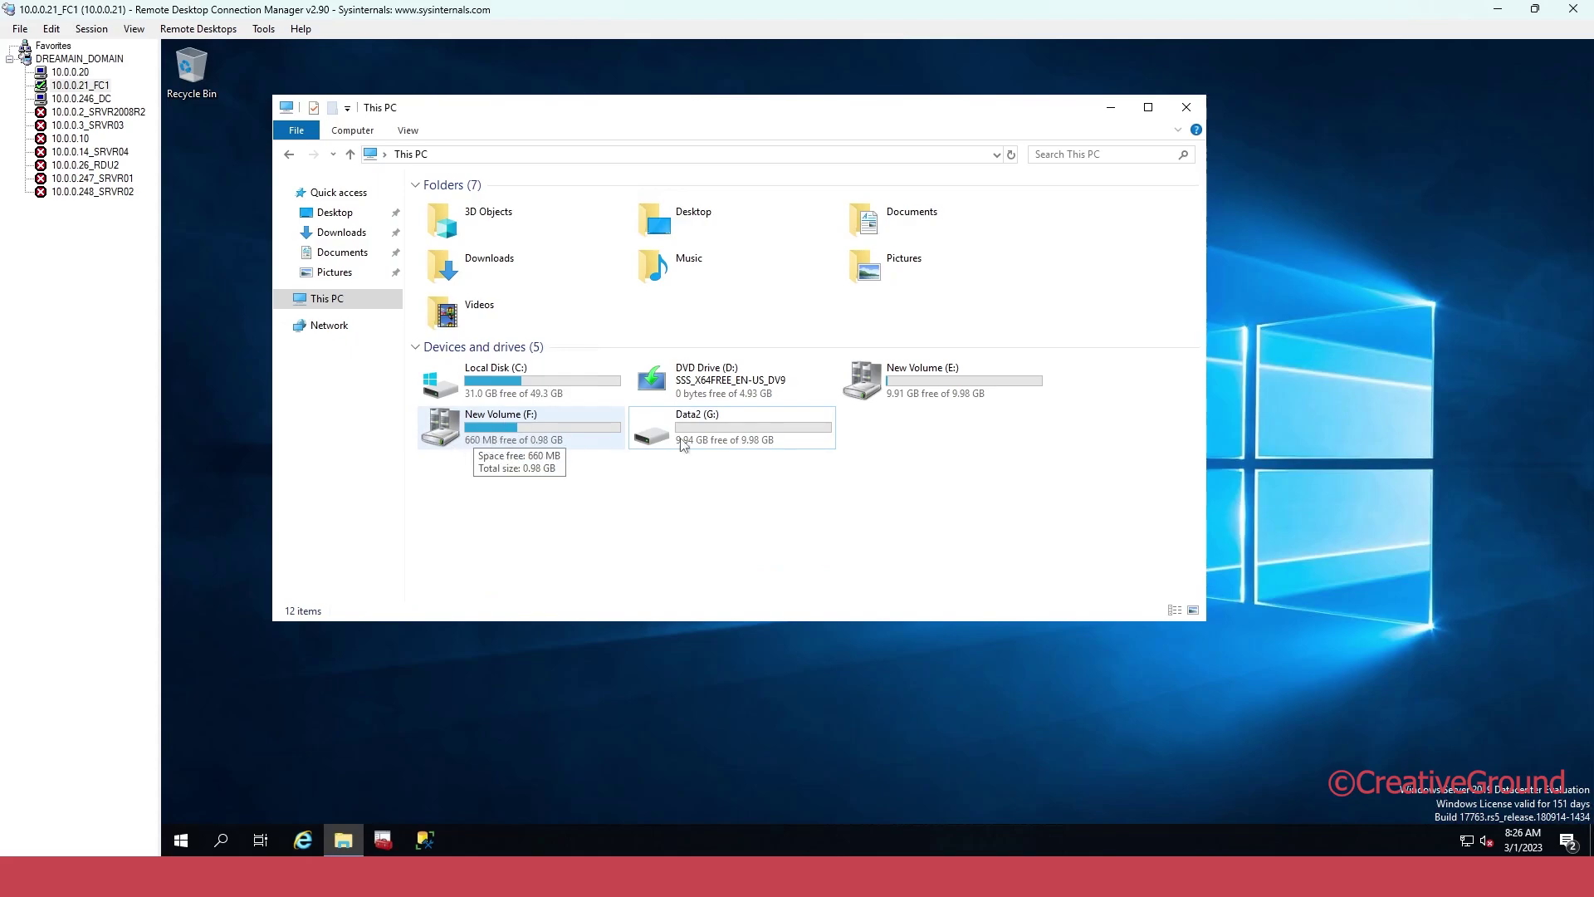
click(736, 449)
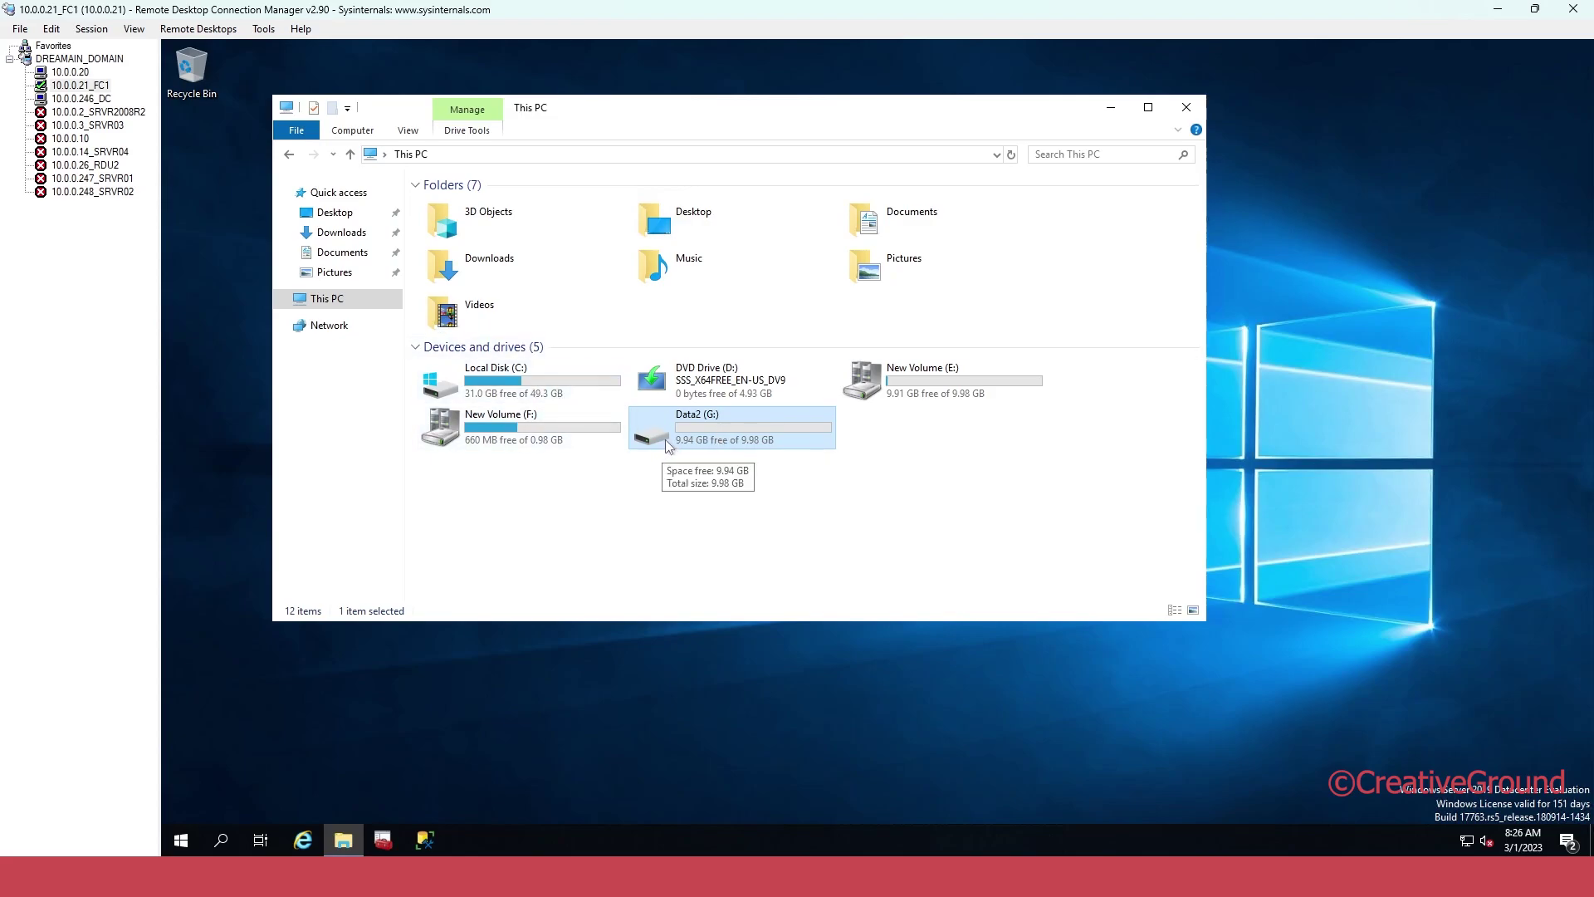
click(1185, 108)
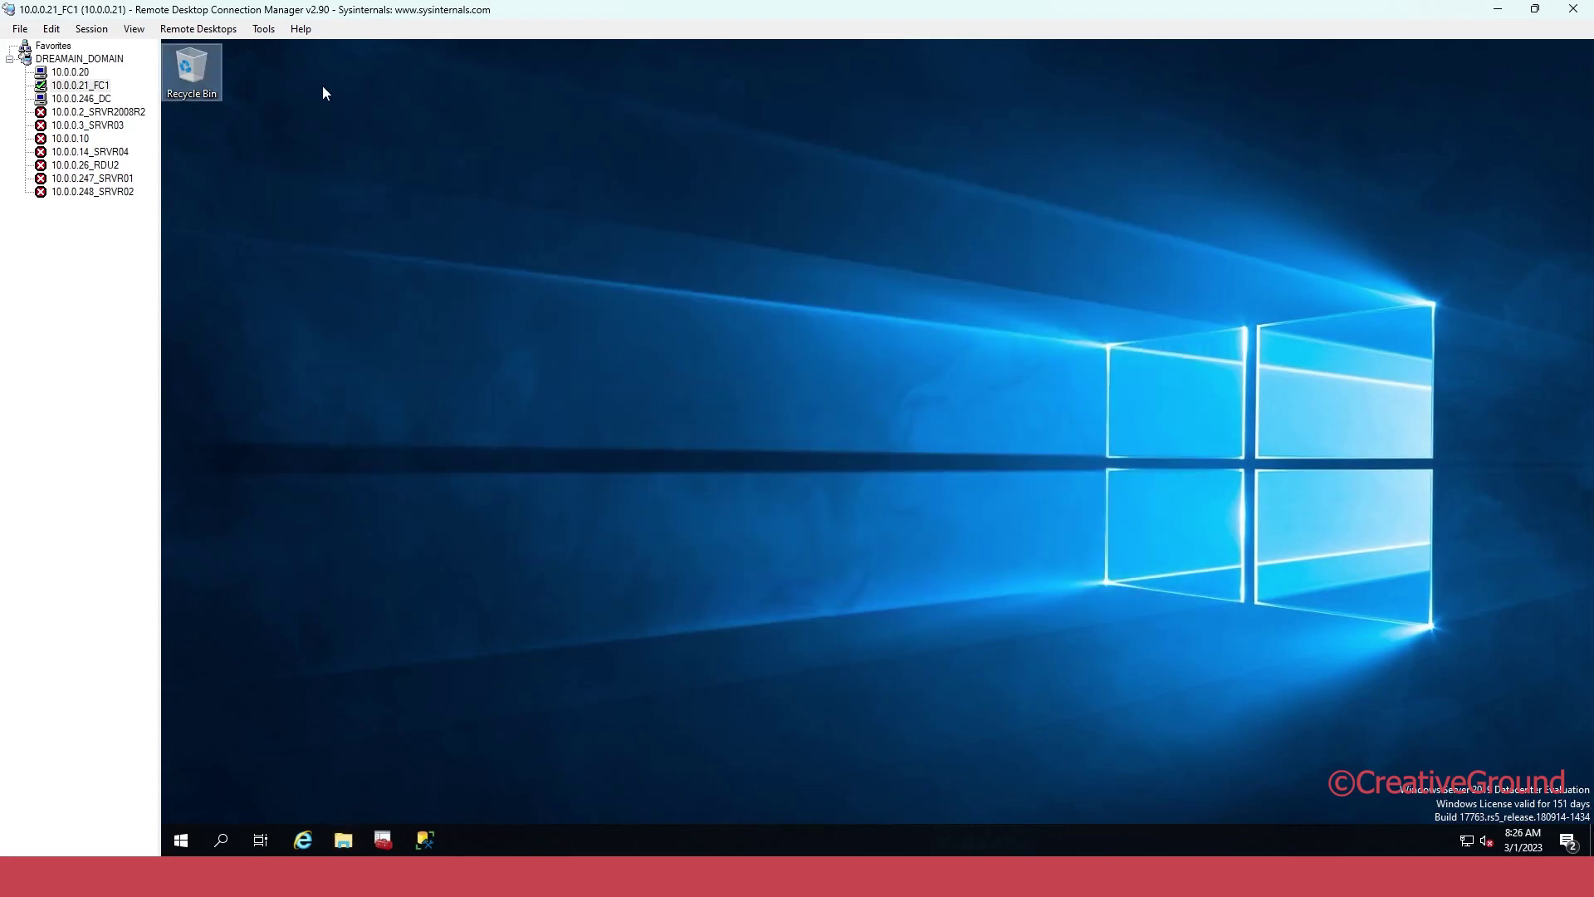
Switch to the 10.0.0.20 session, clear away the open windows and show the cluster's disks in Failover Cluster Manager
click(72, 74)
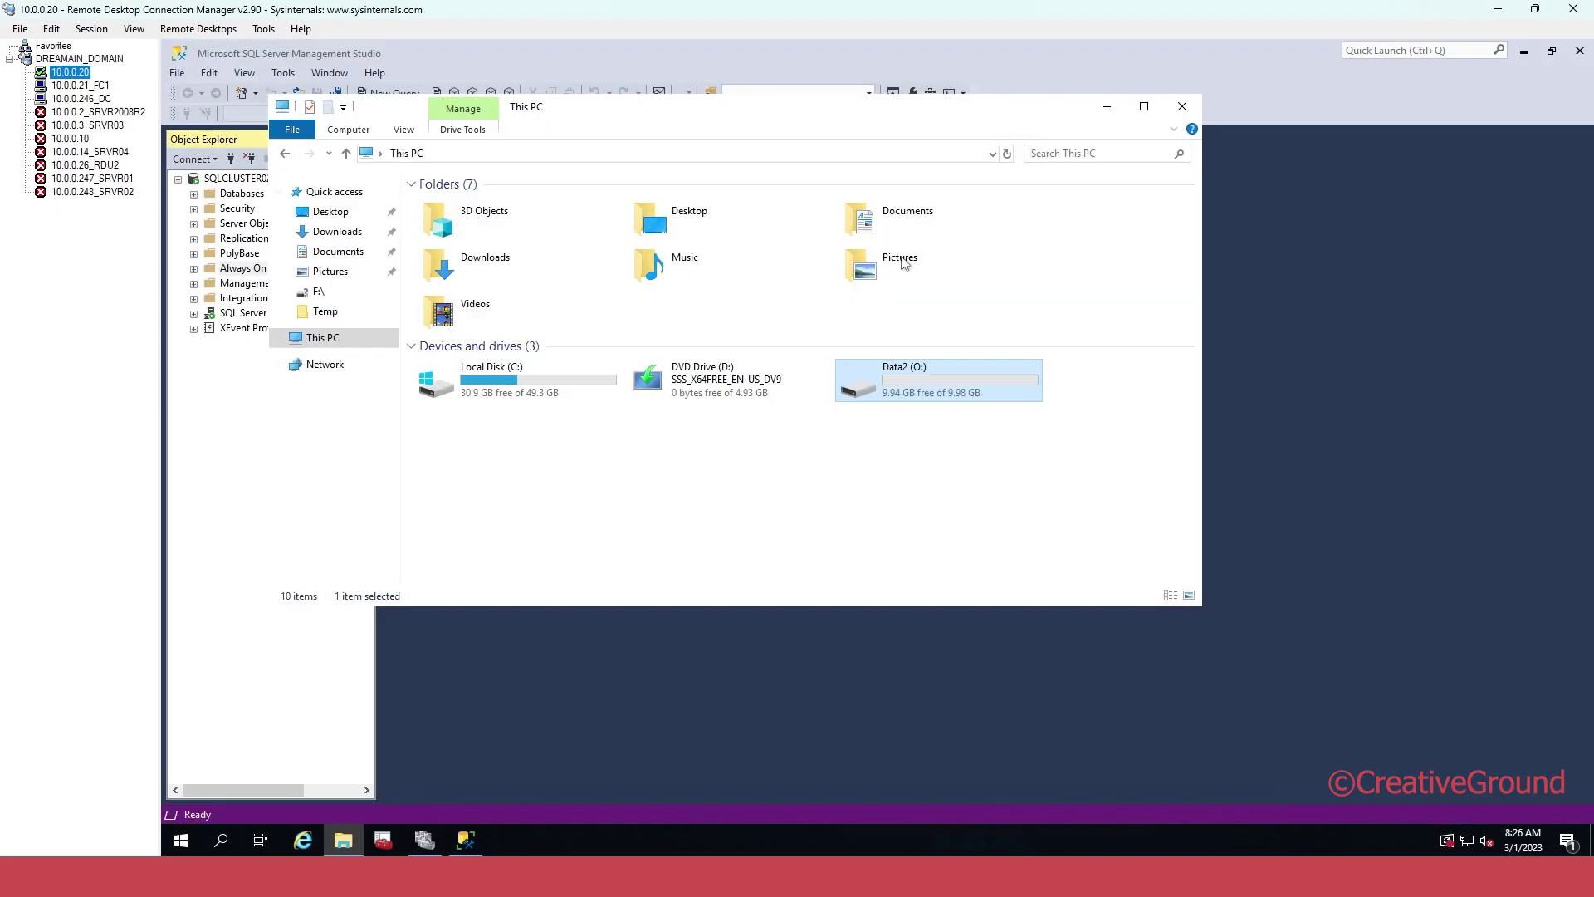
click(1183, 106)
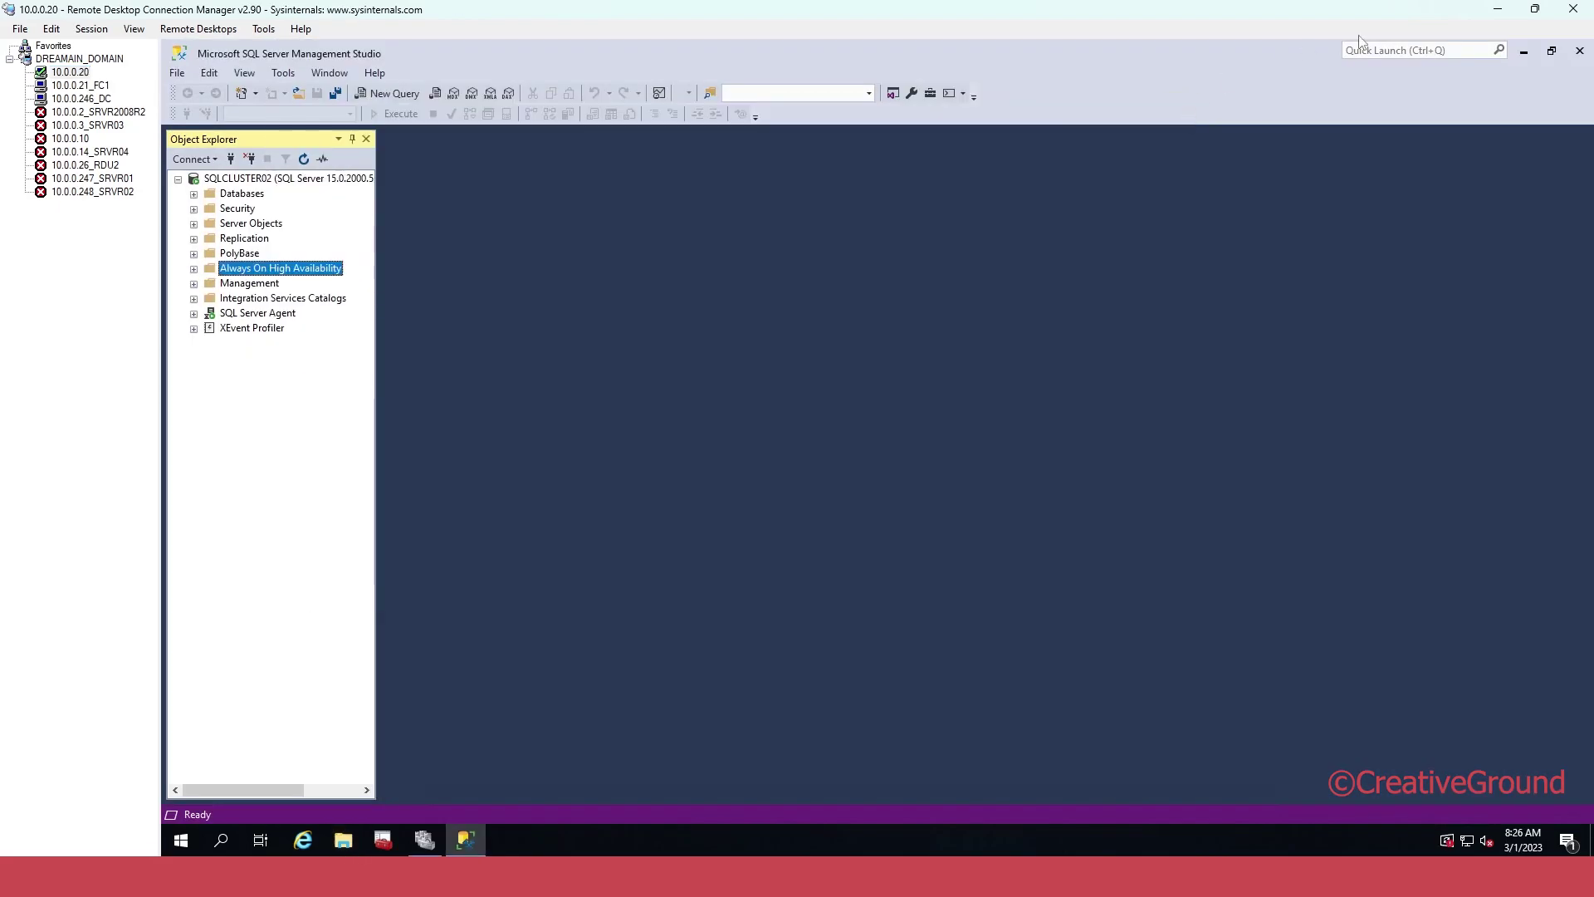
click(1522, 53)
click(413, 839)
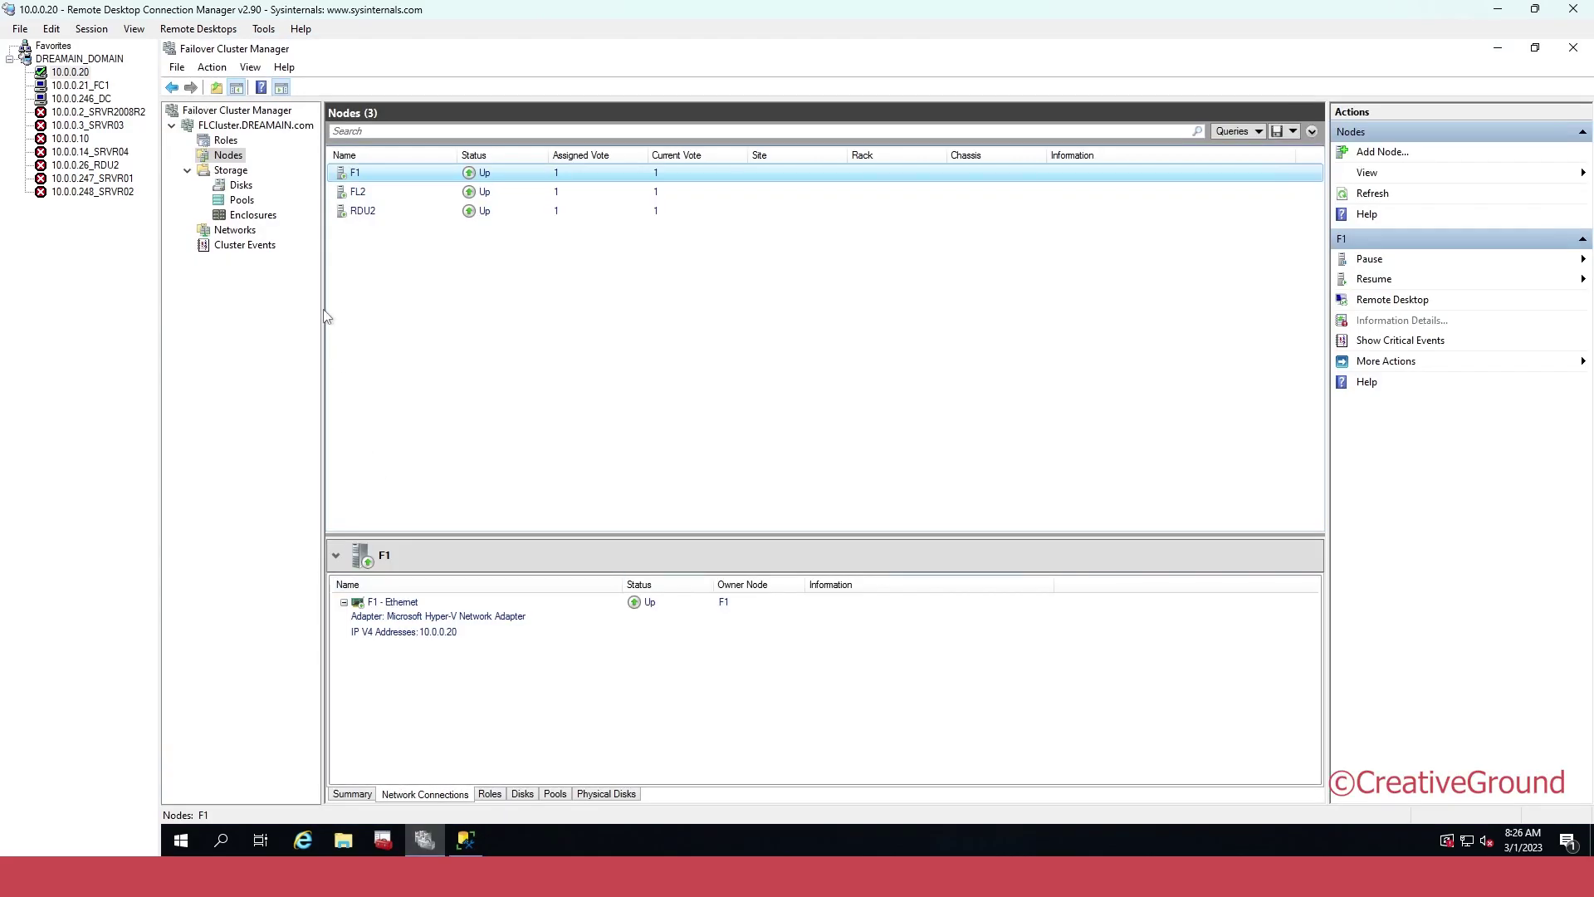
click(240, 187)
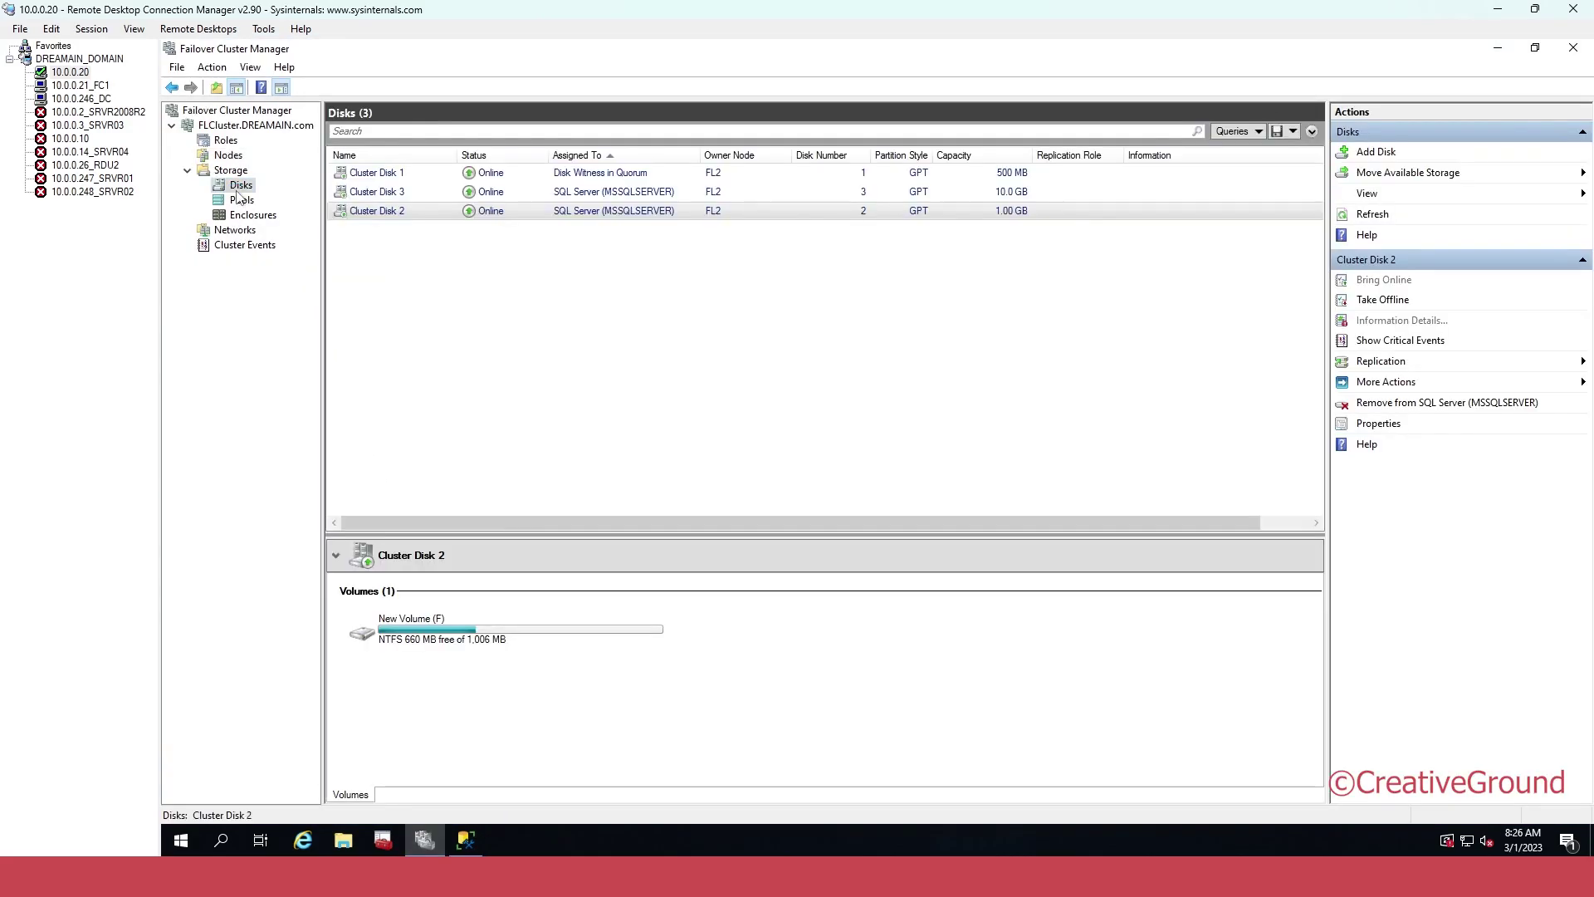
Add the available 10.0 GB disk, Cluster Disk 4, to the cluster
click(1368, 154)
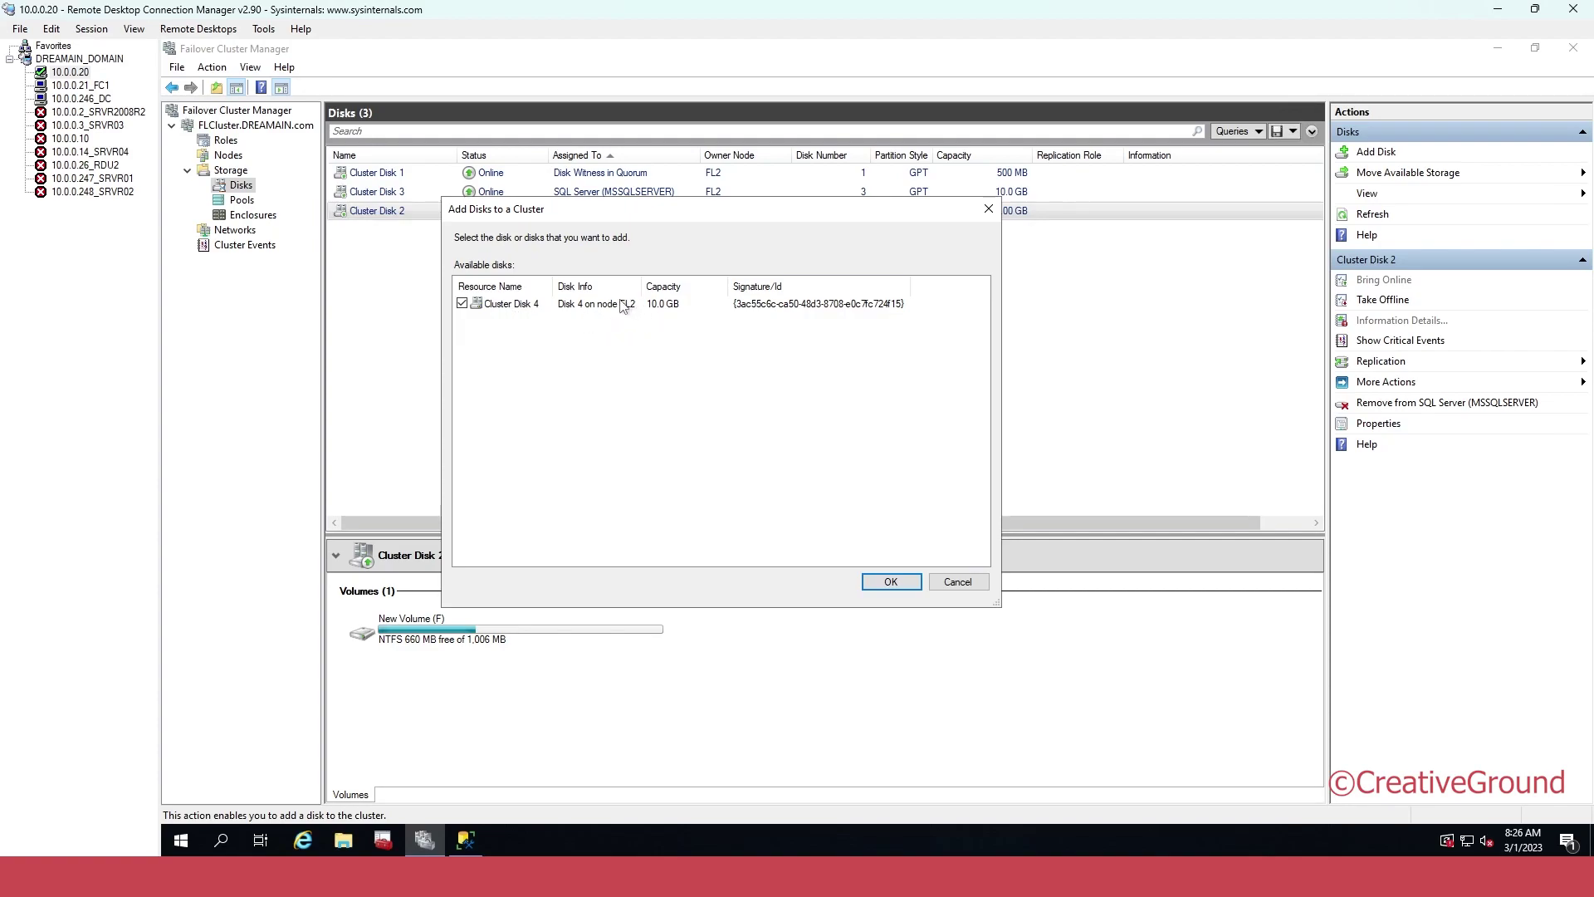
drag(682, 288, 690, 288)
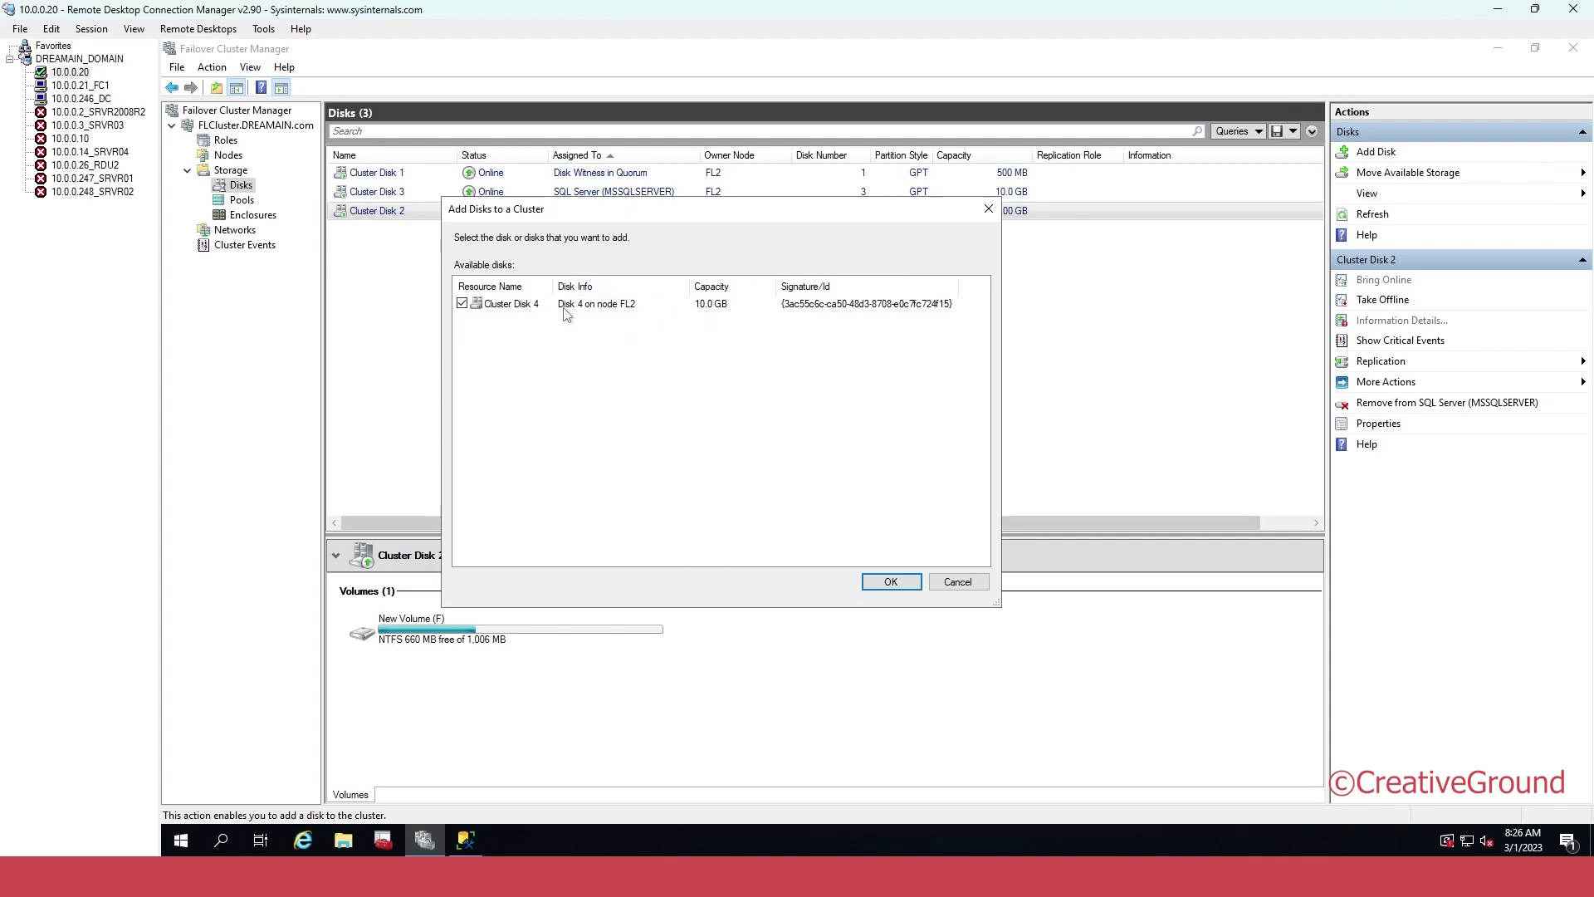
click(895, 589)
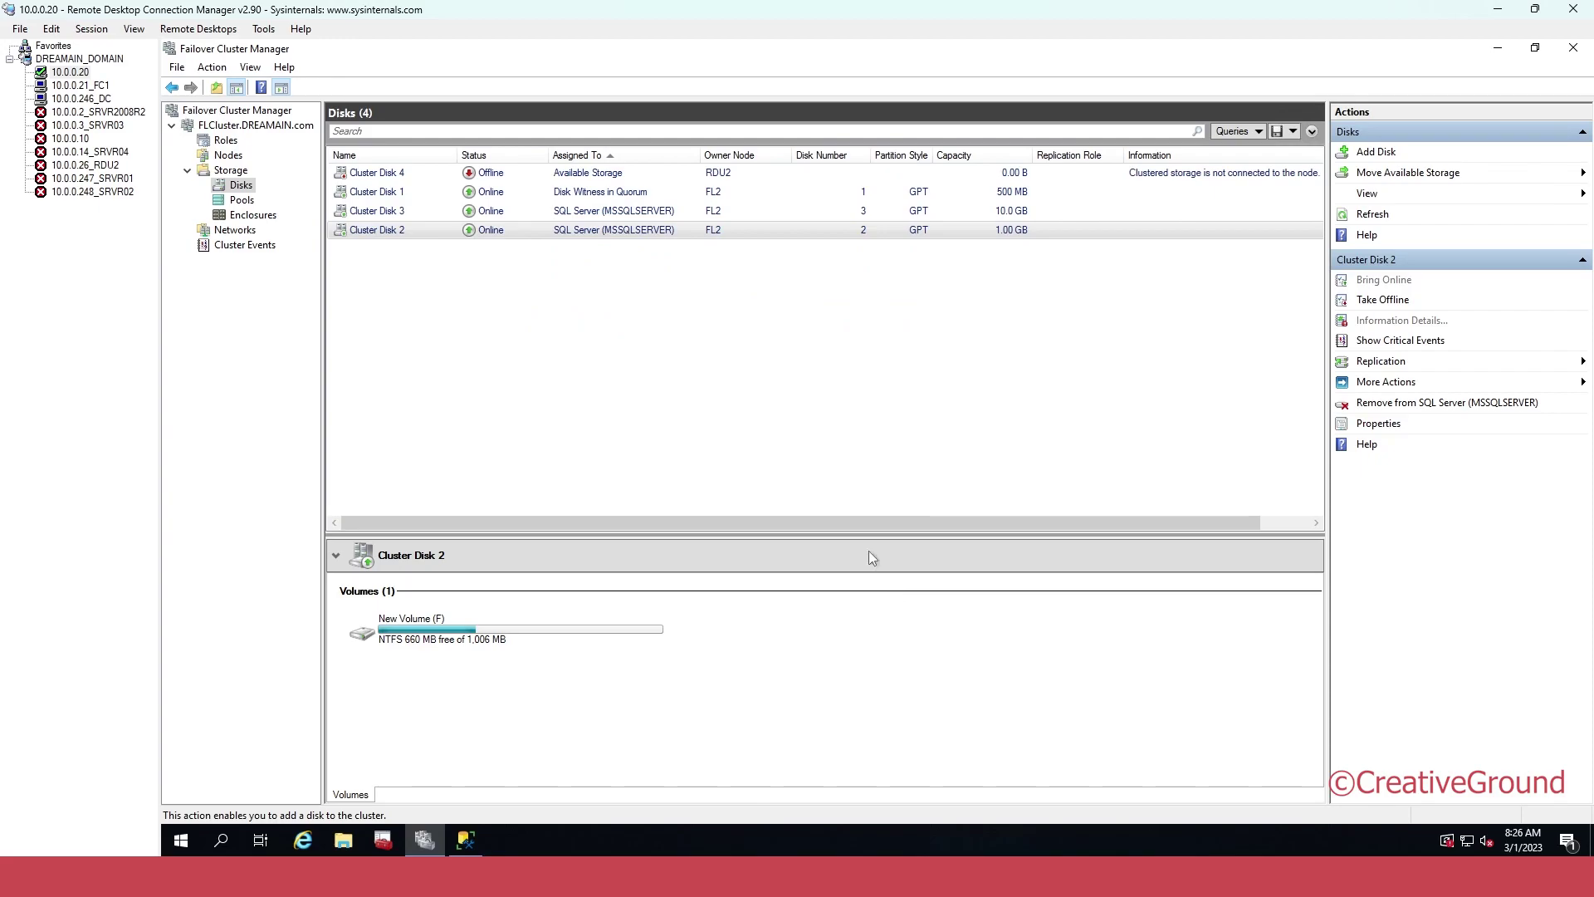
Try to bring Cluster Disk 4 online while it is assigned to Available Storage
click(515, 176)
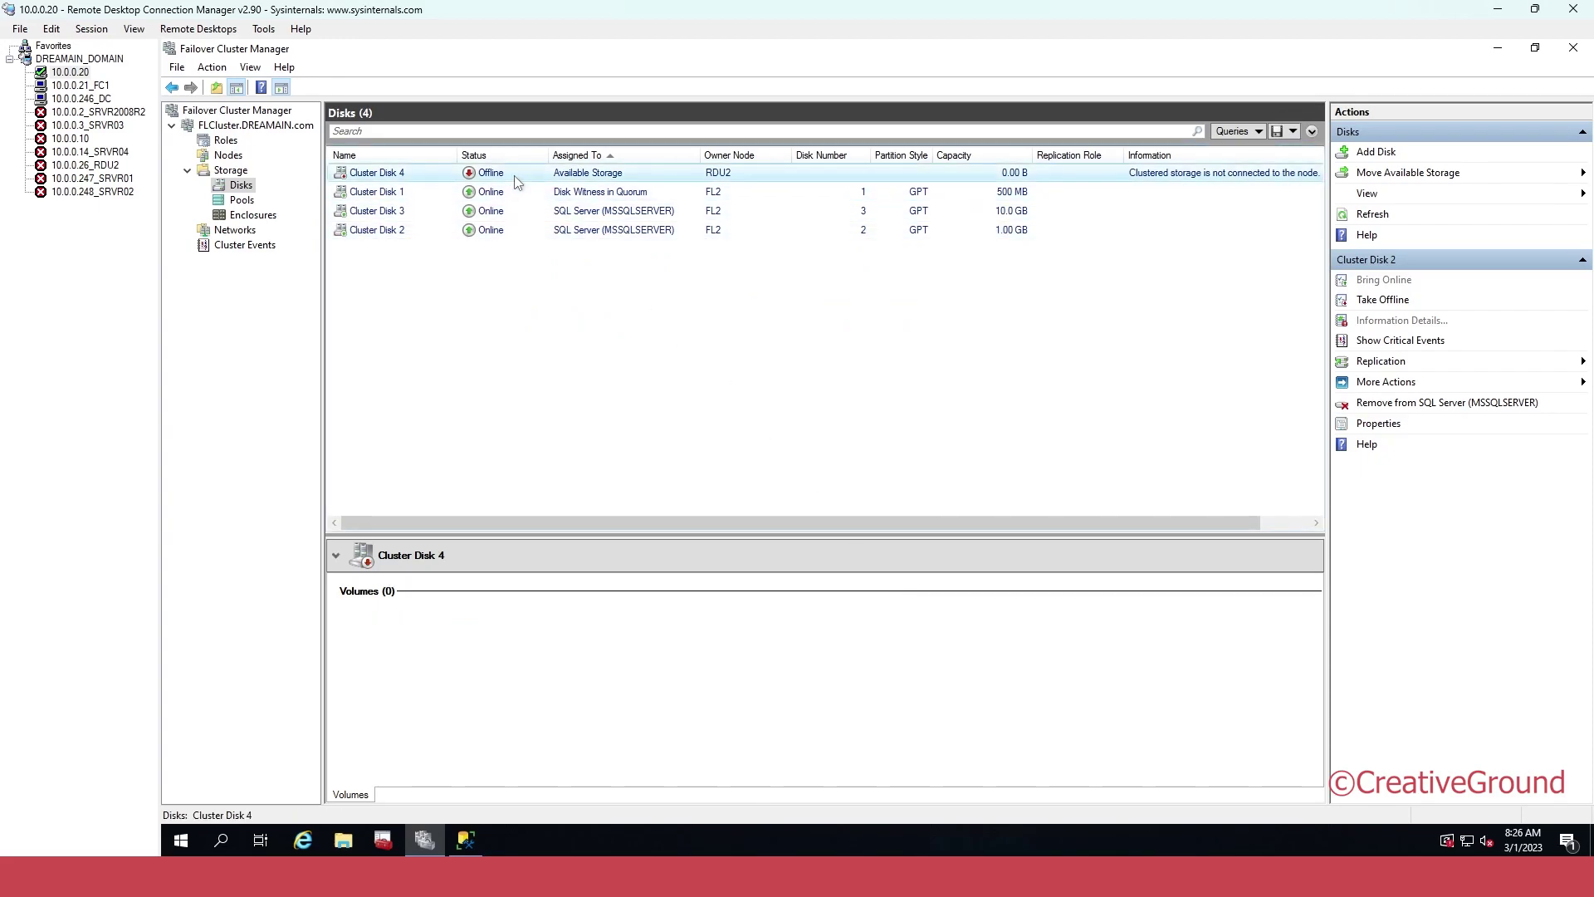
right_click(515, 176)
click(564, 188)
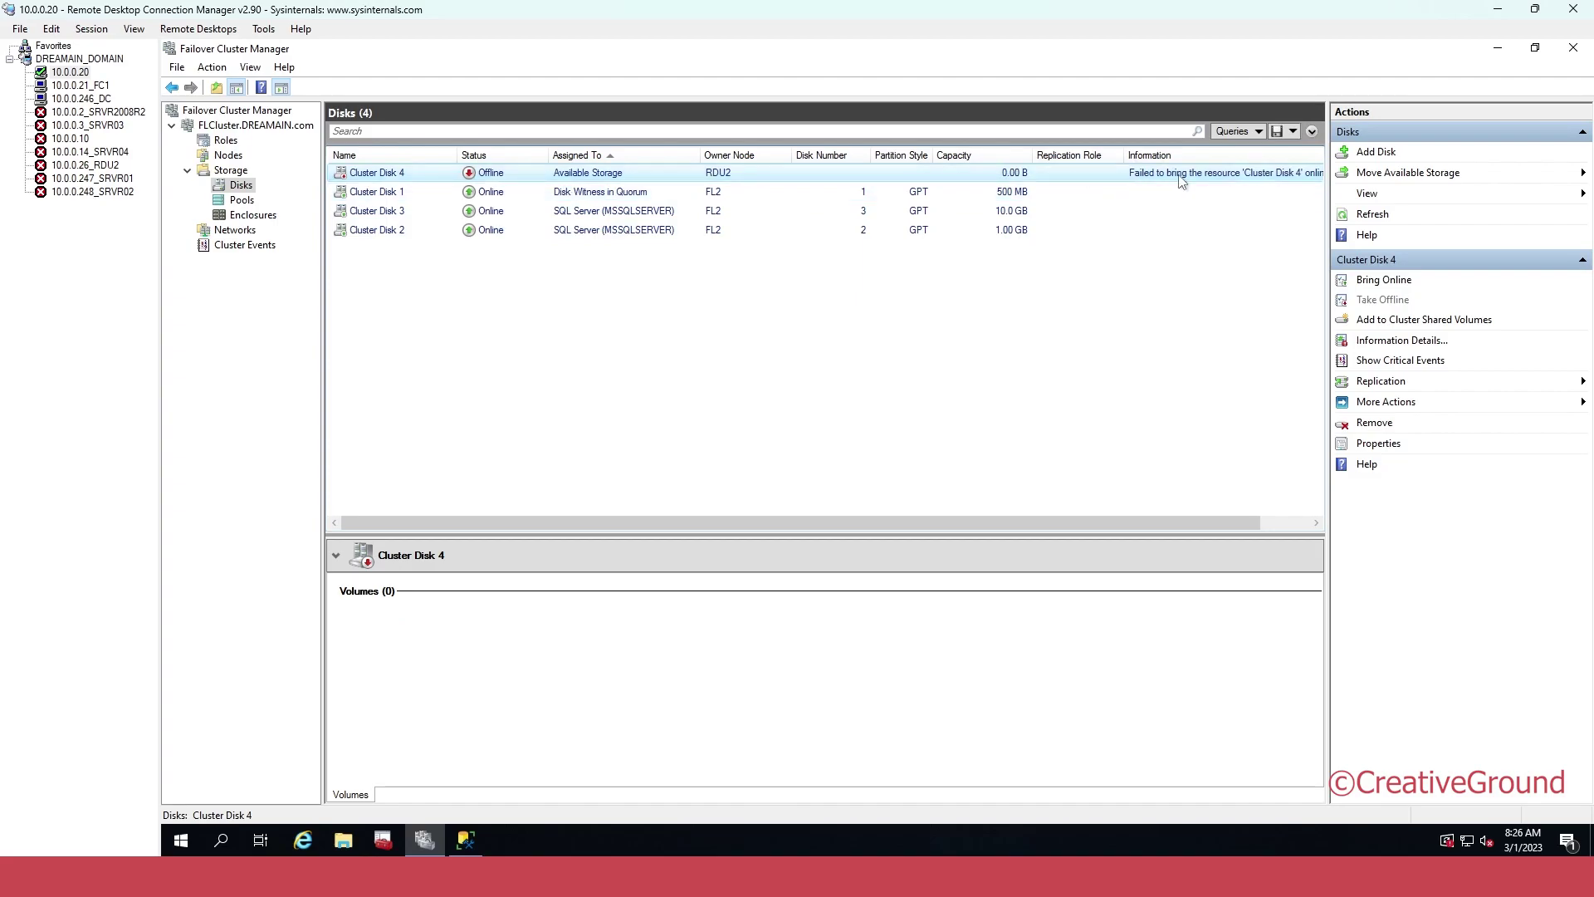
Review the information message for Cluster Disk 4 and its dependencies, policies and advanced policies, leaving the properties unchanged
drag(934, 526, 1131, 518)
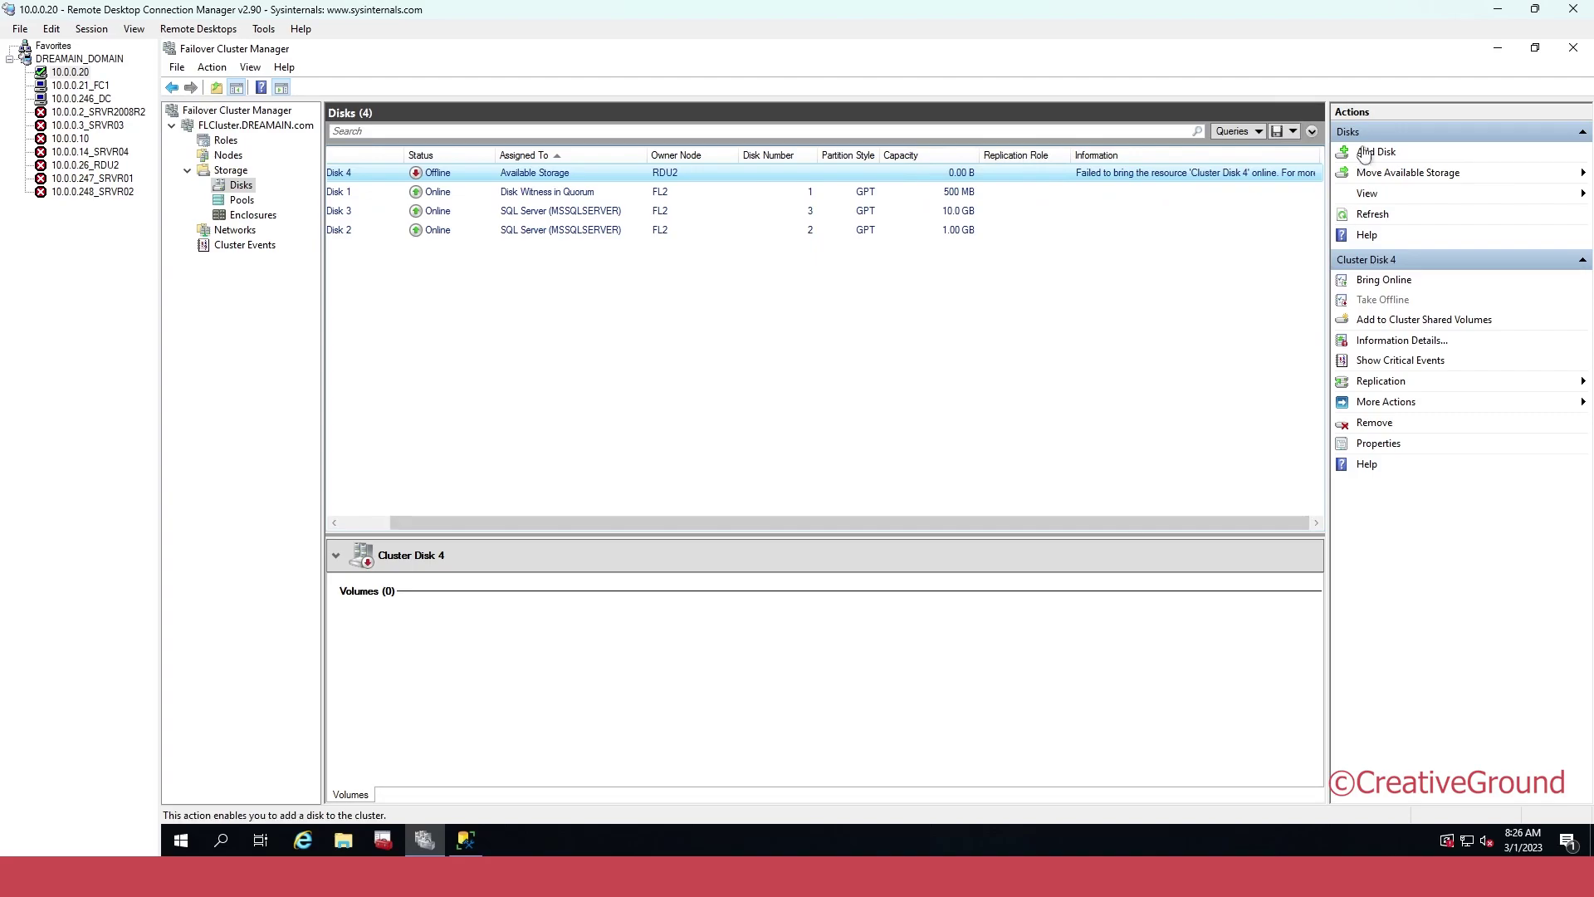
double_click(1270, 182)
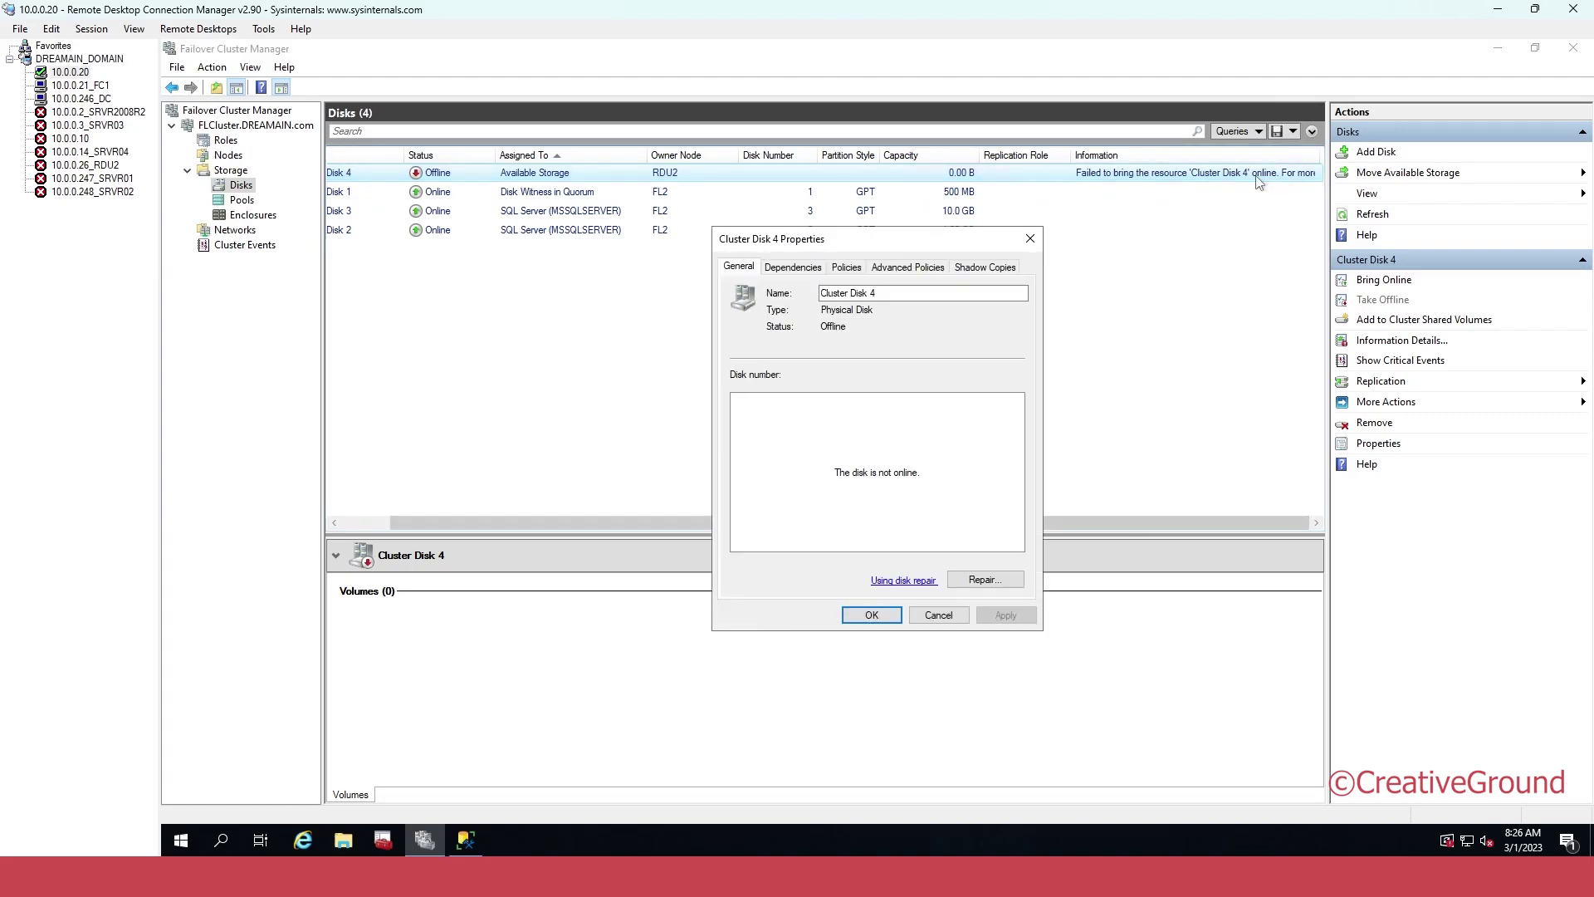
click(793, 267)
click(847, 266)
click(908, 266)
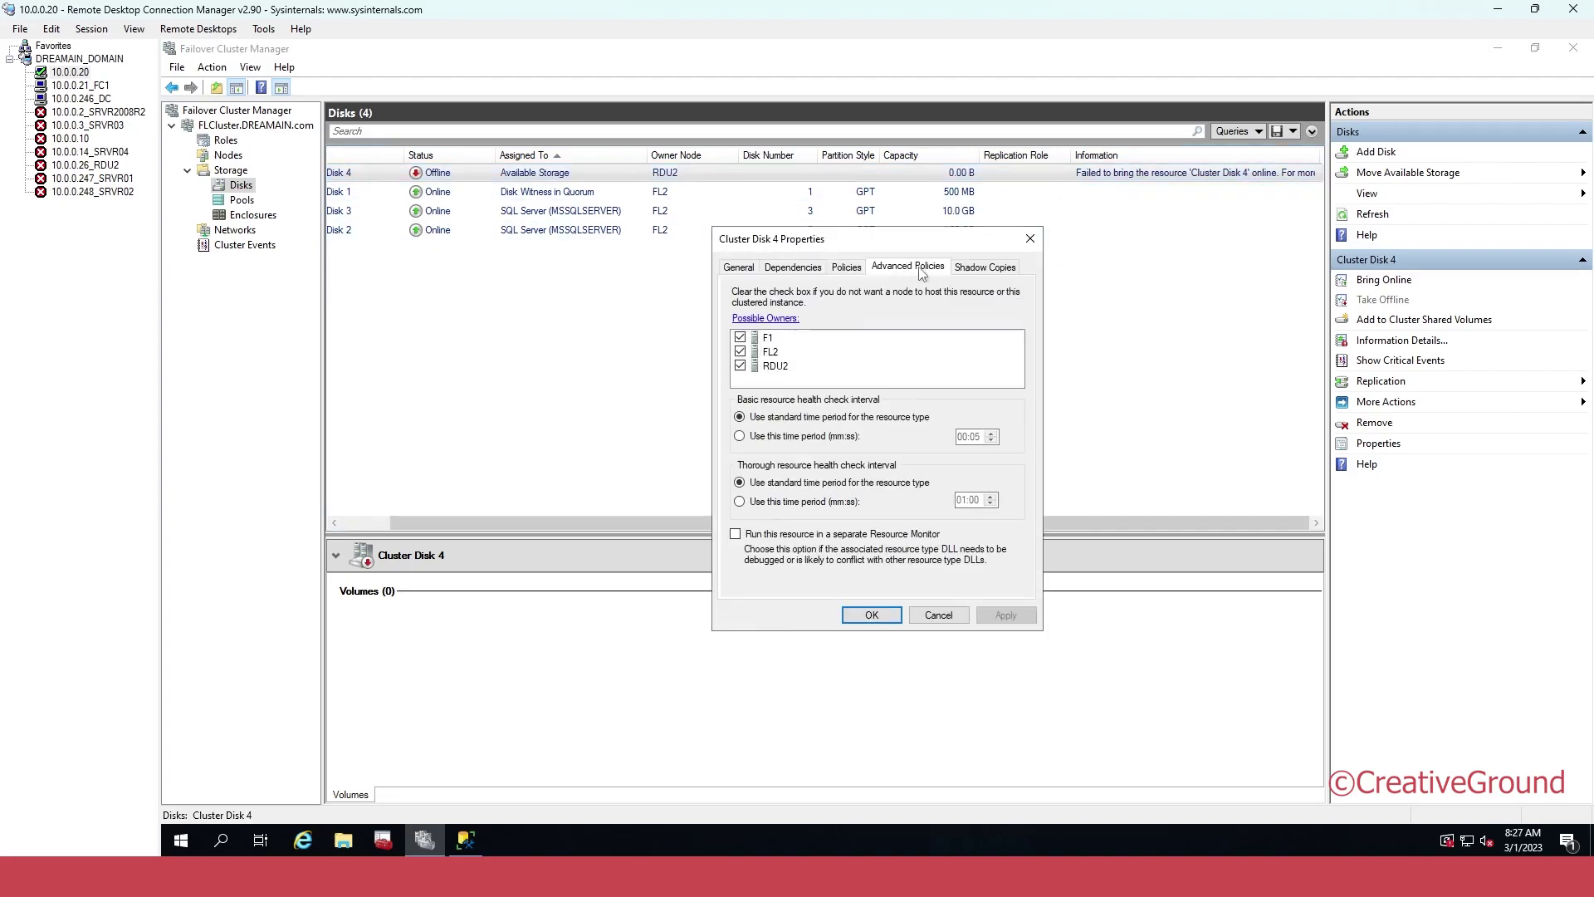
click(1030, 238)
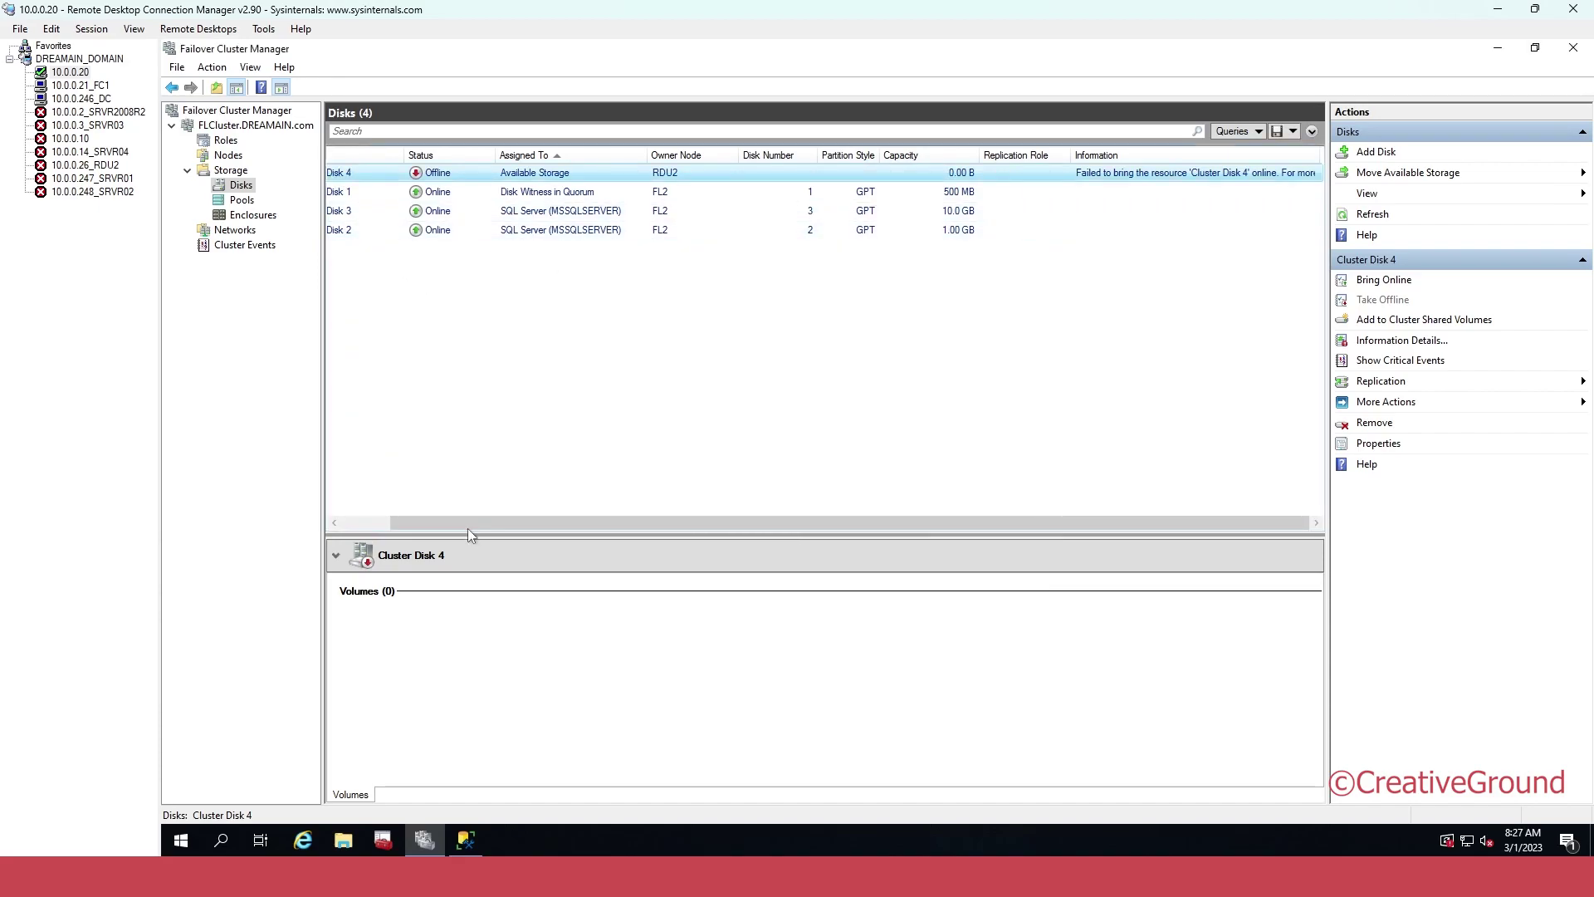
drag(467, 525, 418, 525)
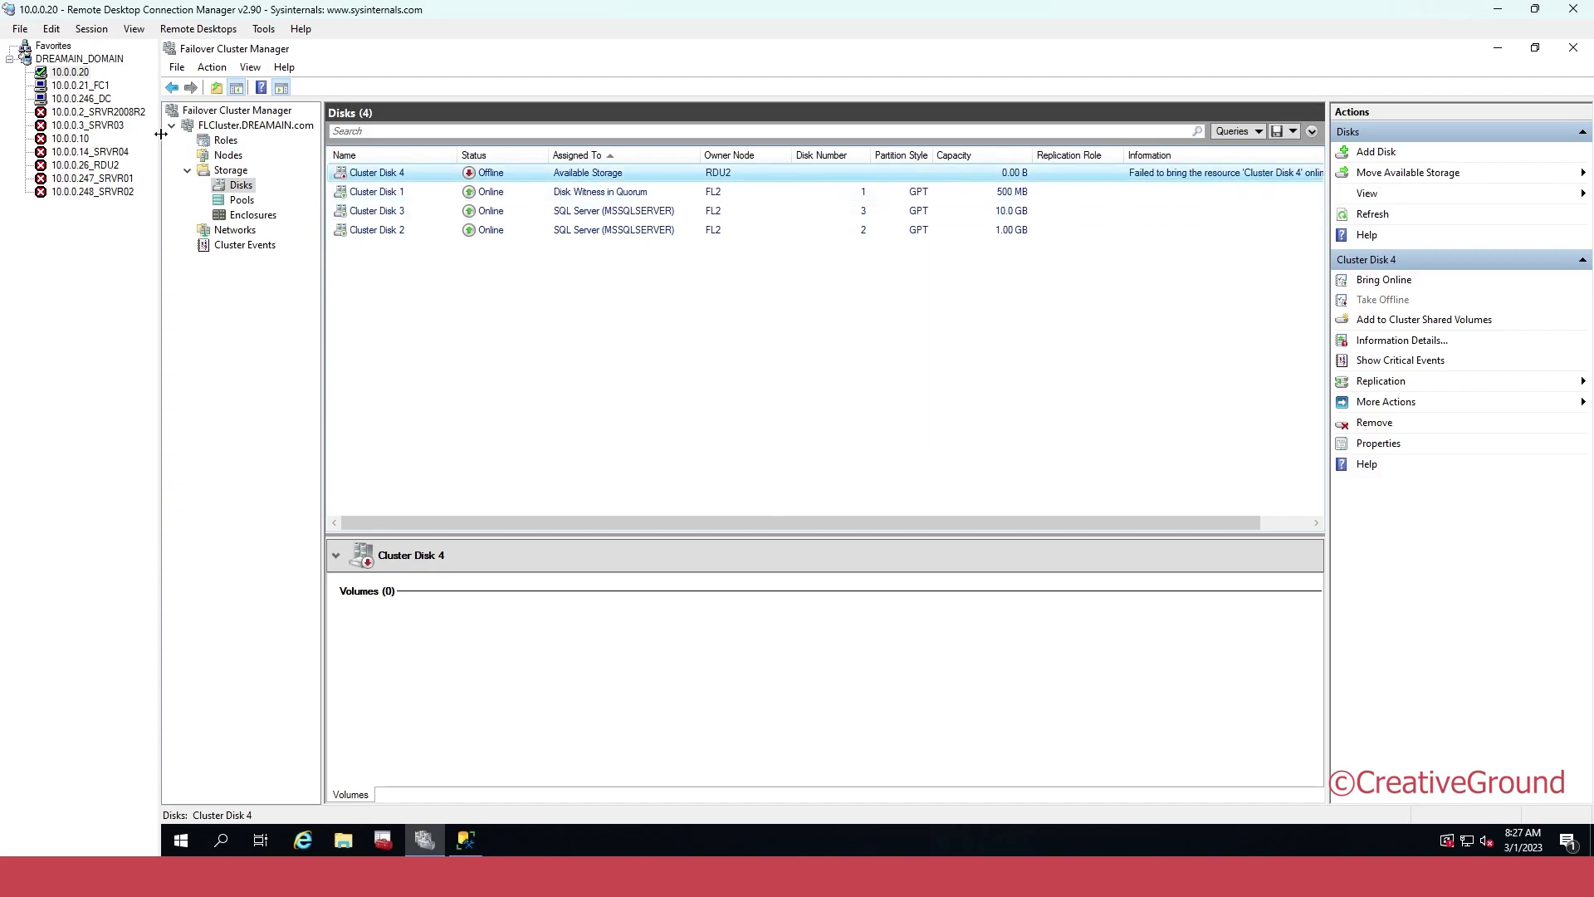
Assign Cluster Disk 4 to the SQL Server (MSSQLSERVER) role and bring the disk online
right_click(704, 182)
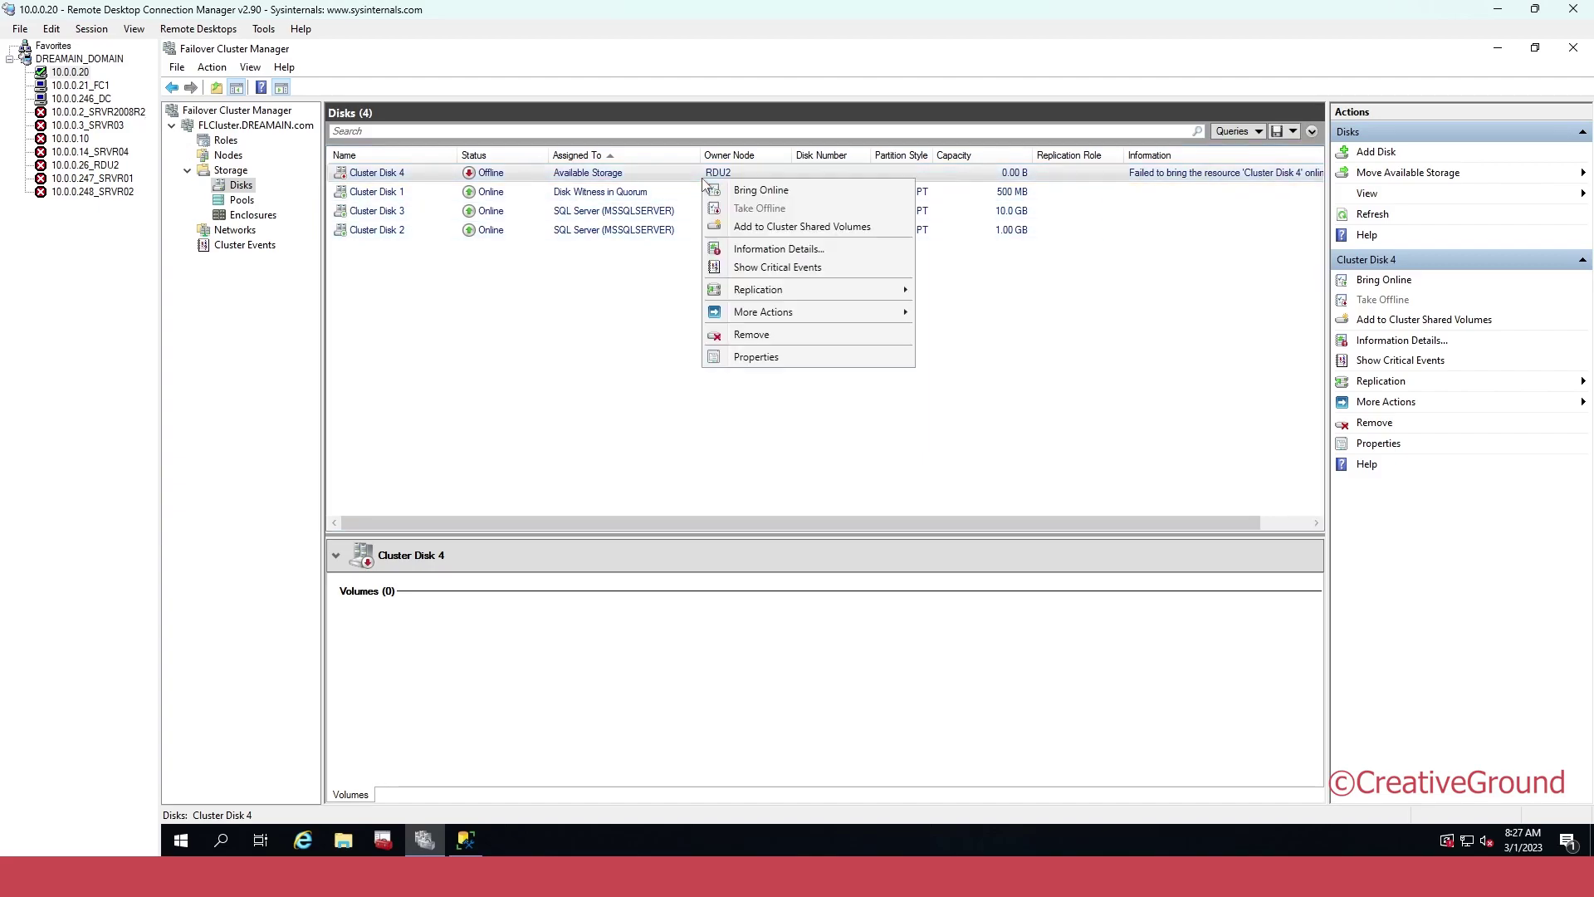
right_click(730, 172)
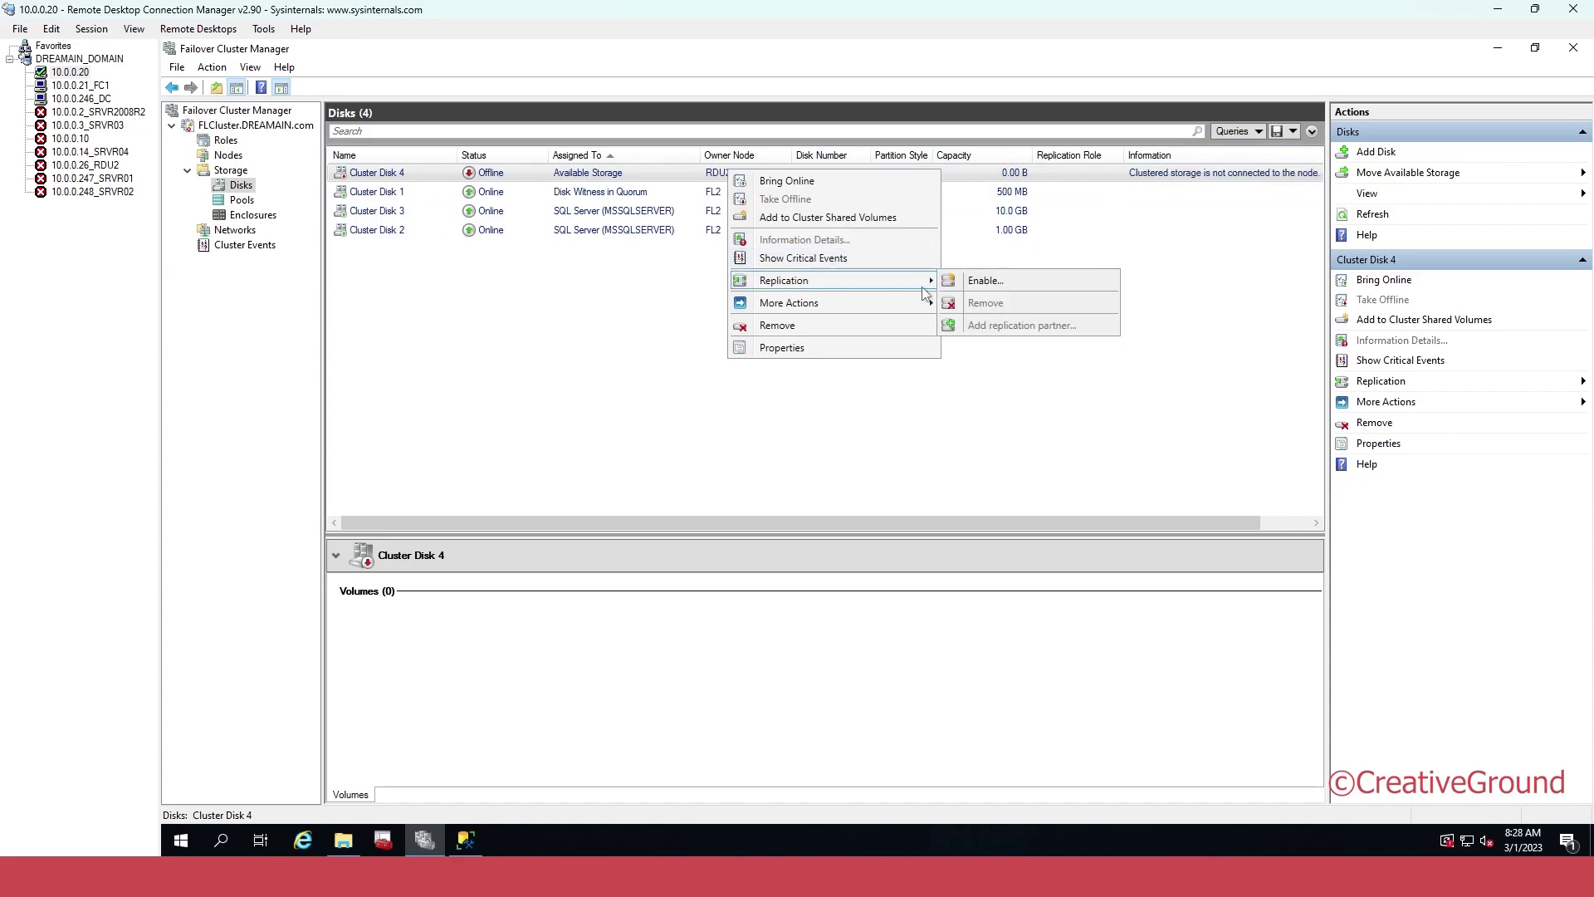
mouse_move(878, 311)
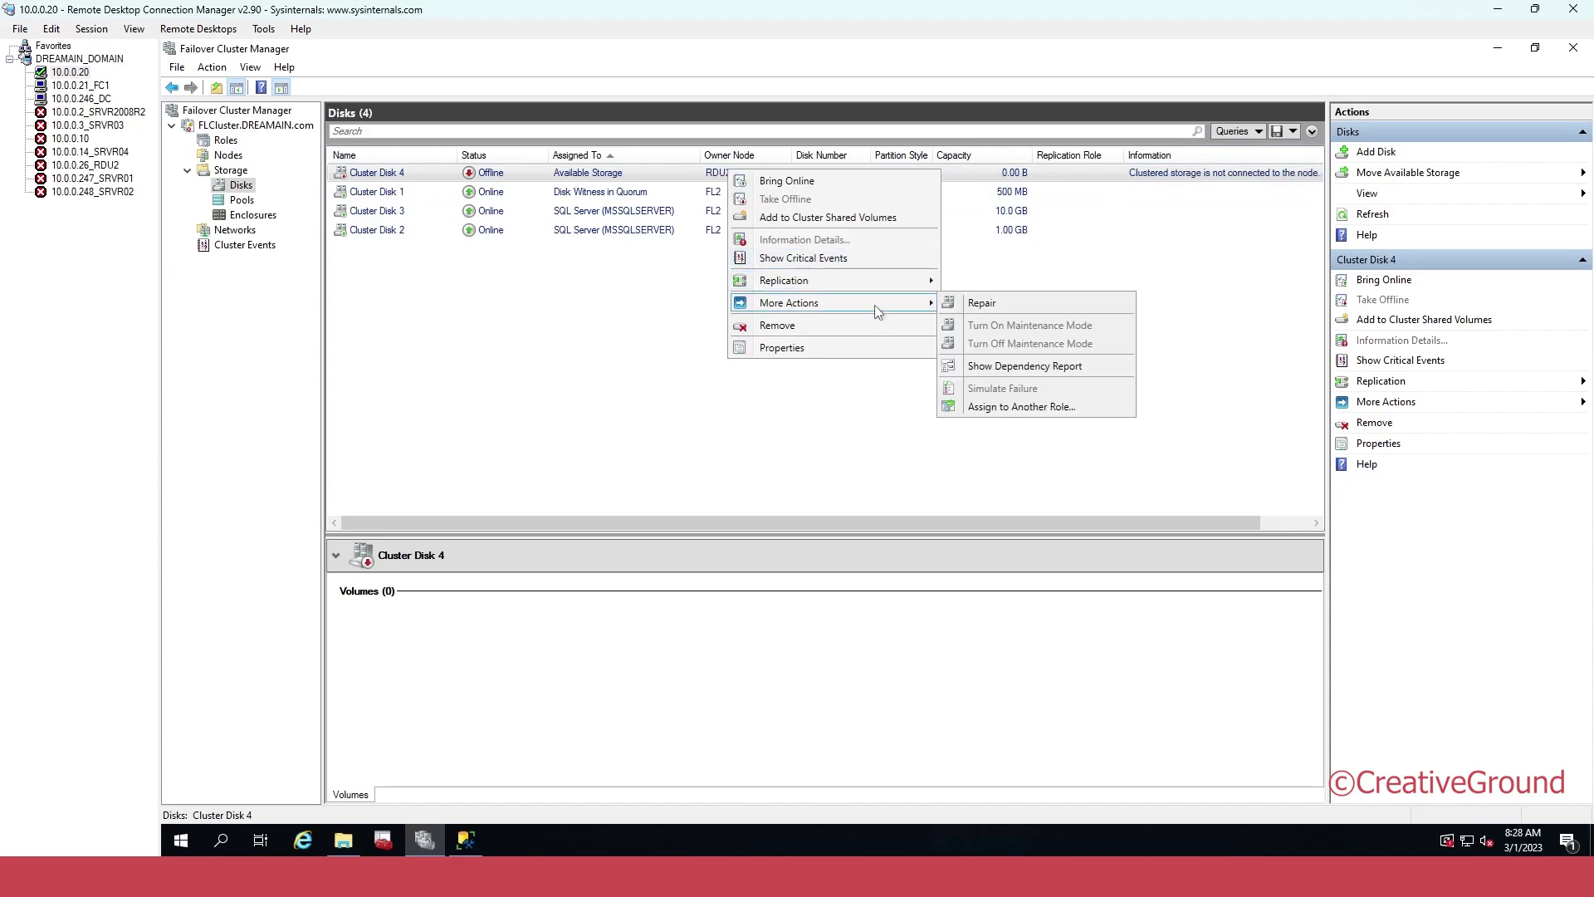
click(1008, 407)
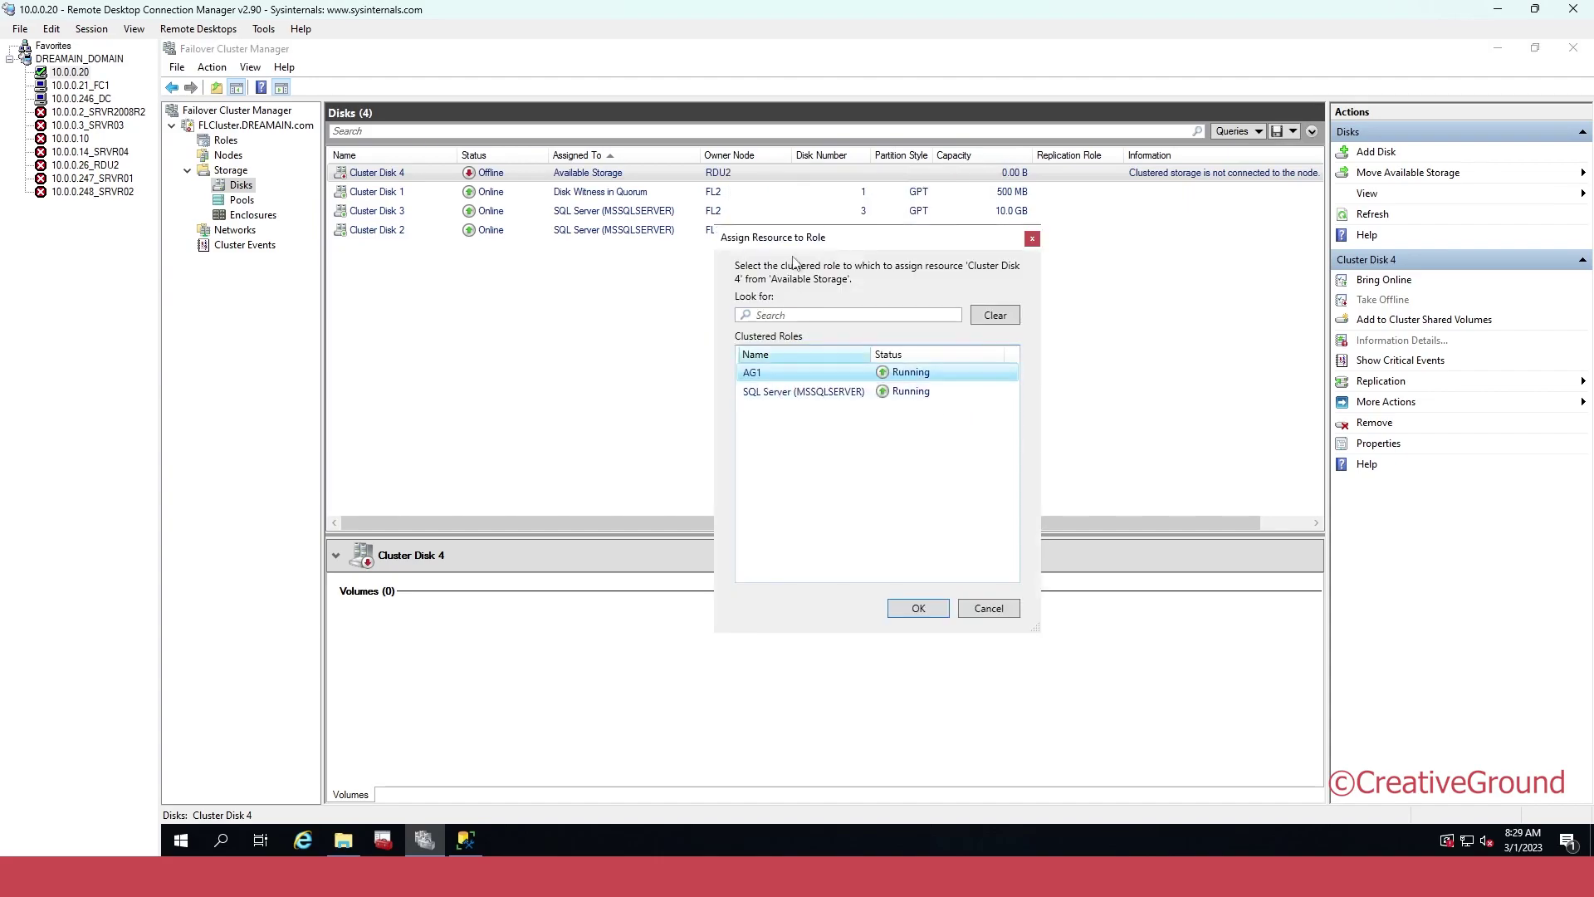
drag(824, 246, 799, 204)
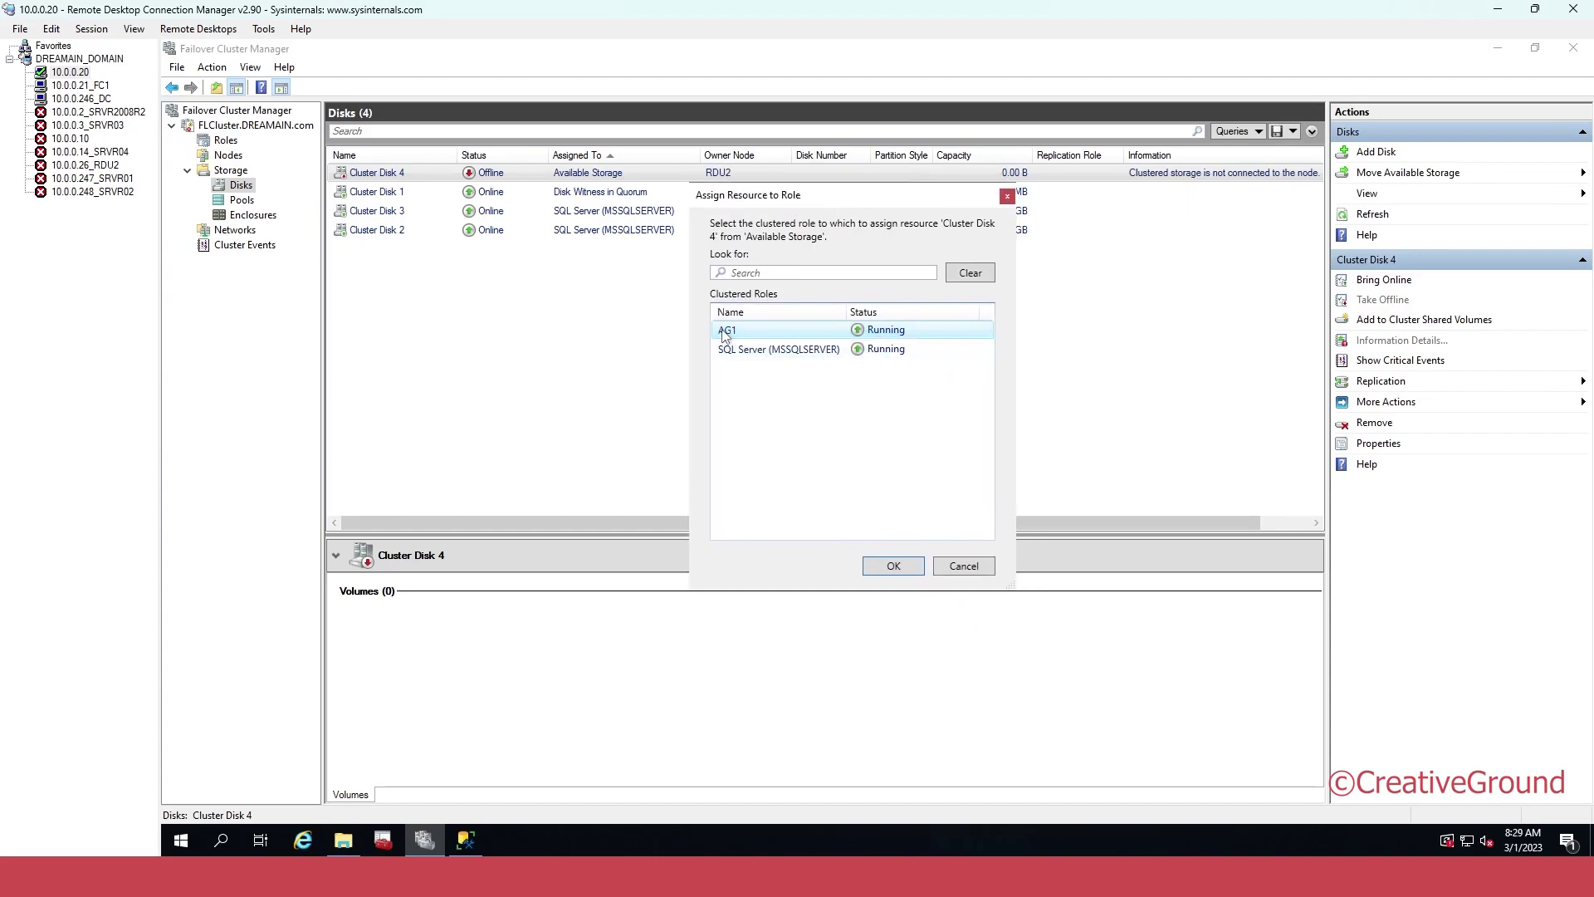
click(783, 350)
click(887, 568)
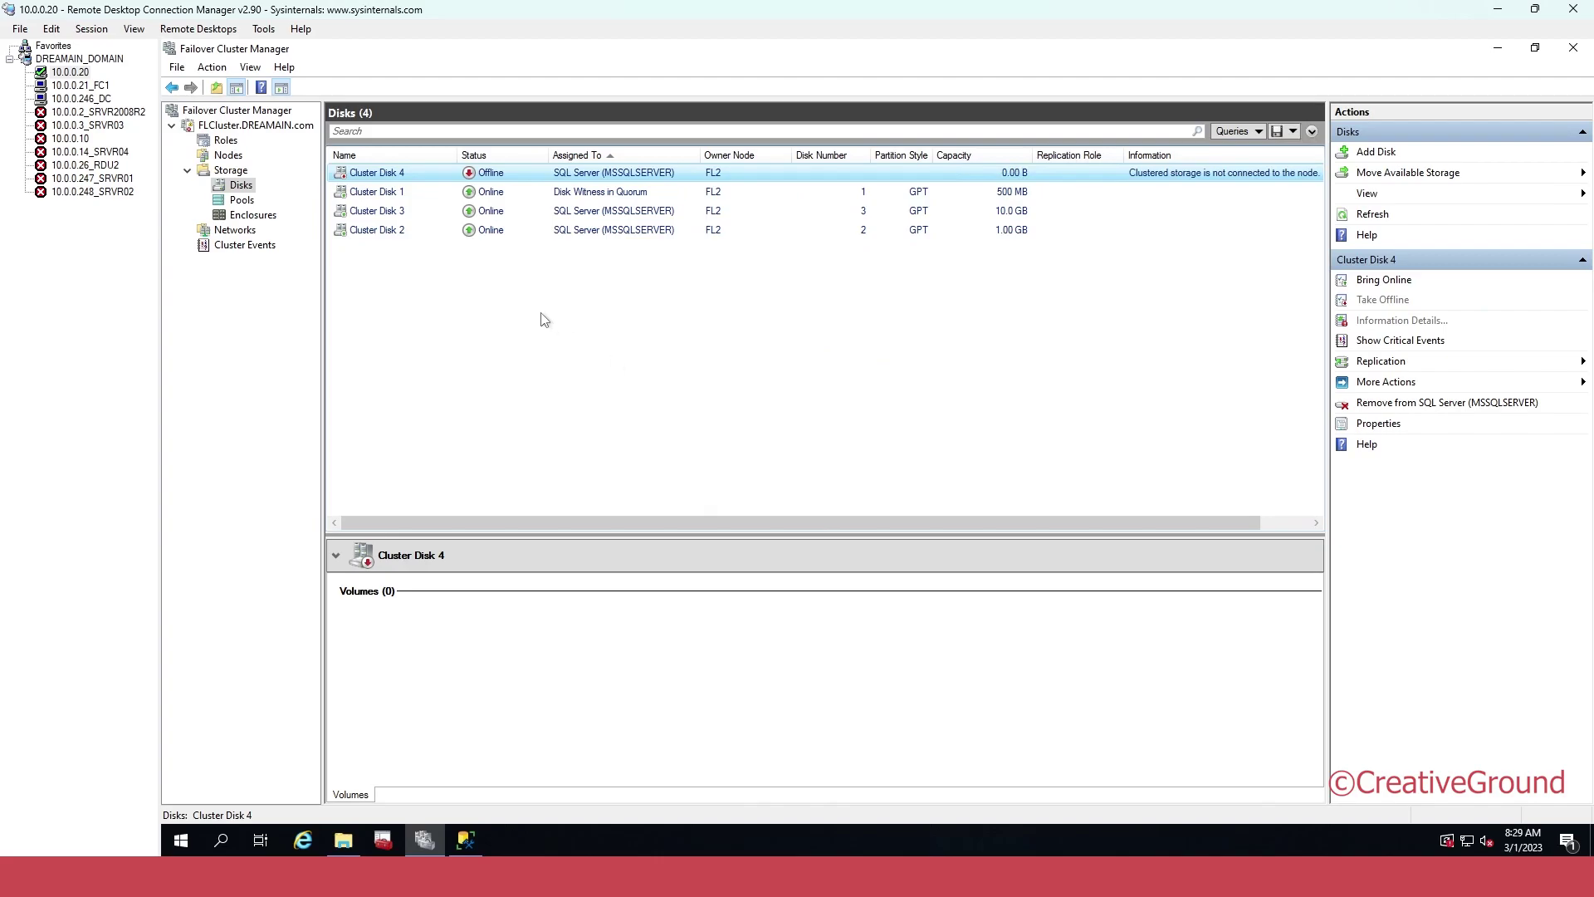
right_click(502, 174)
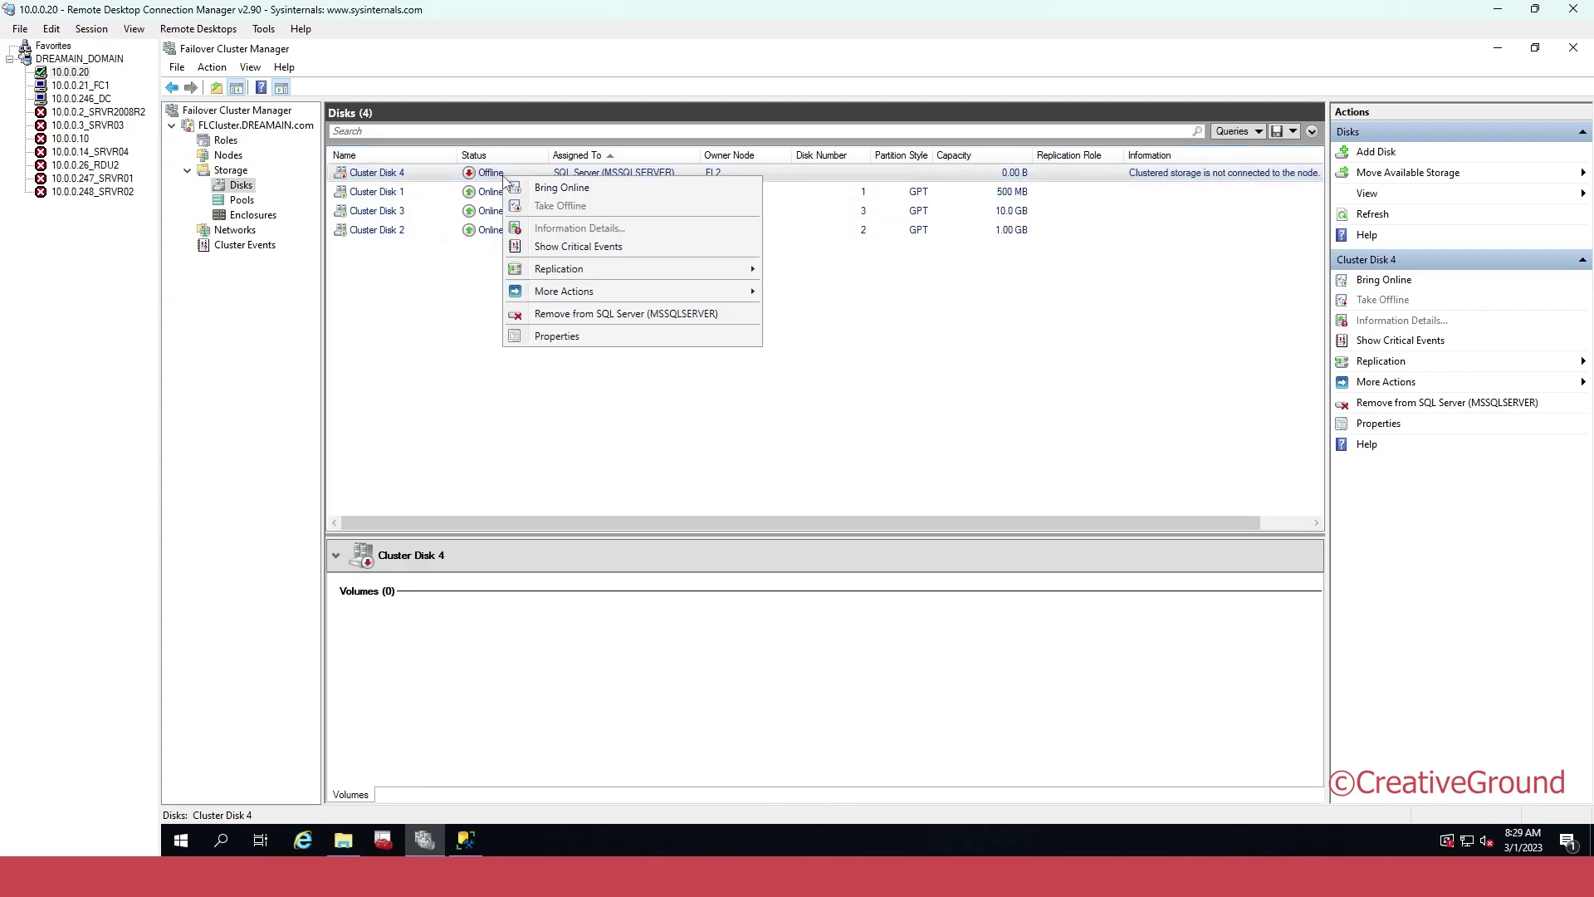
click(549, 189)
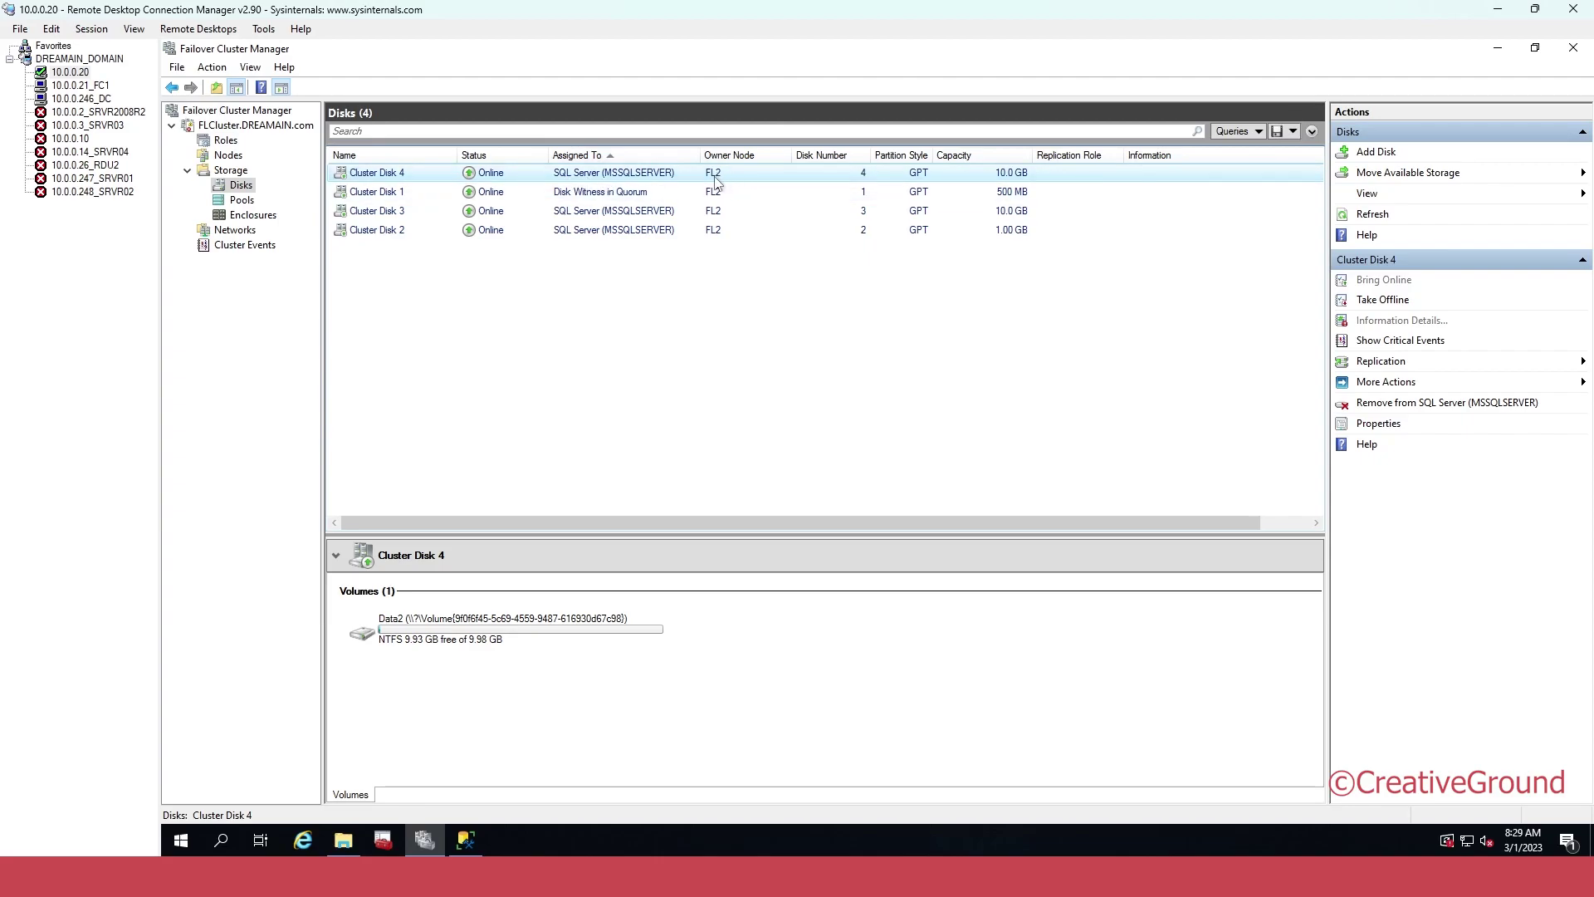
Check the drives in This PC on the 10.0.0.21_FC1 node, then return to the 10.0.0.20 session
click(74, 73)
click(79, 86)
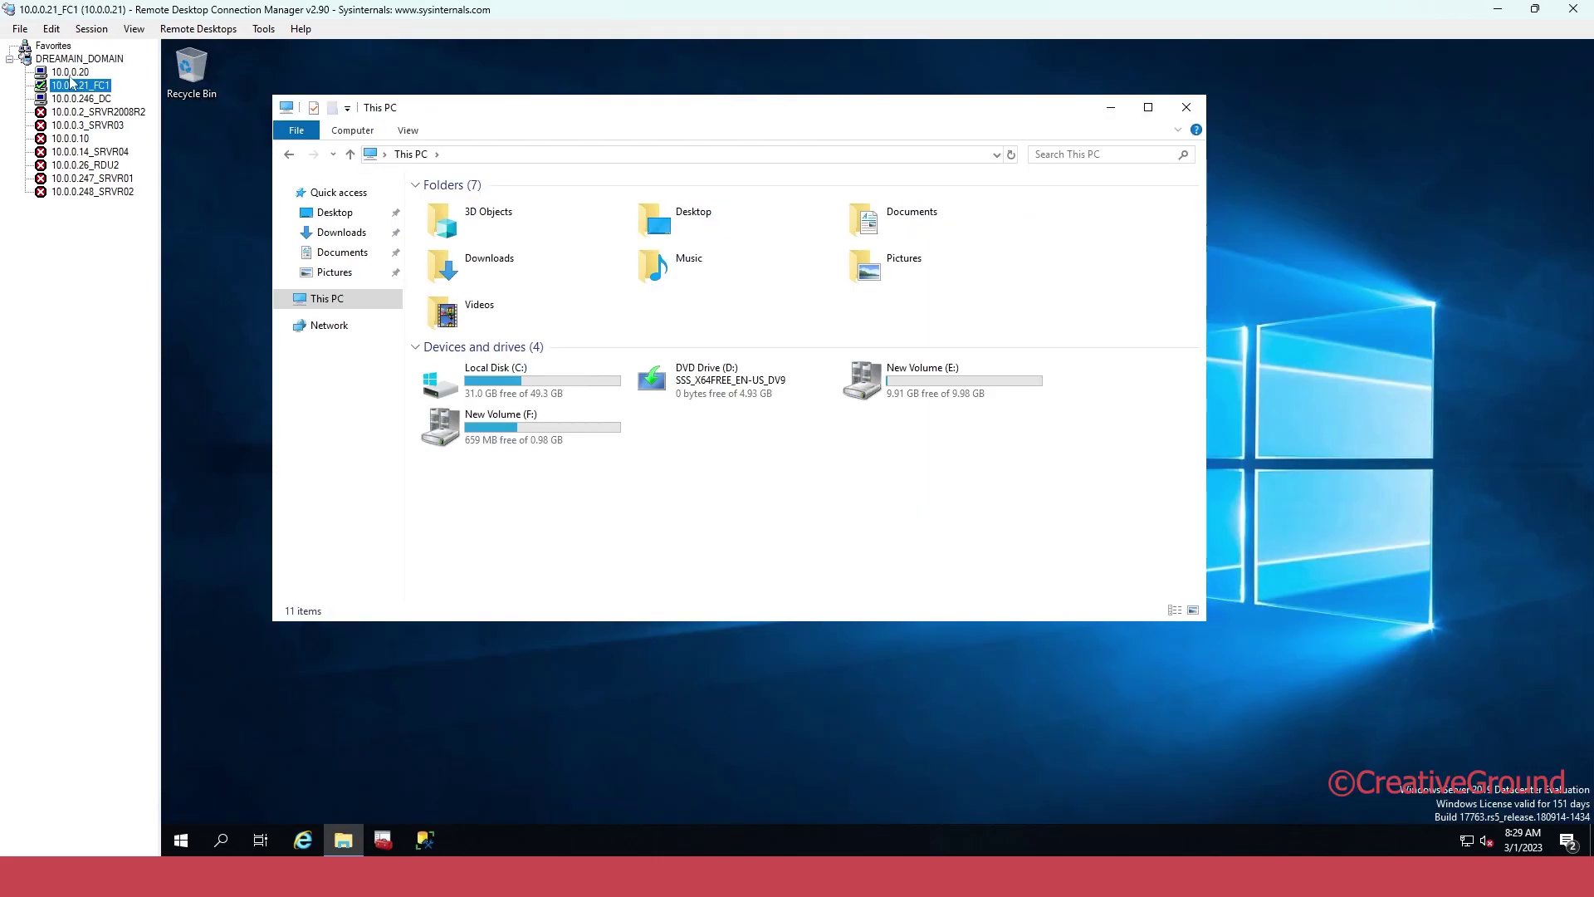
click(72, 77)
key(super+e)
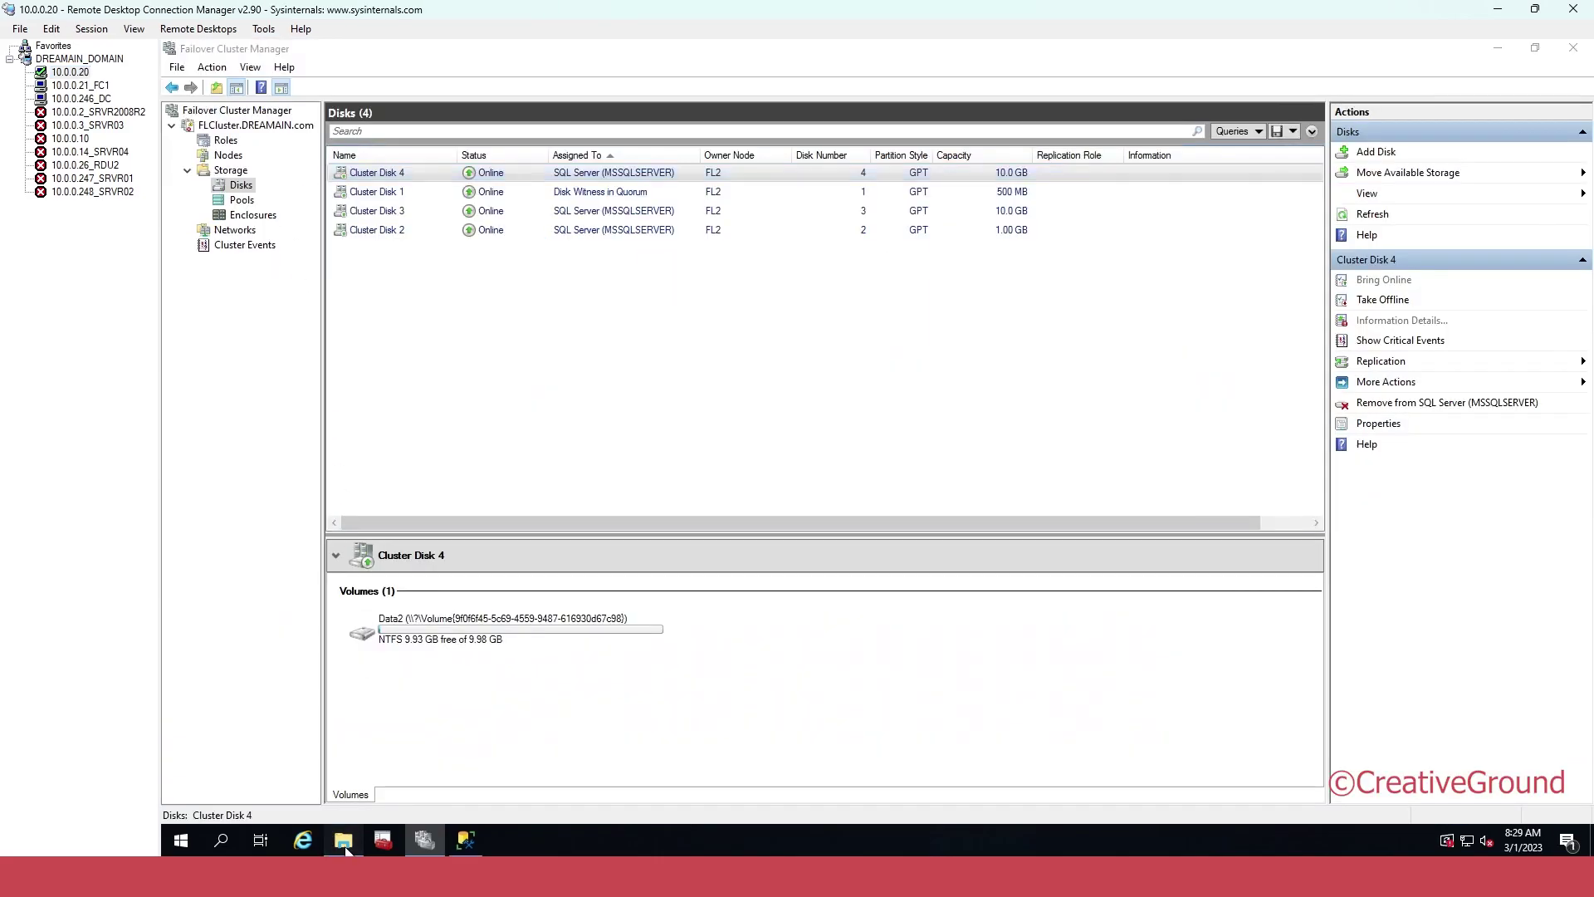
click(71, 96)
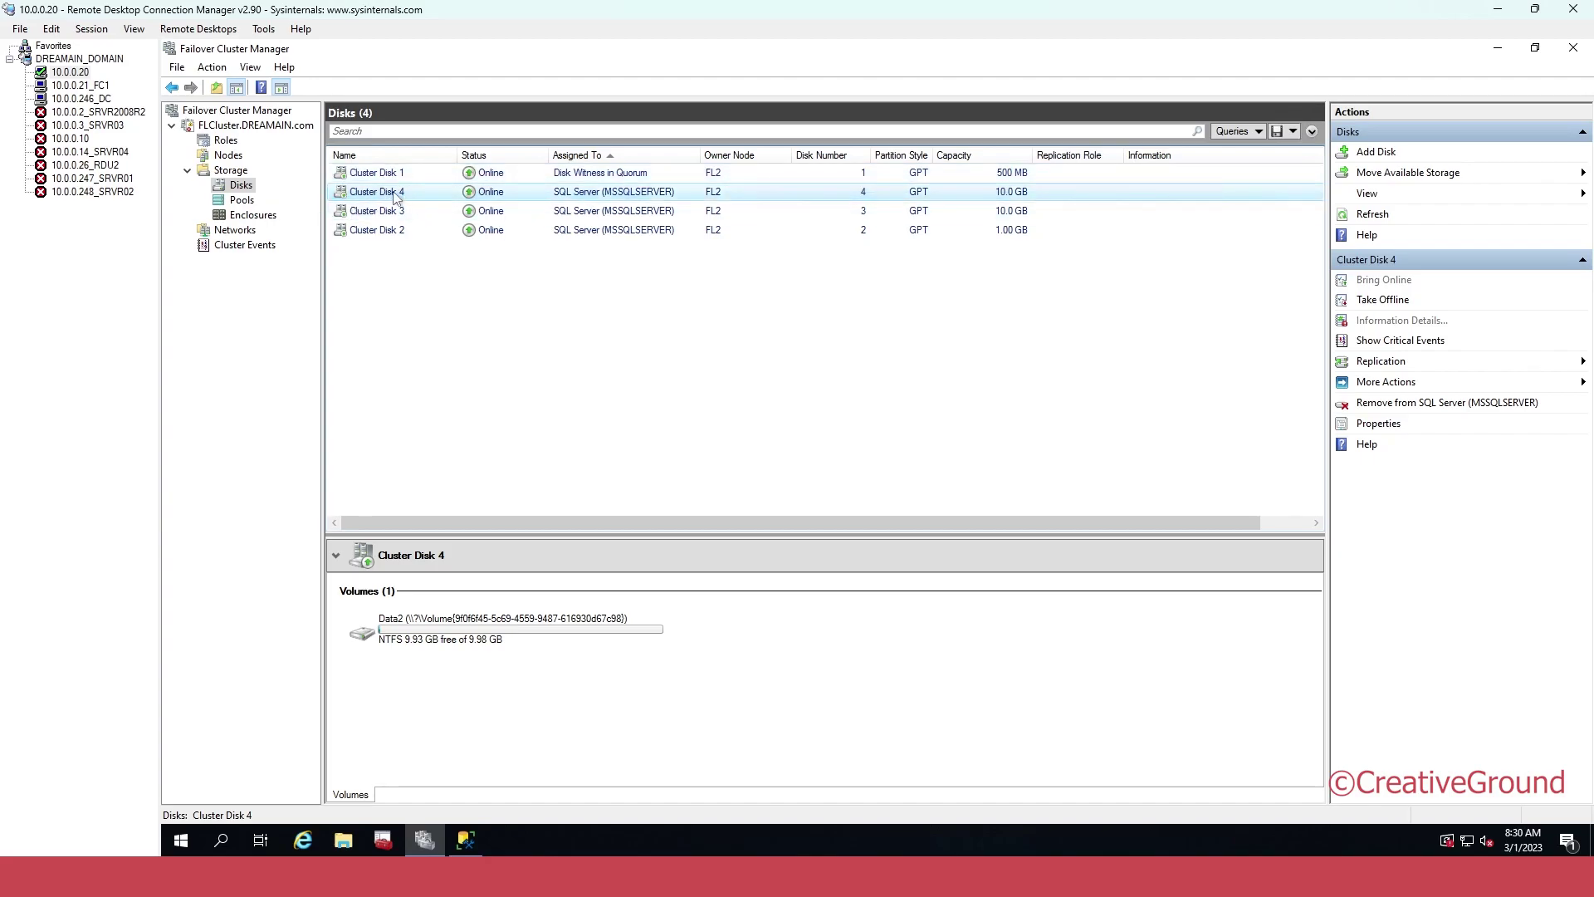
Show the resources of the SQL Server (MSSQLSERVER) role, enlarge the details area and expand Cluster Disk 4
drag(554, 532, 500, 349)
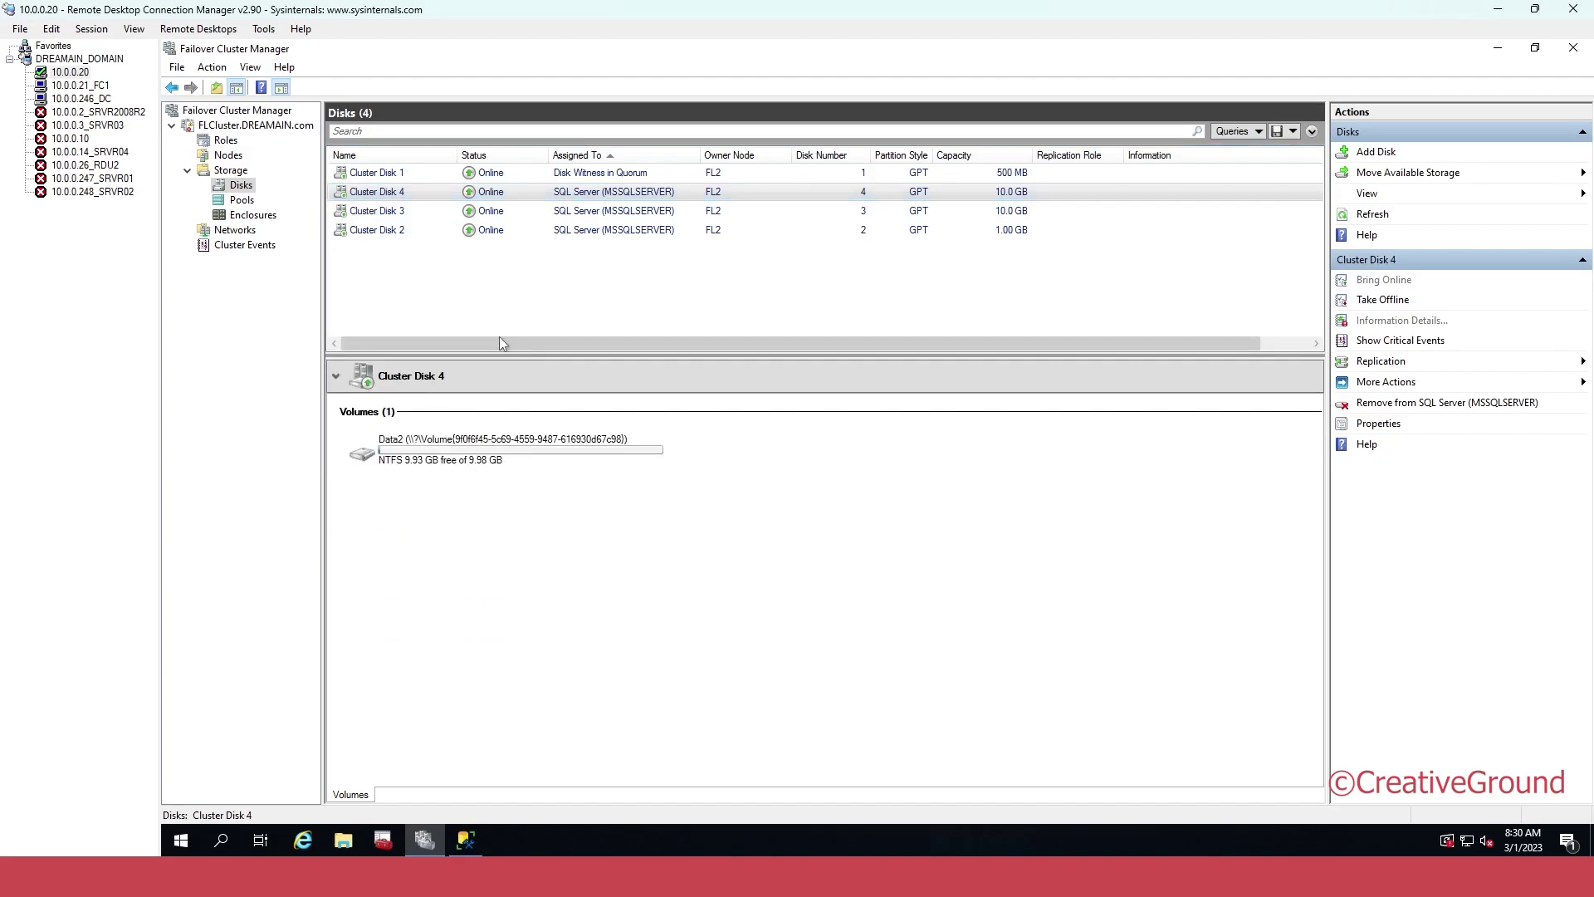
click(228, 141)
click(376, 193)
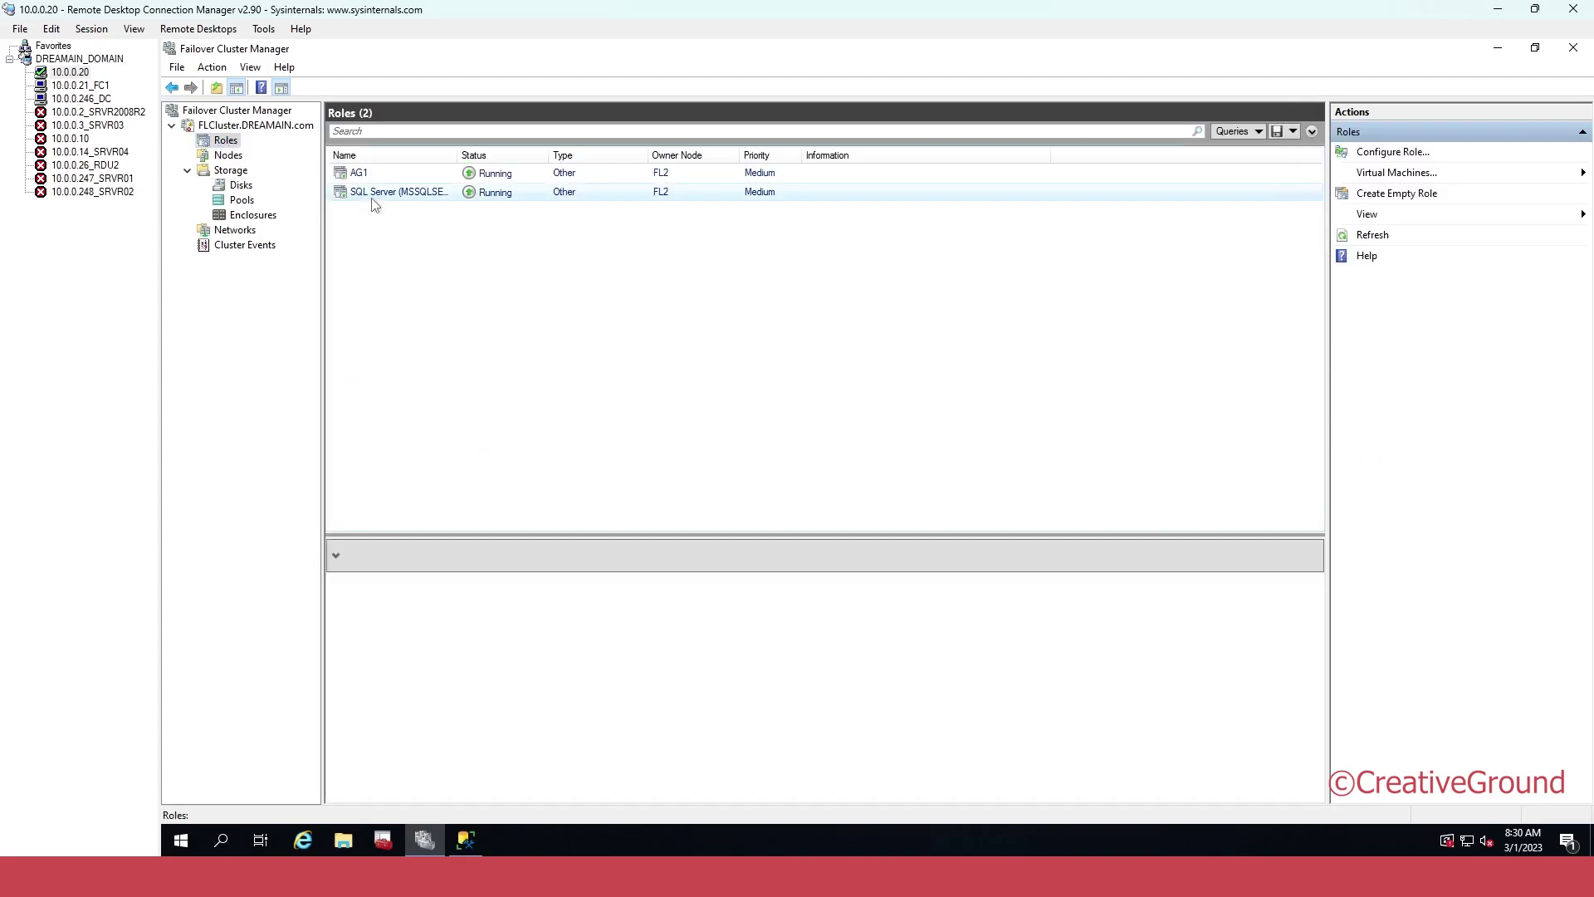
click(404, 794)
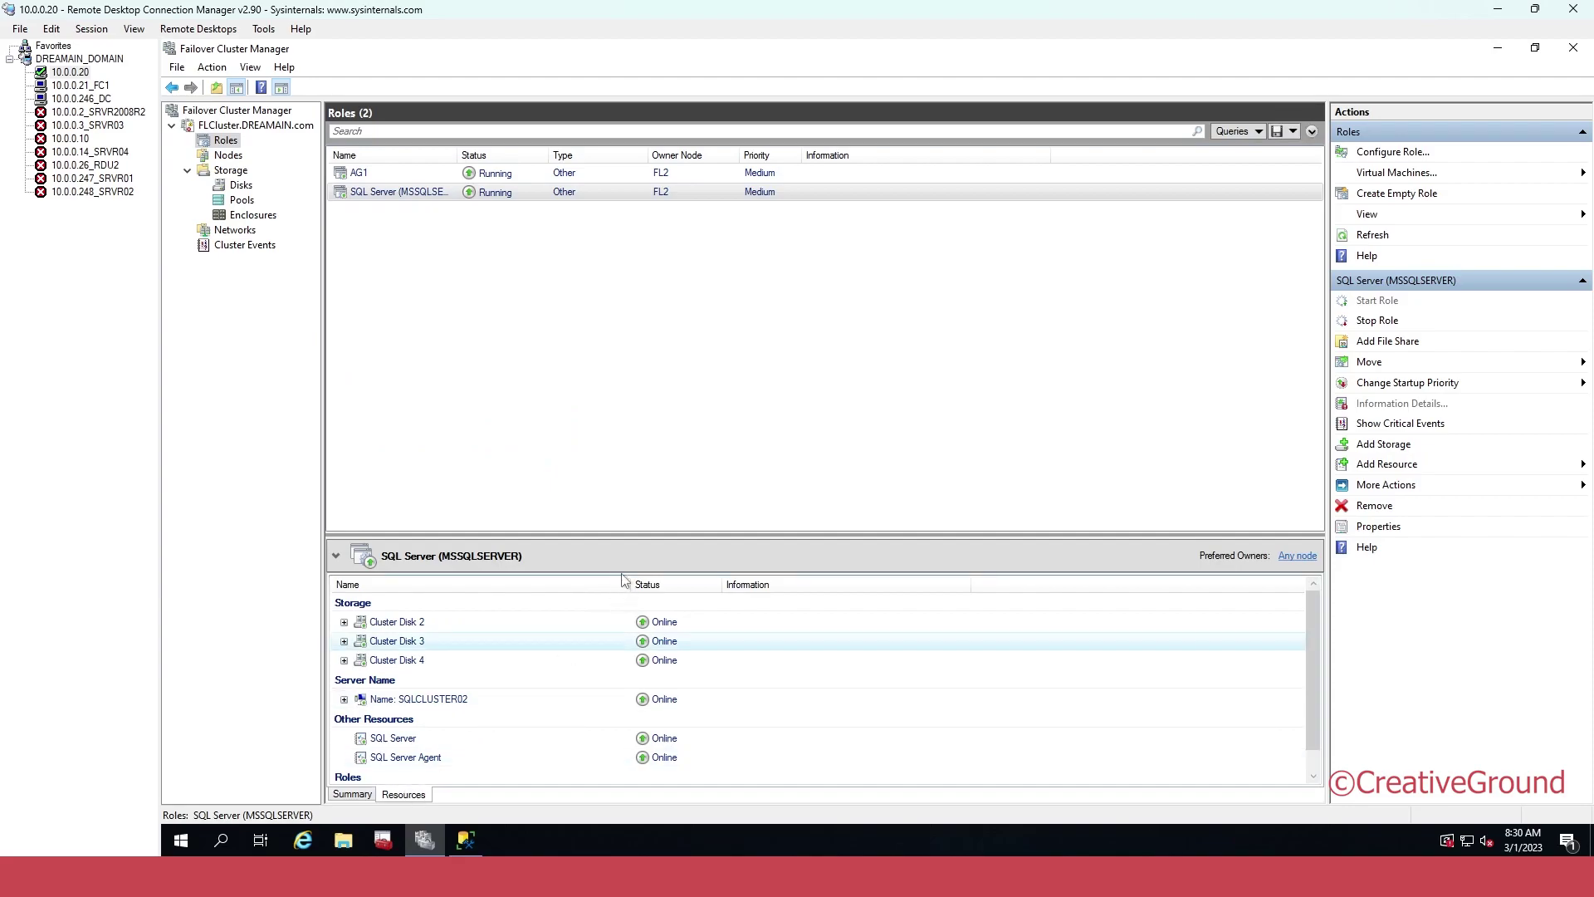
drag(623, 535, 591, 226)
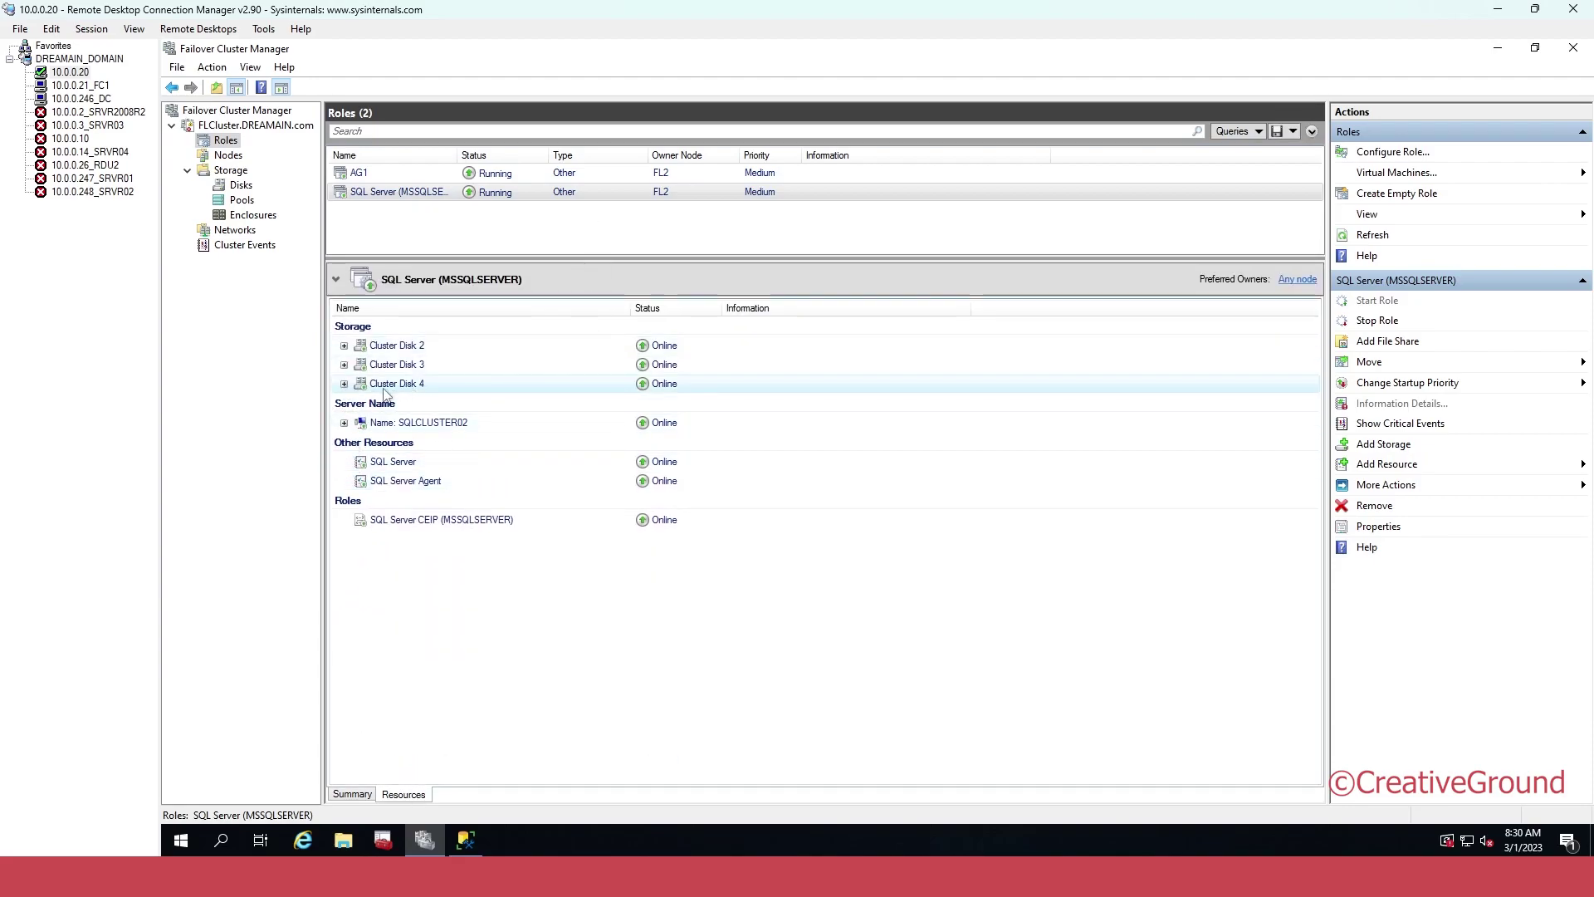
click(344, 383)
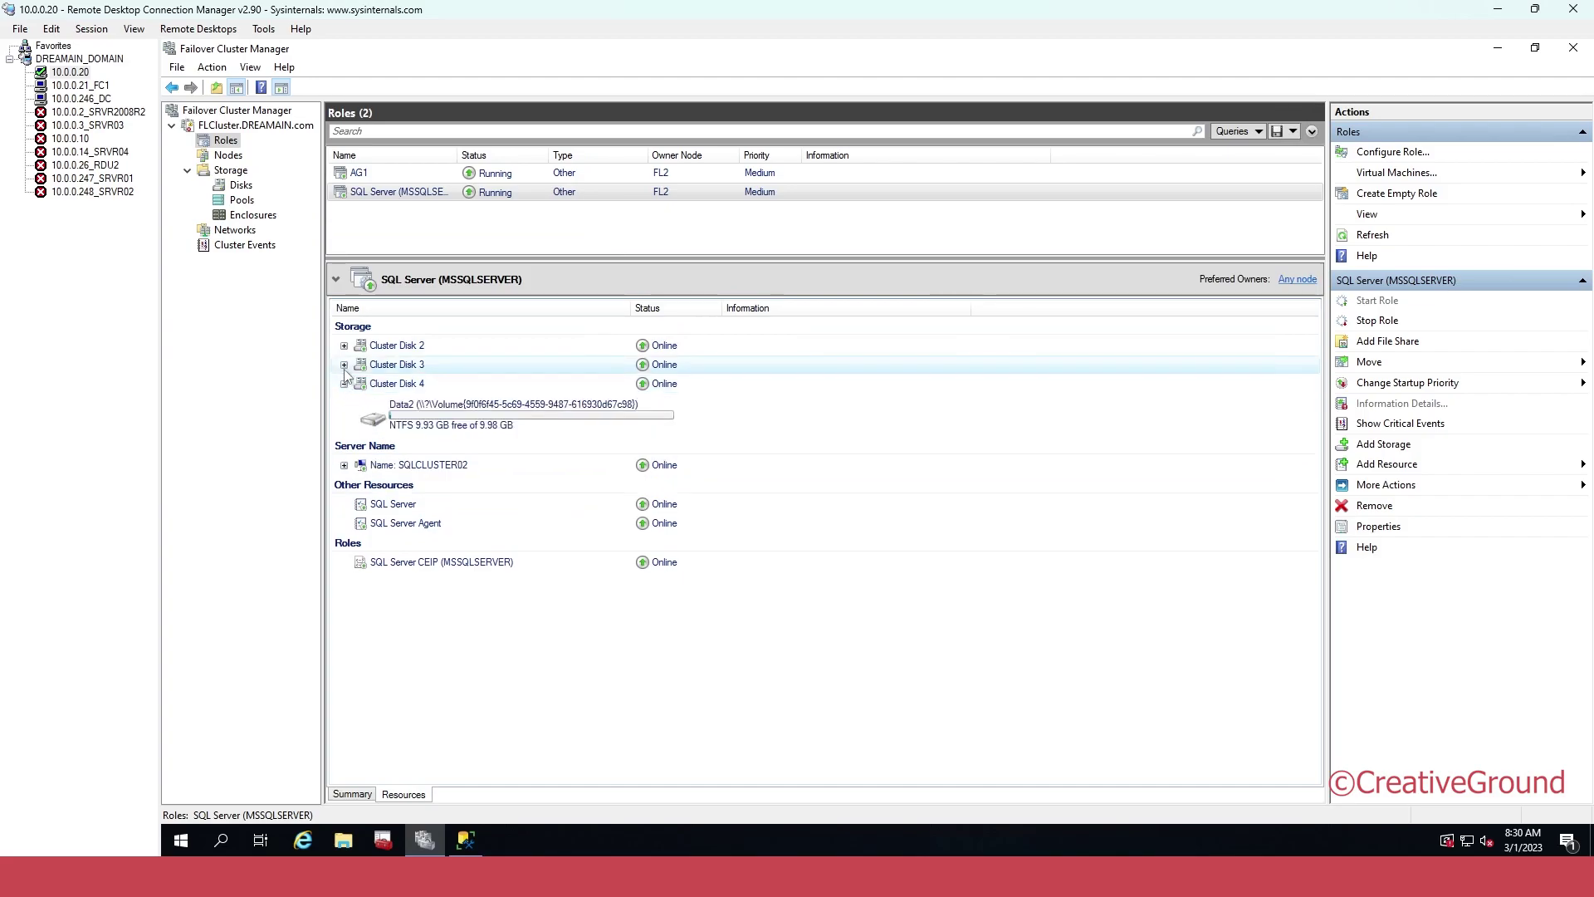
Expand Cluster Disk 3 and Cluster Disk 2, and assign drive letter O to the Data2 volume on Cluster Disk 4
click(344, 364)
click(343, 345)
right_click(470, 500)
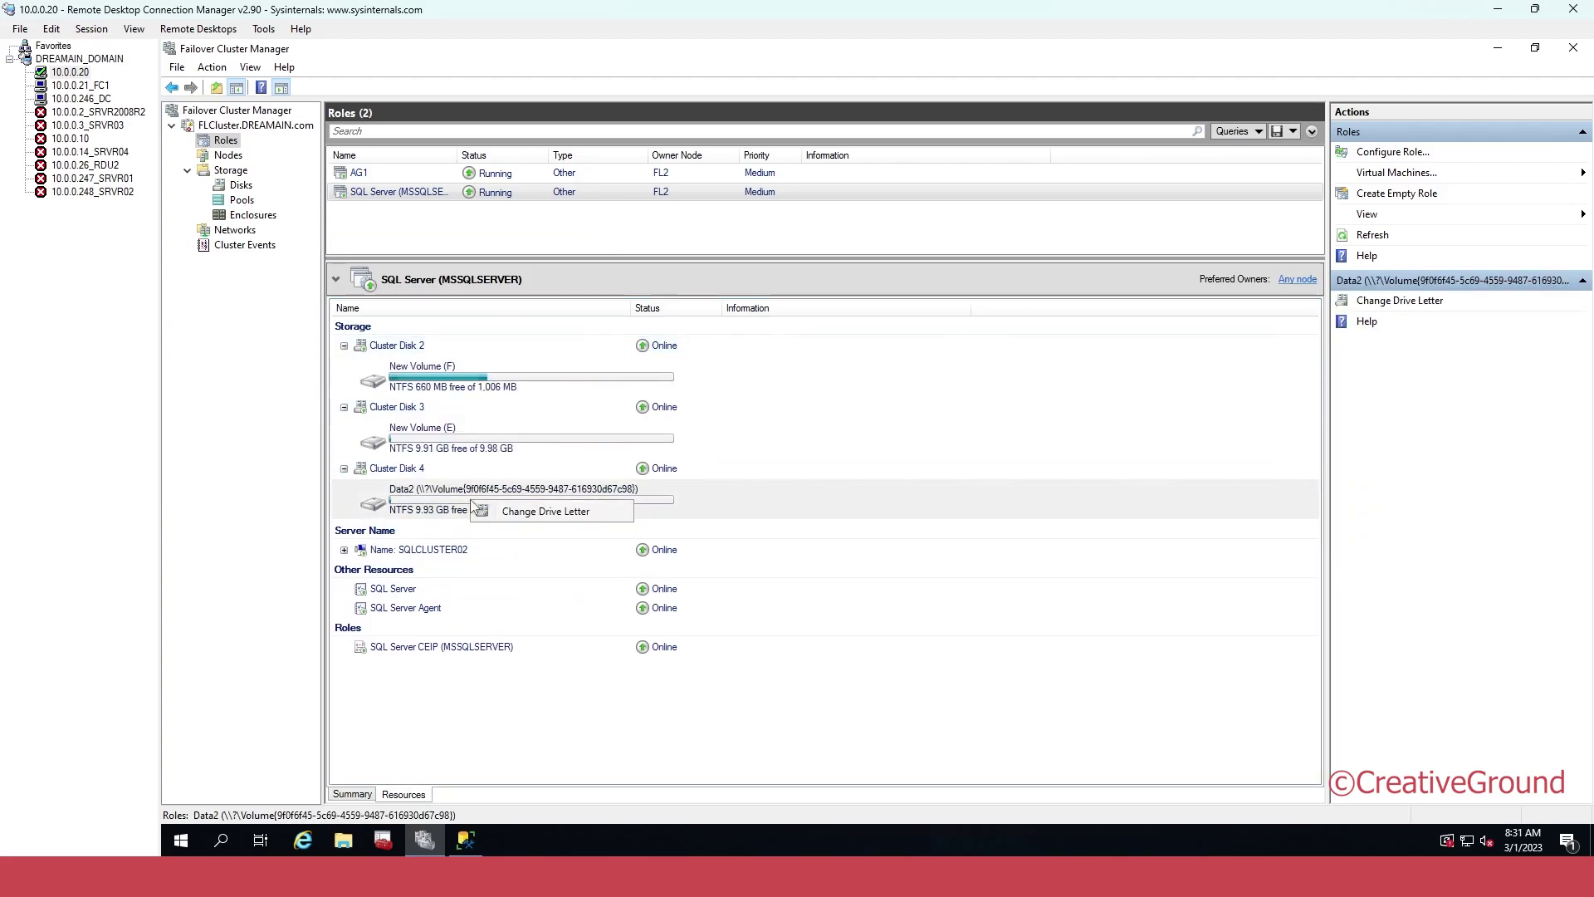
click(531, 512)
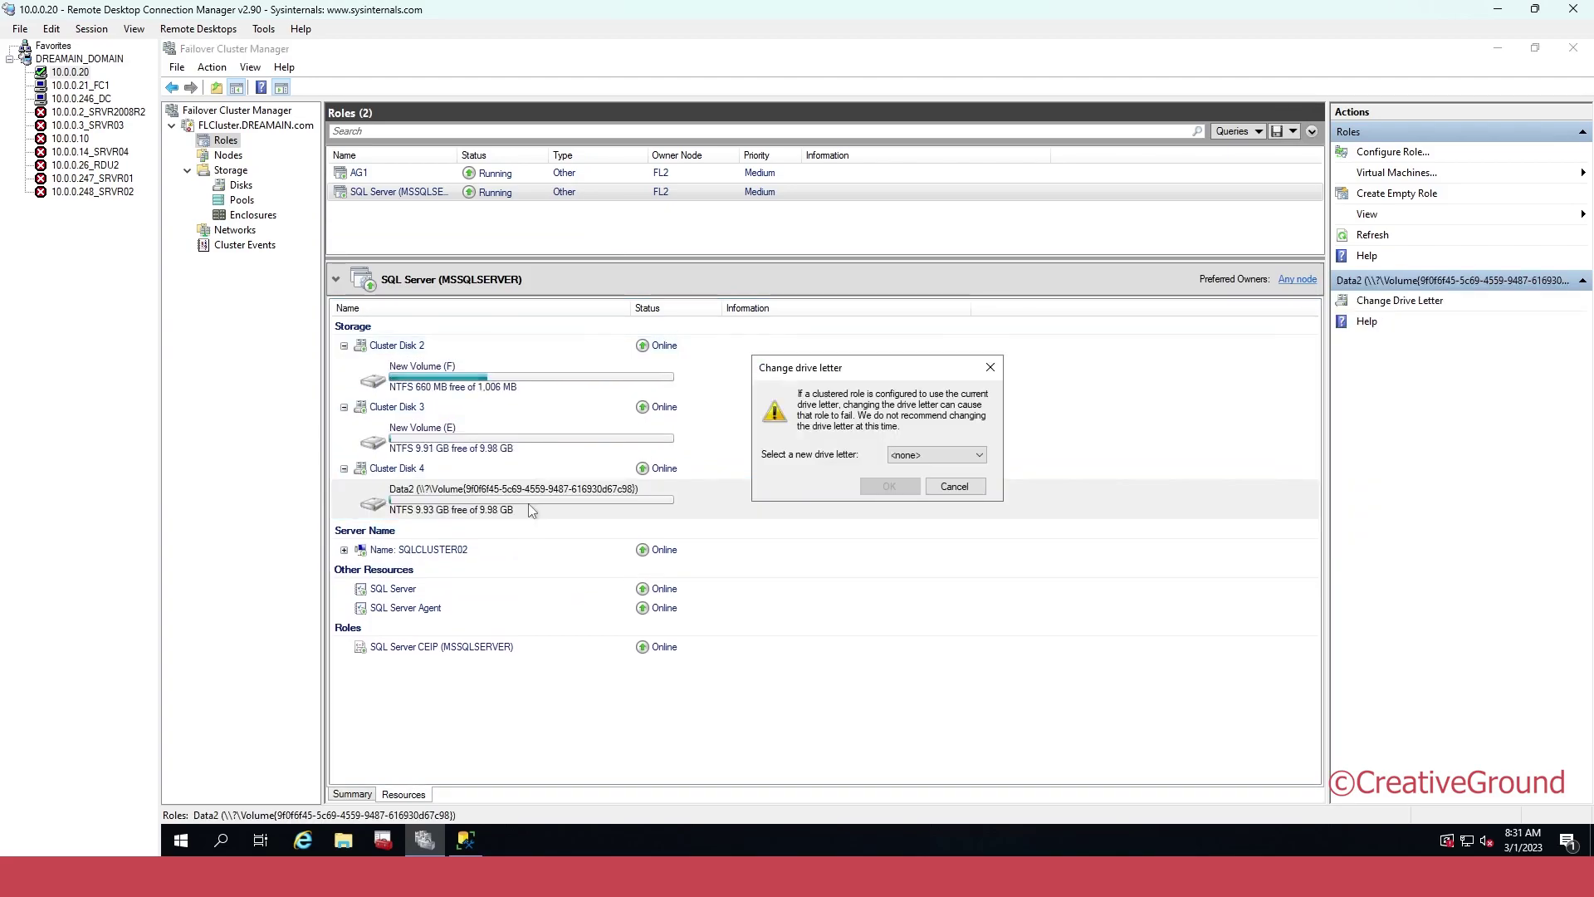
click(937, 455)
click(901, 567)
click(887, 487)
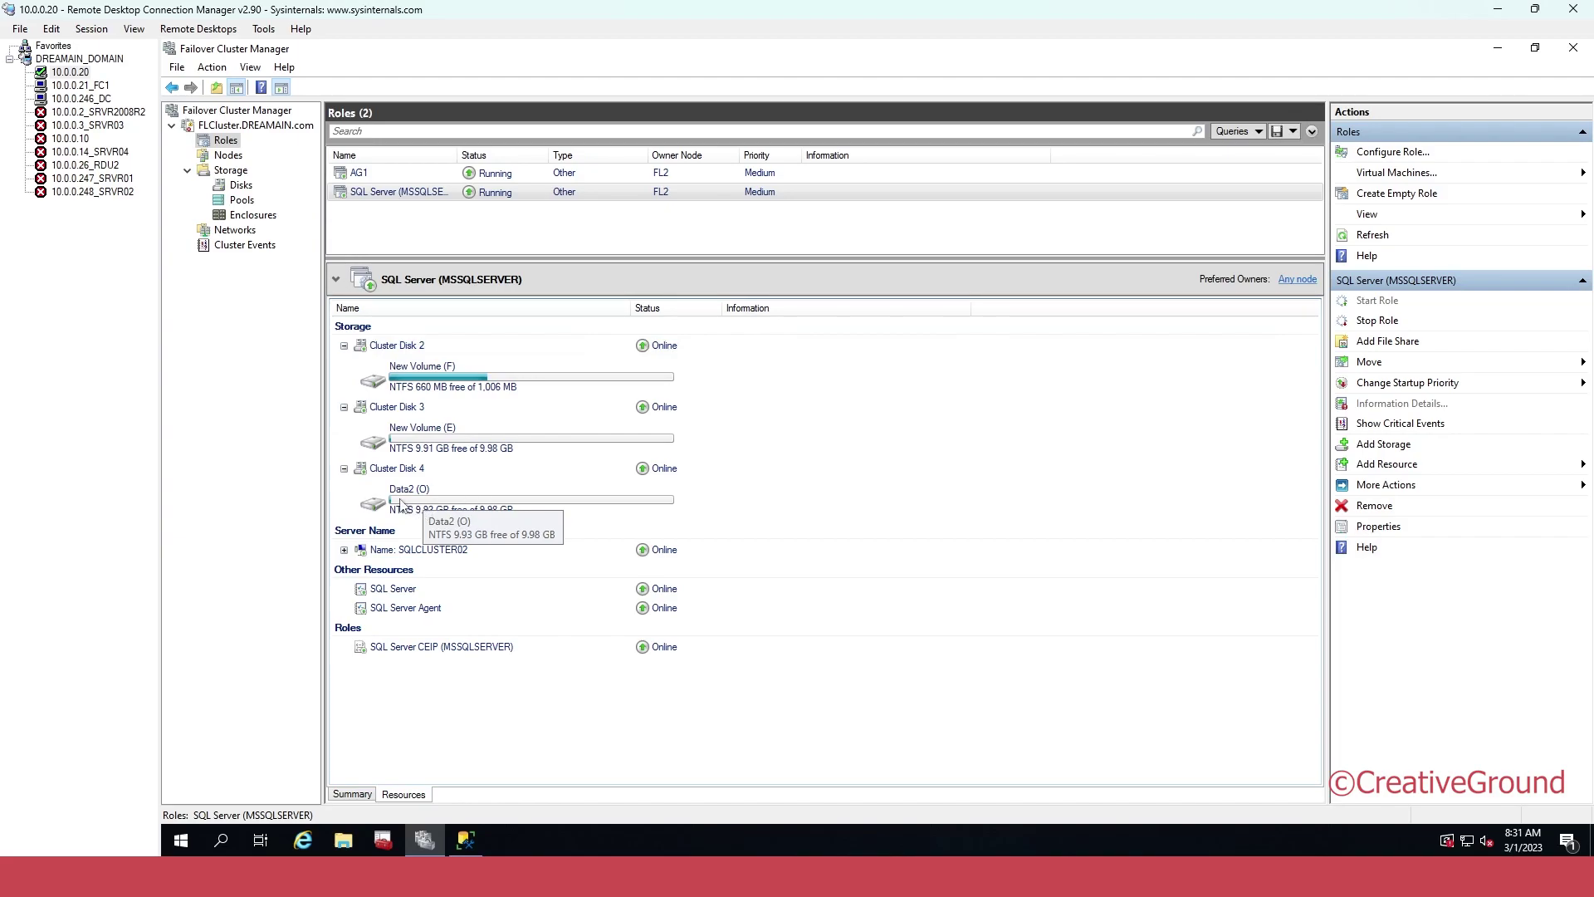
Minimize Failover Cluster Manager, switch to the 10.0.0.21_FC1 session and check the Data2 and New Volume drives in This PC
click(1535, 47)
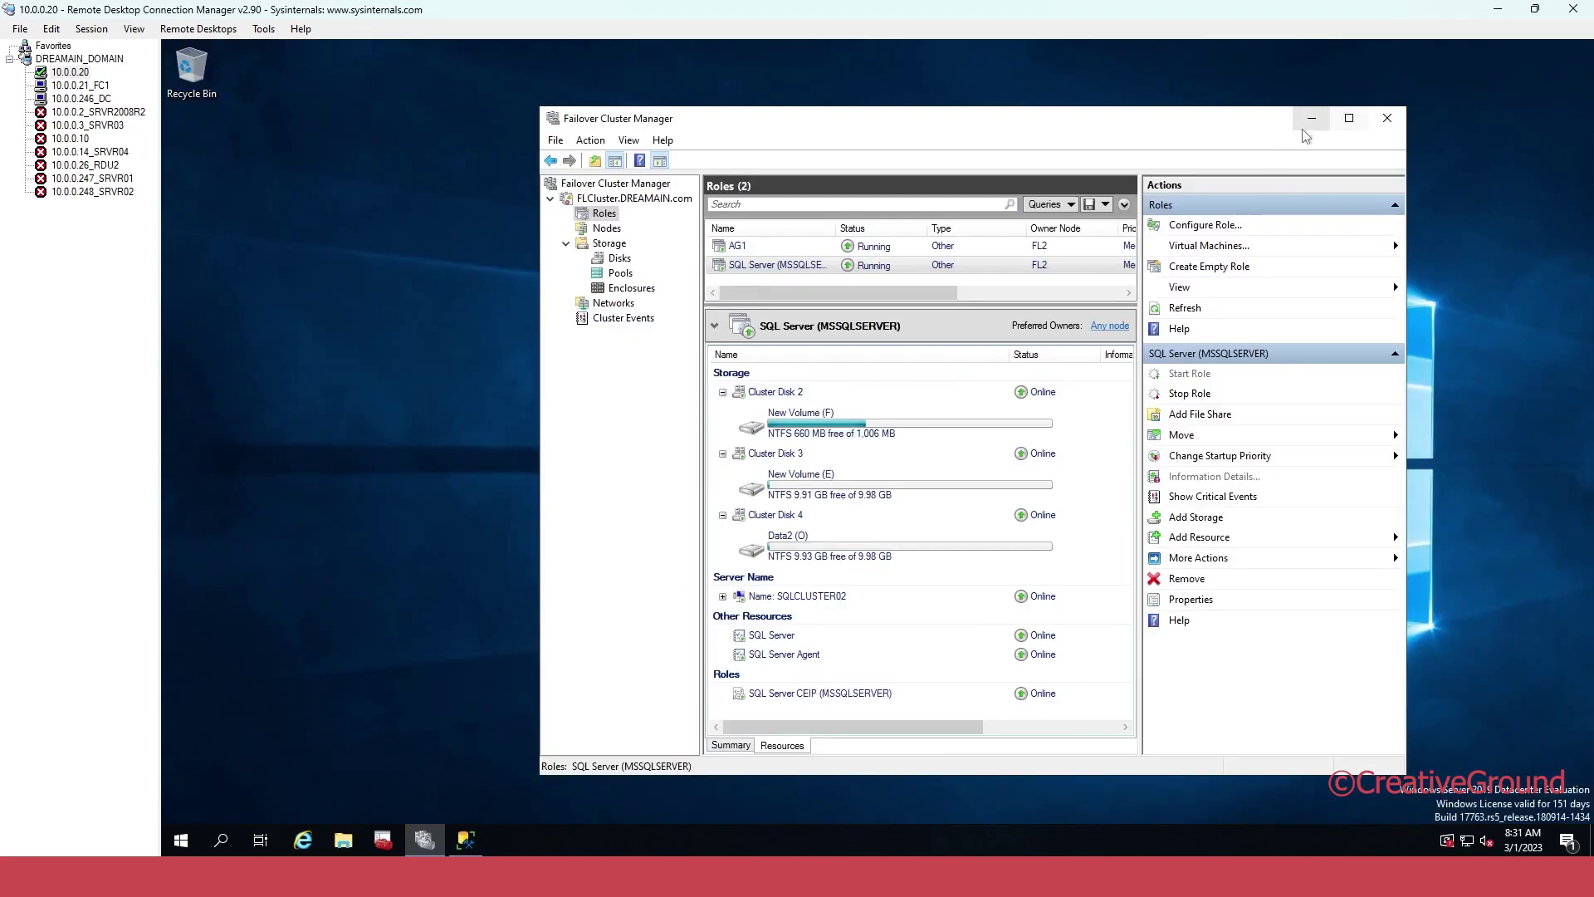
click(1310, 120)
click(80, 85)
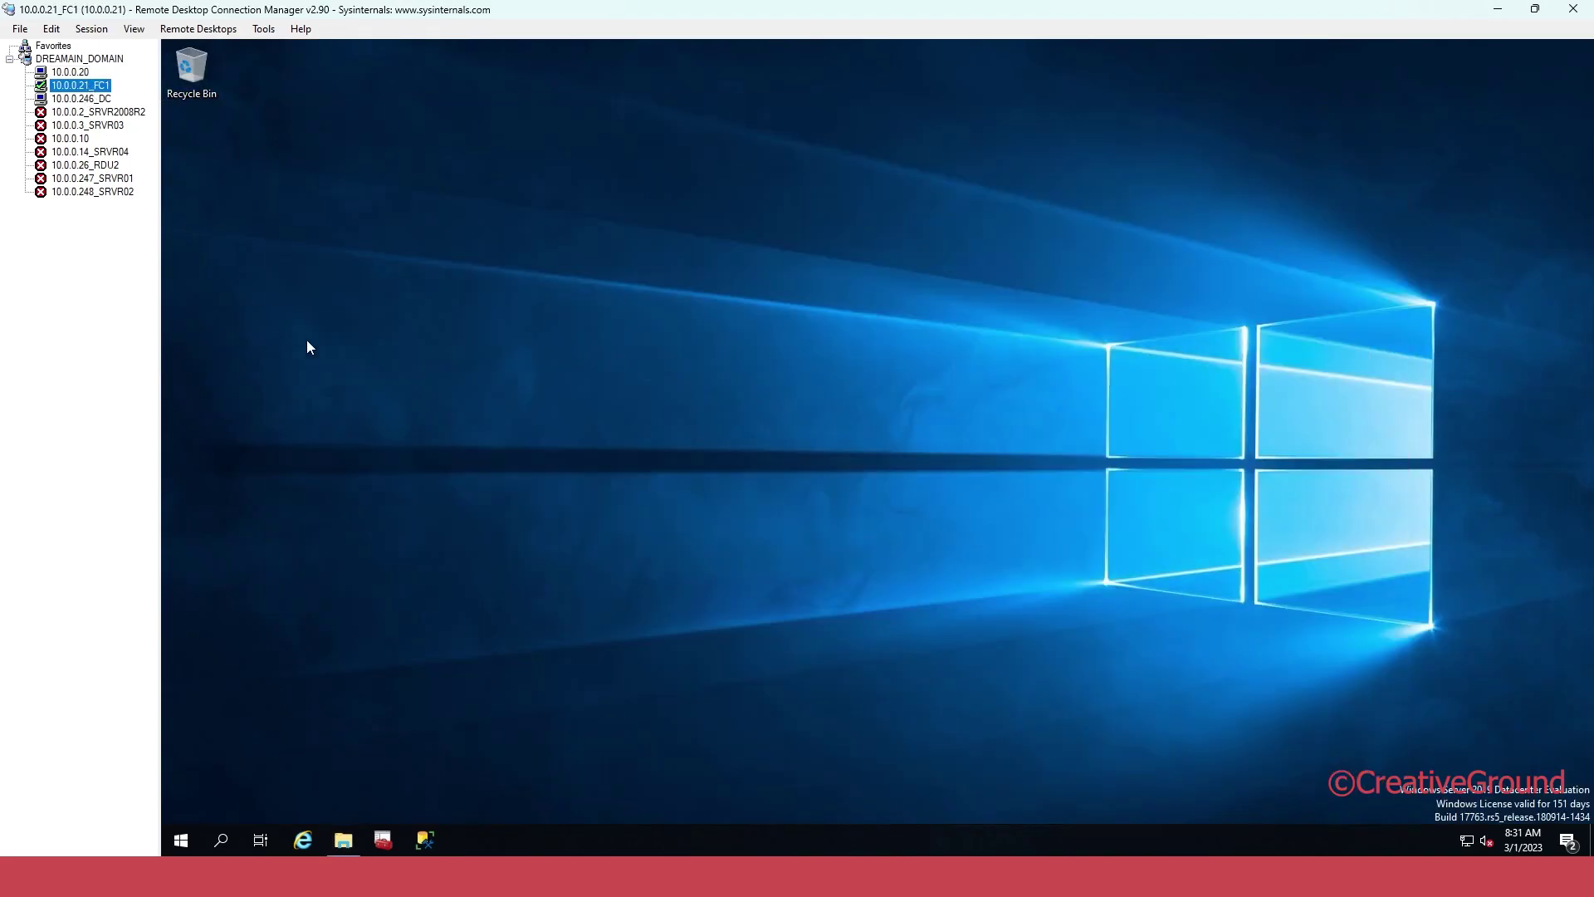
click(353, 835)
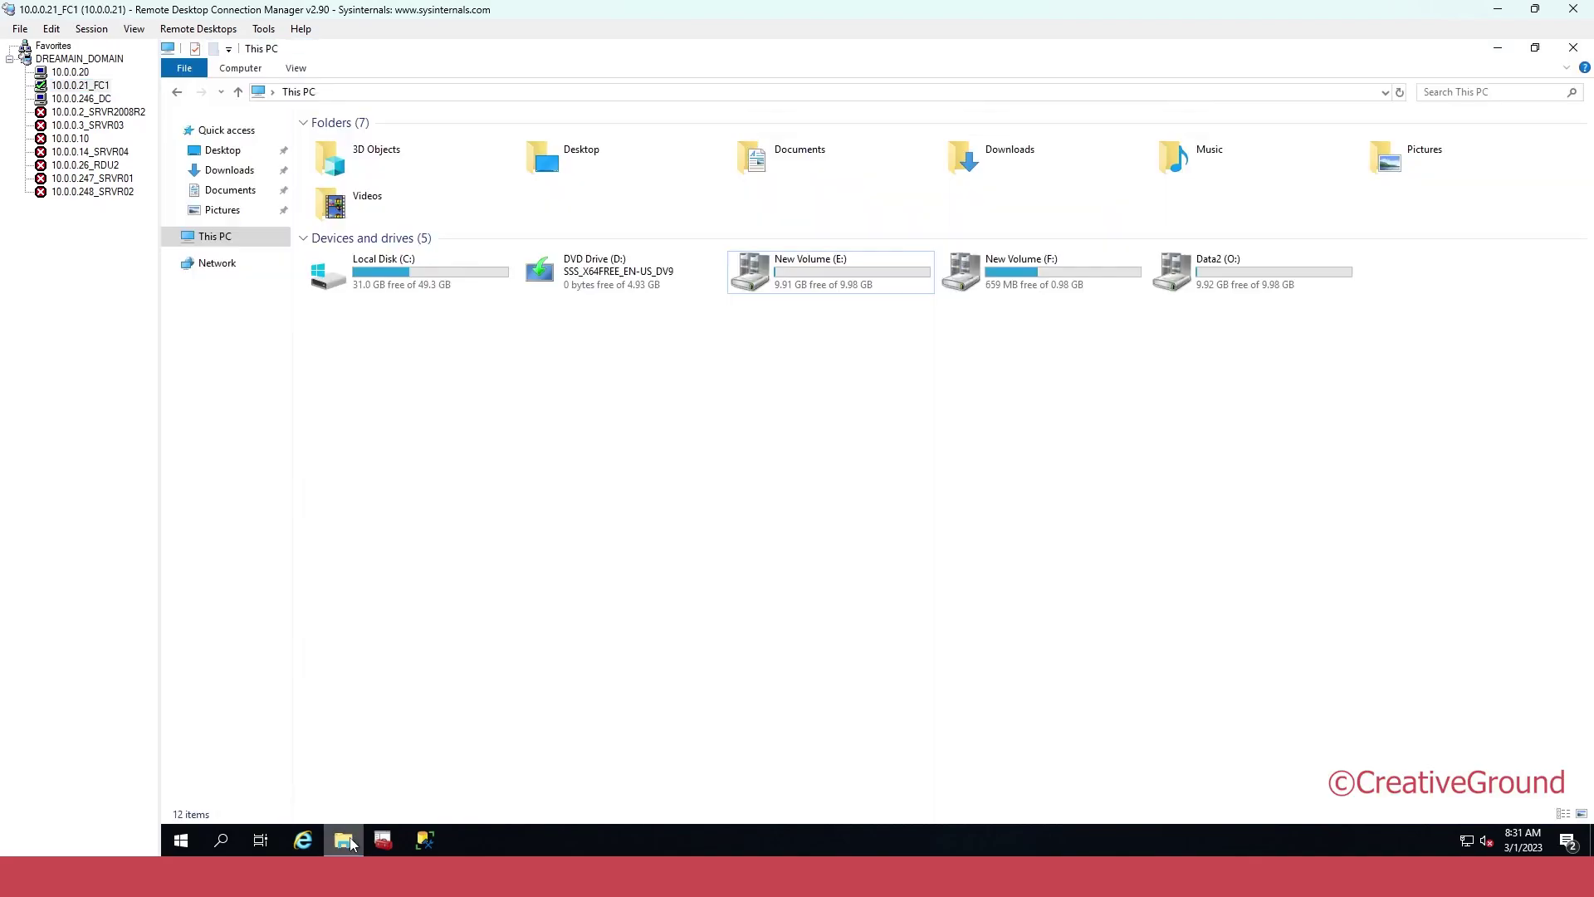
click(1260, 276)
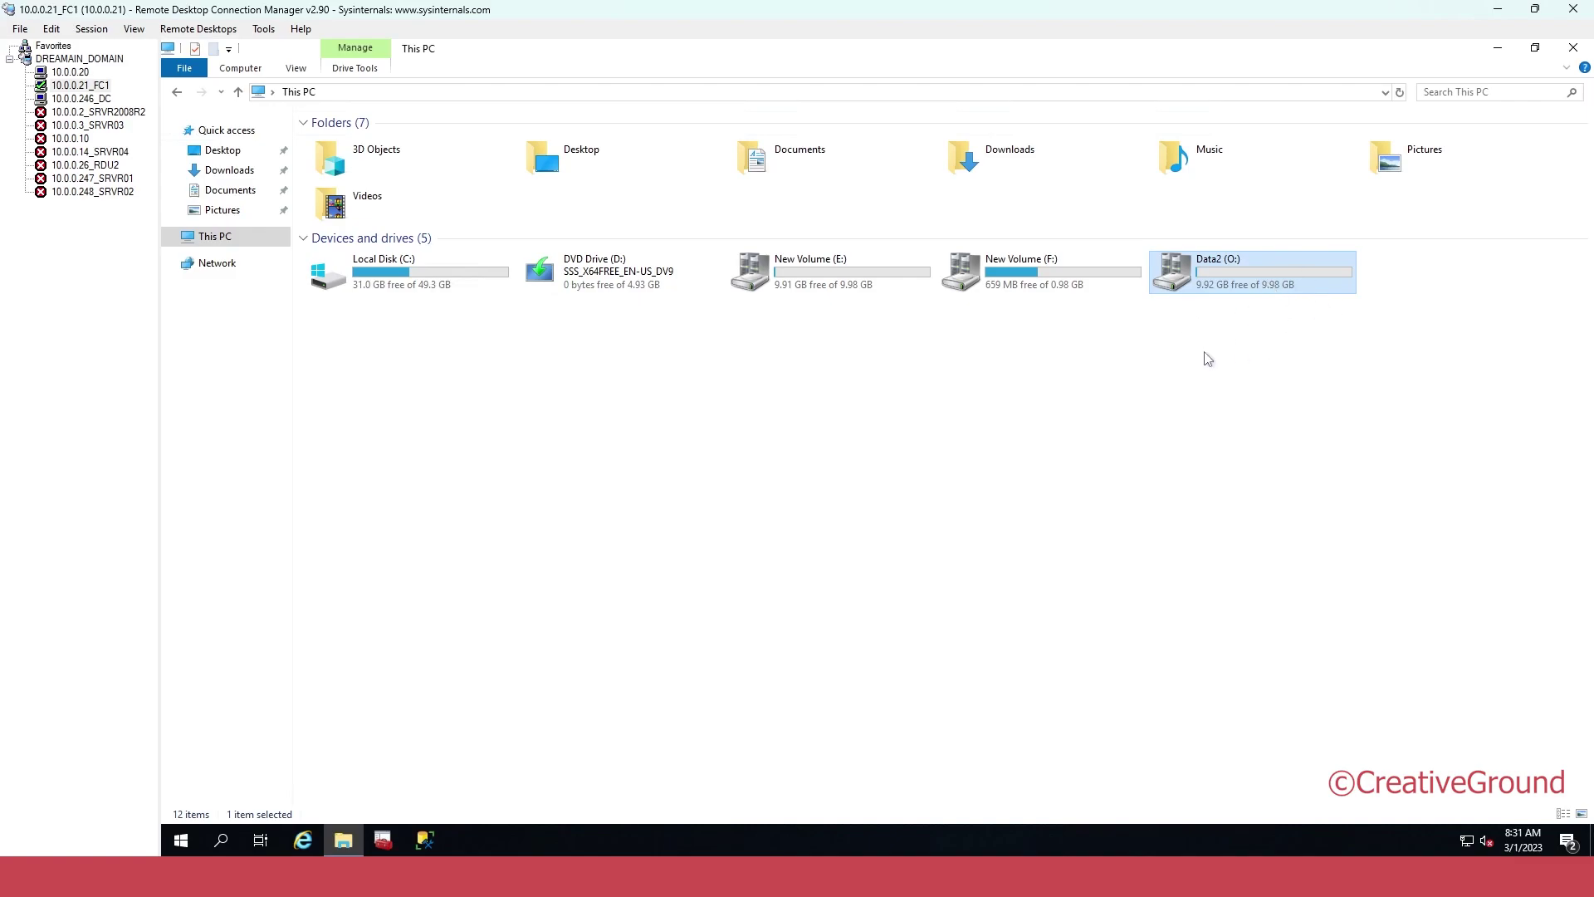
mouse_move(1221, 289)
click(1077, 289)
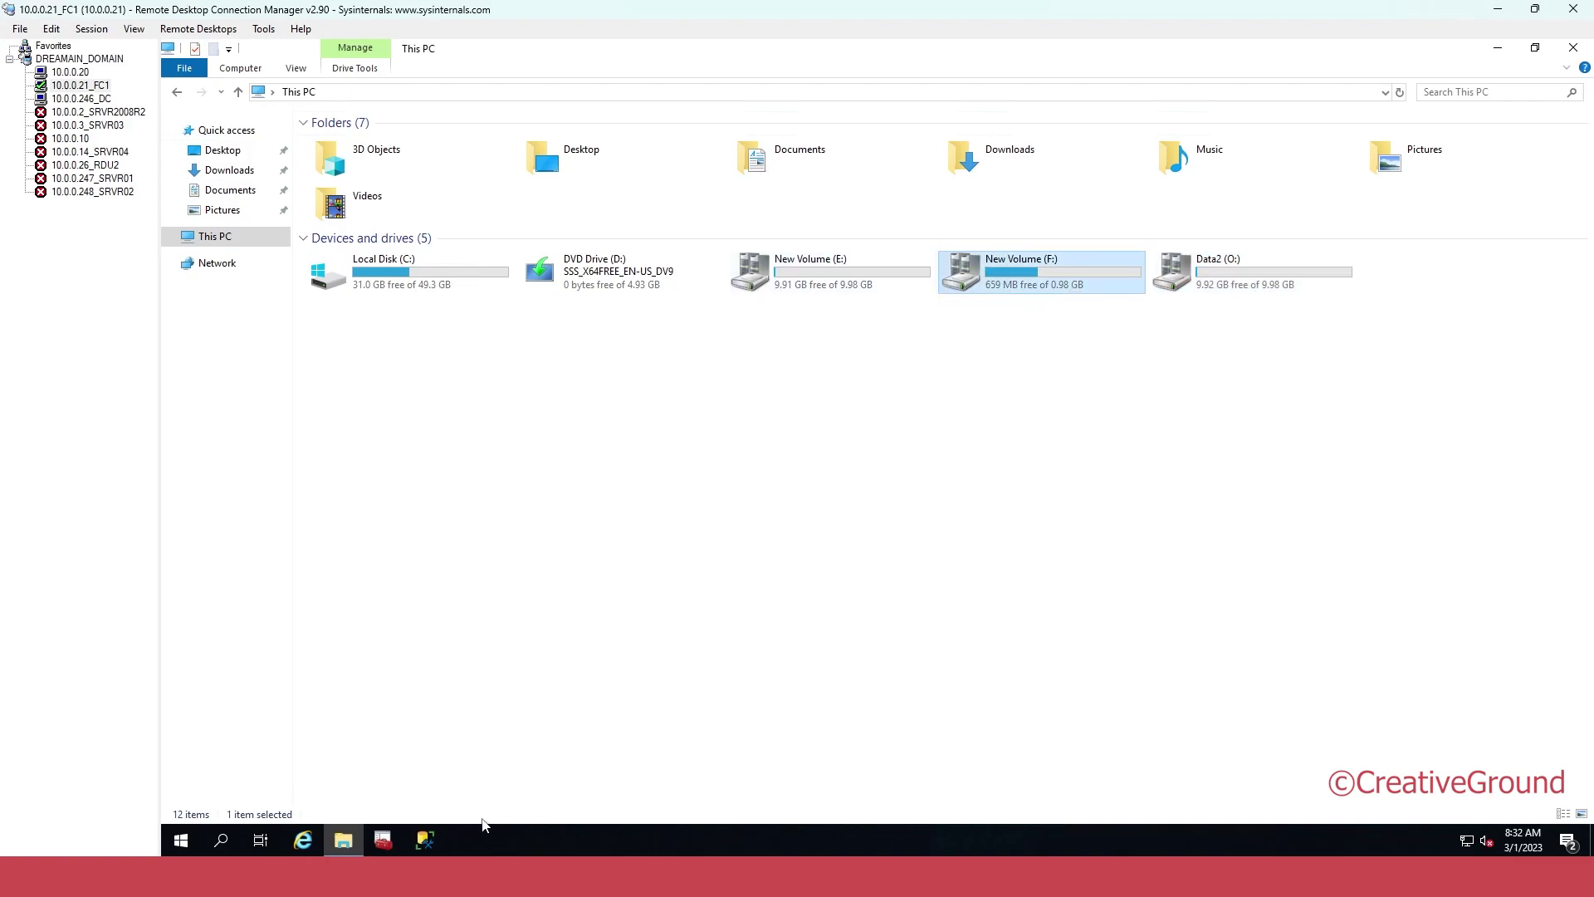
Open SQL Server Management Studio, connect to SQLCLUSTER02 with Windows Authentication and narrow the Object Explorer pane
click(424, 843)
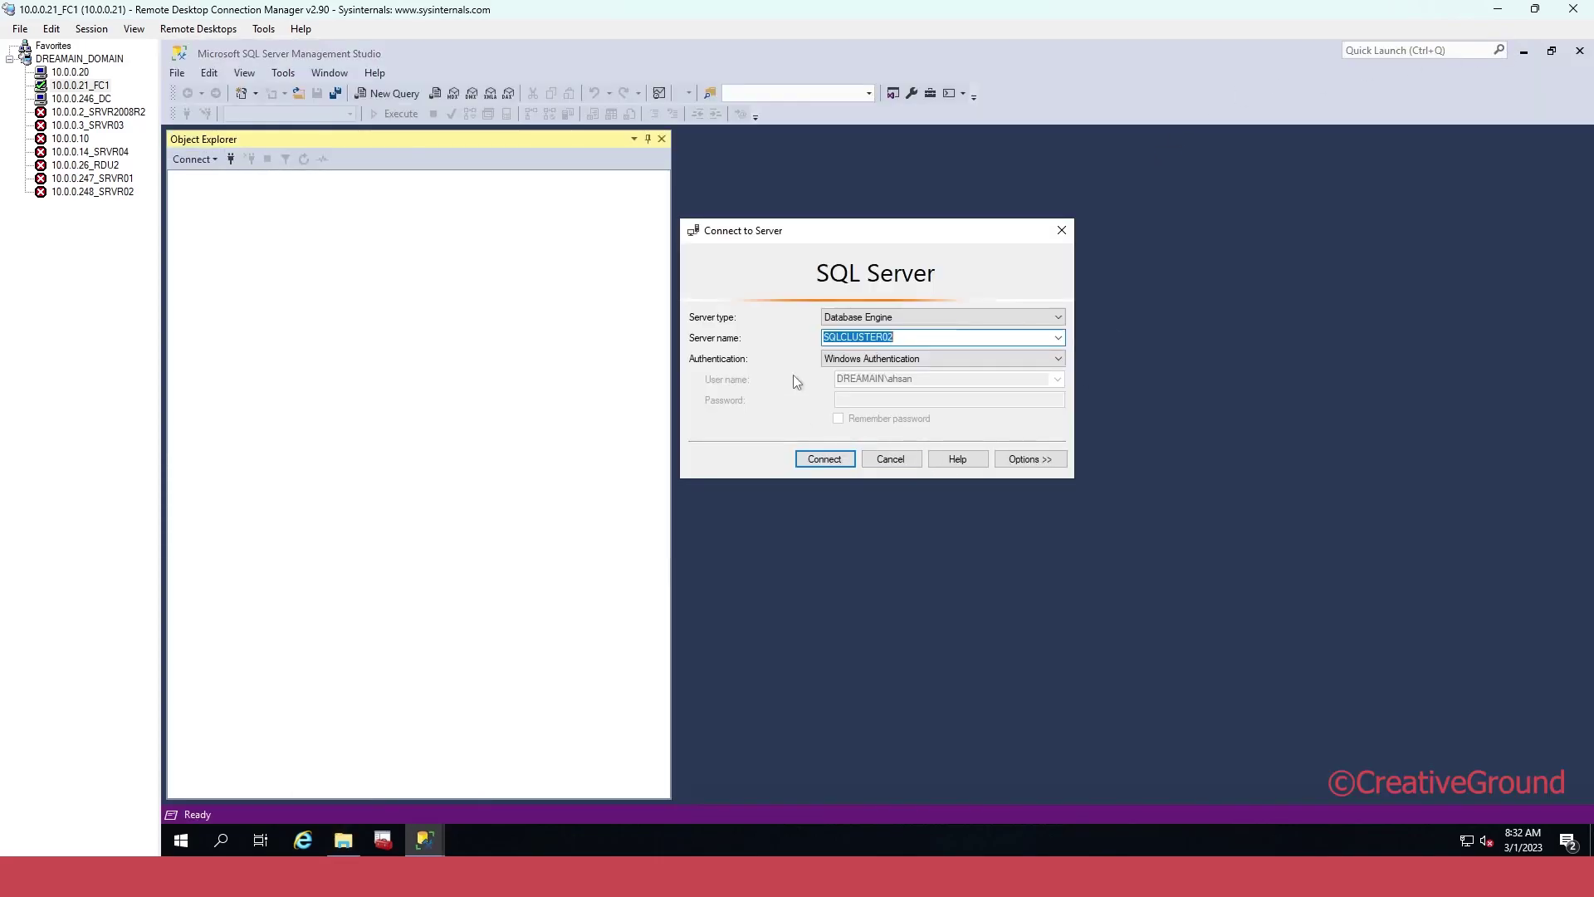
click(818, 459)
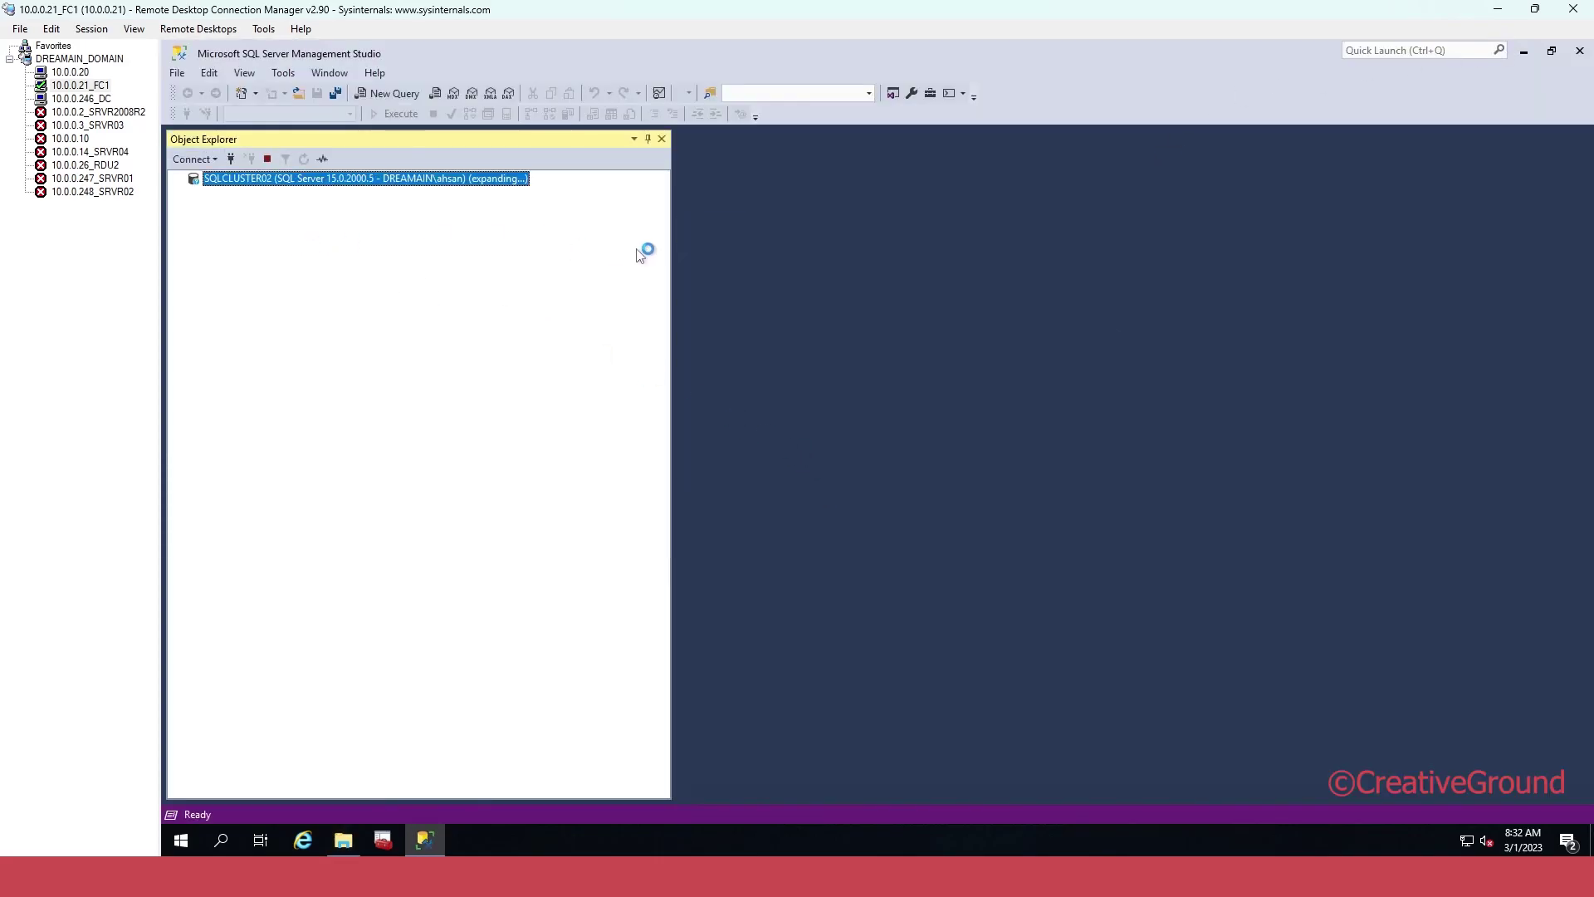
drag(672, 249, 512, 249)
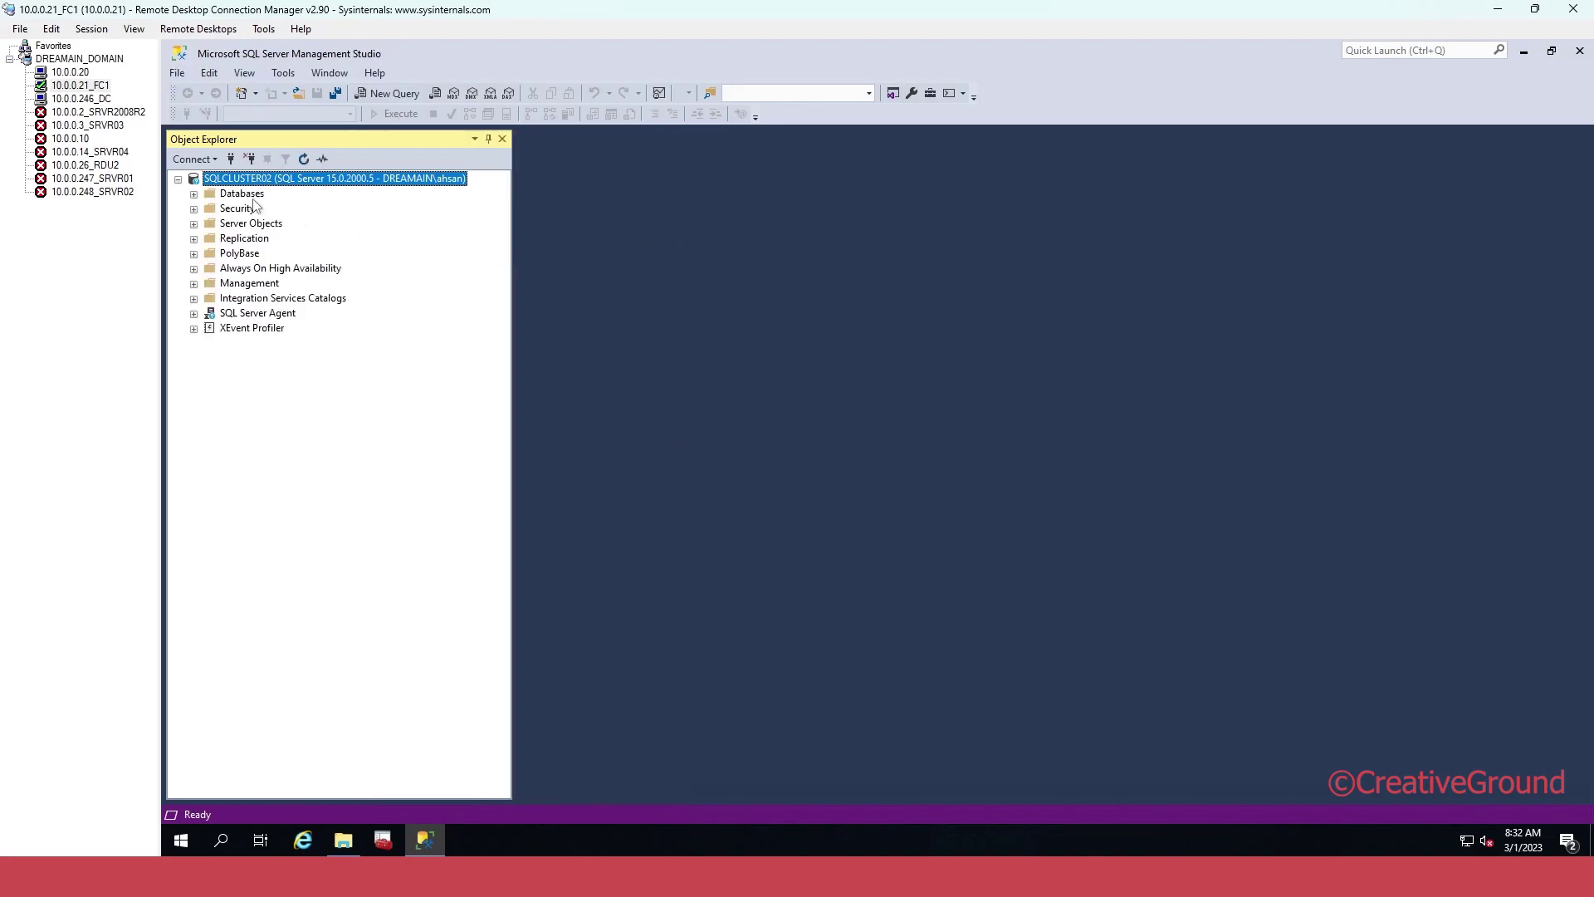
Start a new database named tesr001 and bring the file paths of its database files into view
right_click(251, 196)
click(297, 207)
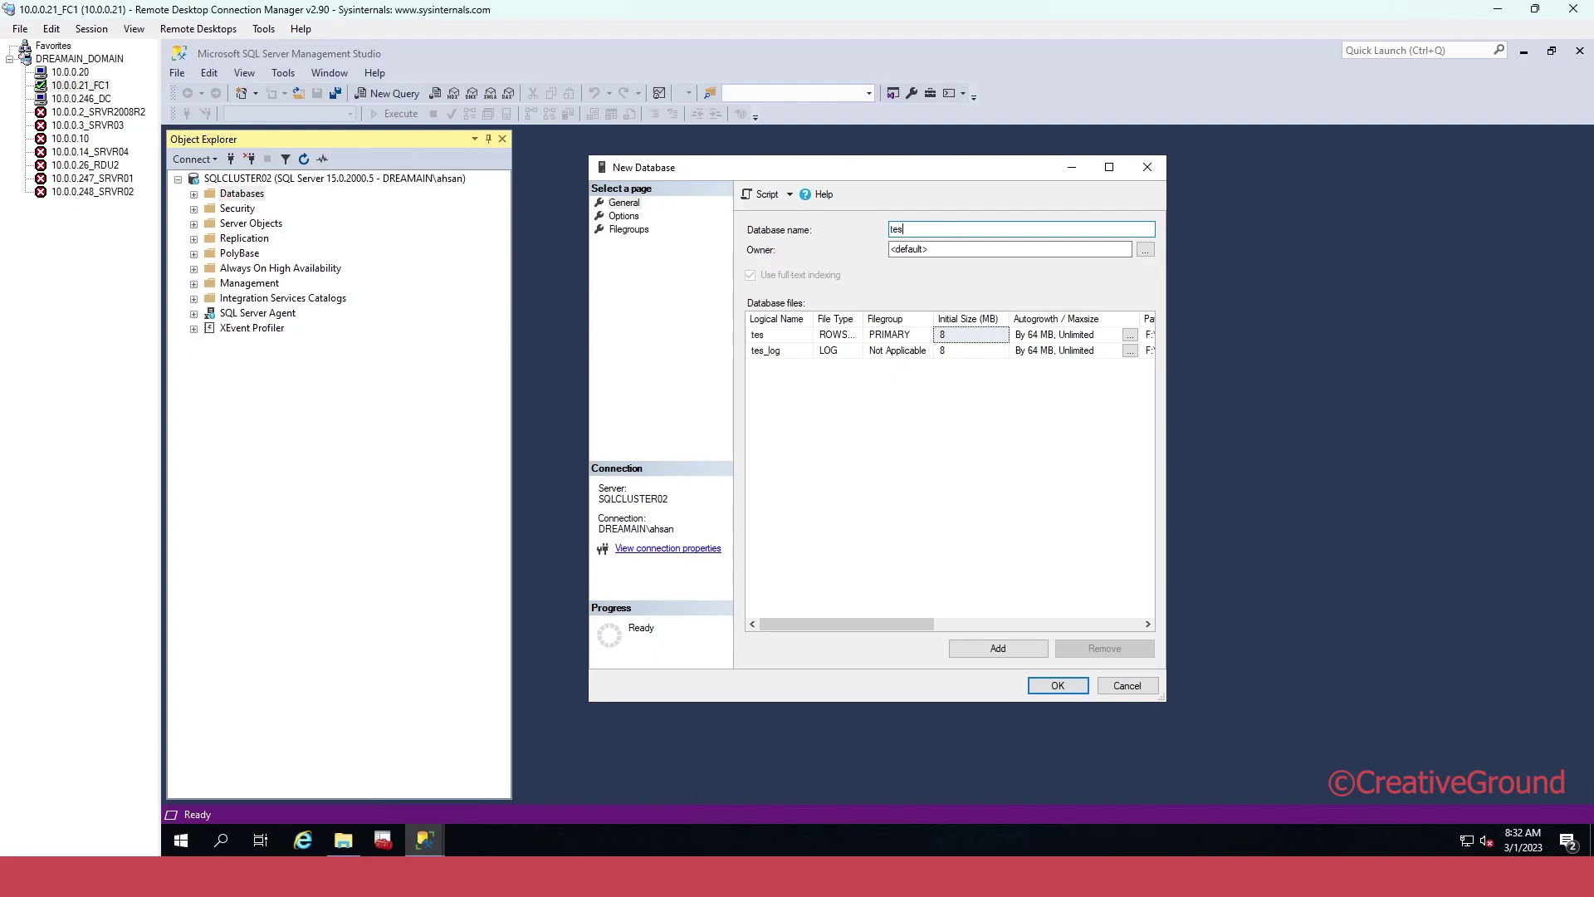
text(tesr001)
drag(868, 623, 1013, 625)
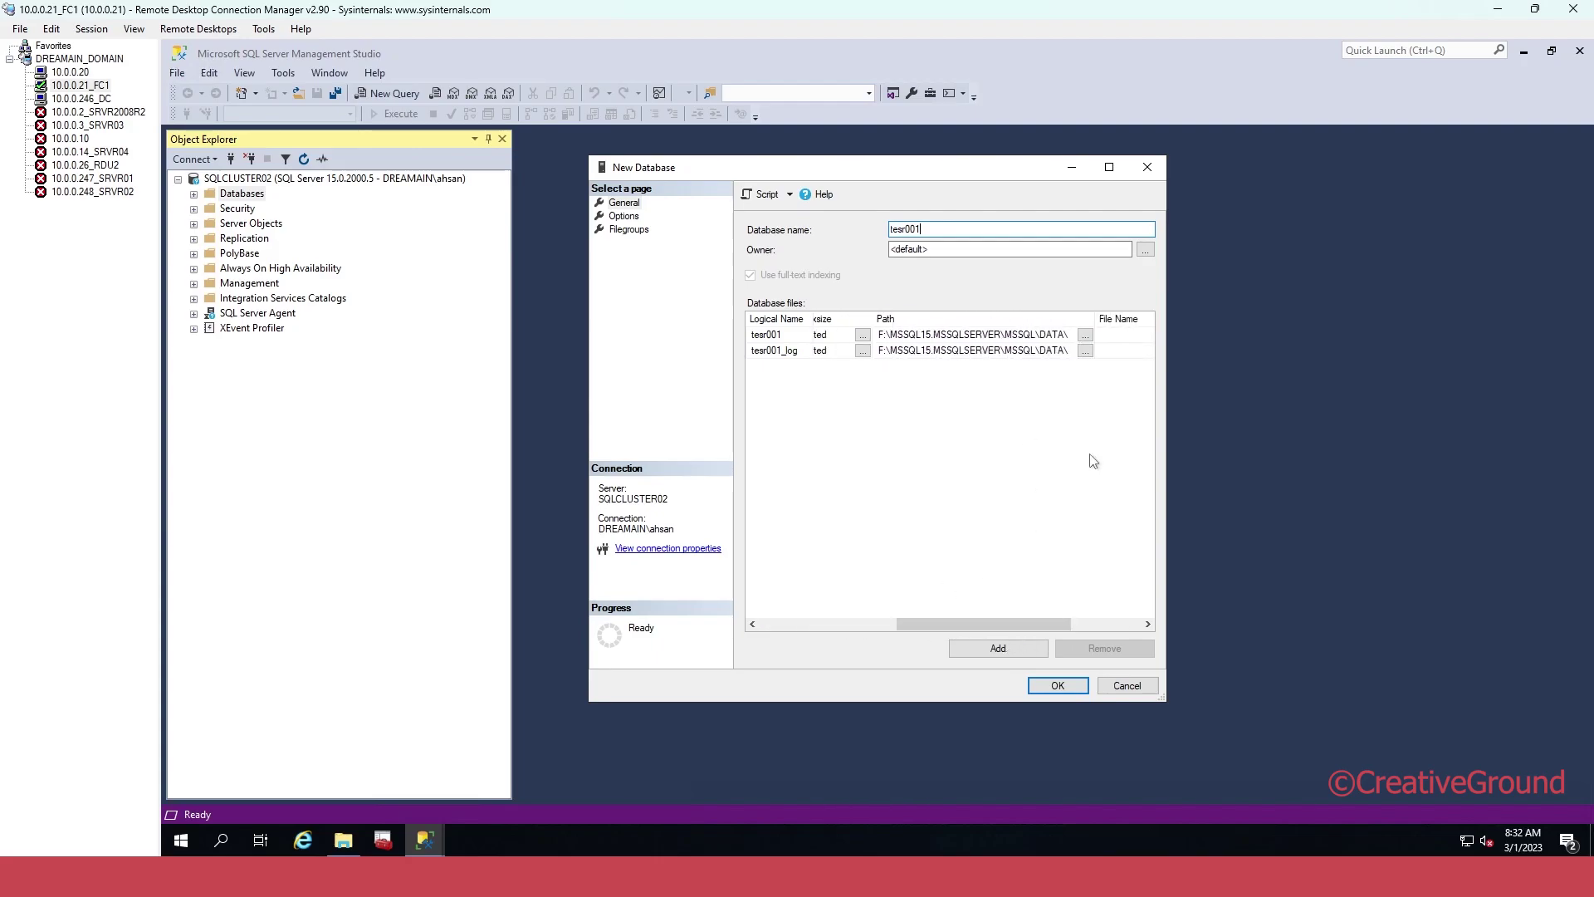
Browse for the tesr001 data file's folder and compare the drives offered there with those in This PC
click(1085, 335)
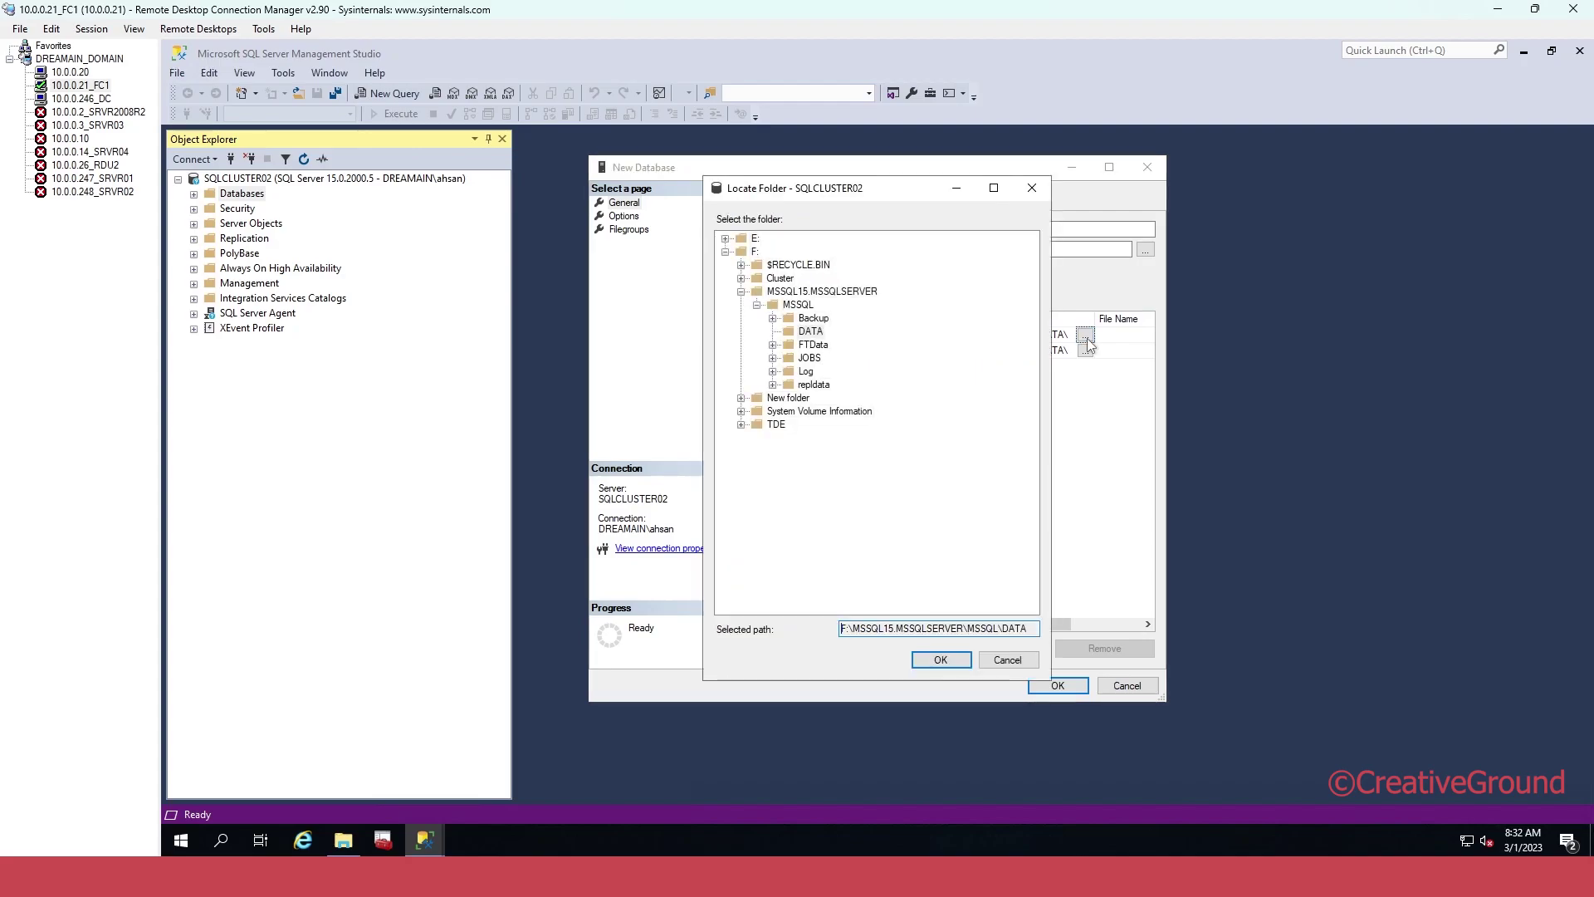
click(724, 252)
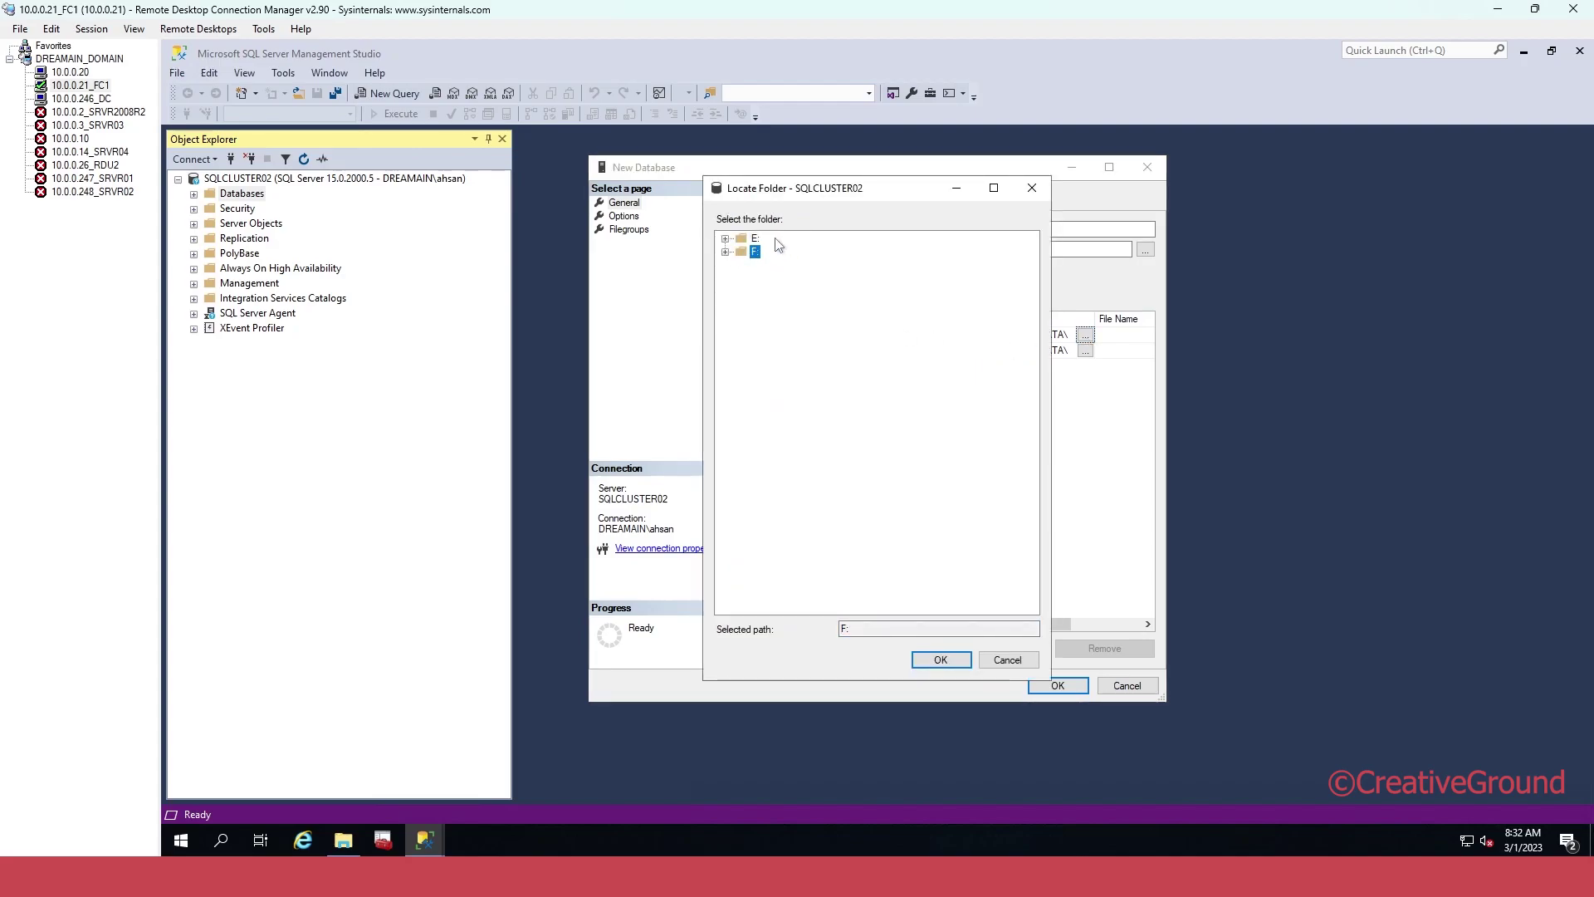
click(756, 239)
click(758, 252)
click(756, 239)
click(757, 254)
click(343, 841)
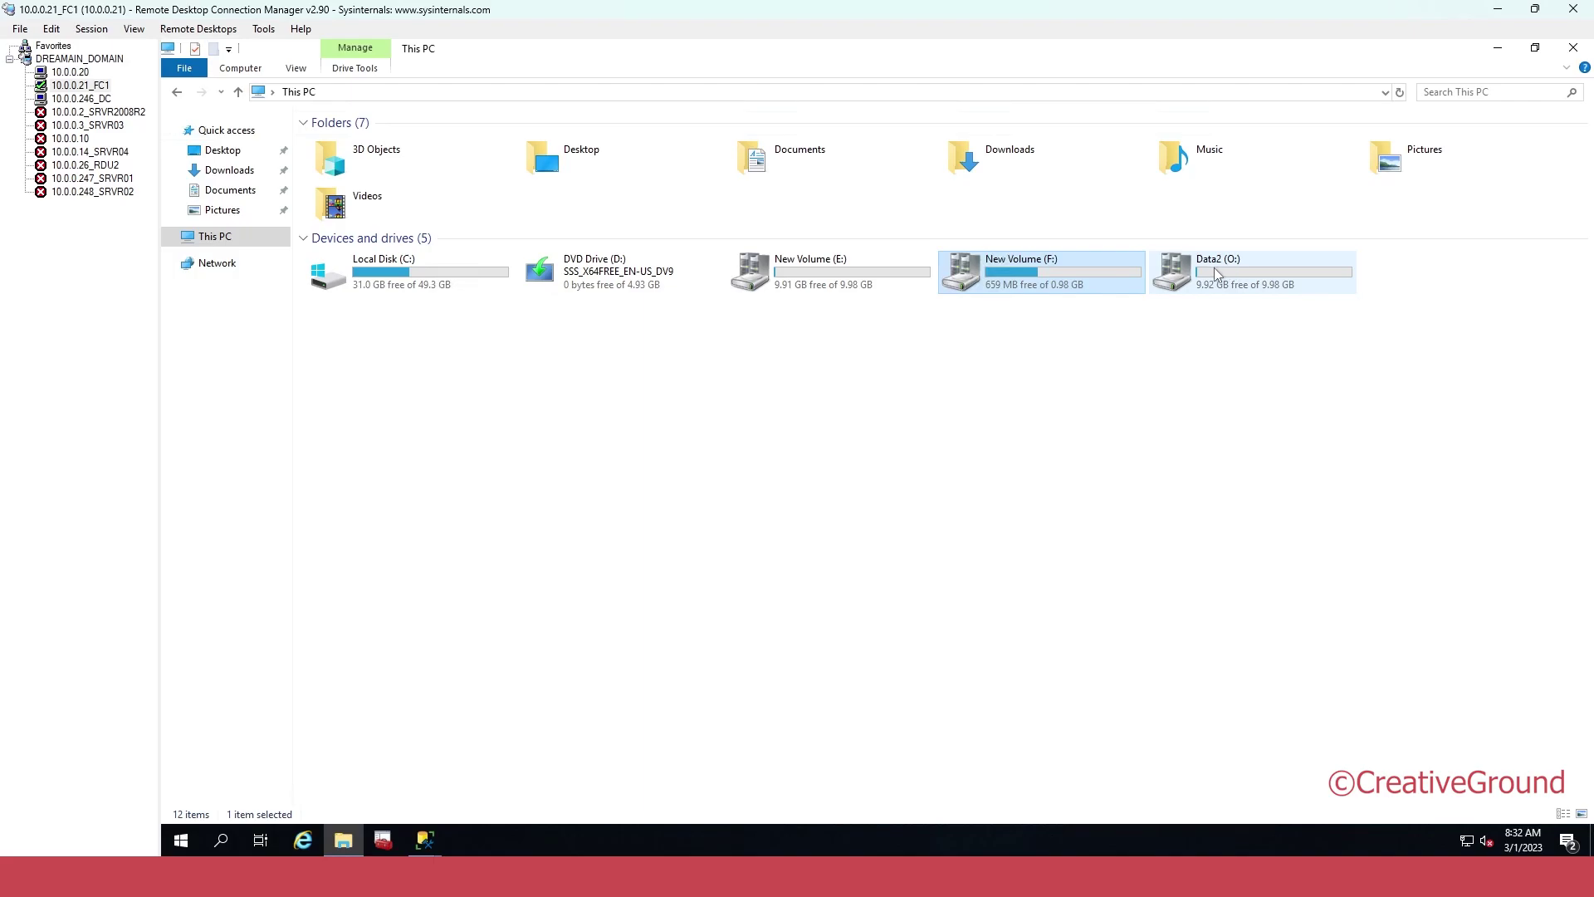
click(1499, 50)
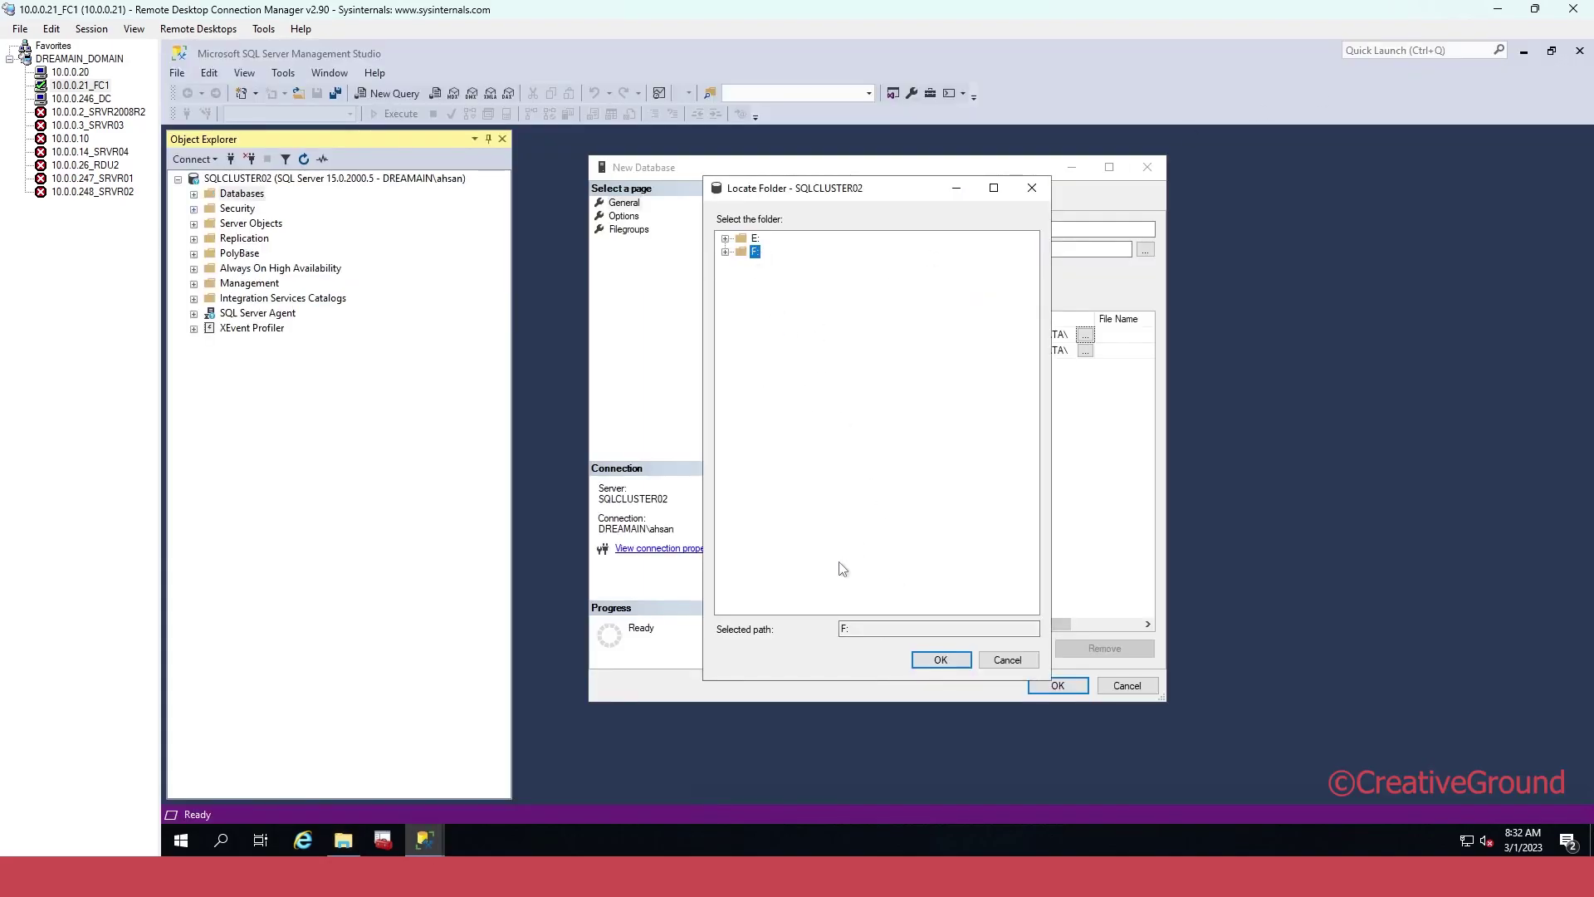
Set the path of both the tesr001 data file and the tesr001_log file to E:\Data
click(725, 251)
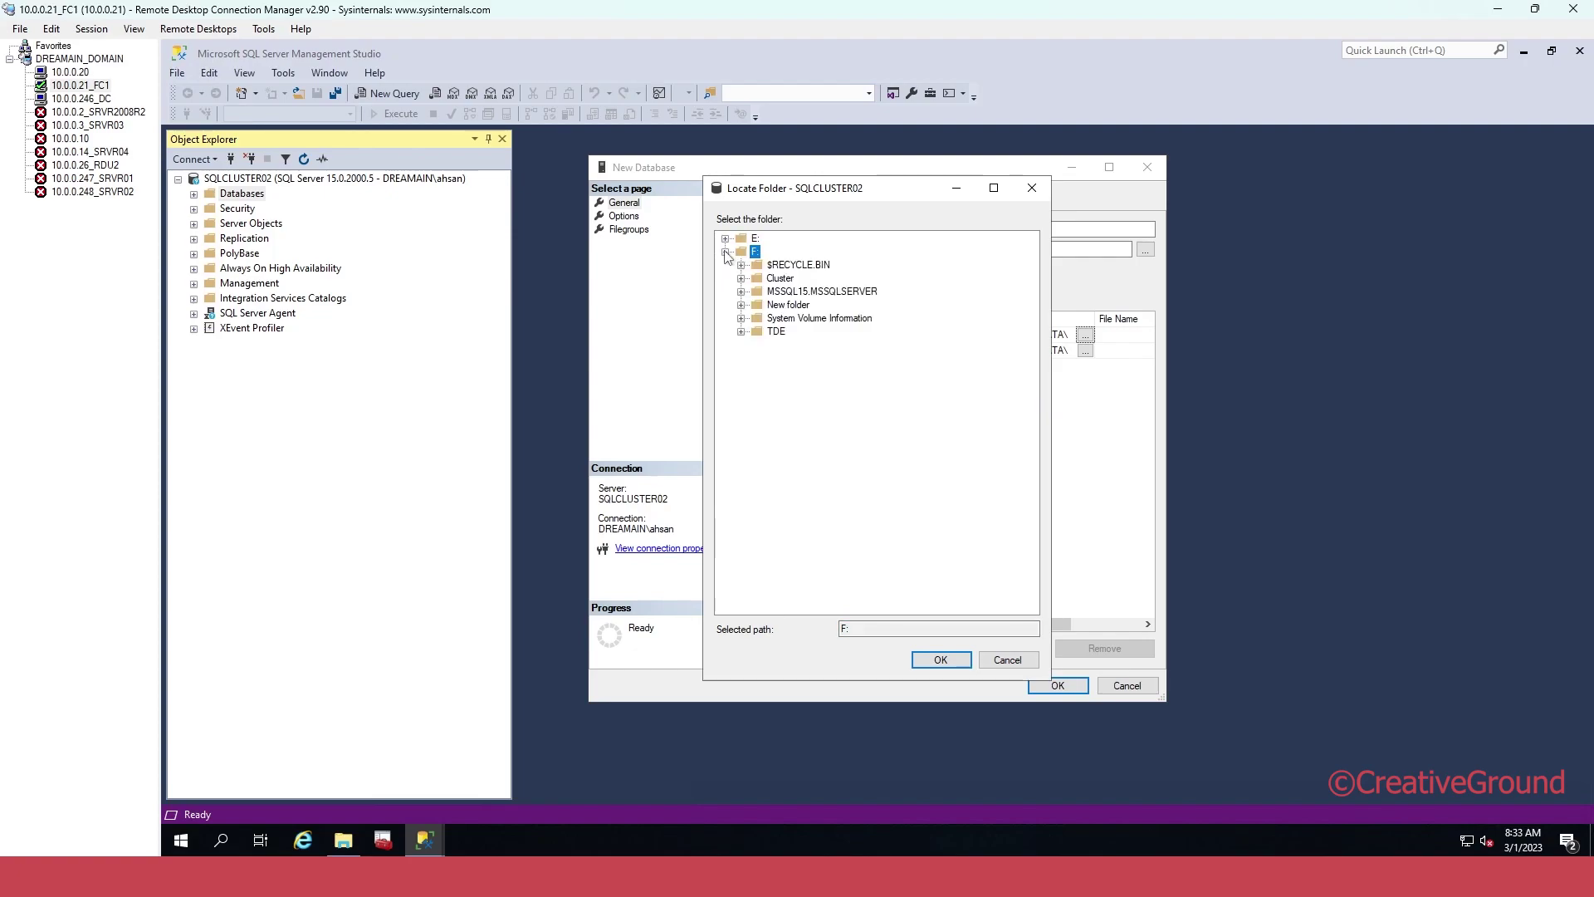
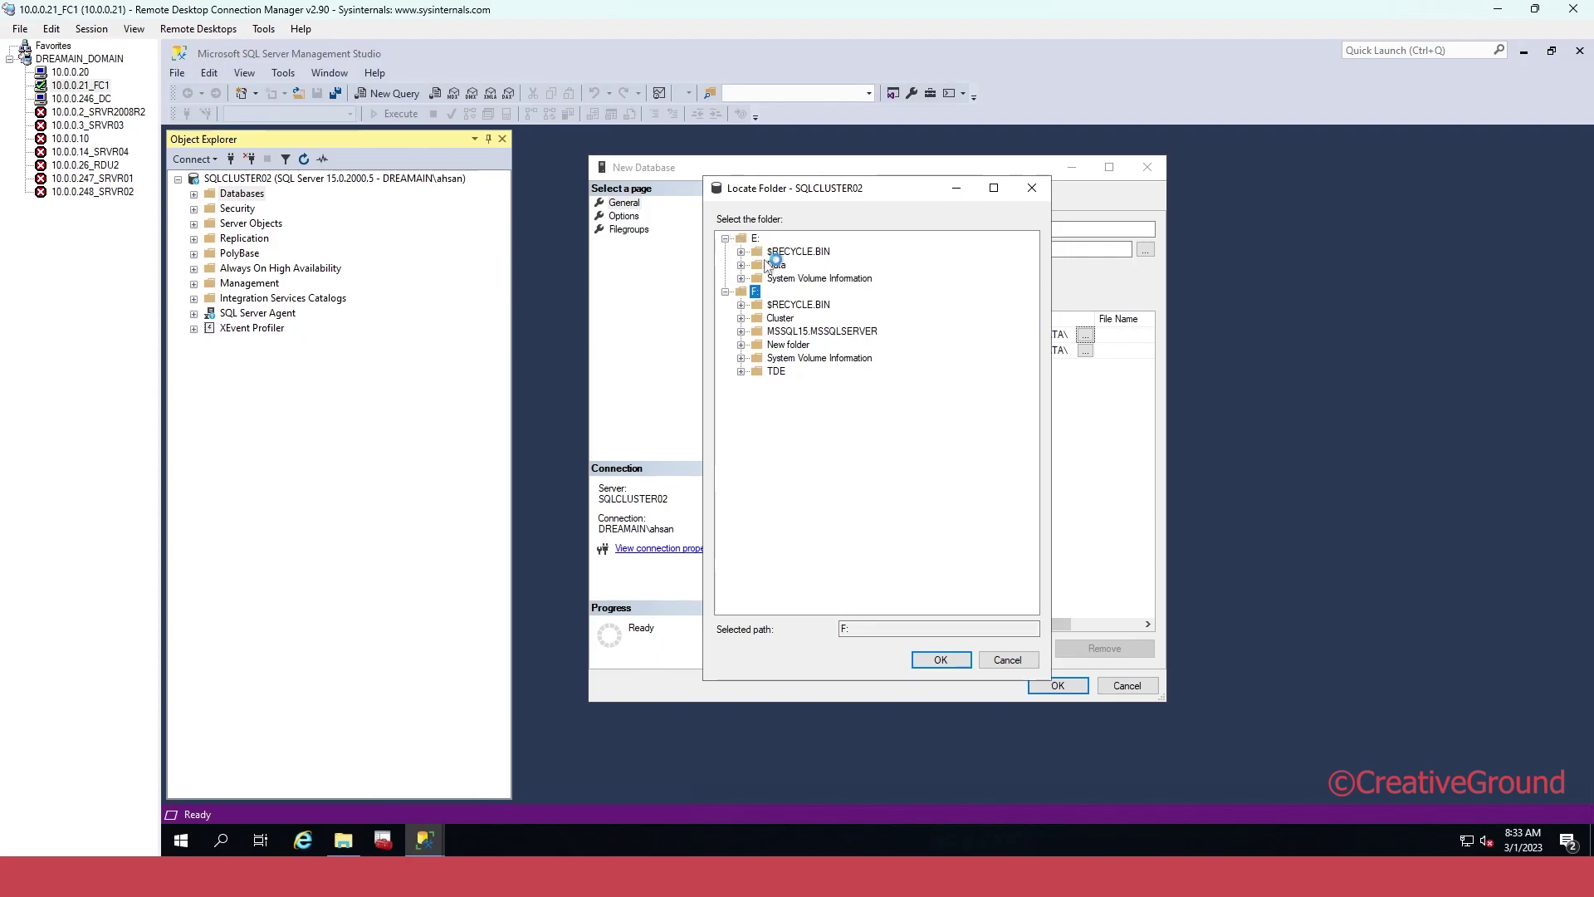
click(777, 264)
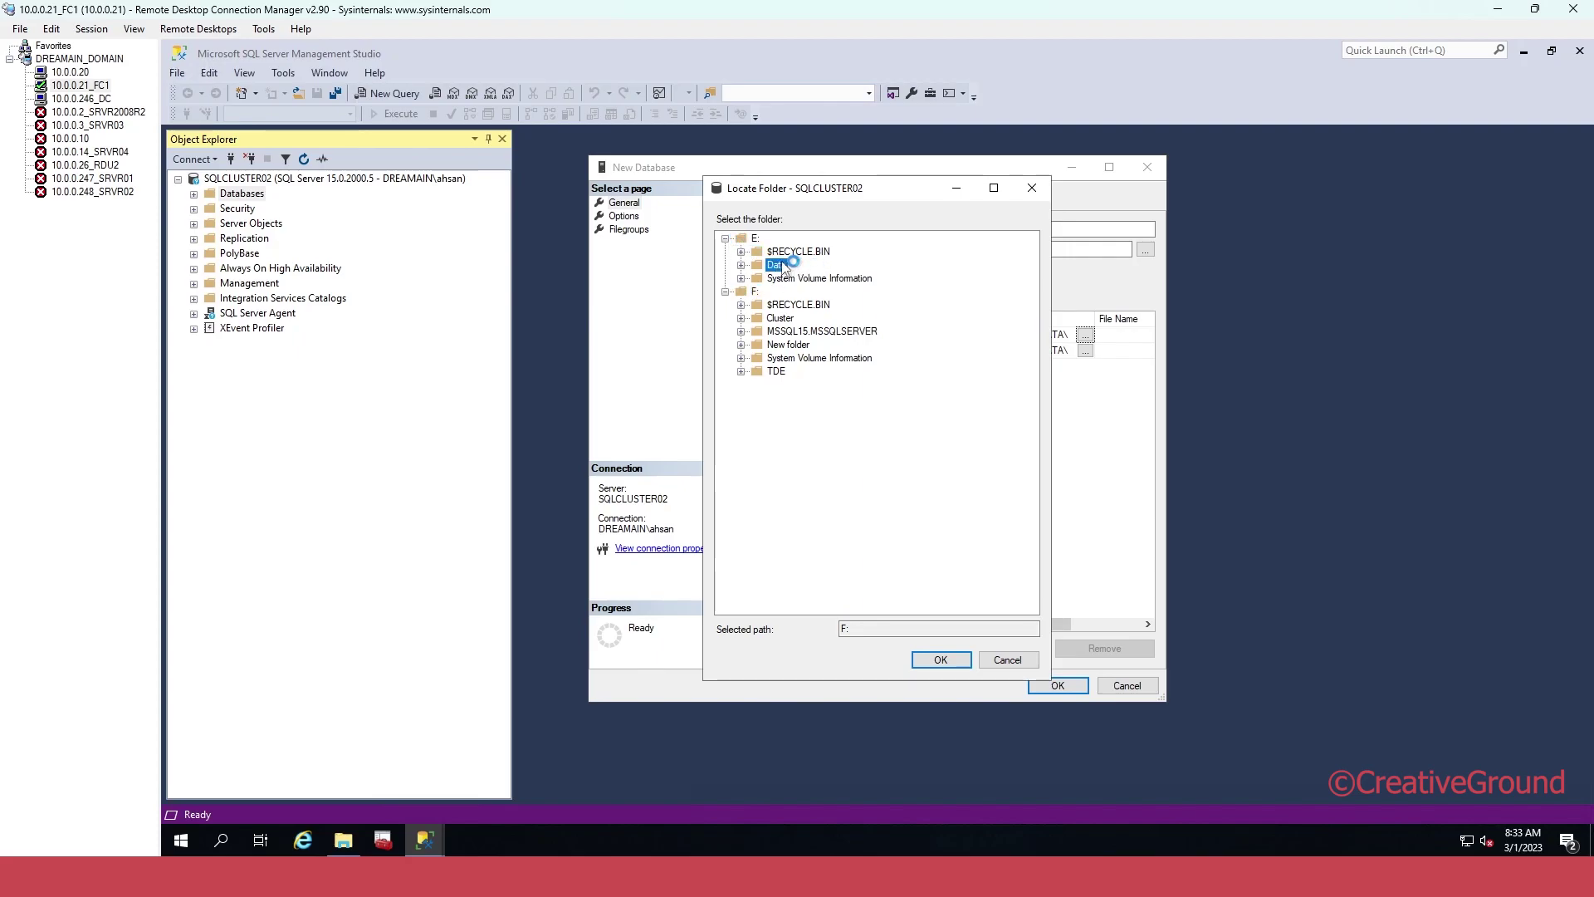
click(955, 661)
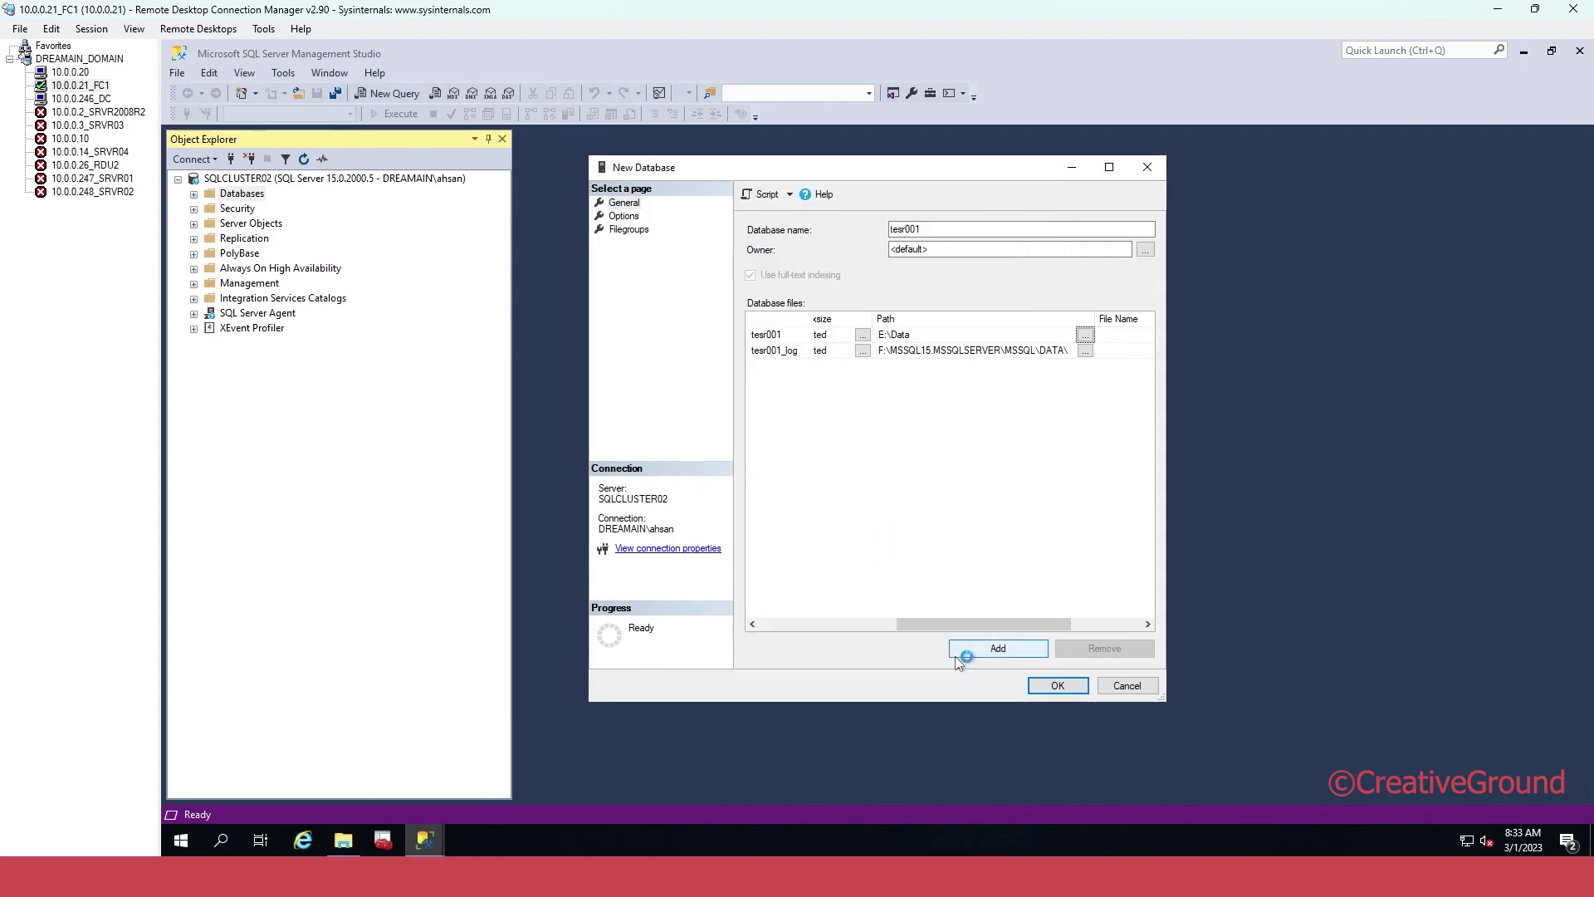
click(1086, 350)
click(776, 264)
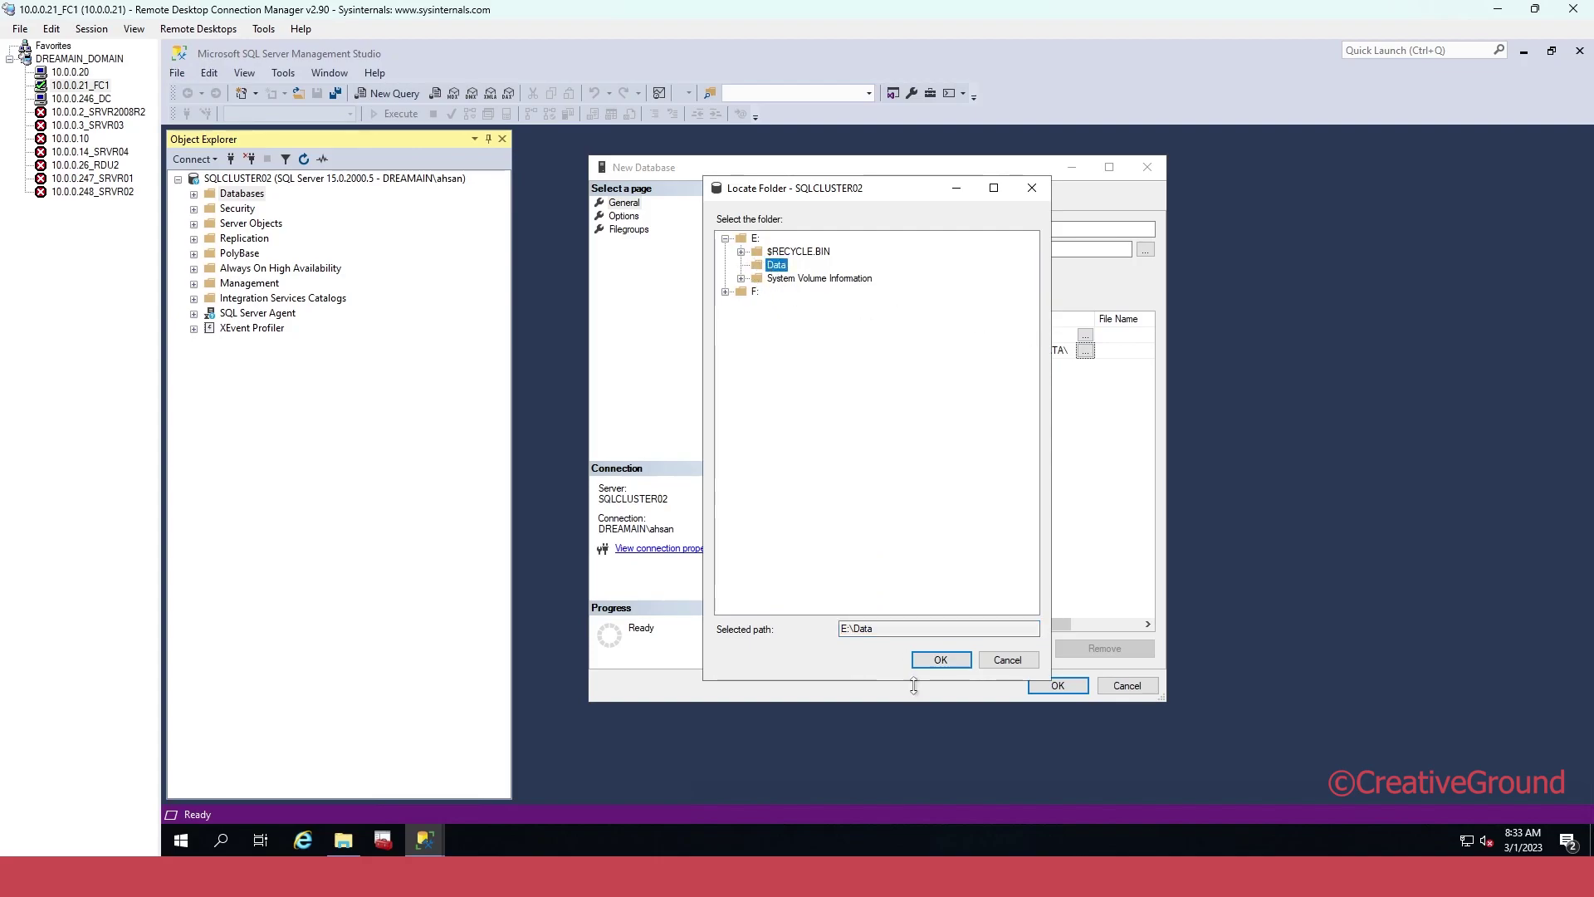
click(941, 659)
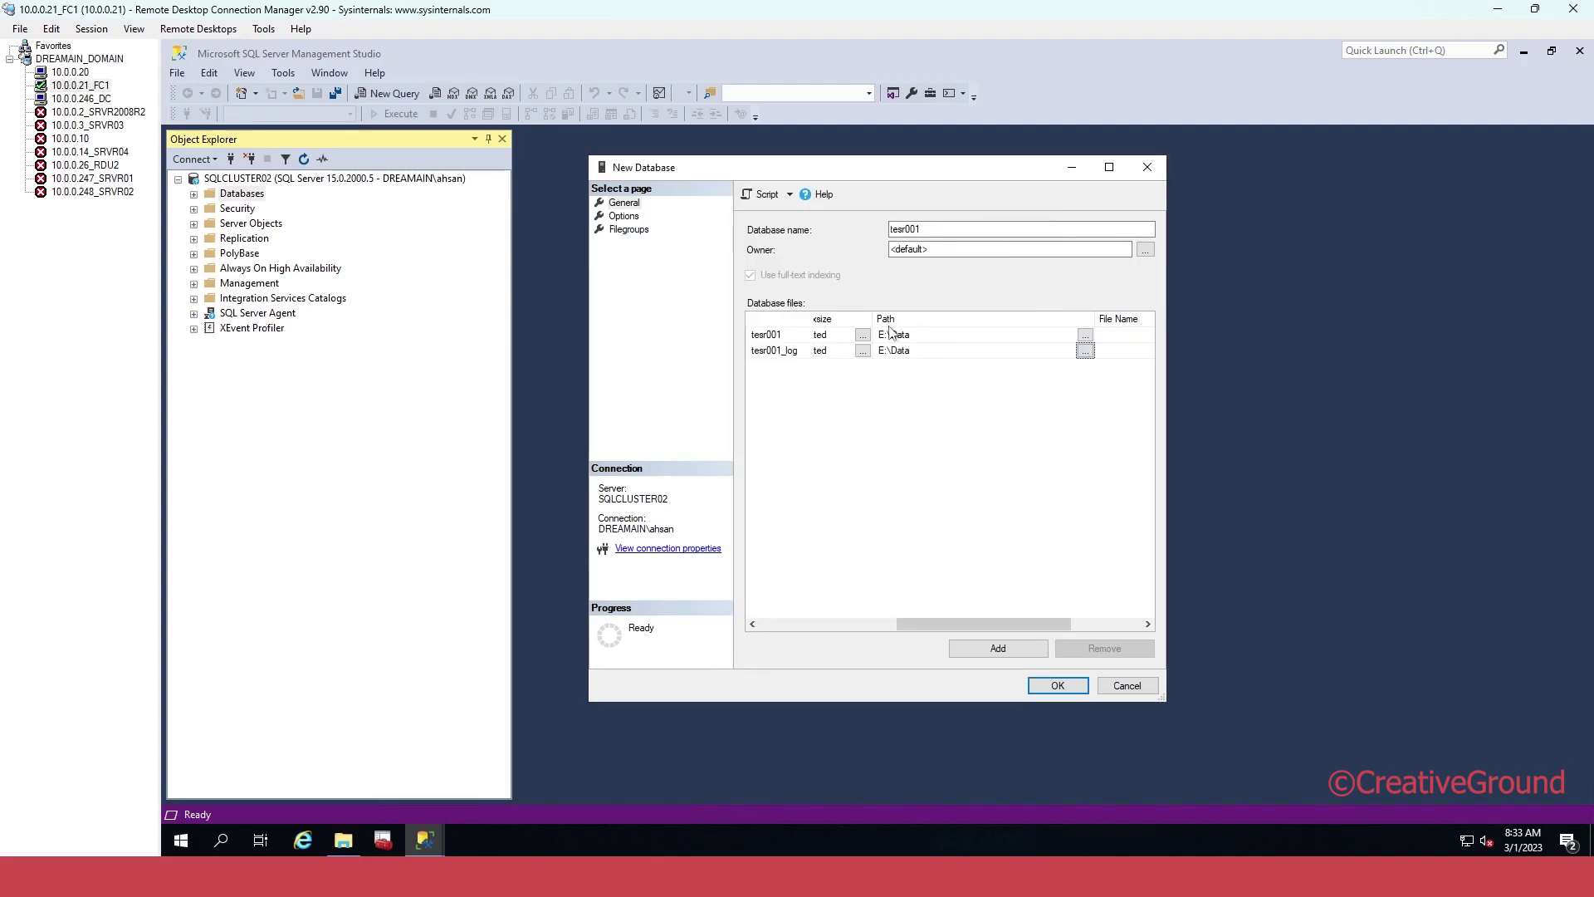
Script the new database to a query, close the New Database dialog and delete everything after the CREATE DATABASE statement's GO
click(764, 196)
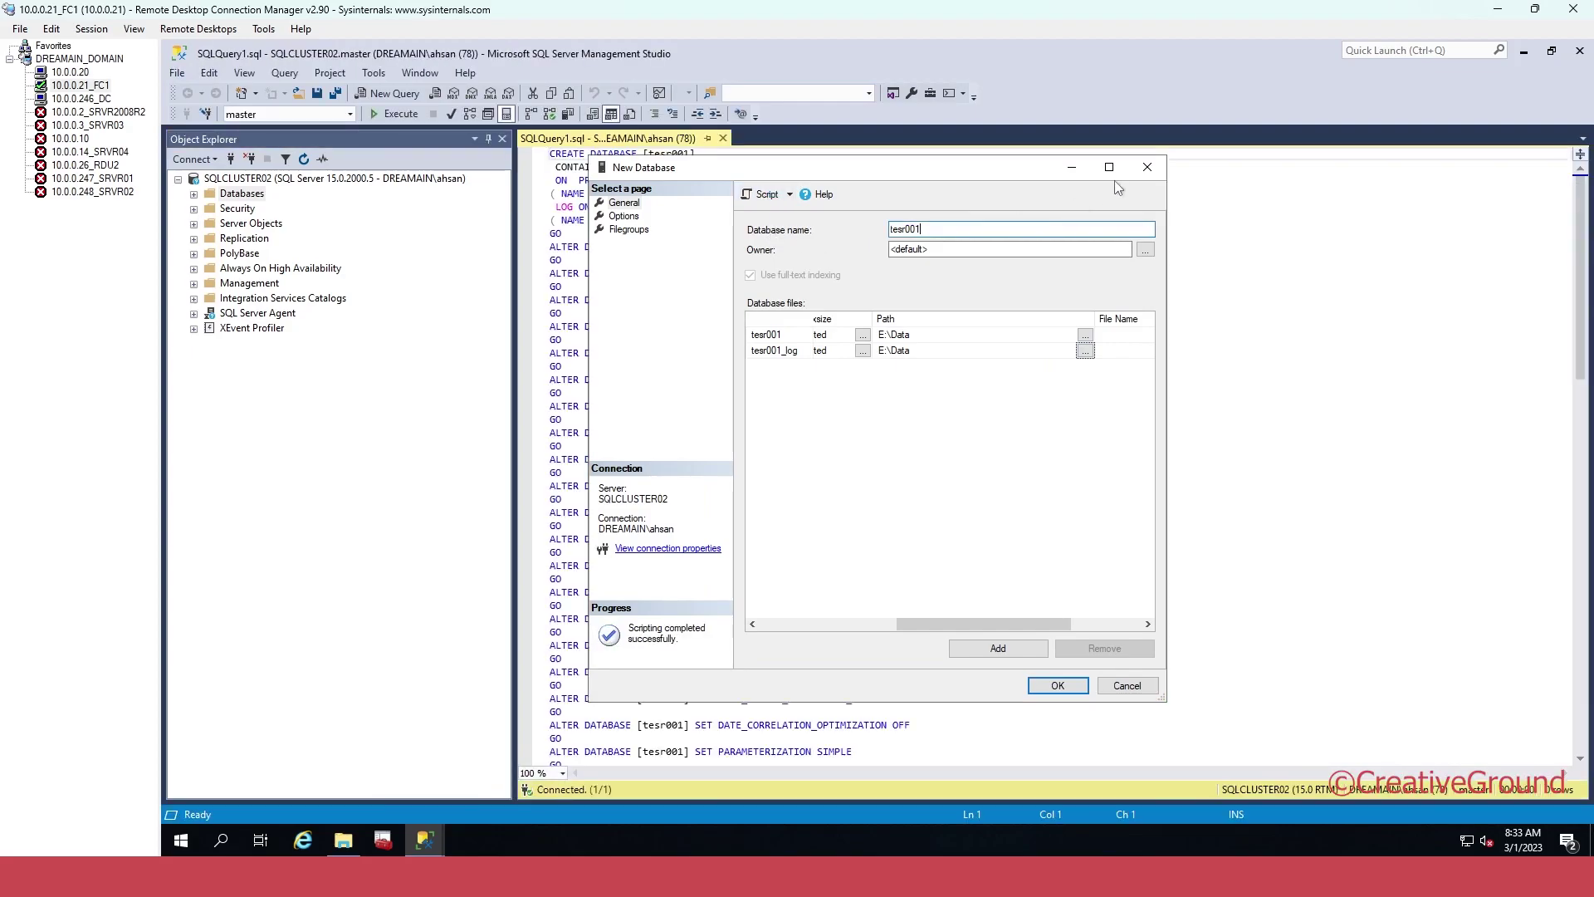
click(1147, 168)
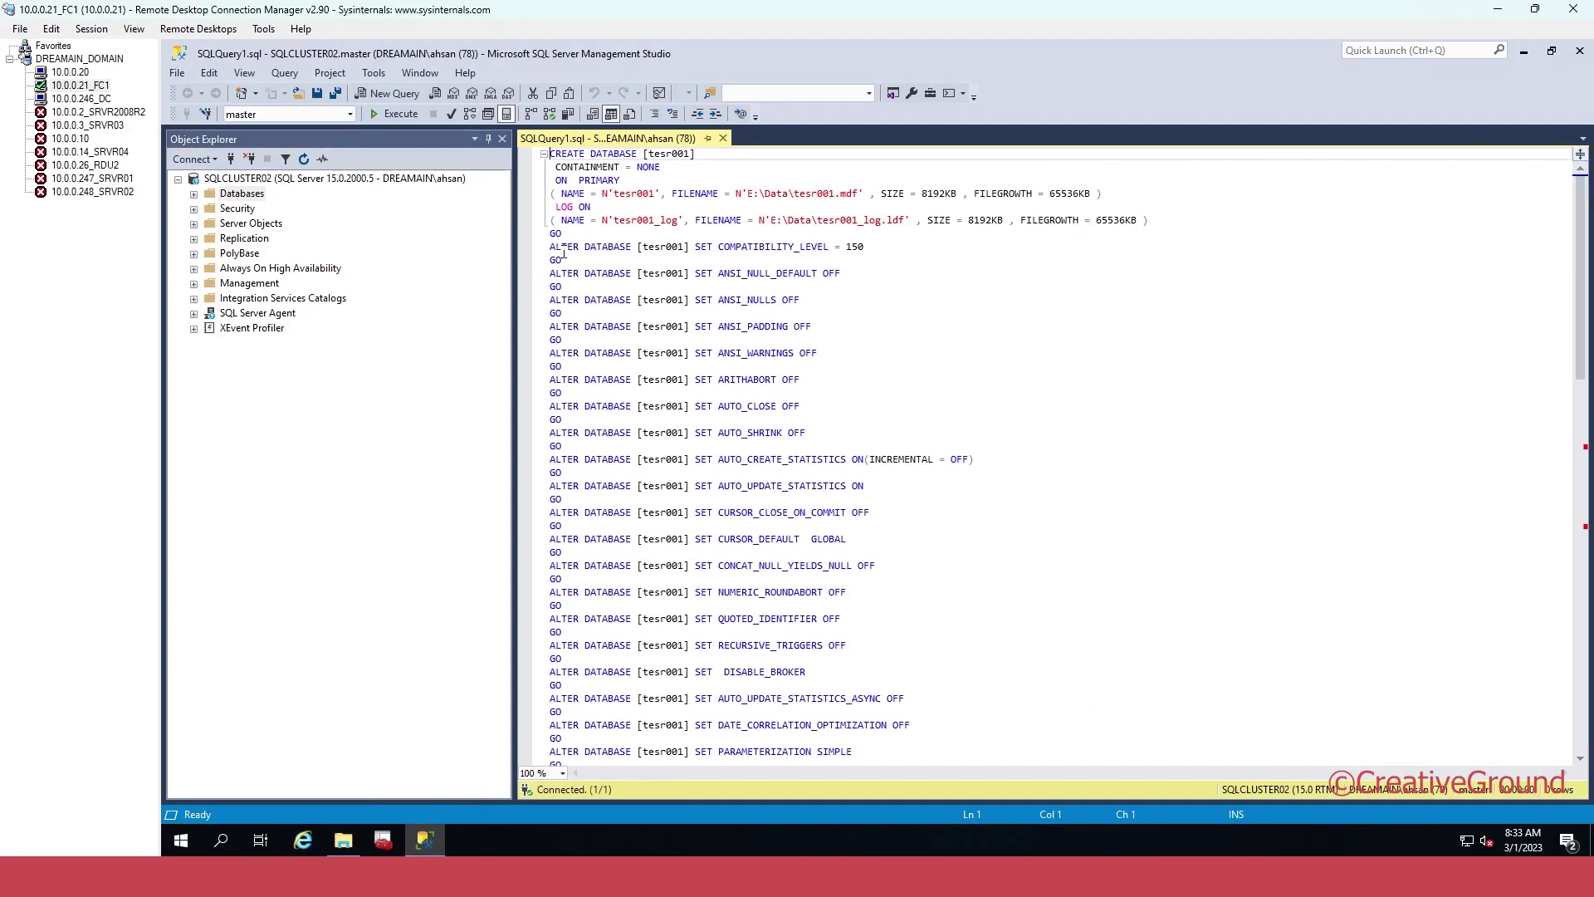
drag(554, 240, 573, 776)
key(Delete)
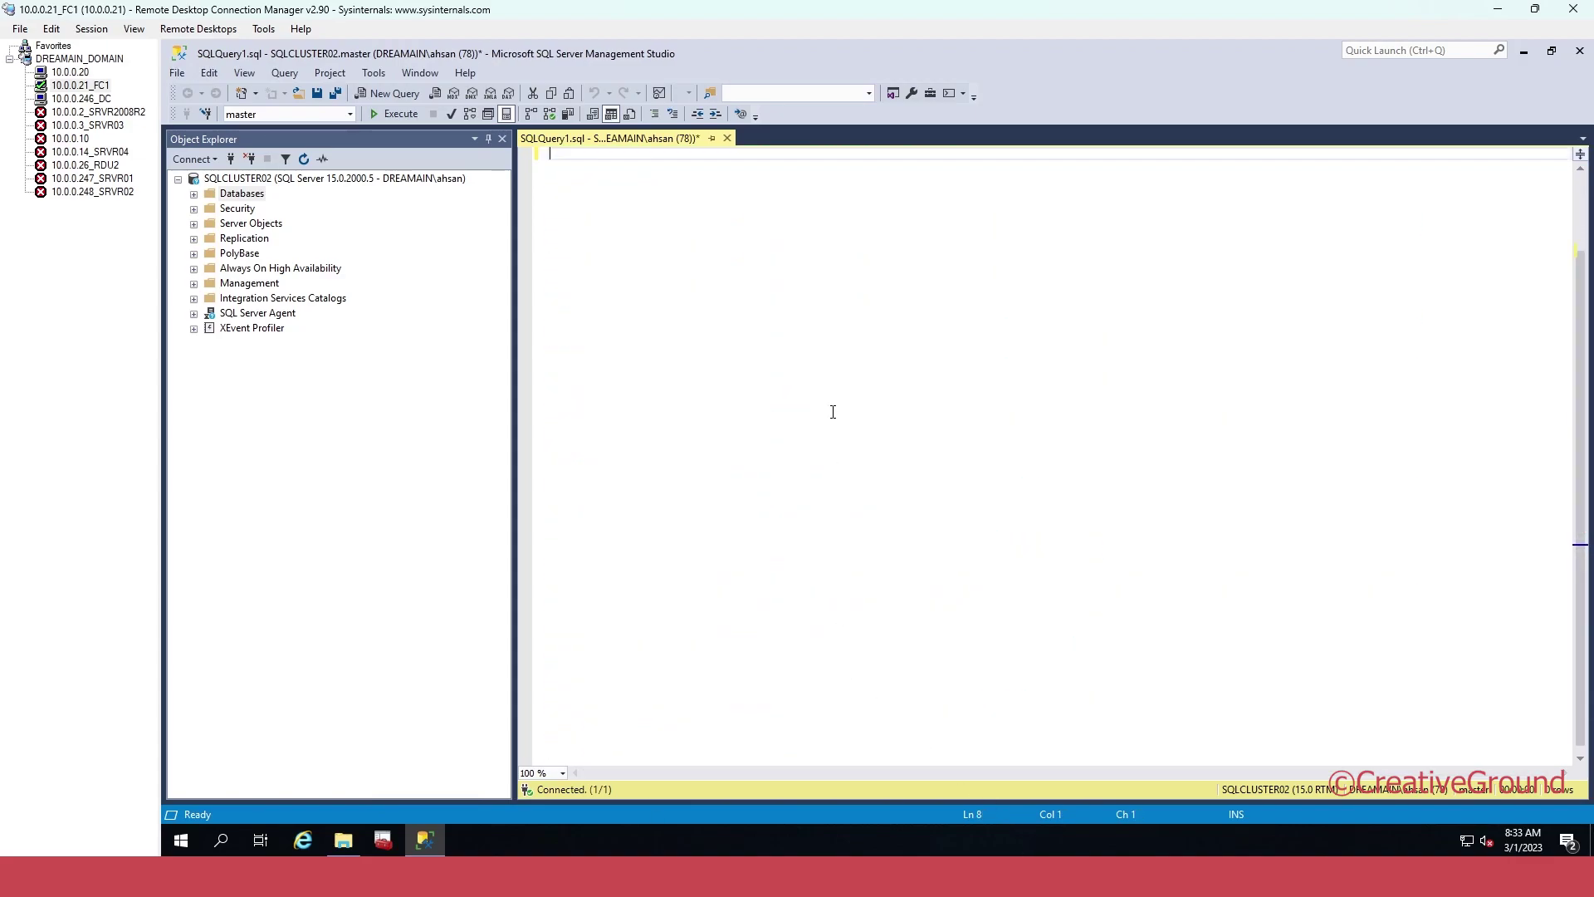
scroll(828, 390, up, 2)
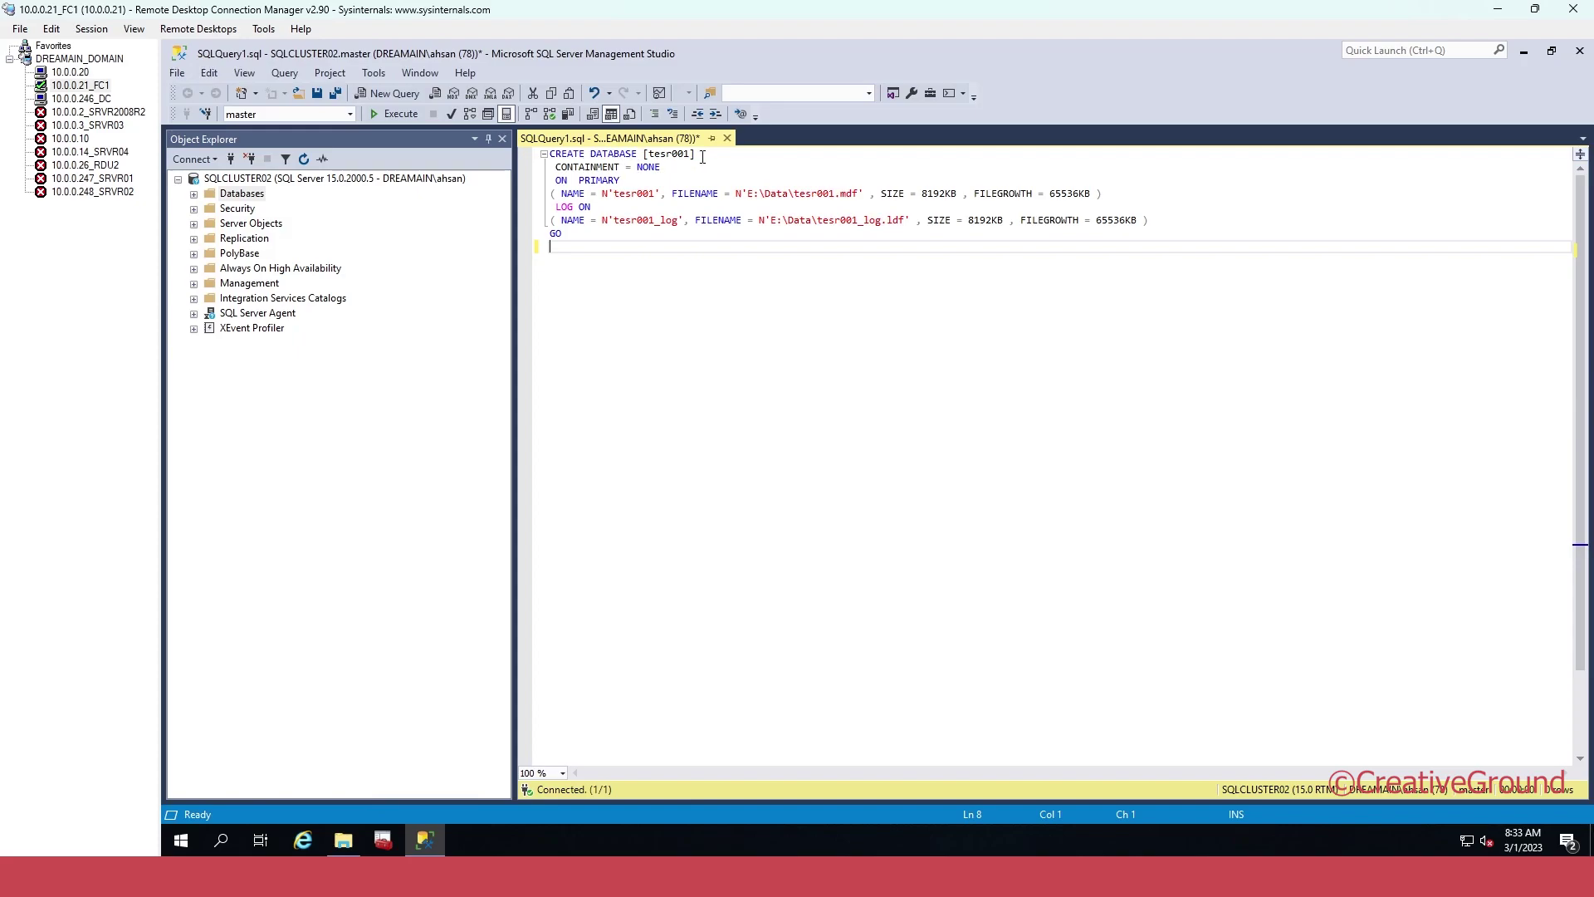
Correct the database name in the CREATE DATABASE line to test001
click(668, 155)
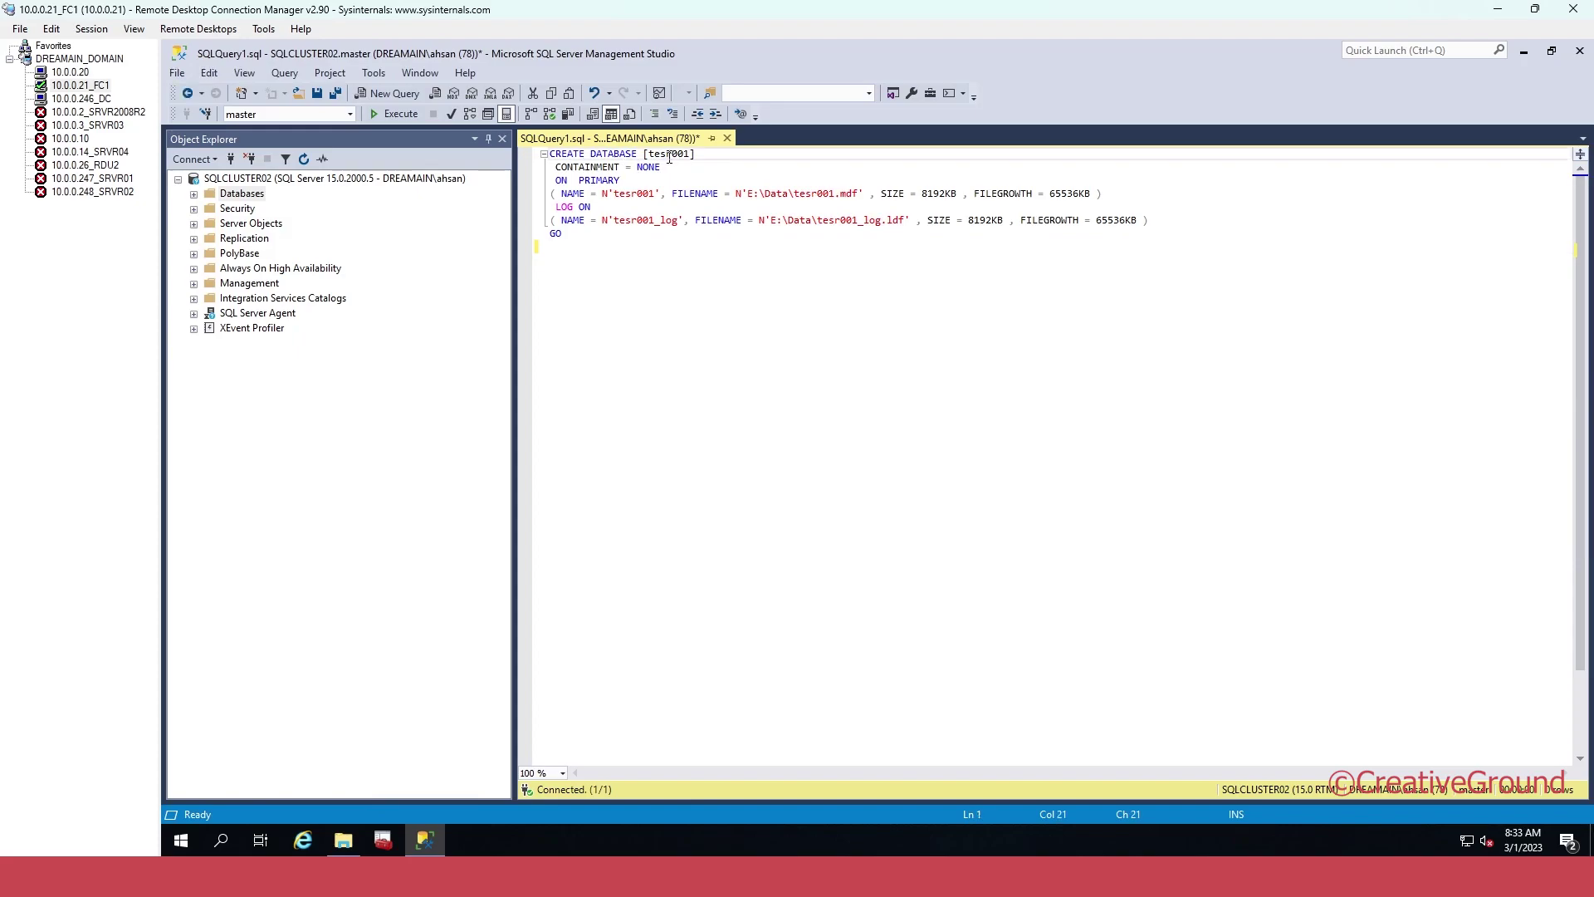
drag(669, 156, 675, 158)
text(t)
drag(614, 195, 647, 198)
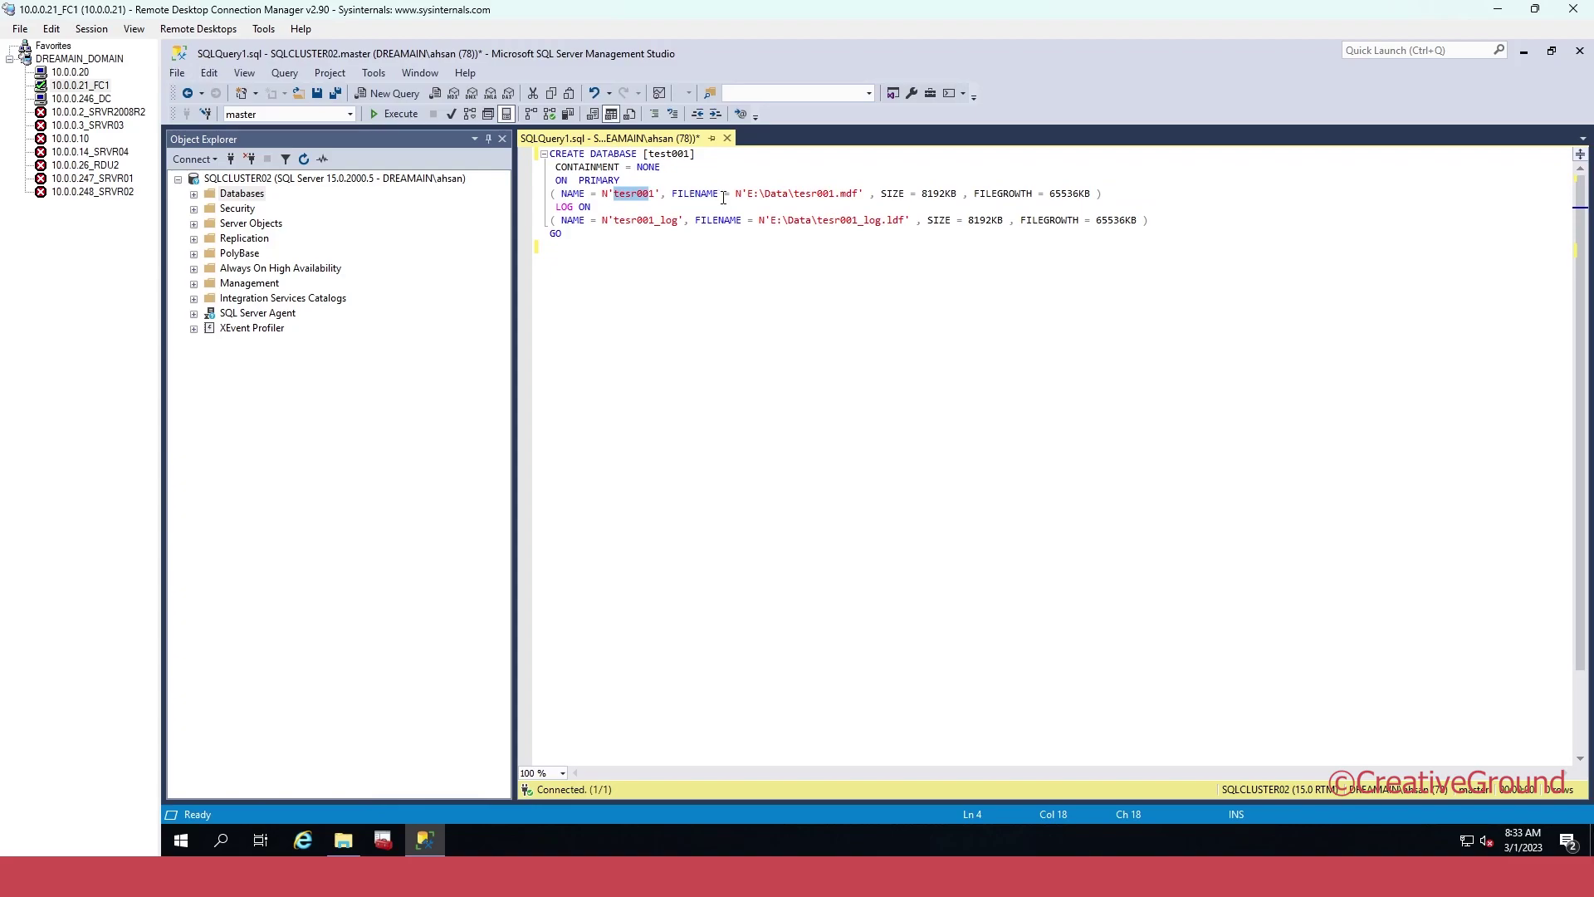
Change the drive letter to O in the FILENAME paths of both the data file and the log file
click(756, 197)
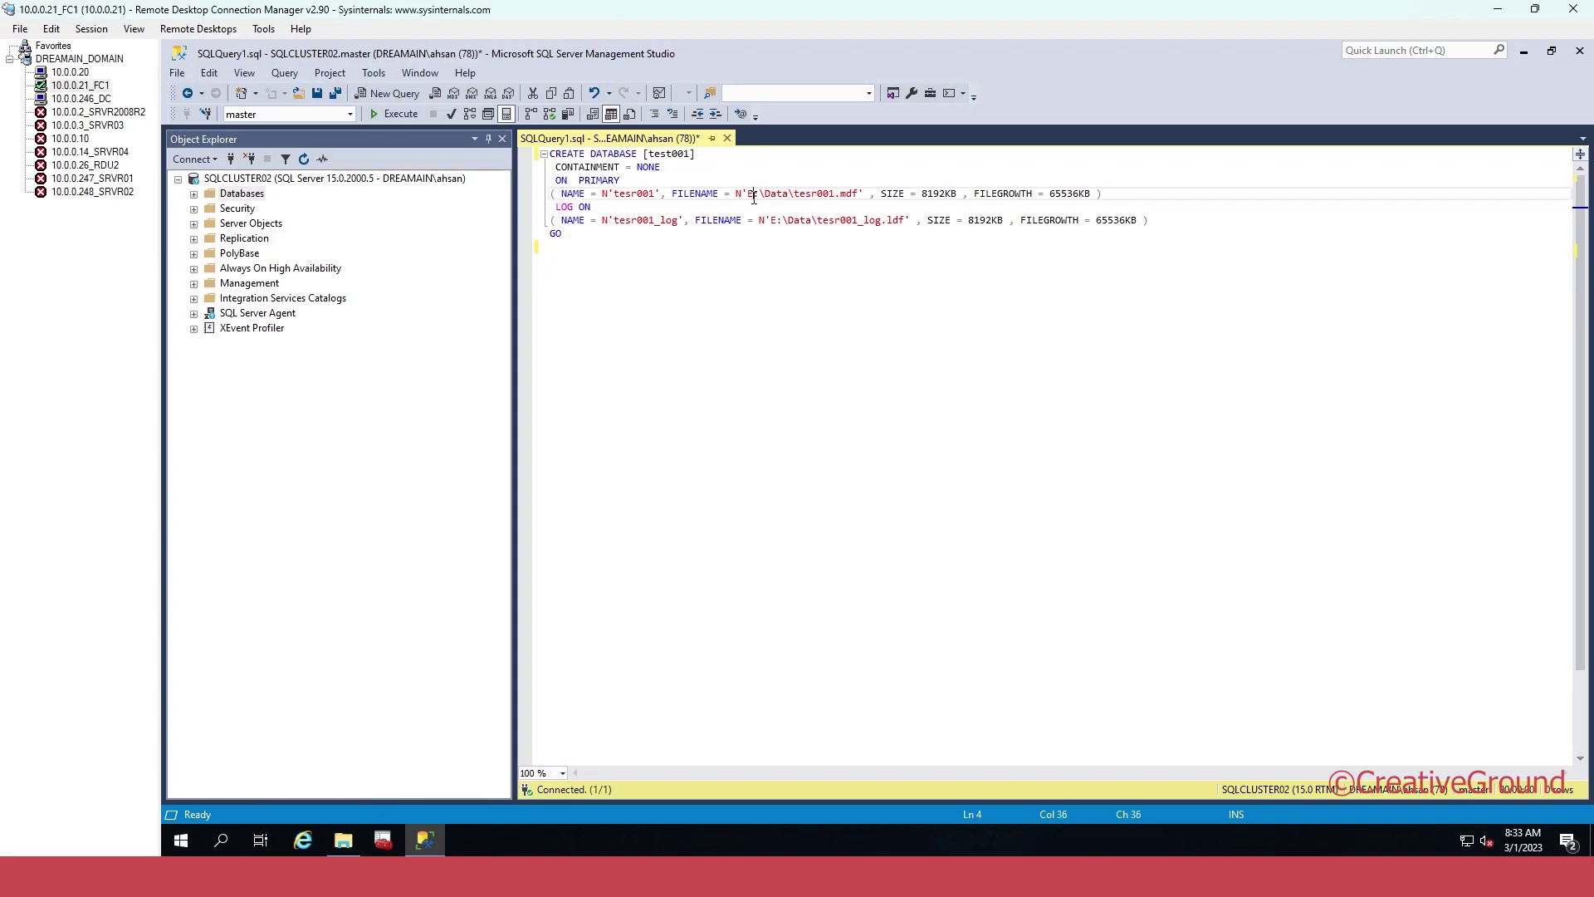
click(750, 199)
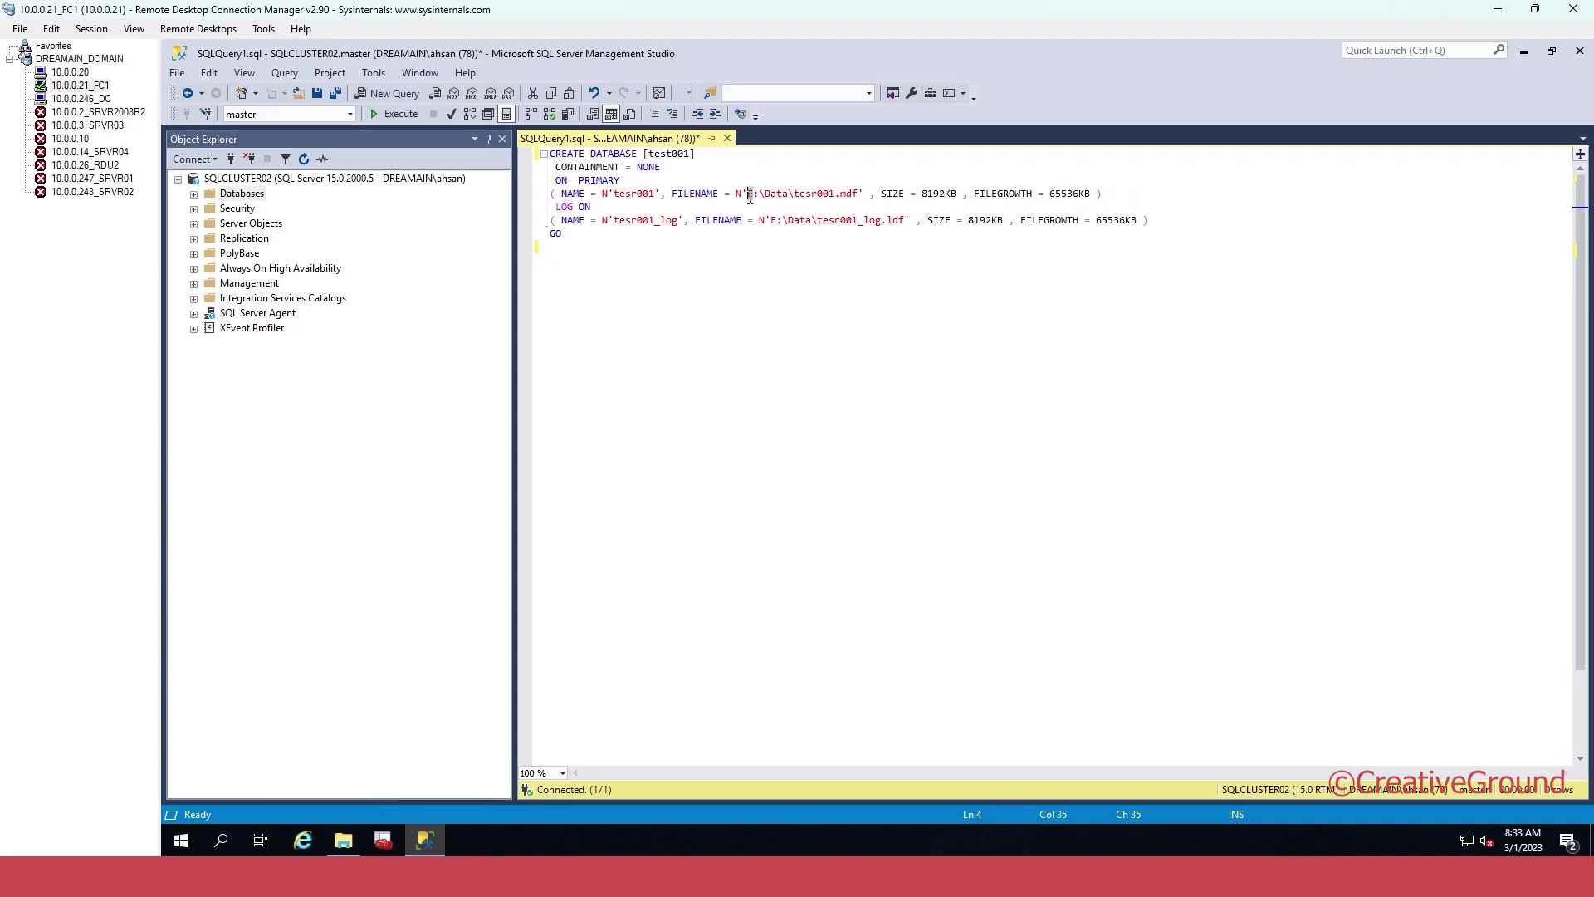
key(Right)
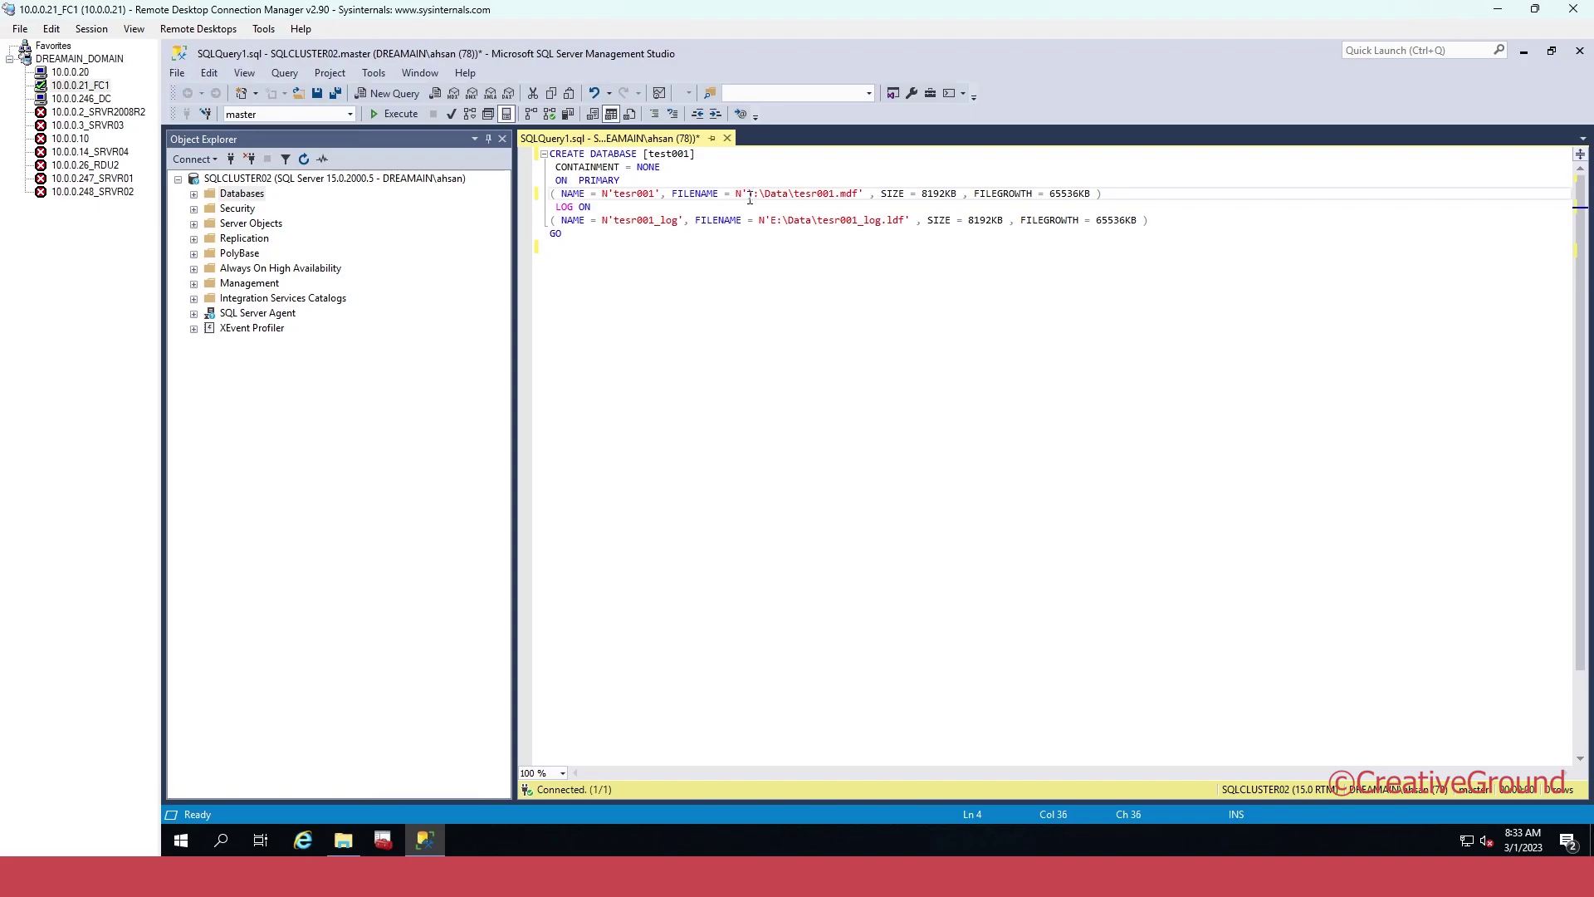
key(BackSpace)
text(D)
click(772, 224)
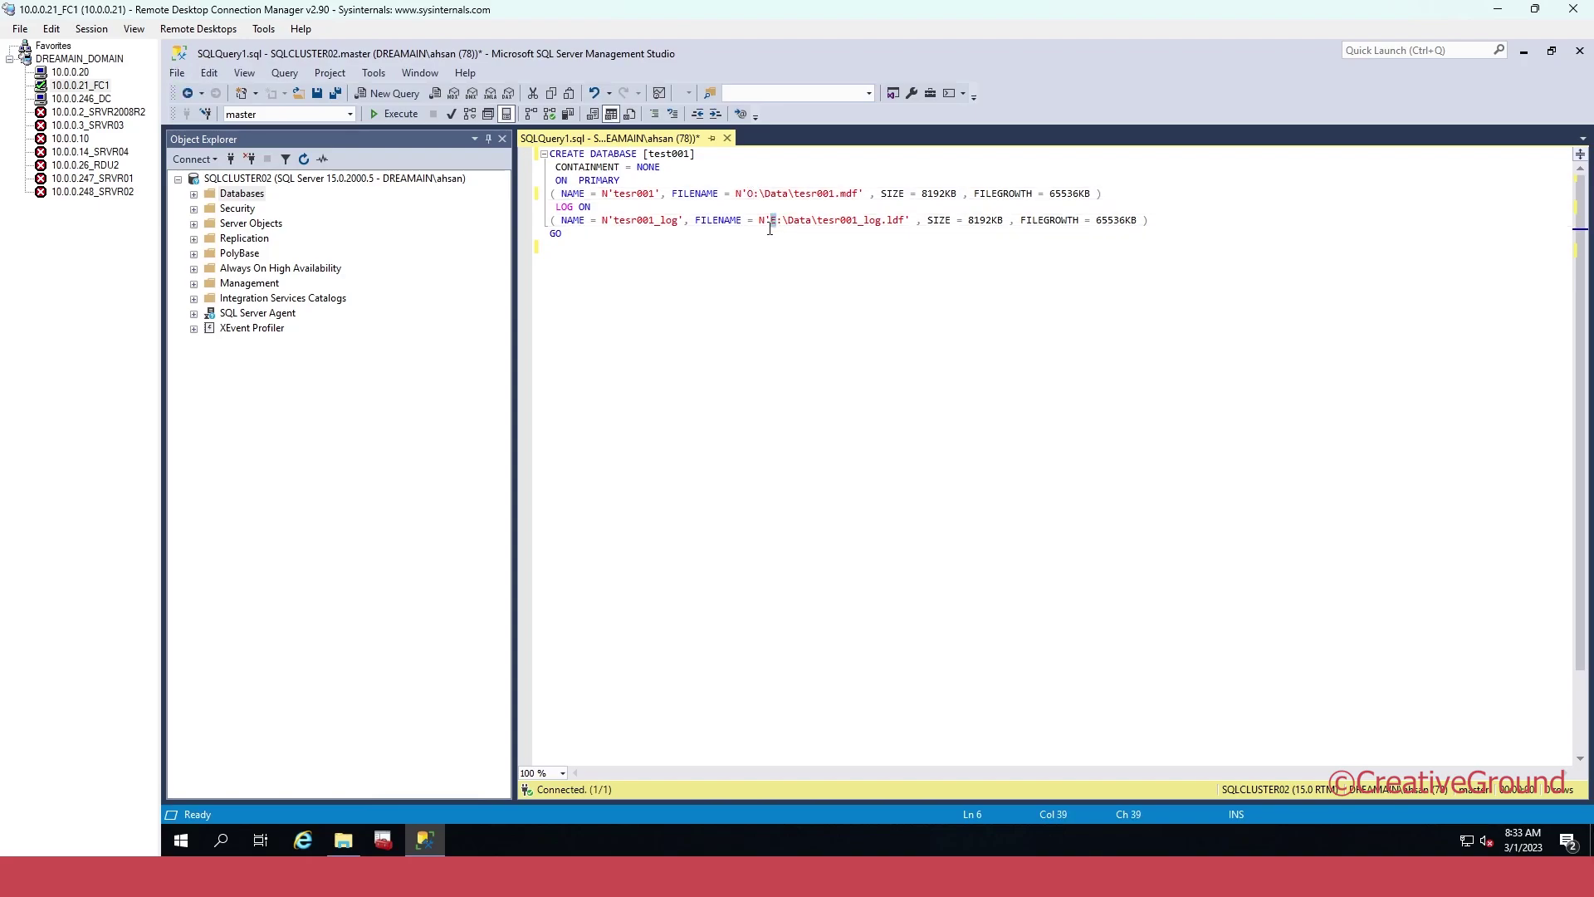
key(Delete)
text(O)
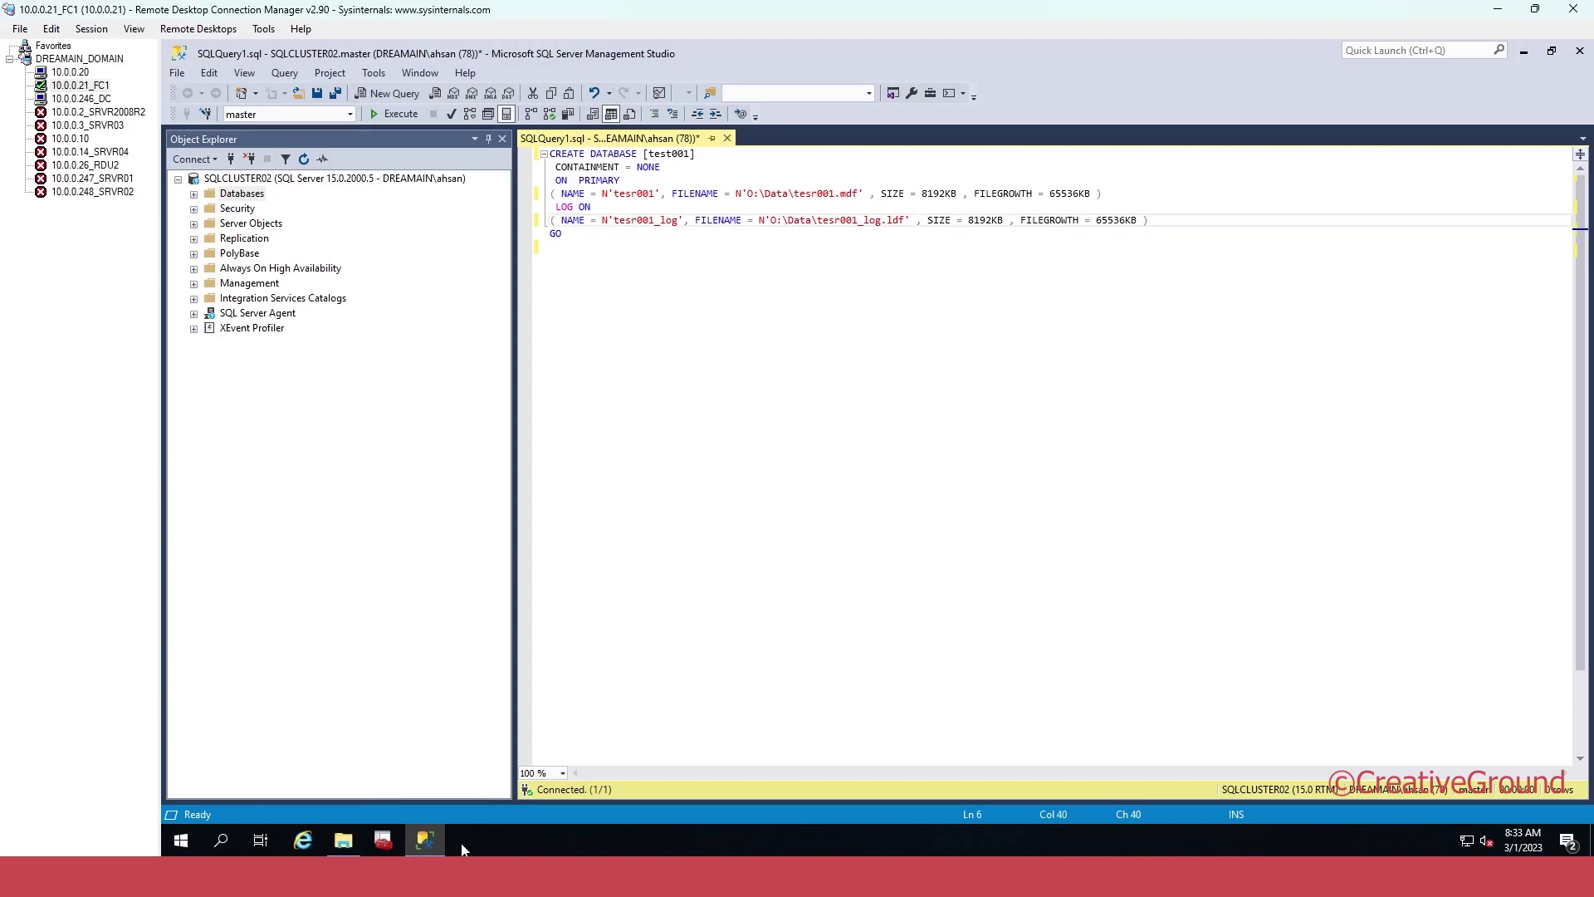
Create a folder named Data on the Data2 (O:) drive and return to the query
click(343, 840)
double_click(1249, 279)
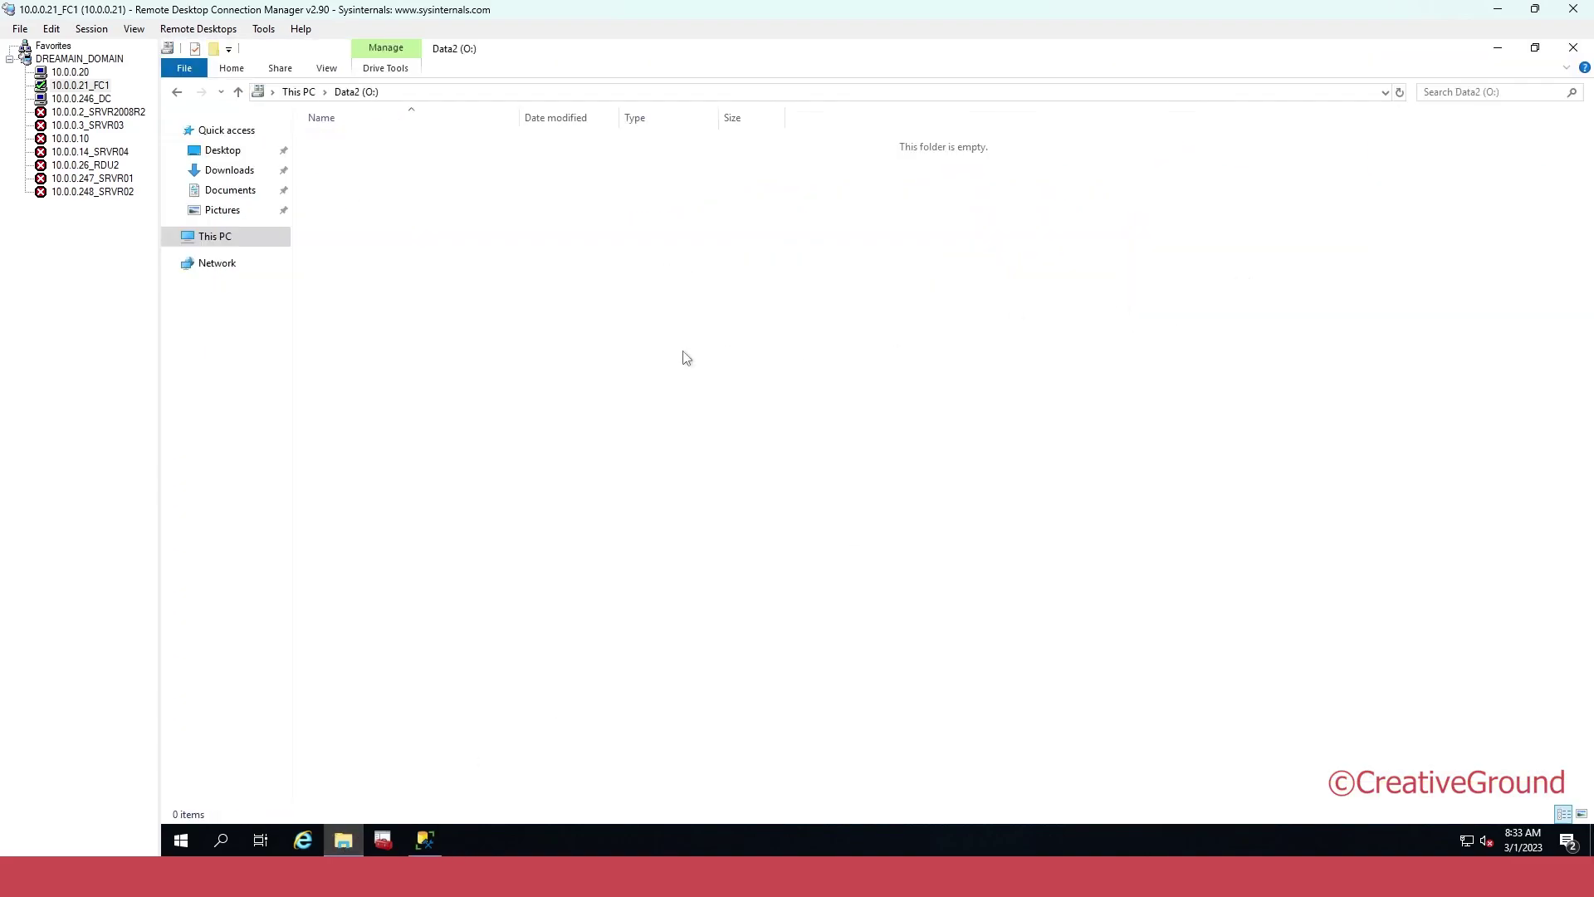
right_click(684, 352)
mouse_move(797, 534)
click(937, 538)
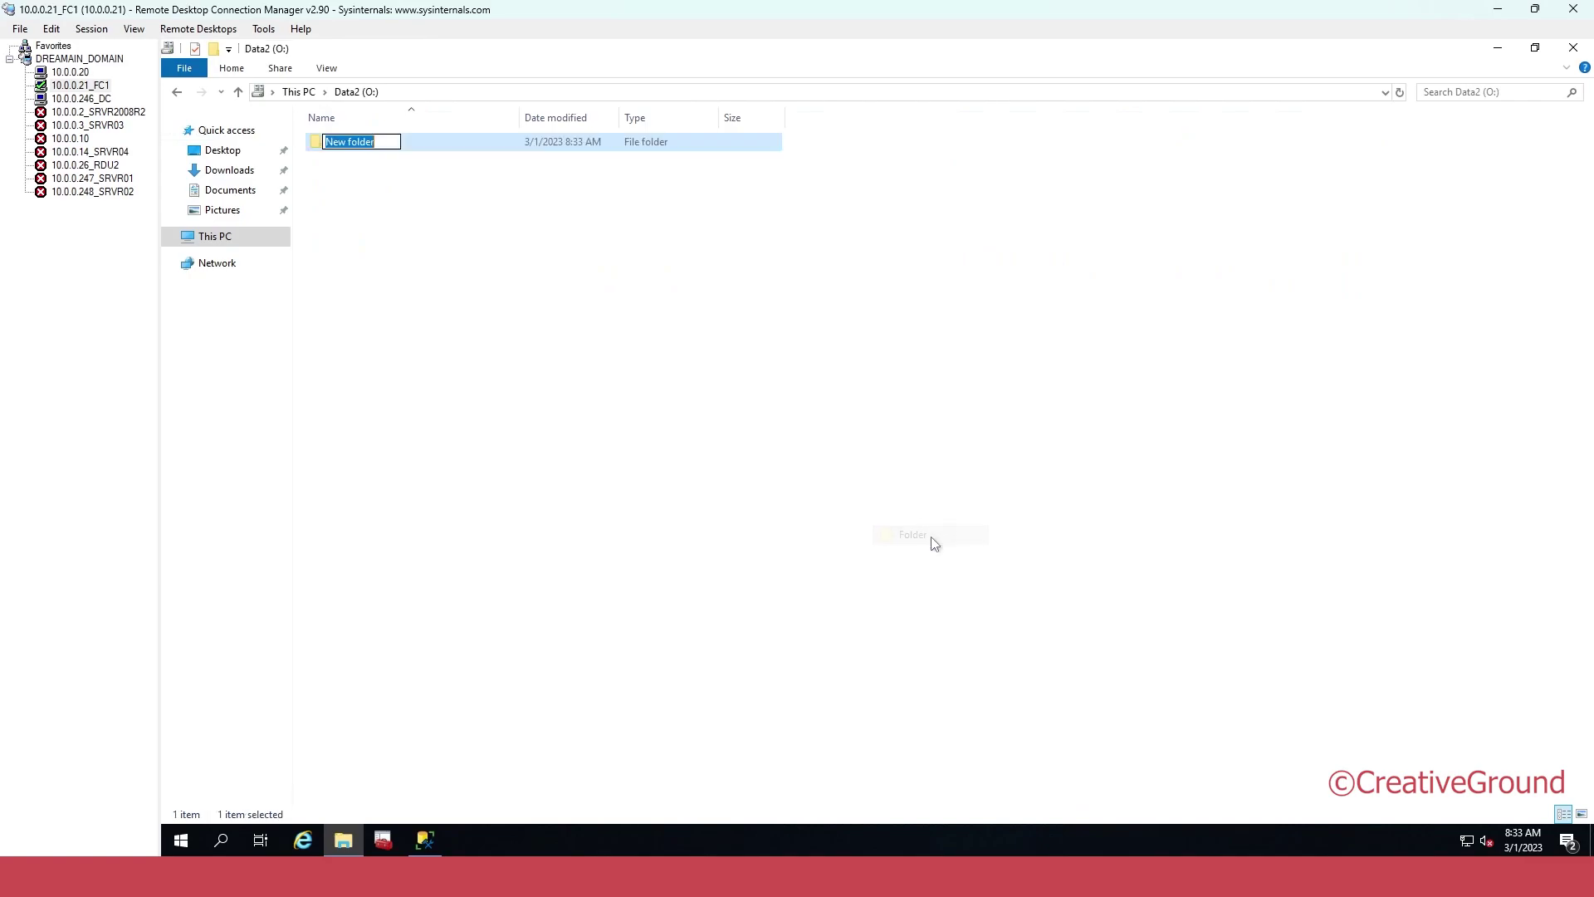
text(Data)
key(Return)
click(1498, 48)
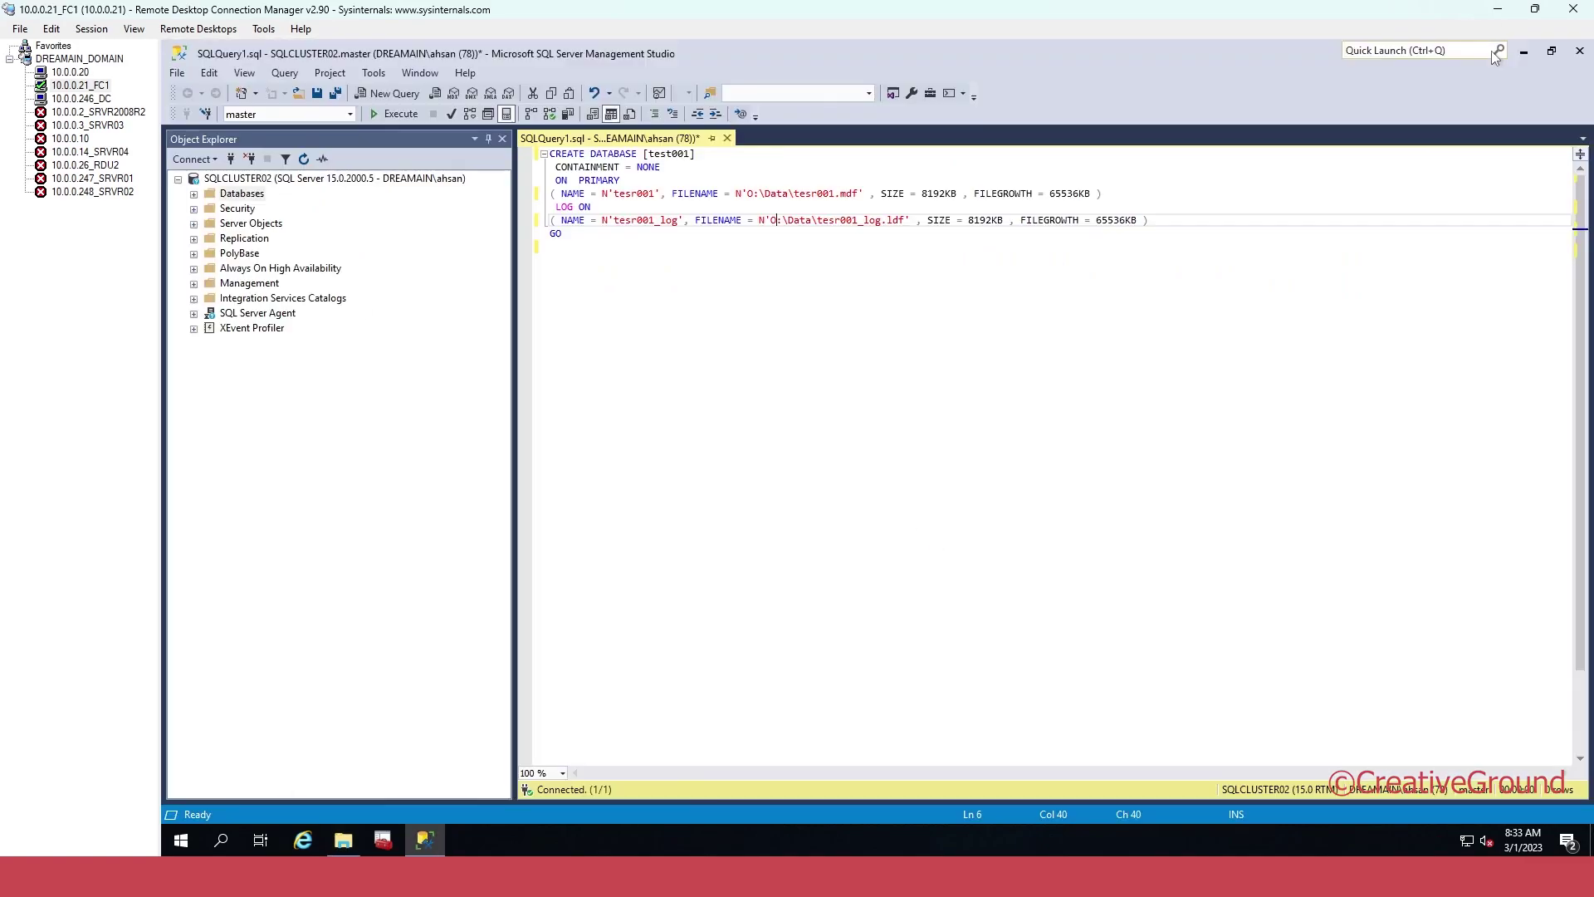
Try to create the test001 database on drive O by executing the whole CREATE DATABASE script, and read the resulting messages
click(757, 196)
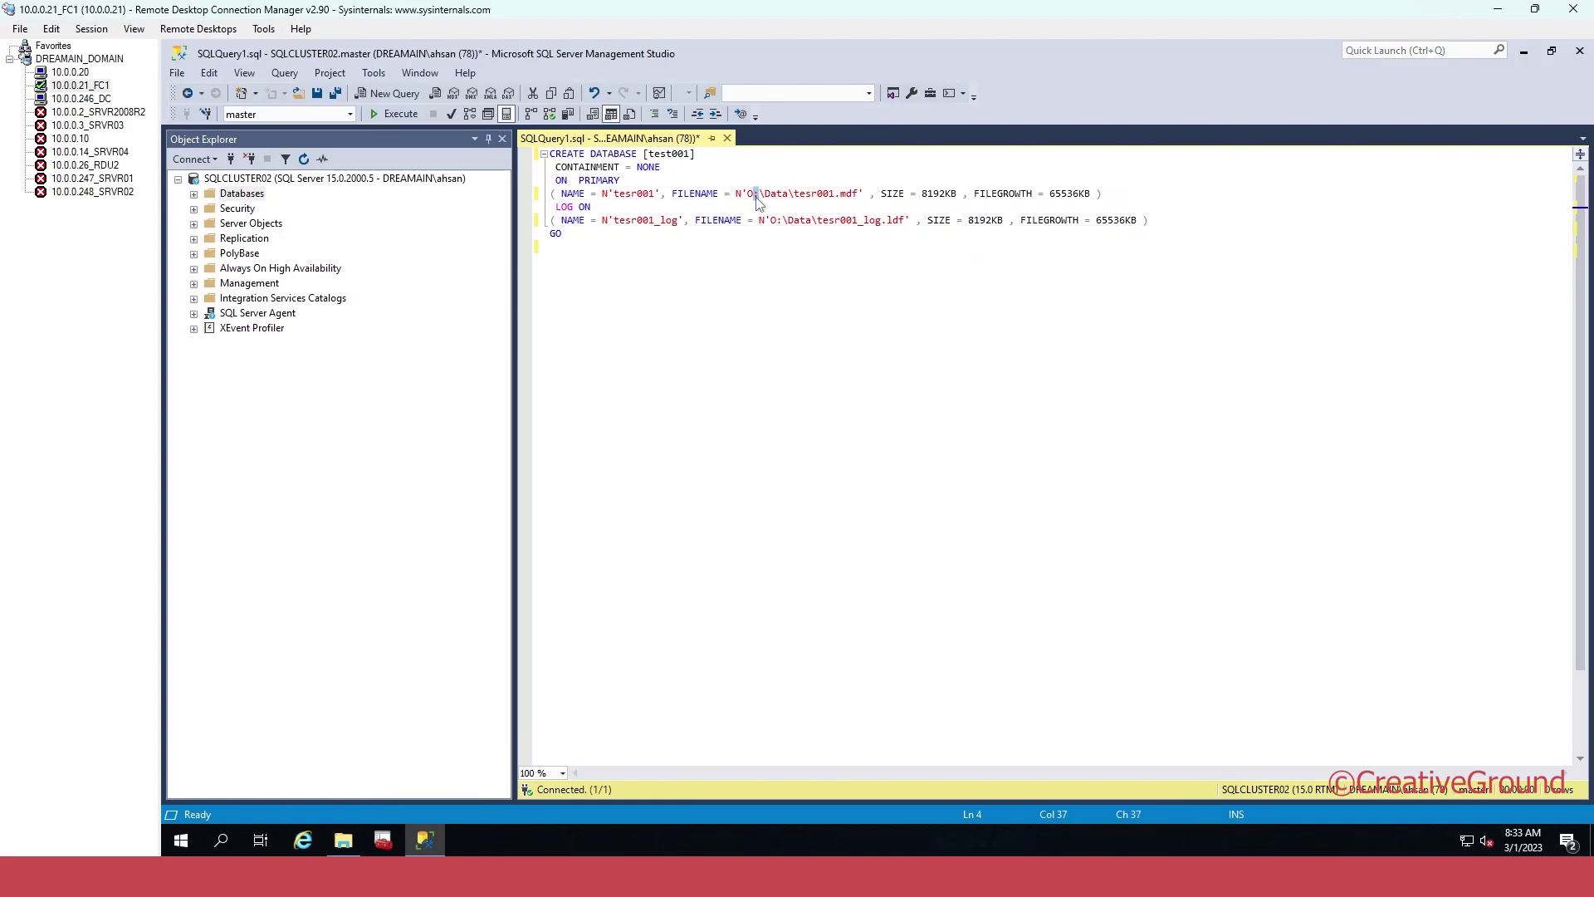
drag(759, 196, 791, 196)
click(806, 198)
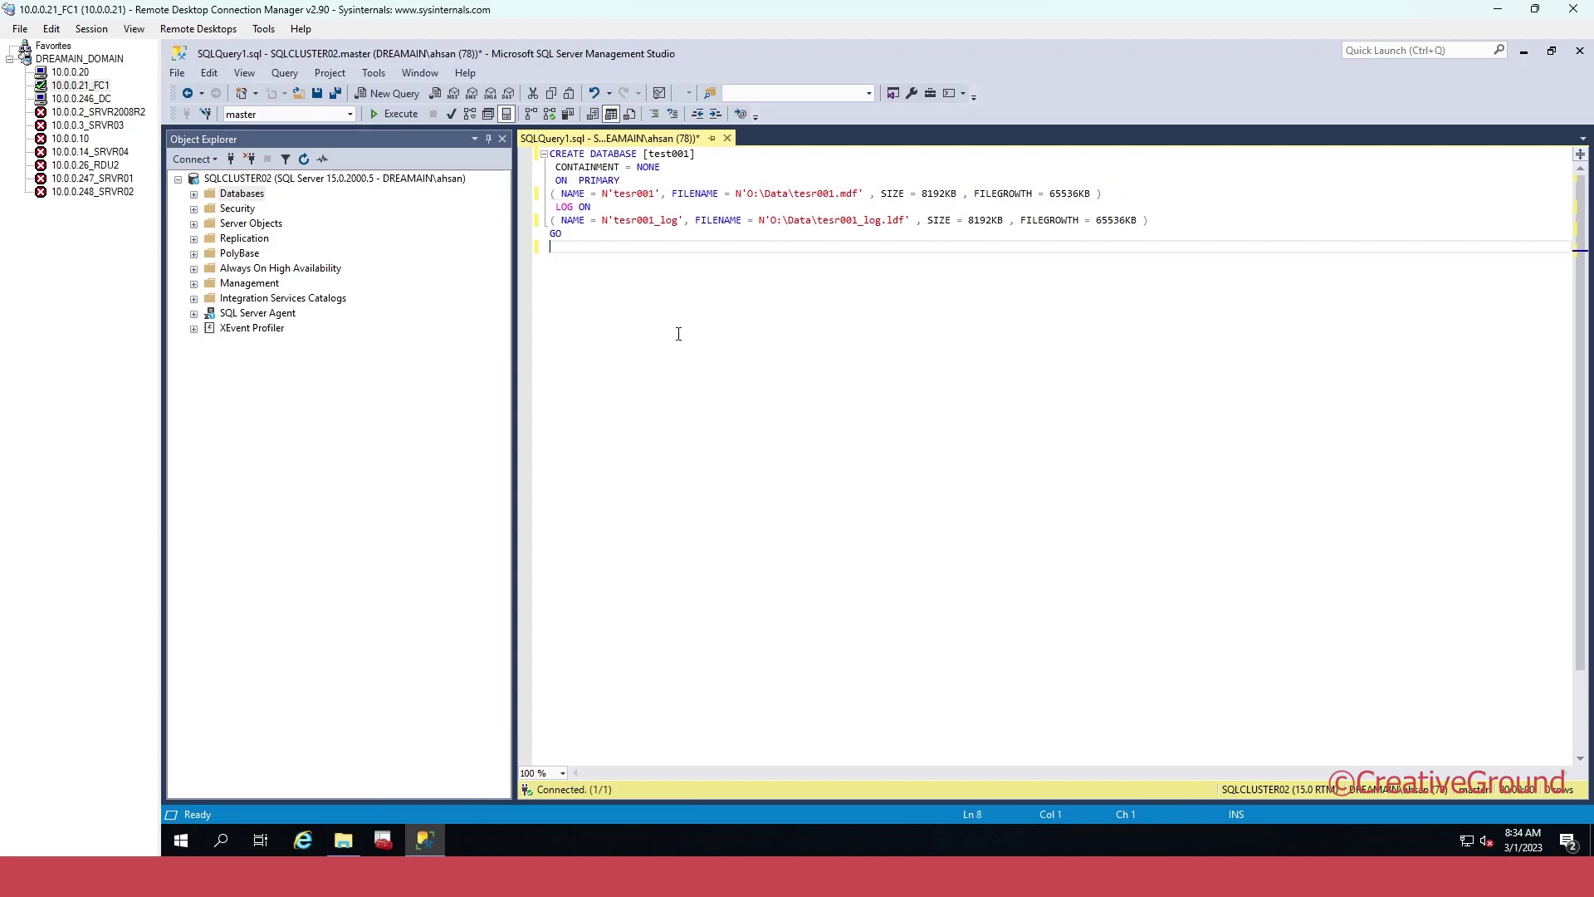
key(ctrl+a)
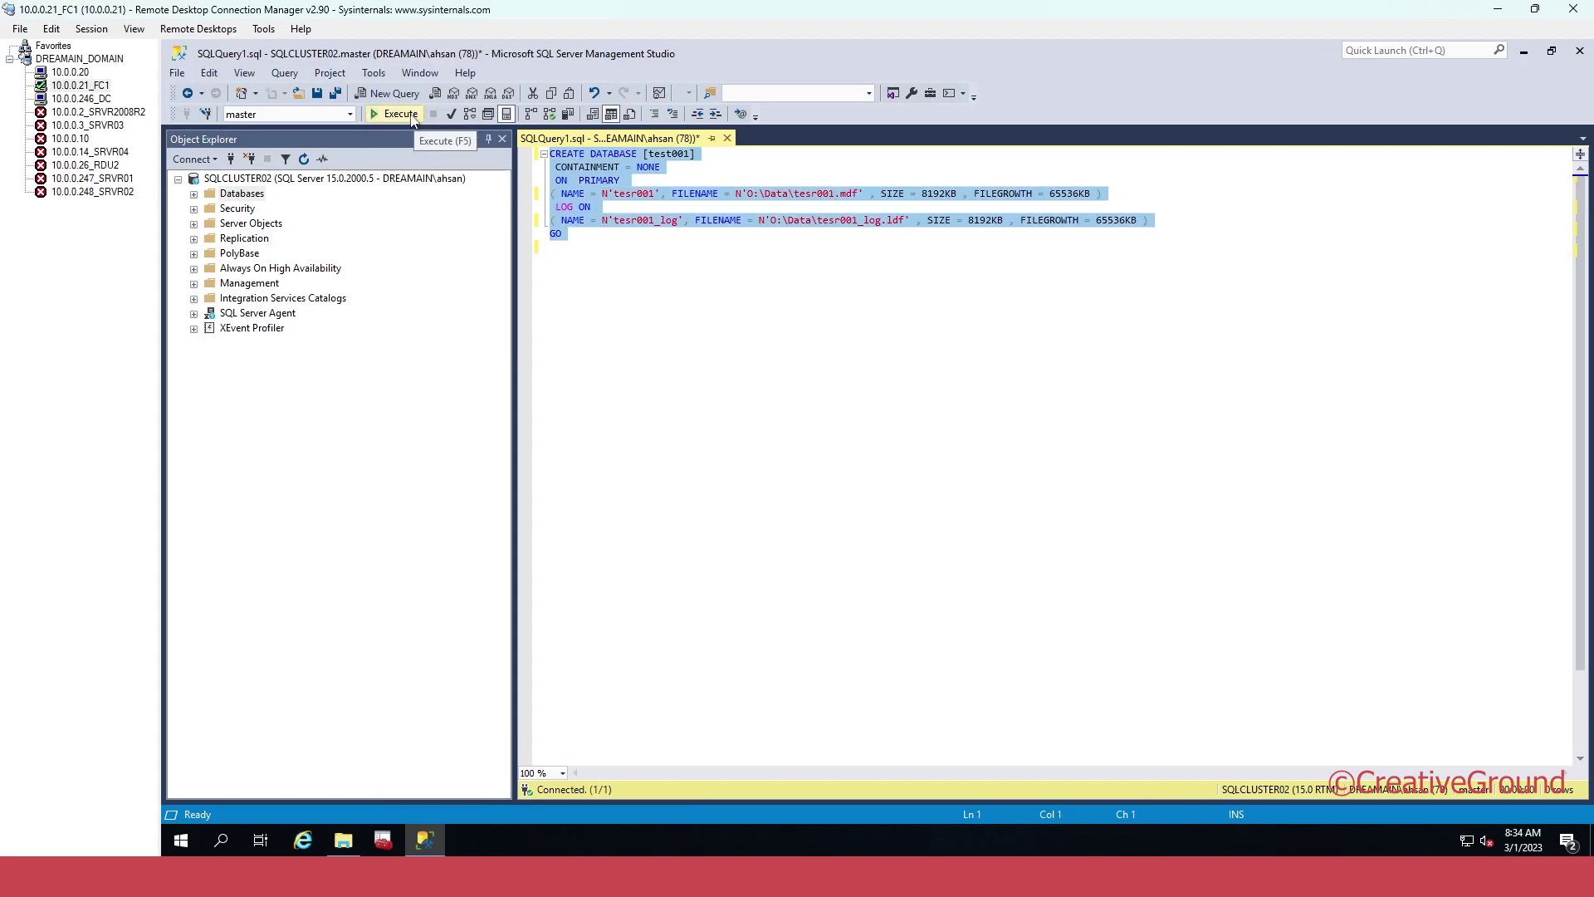
click(413, 116)
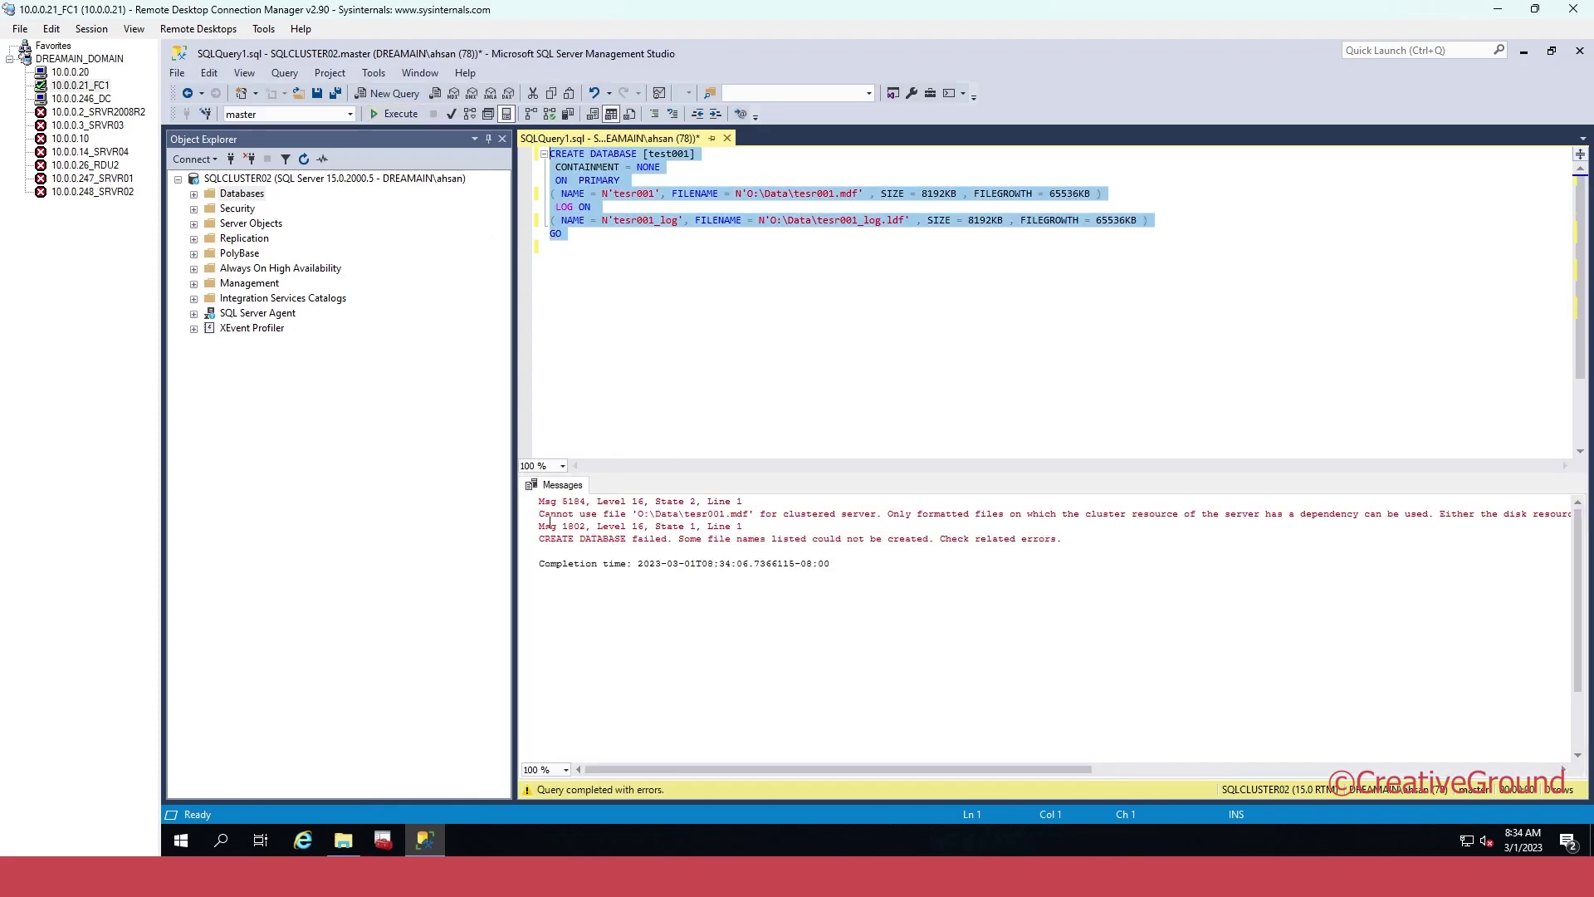
drag(551, 526, 690, 515)
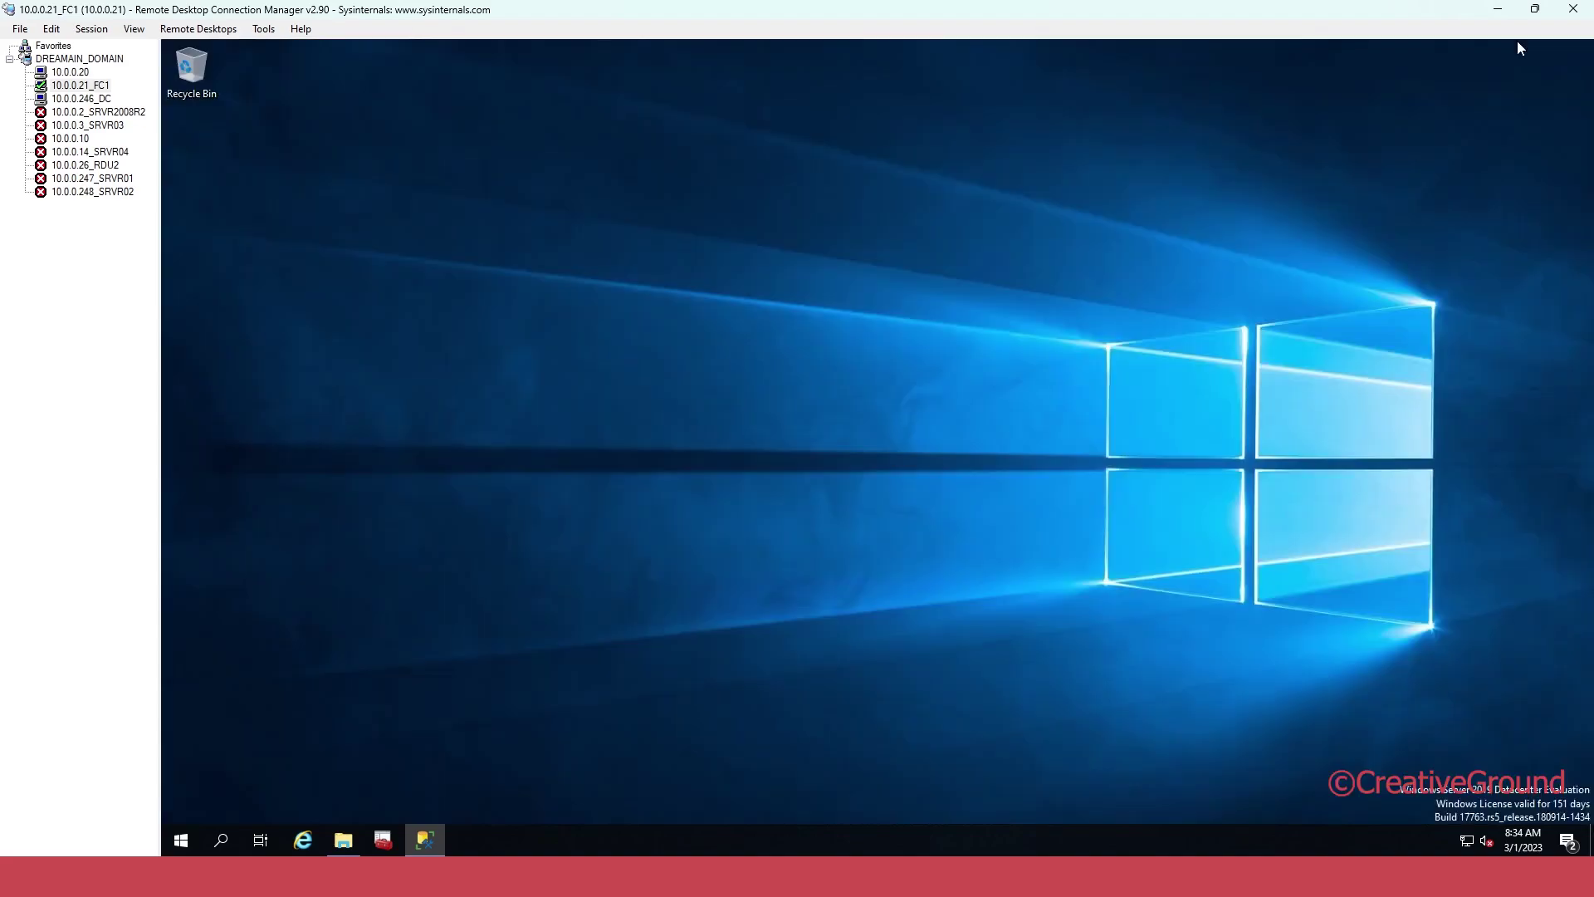
click(1524, 51)
Check the Data2 (O:) drive among the server's drives in File Explorer
click(342, 843)
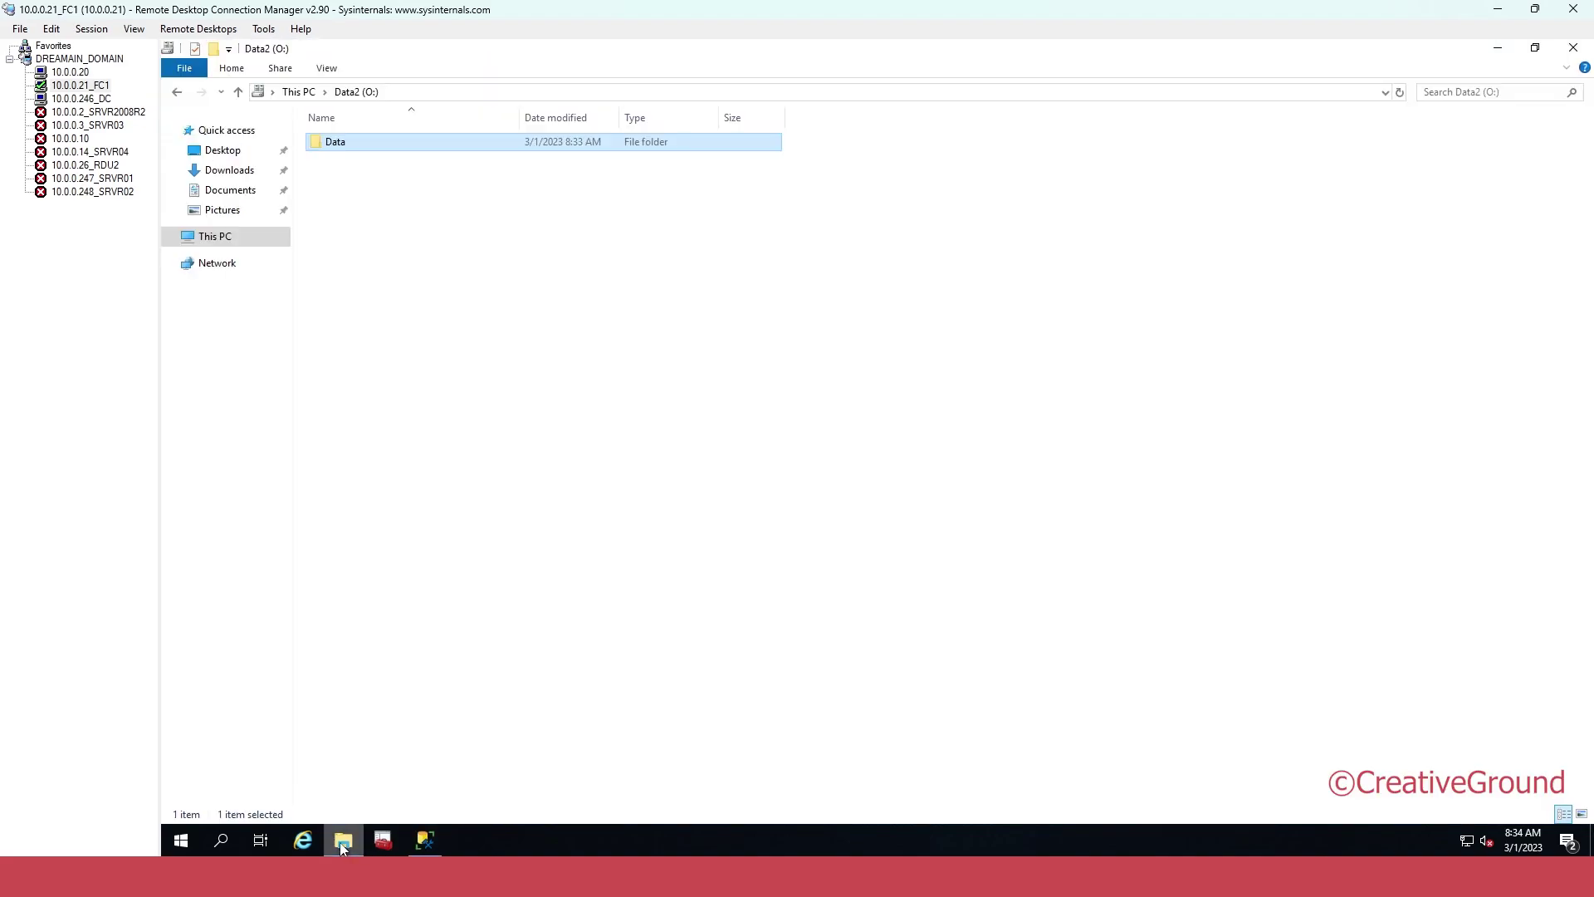
key(alt+Up)
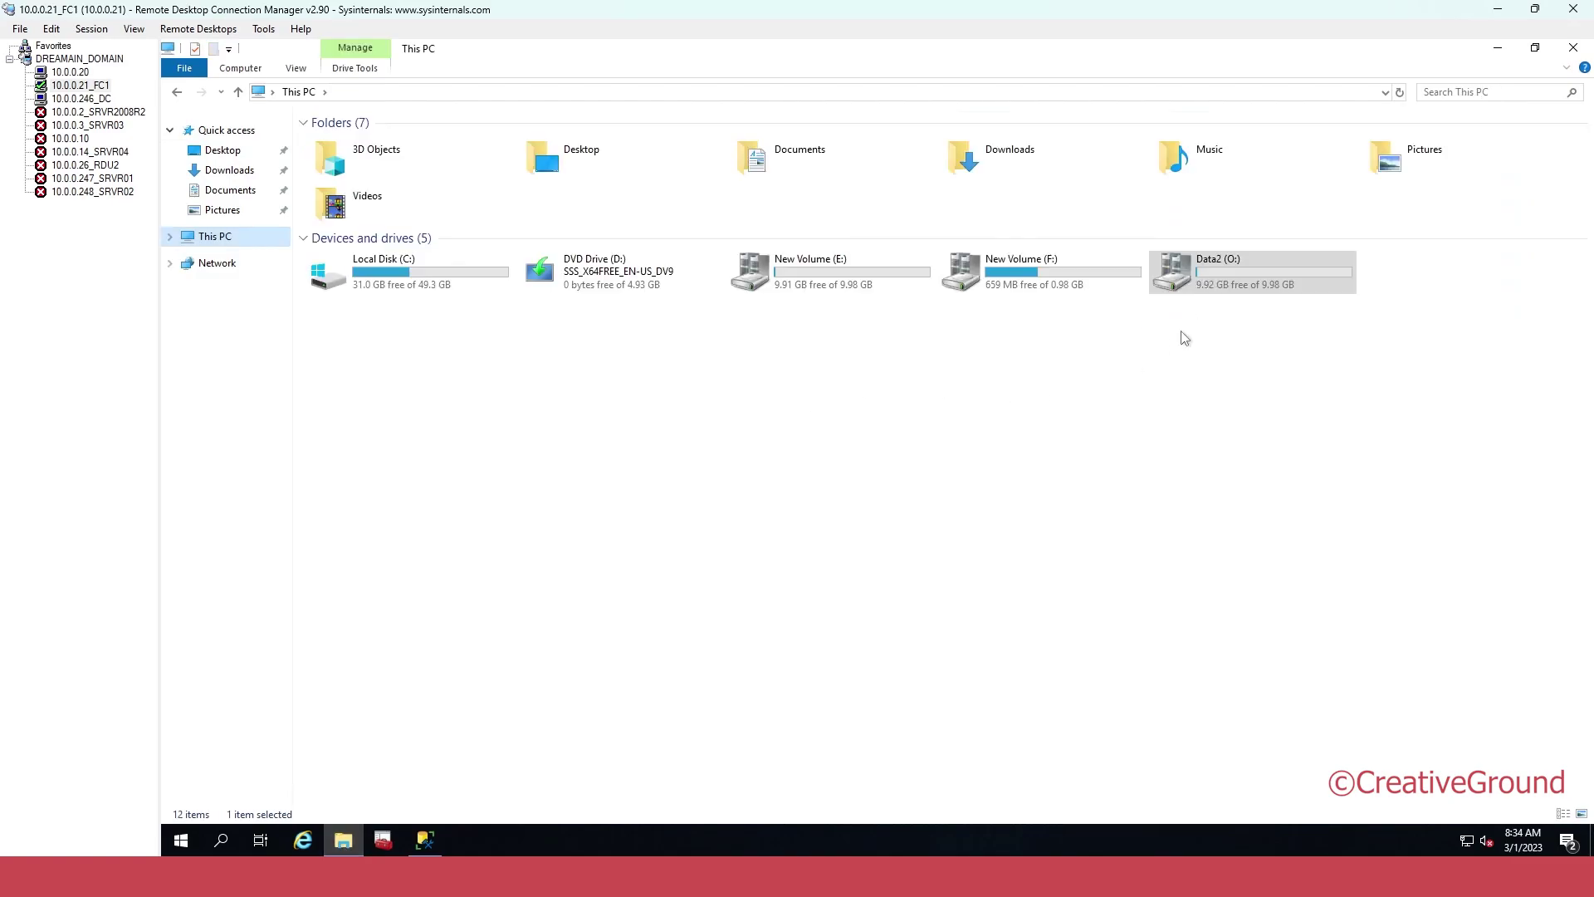
click(1233, 287)
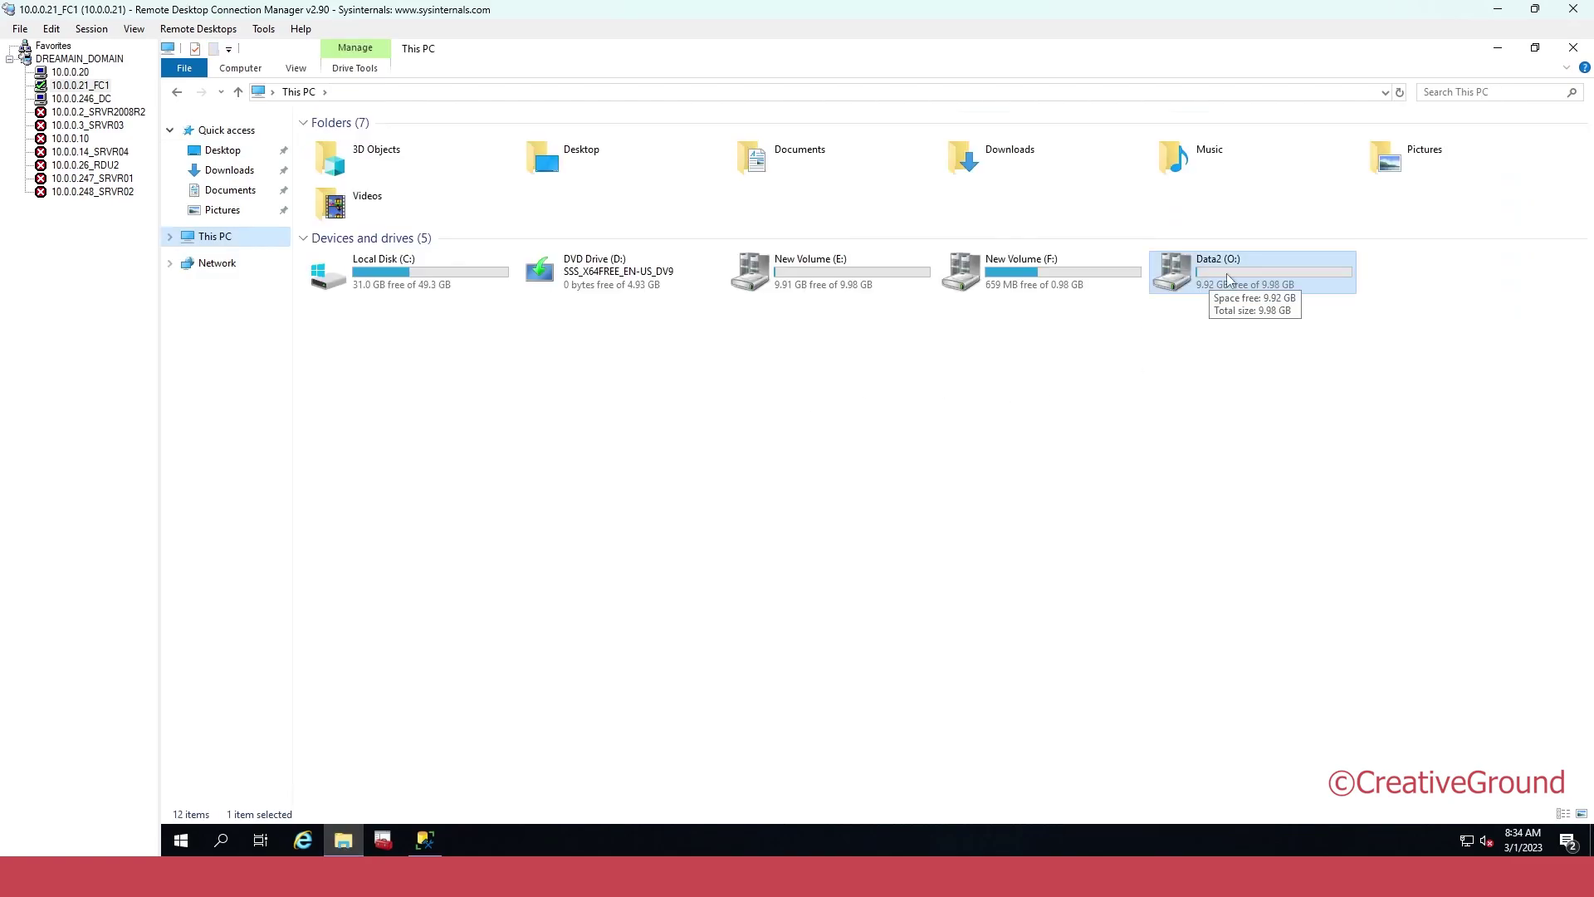
click(1499, 47)
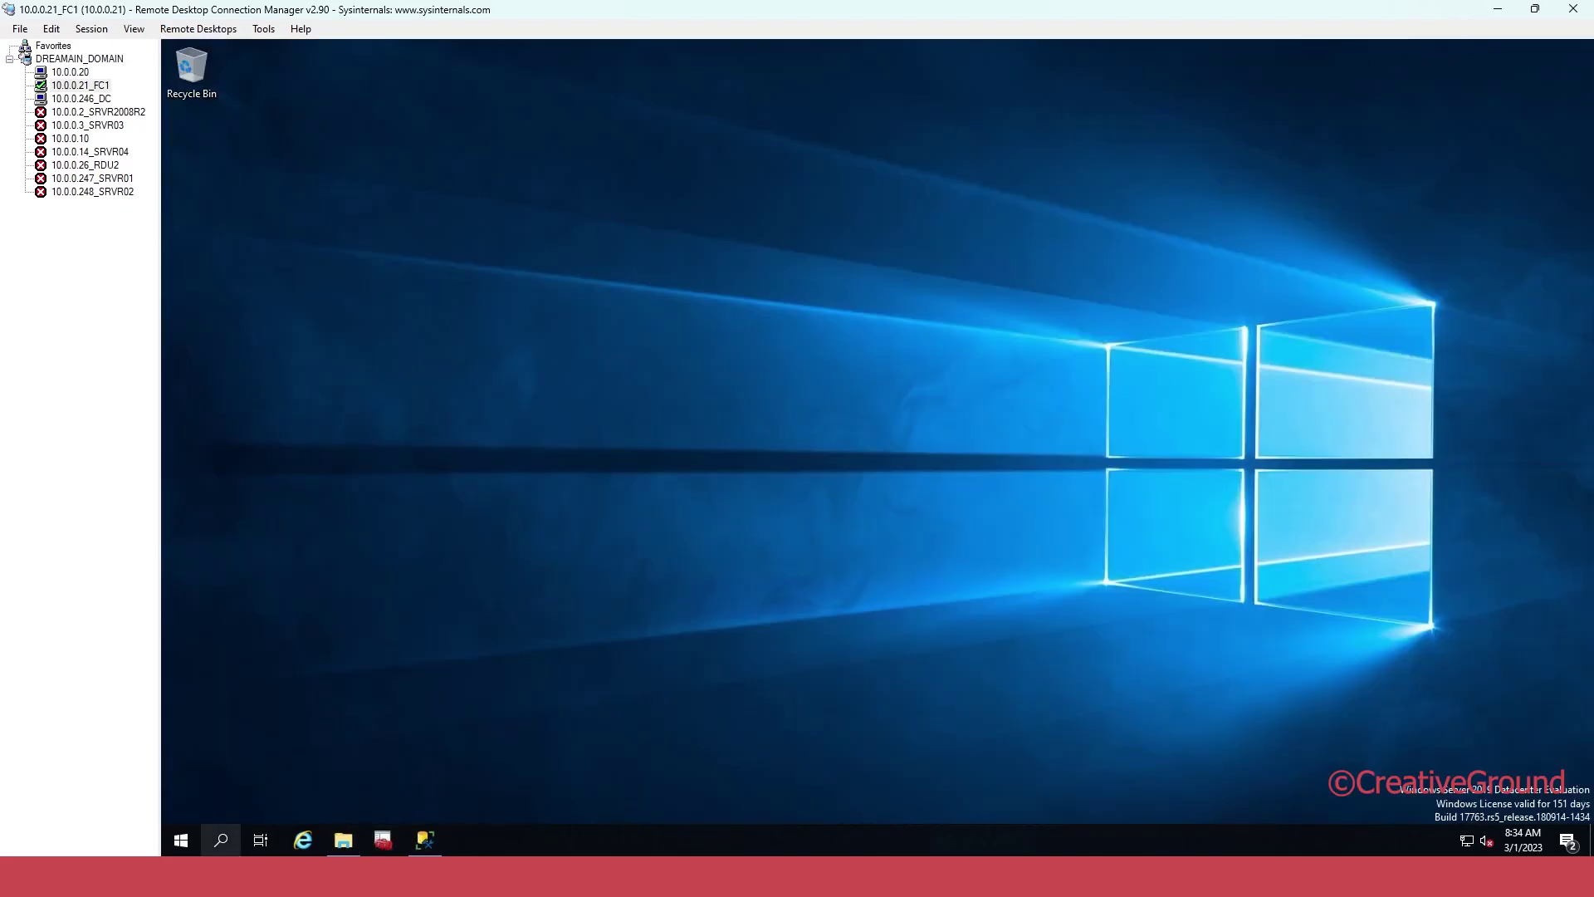
Search for Failover Cluster Manager, open it and maximize its window
click(207, 841)
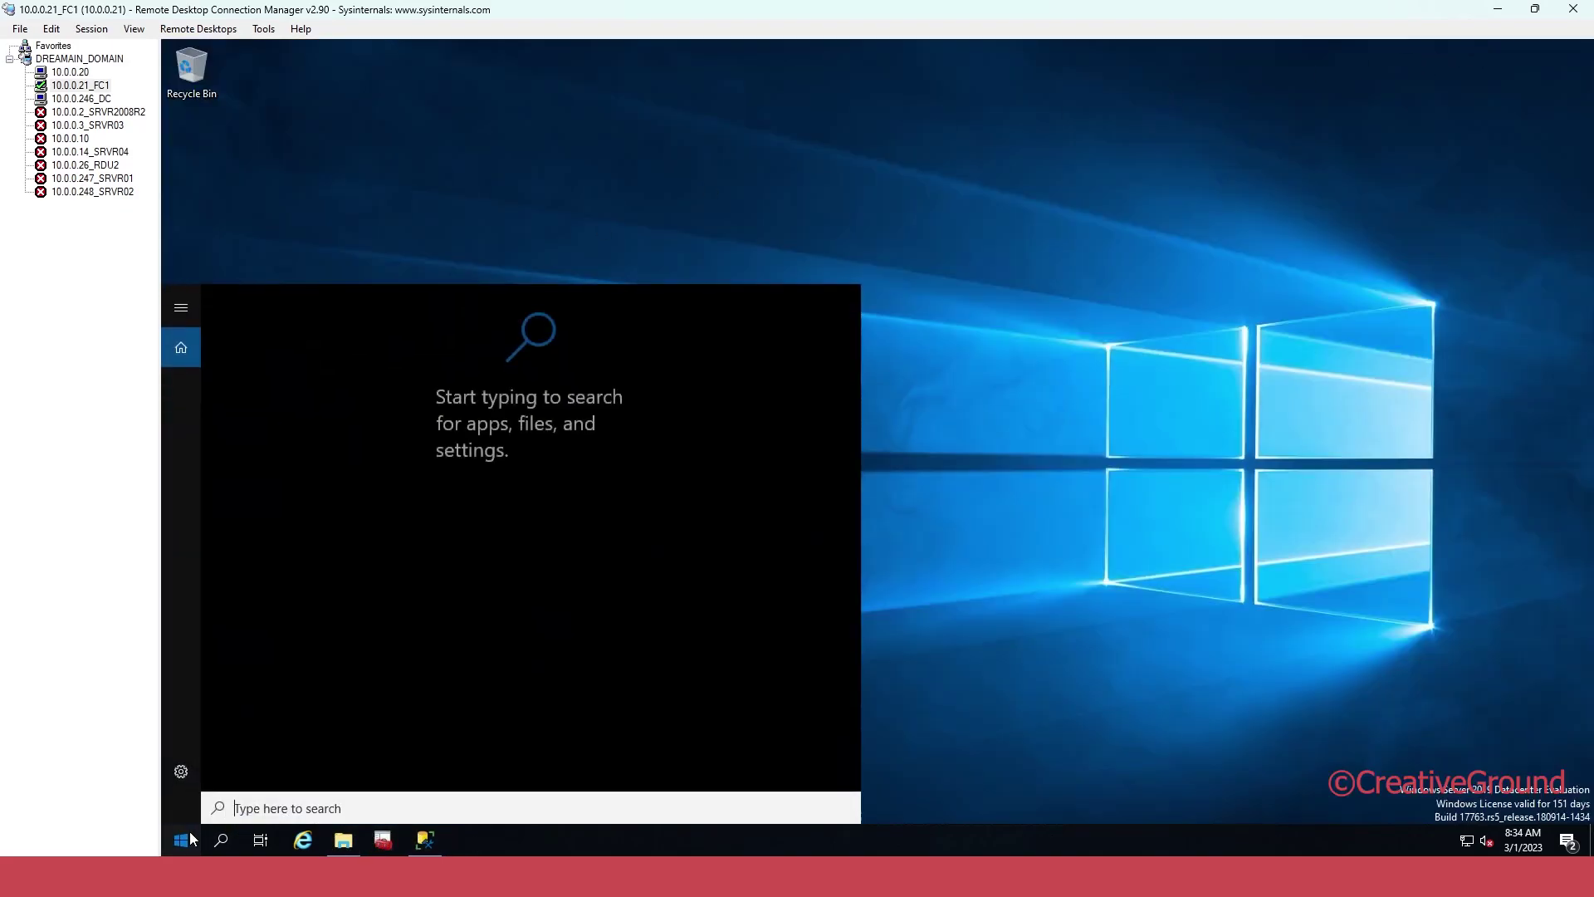
click(184, 840)
text(fai)
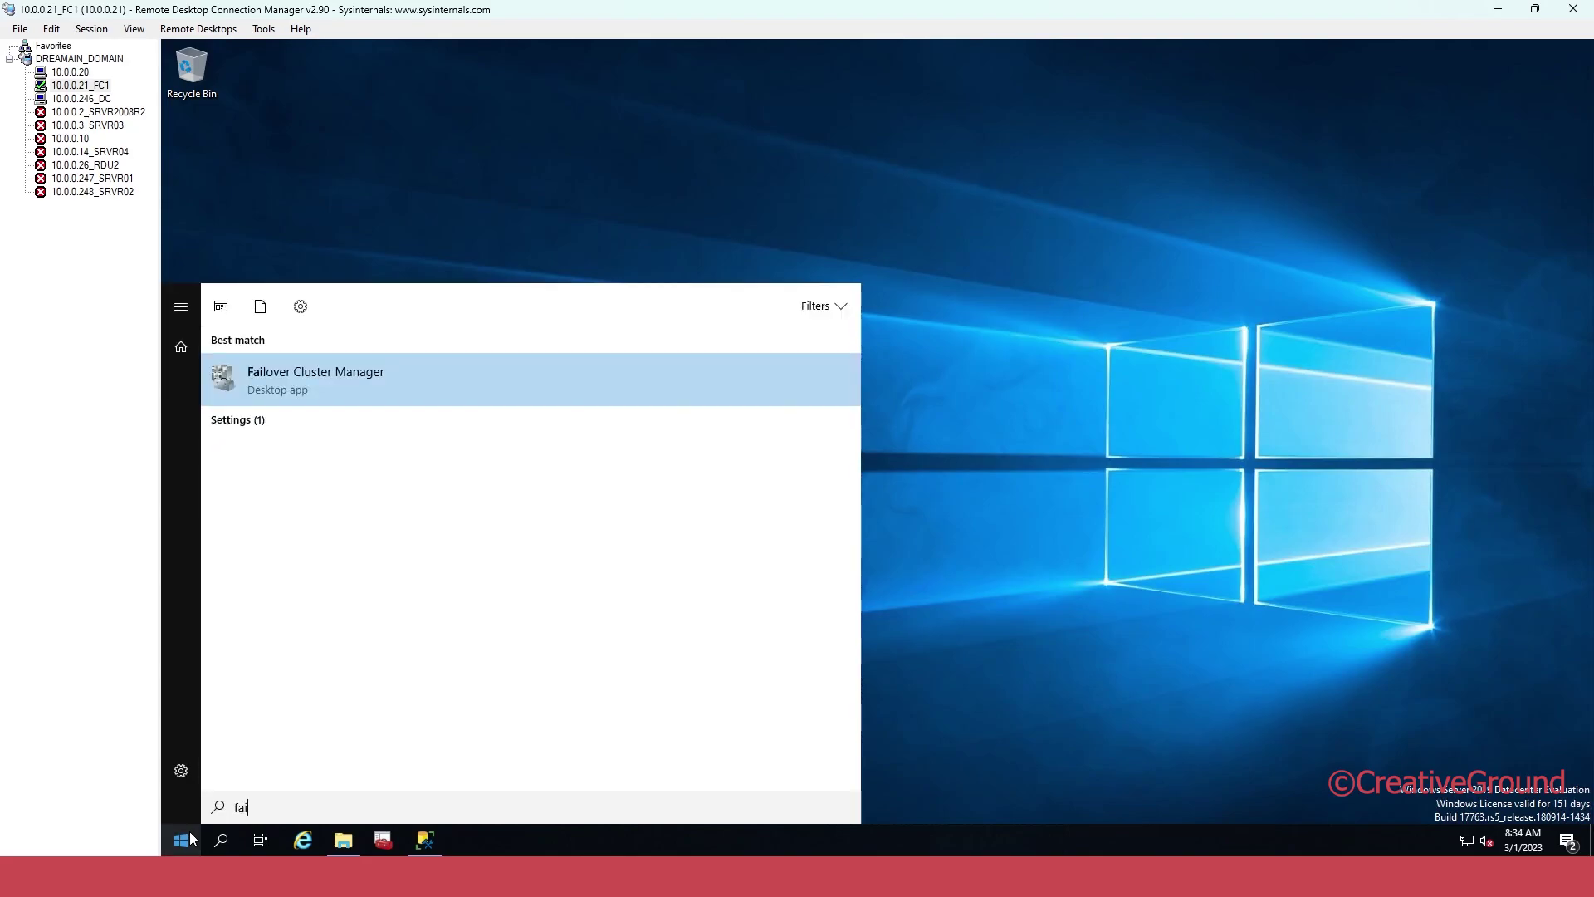
key(Return)
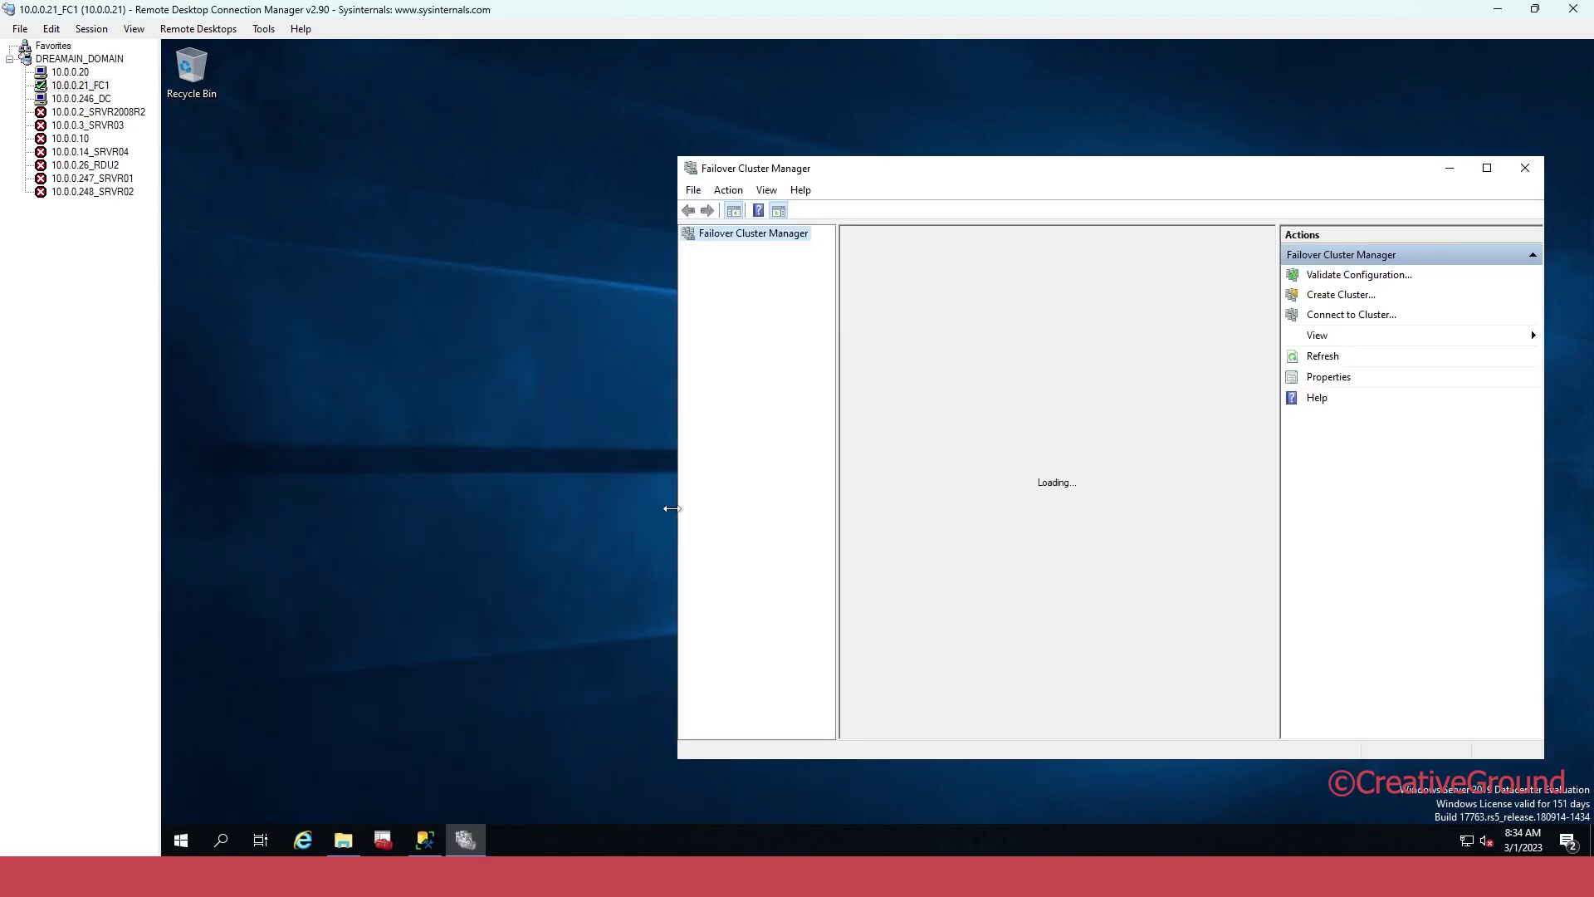
drag(955, 170, 629, 103)
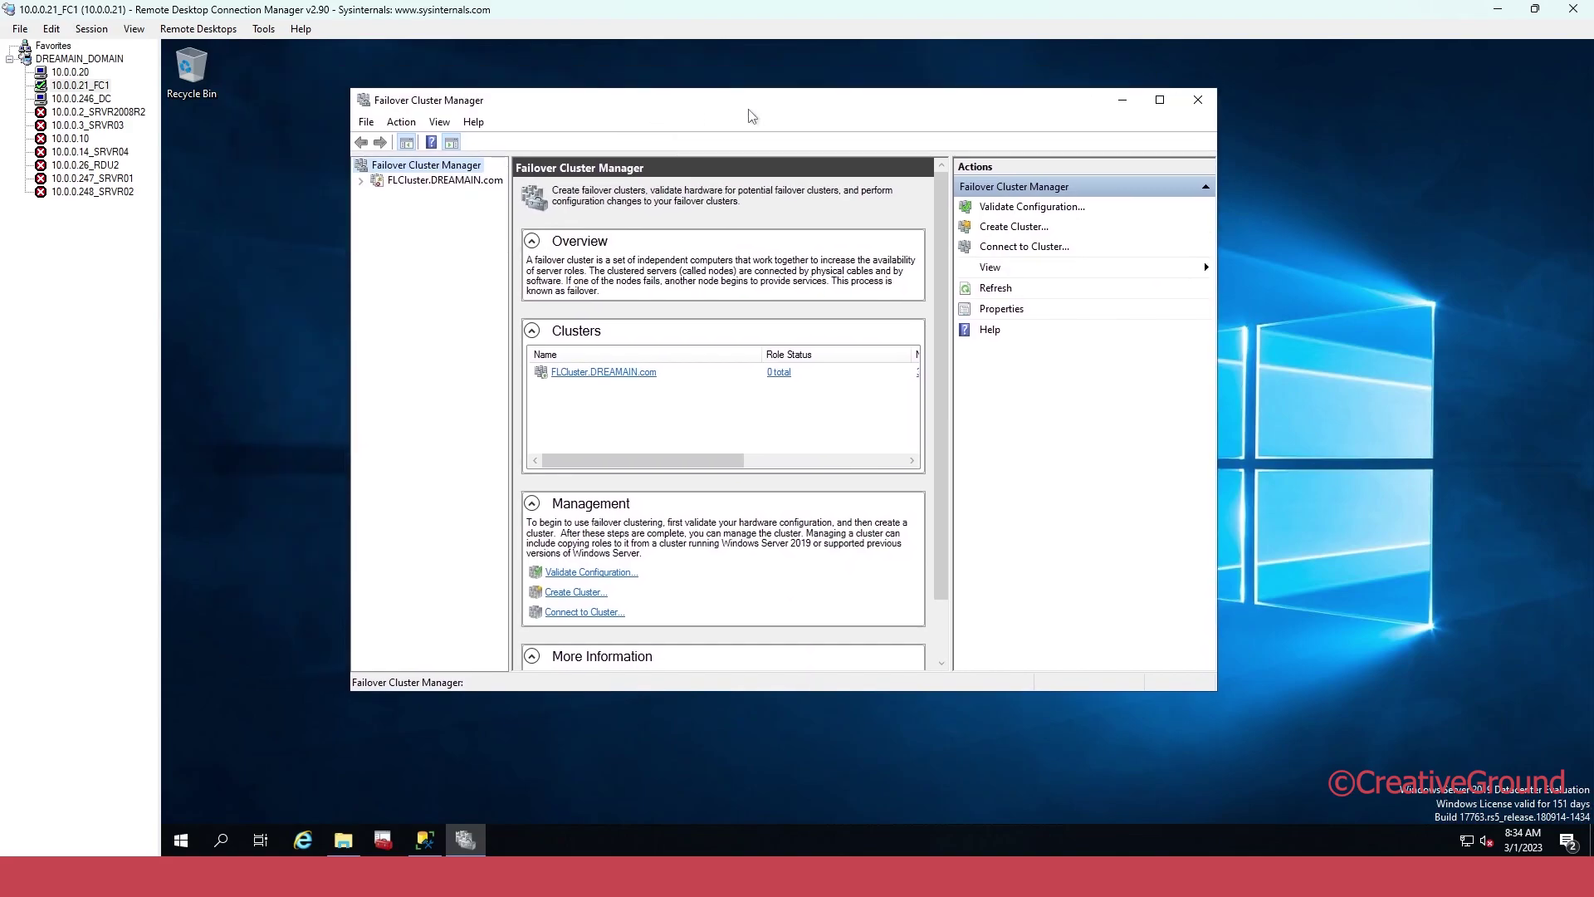
click(1161, 100)
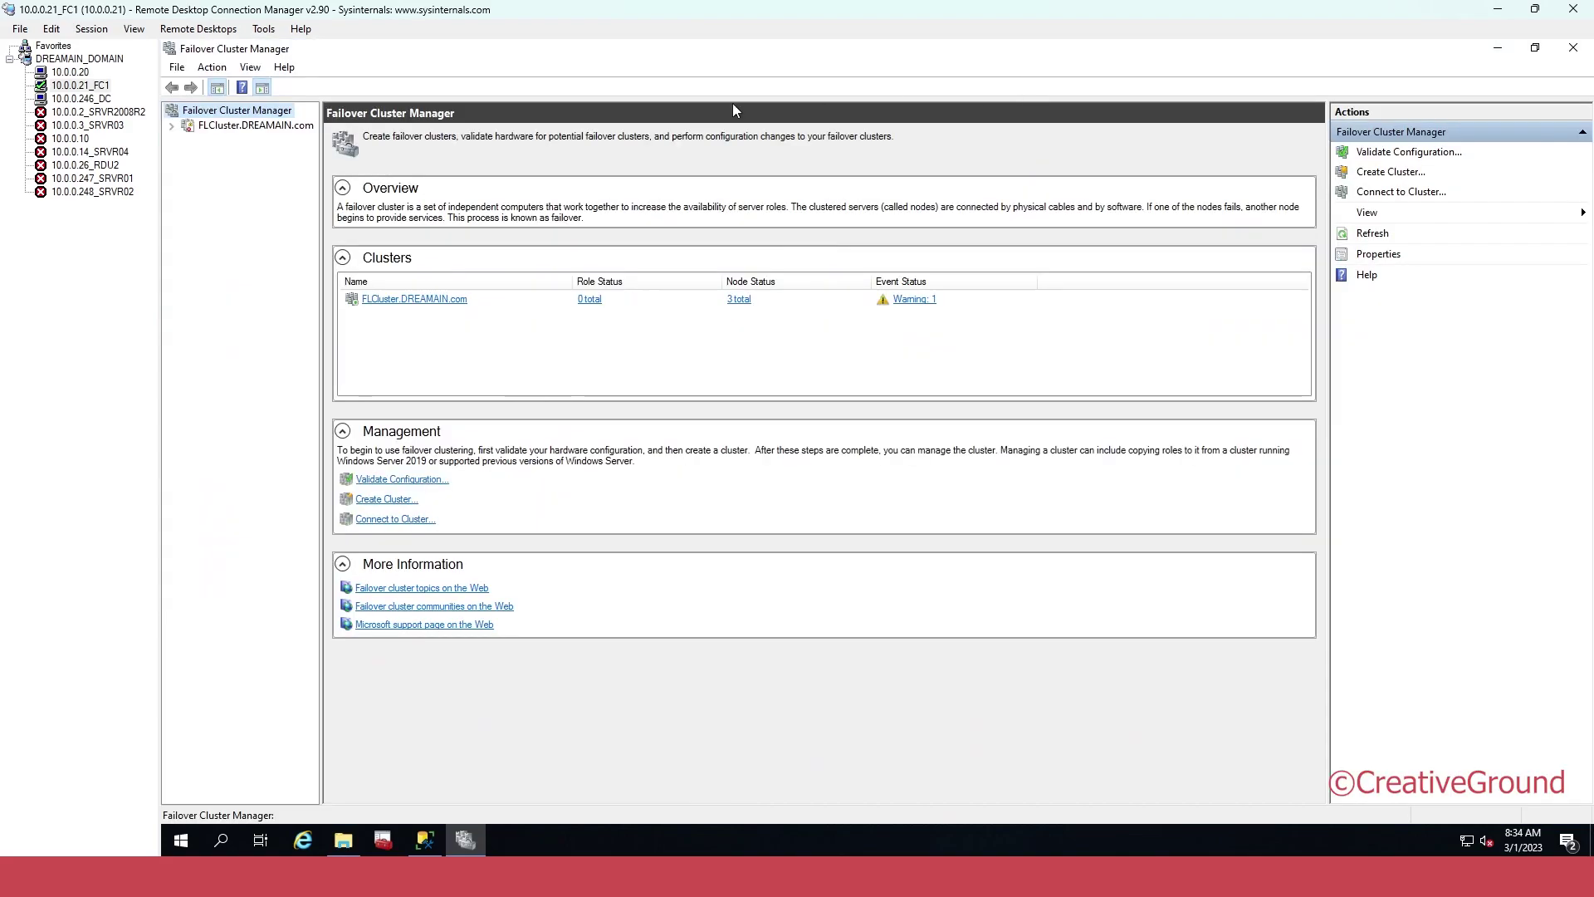
Display the roles of the FLCluster cluster, select the SQL Server (MSSQLSERVER) role and widen the Name column
click(224, 126)
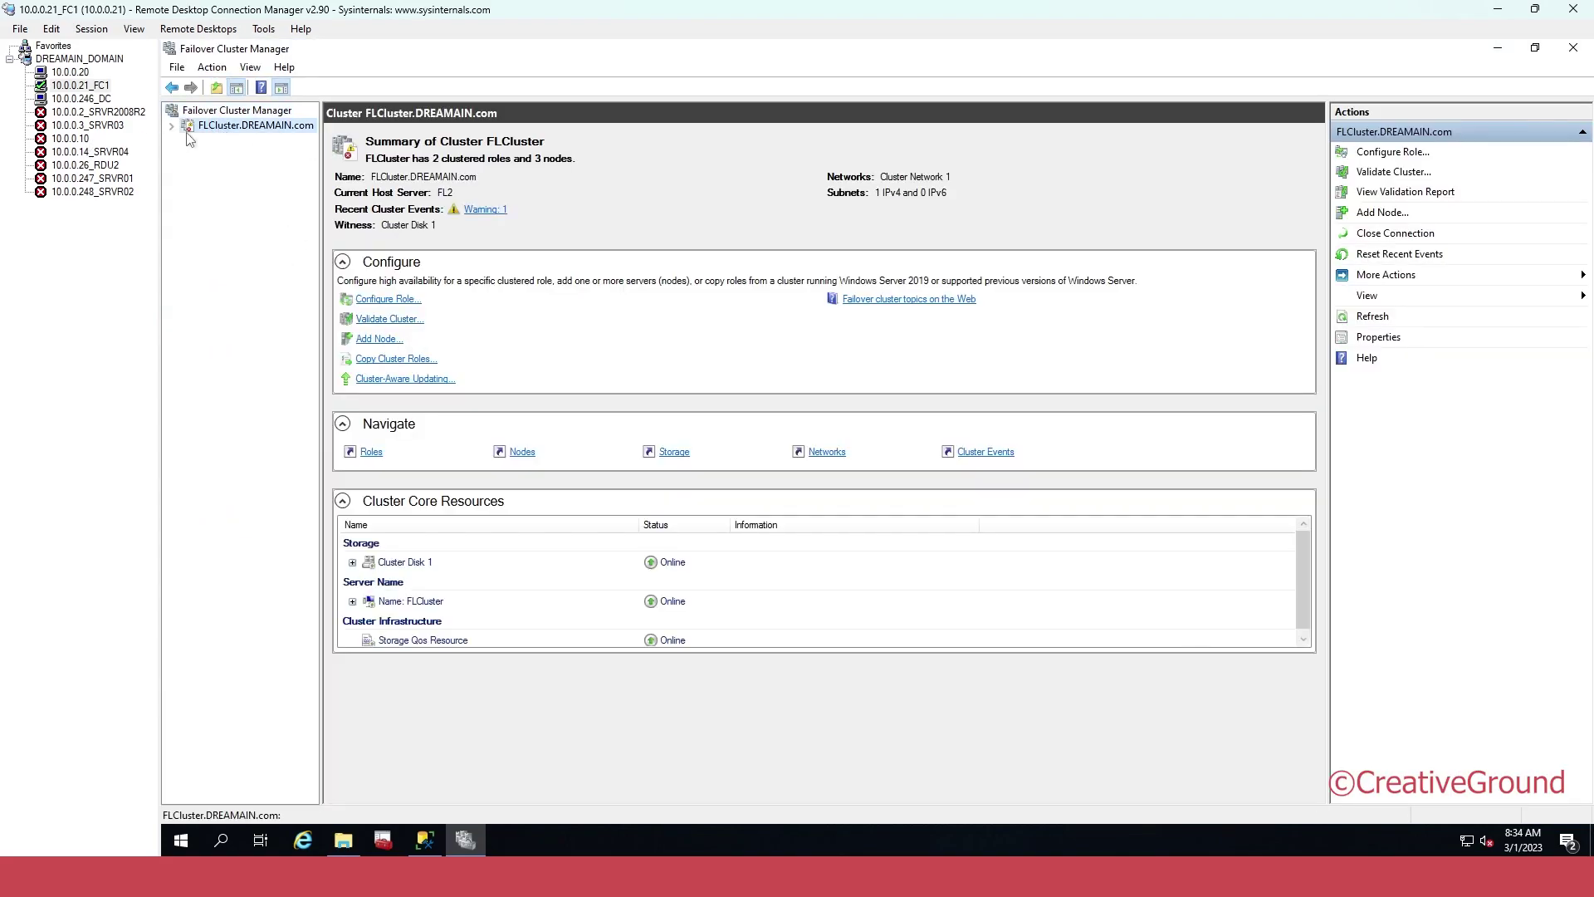
click(172, 126)
click(225, 140)
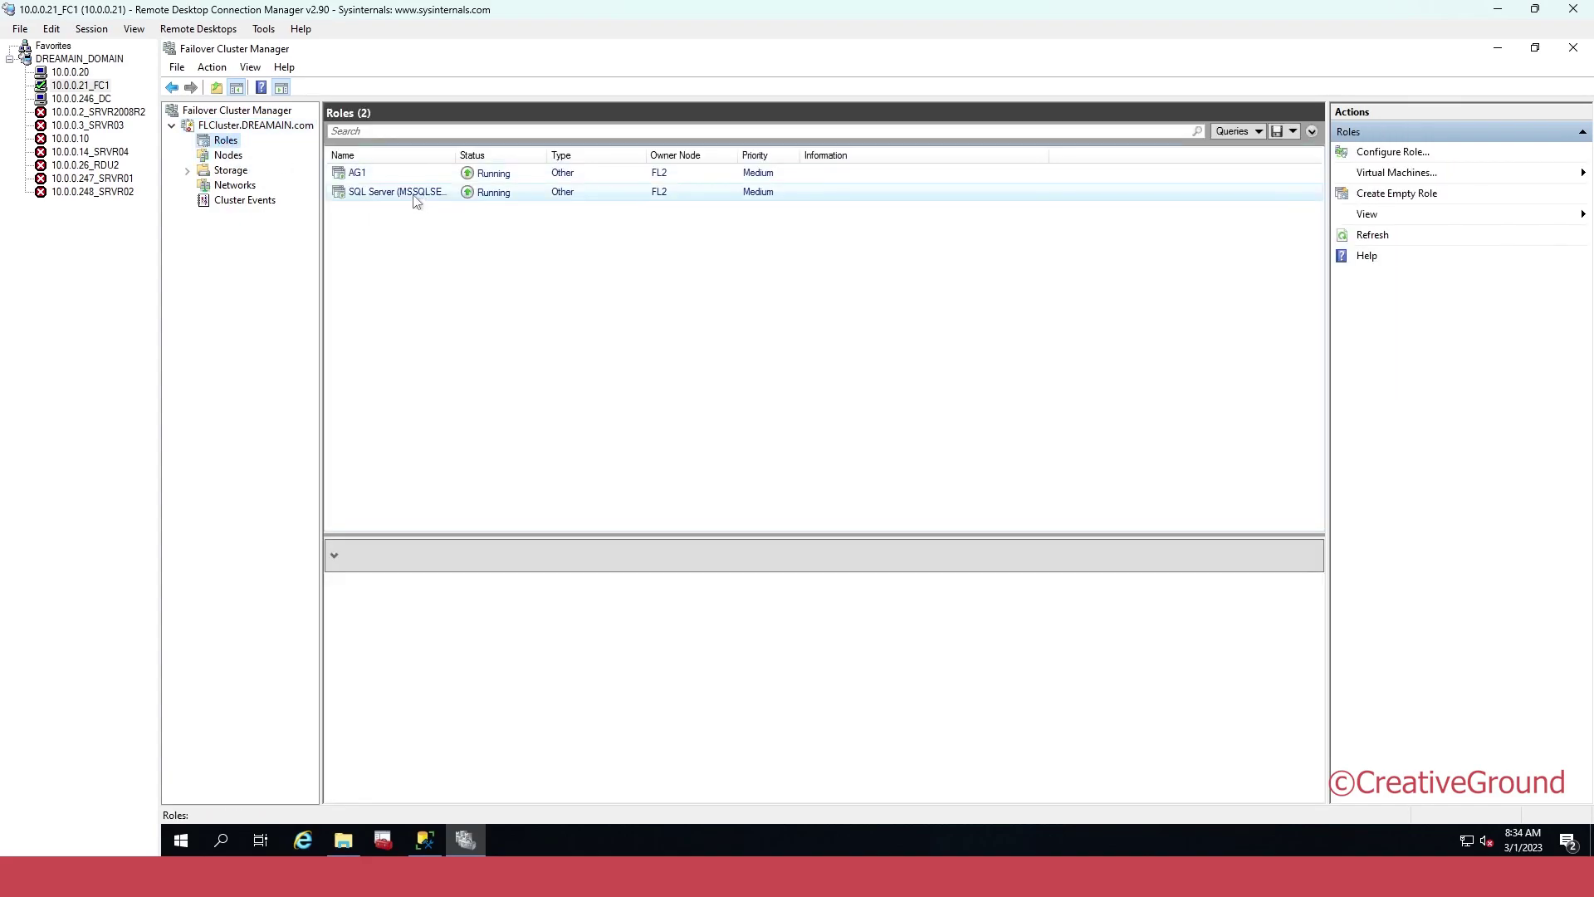
click(416, 202)
drag(458, 154, 556, 154)
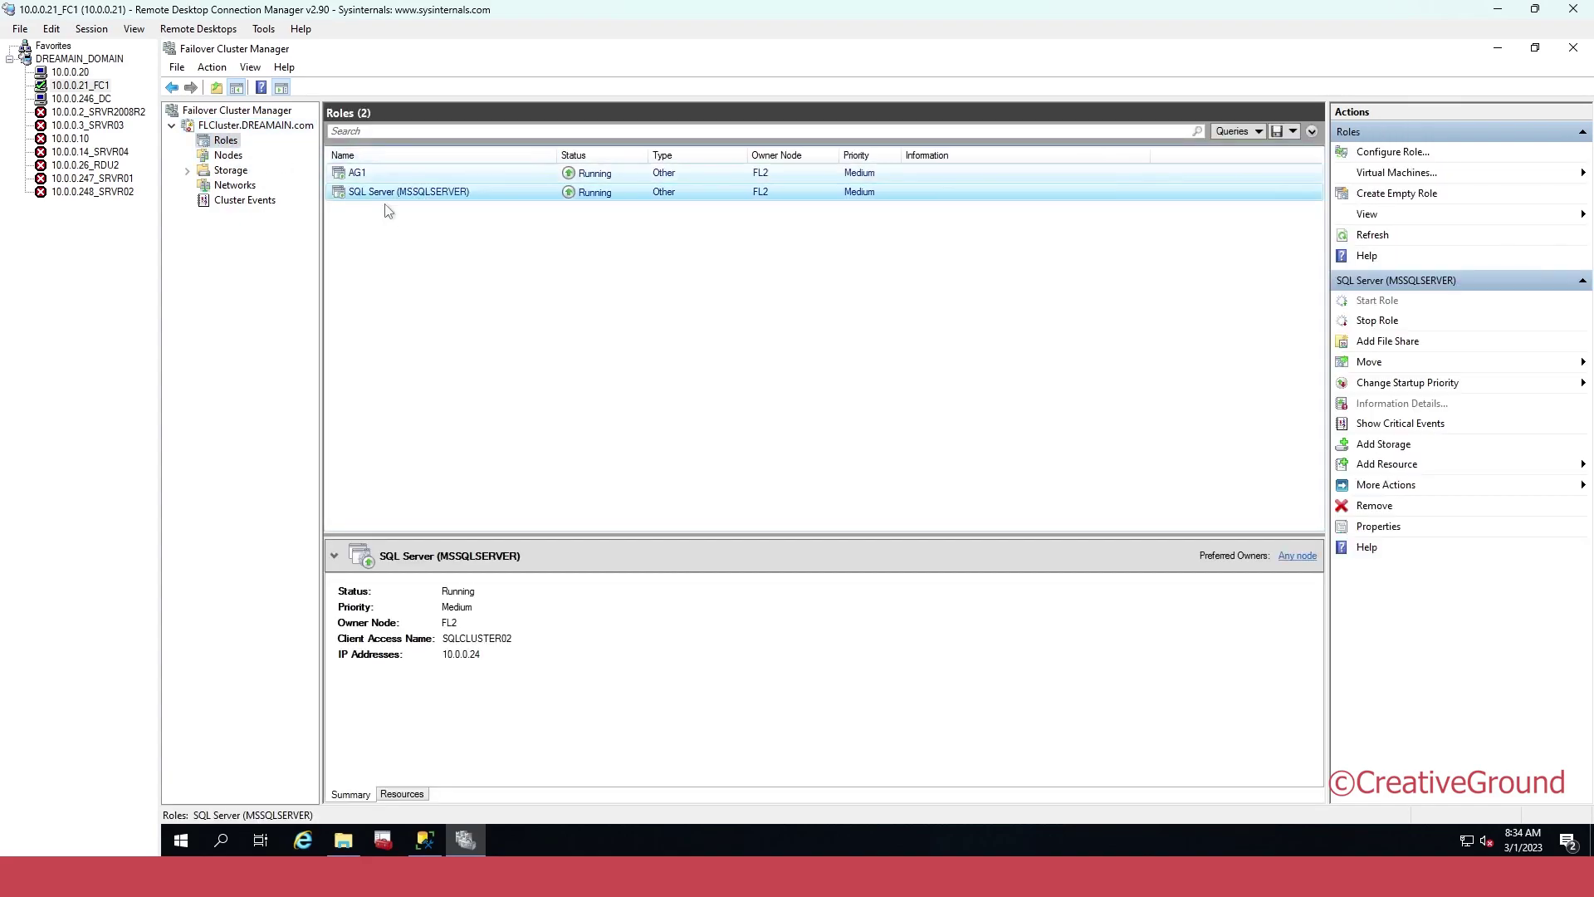
Show the dependency report of the SQL Server (MSSQLSERVER) role, allow its blocked content and examine the disk dependencies in the diagram
right_click(428, 198)
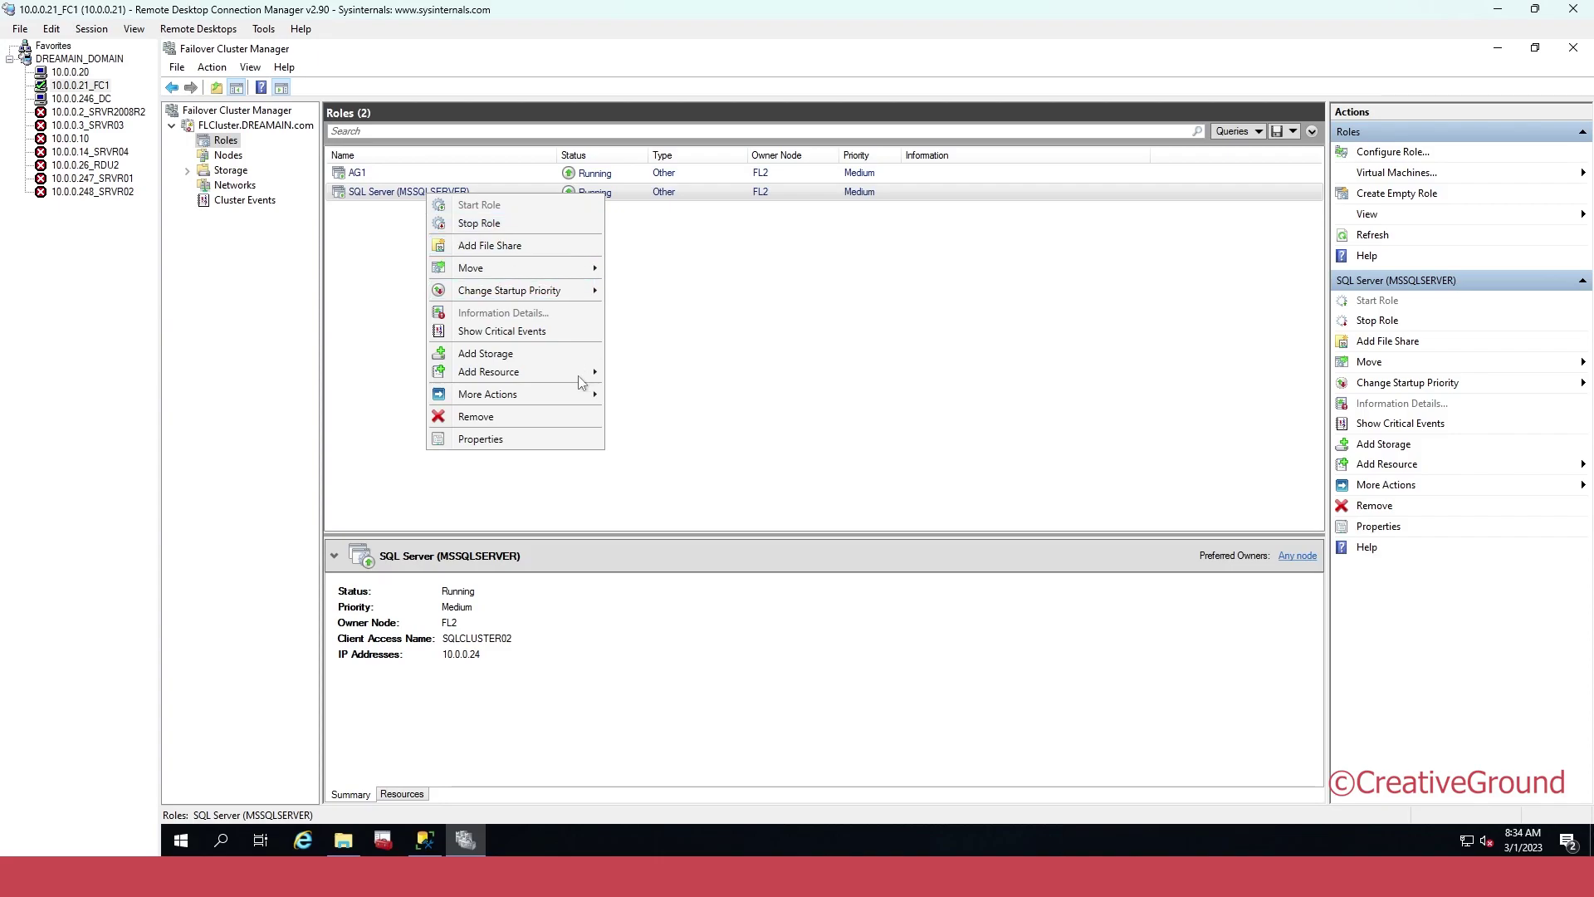
mouse_move(553, 399)
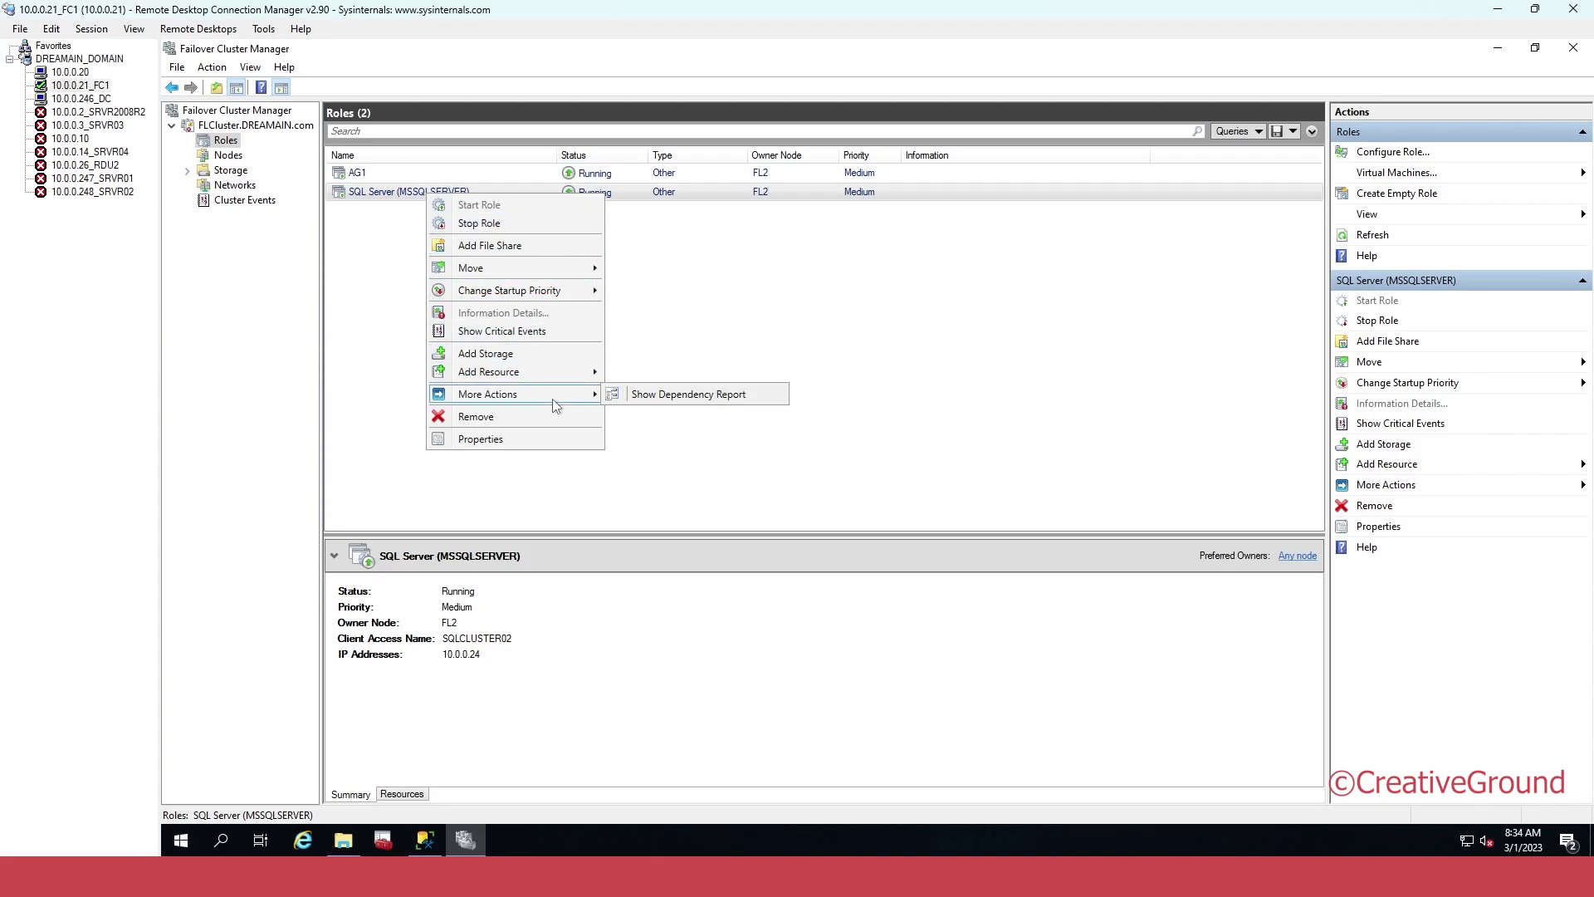
click(668, 397)
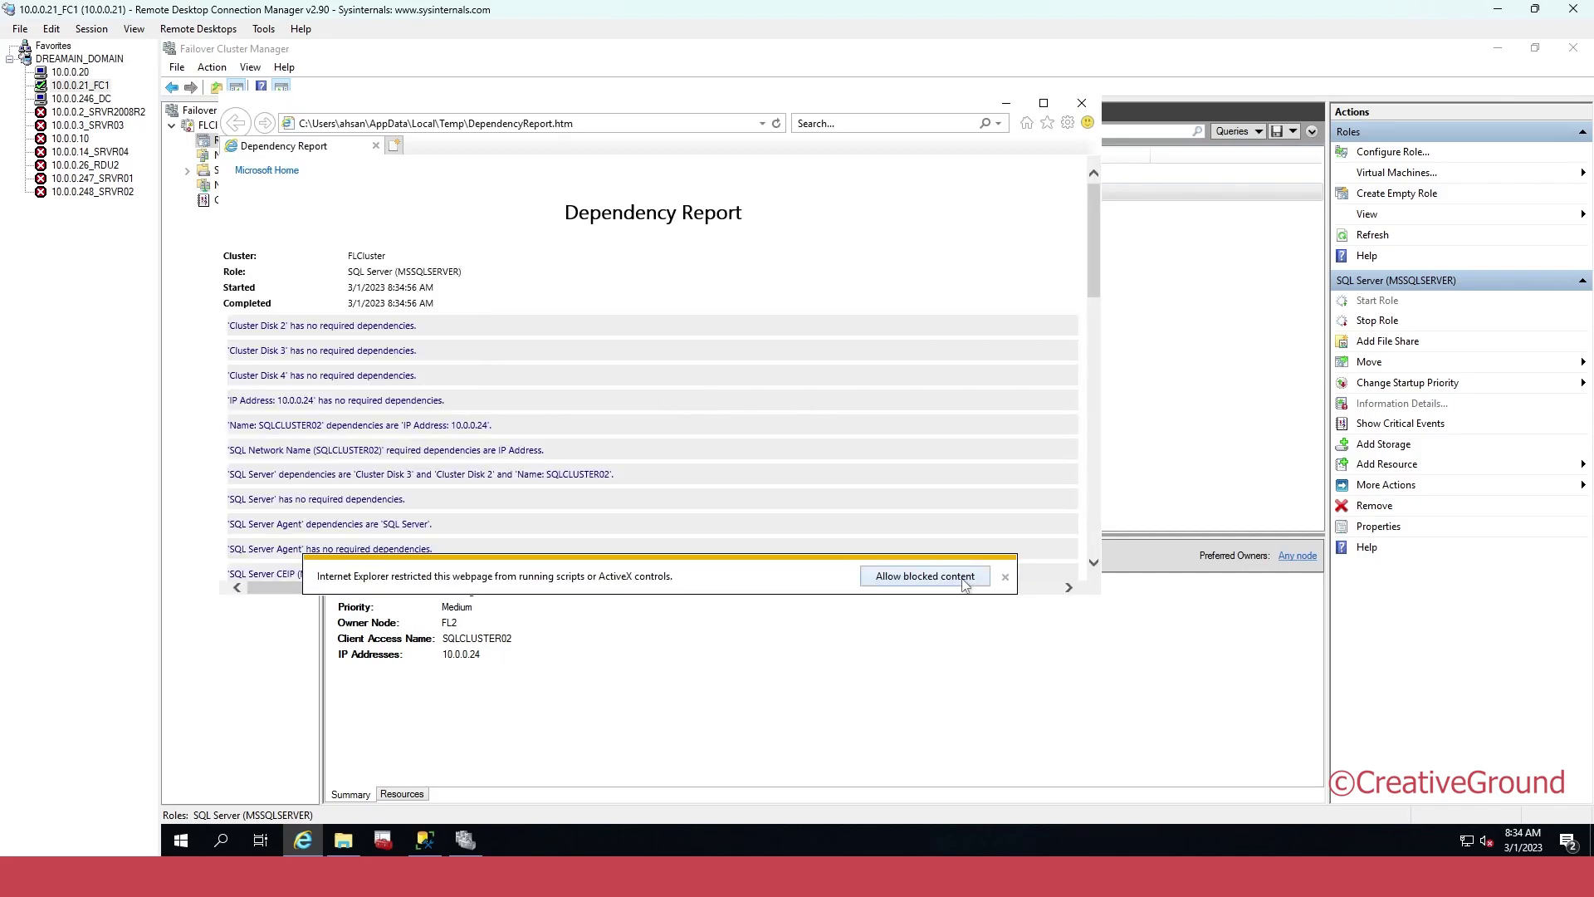
click(965, 581)
scroll(793, 362, down, 8)
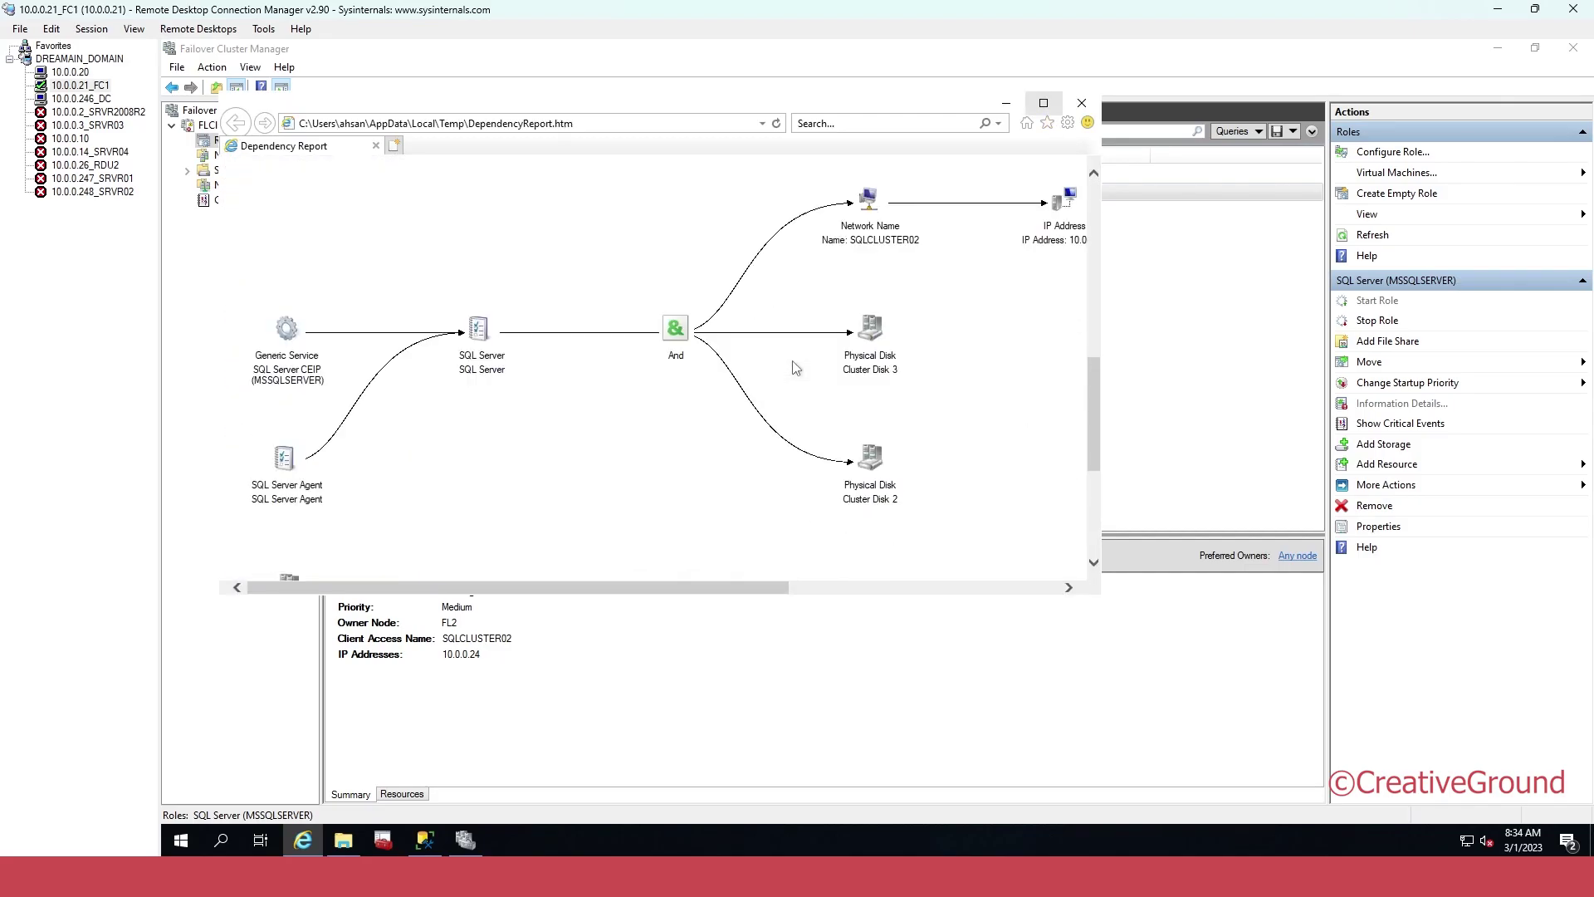
click(1043, 102)
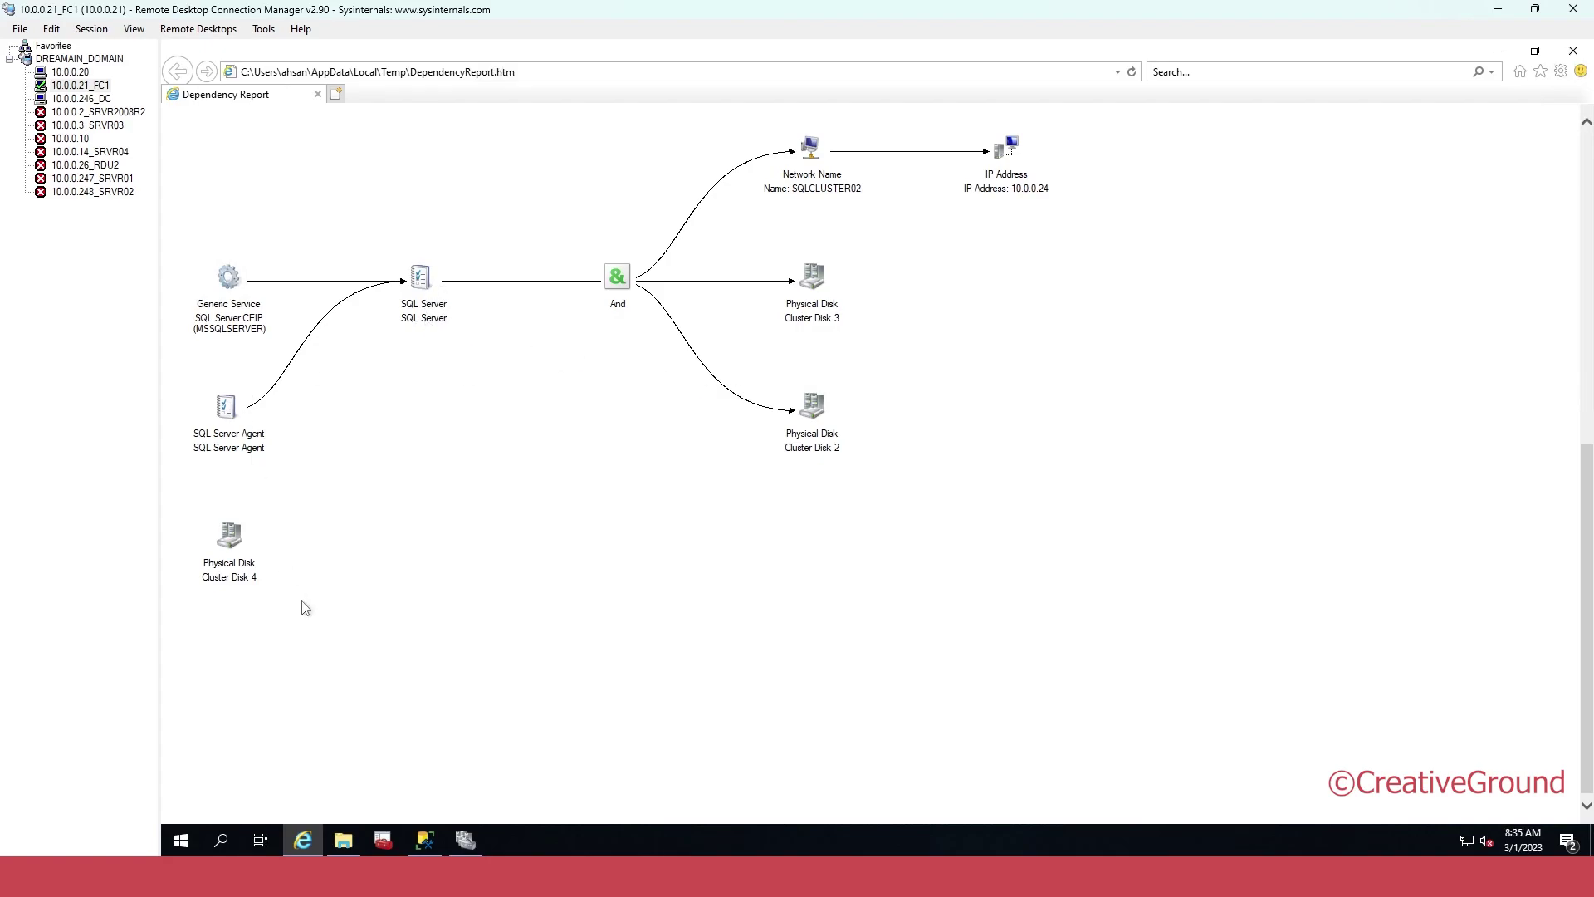
click(1573, 50)
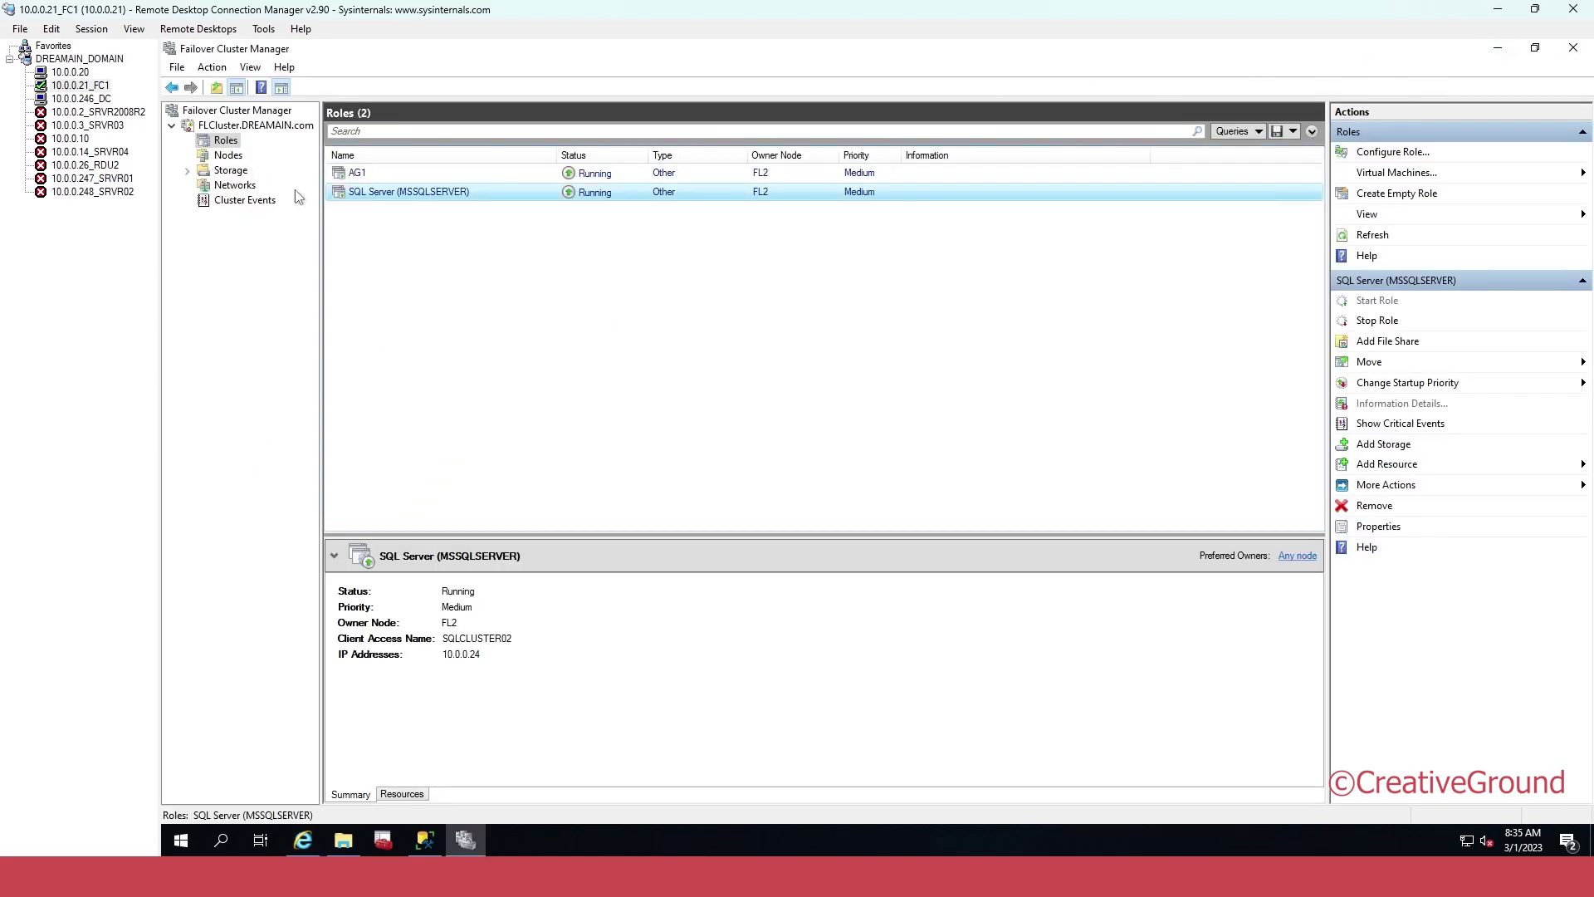
Show the resources of the SQL Server (MSSQLSERVER) role and enlarge the resource list
click(445, 196)
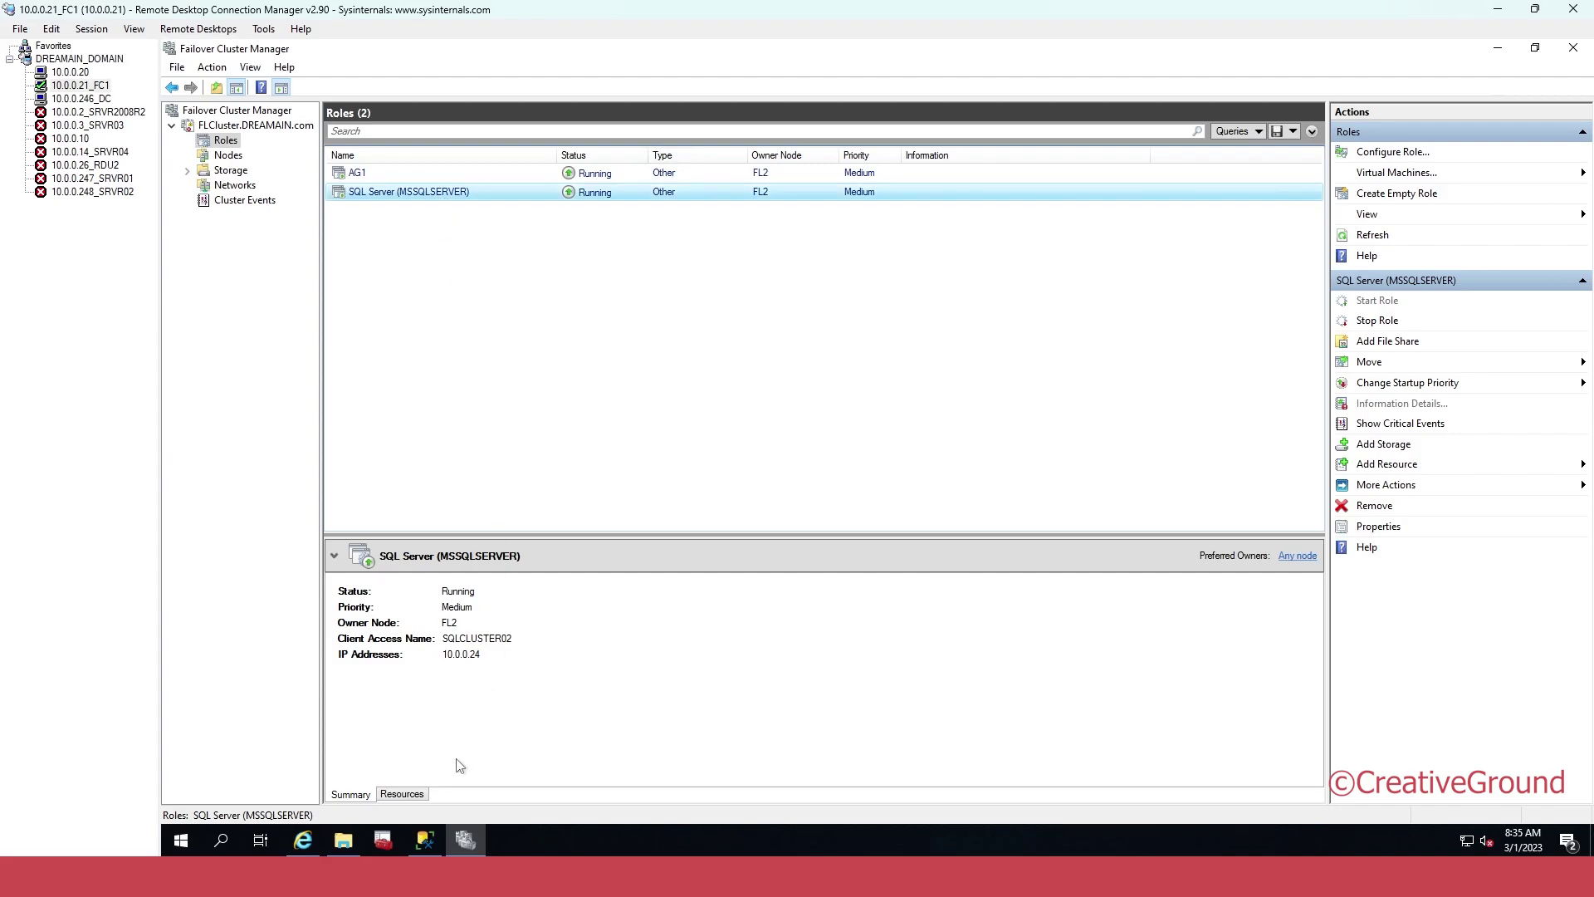
click(399, 795)
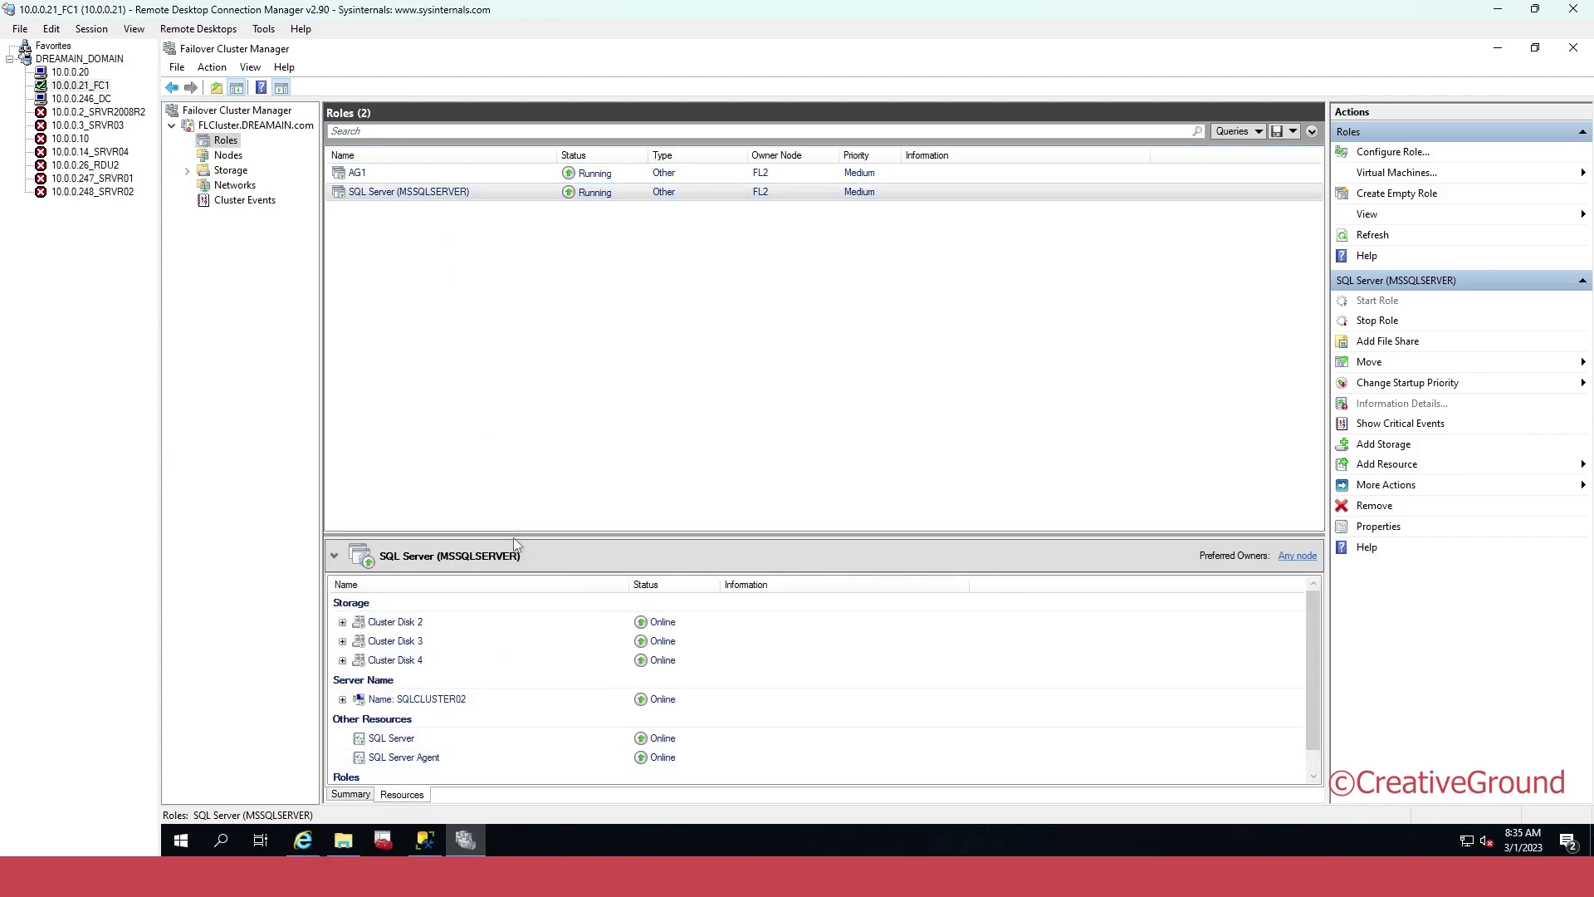
drag(506, 534, 496, 245)
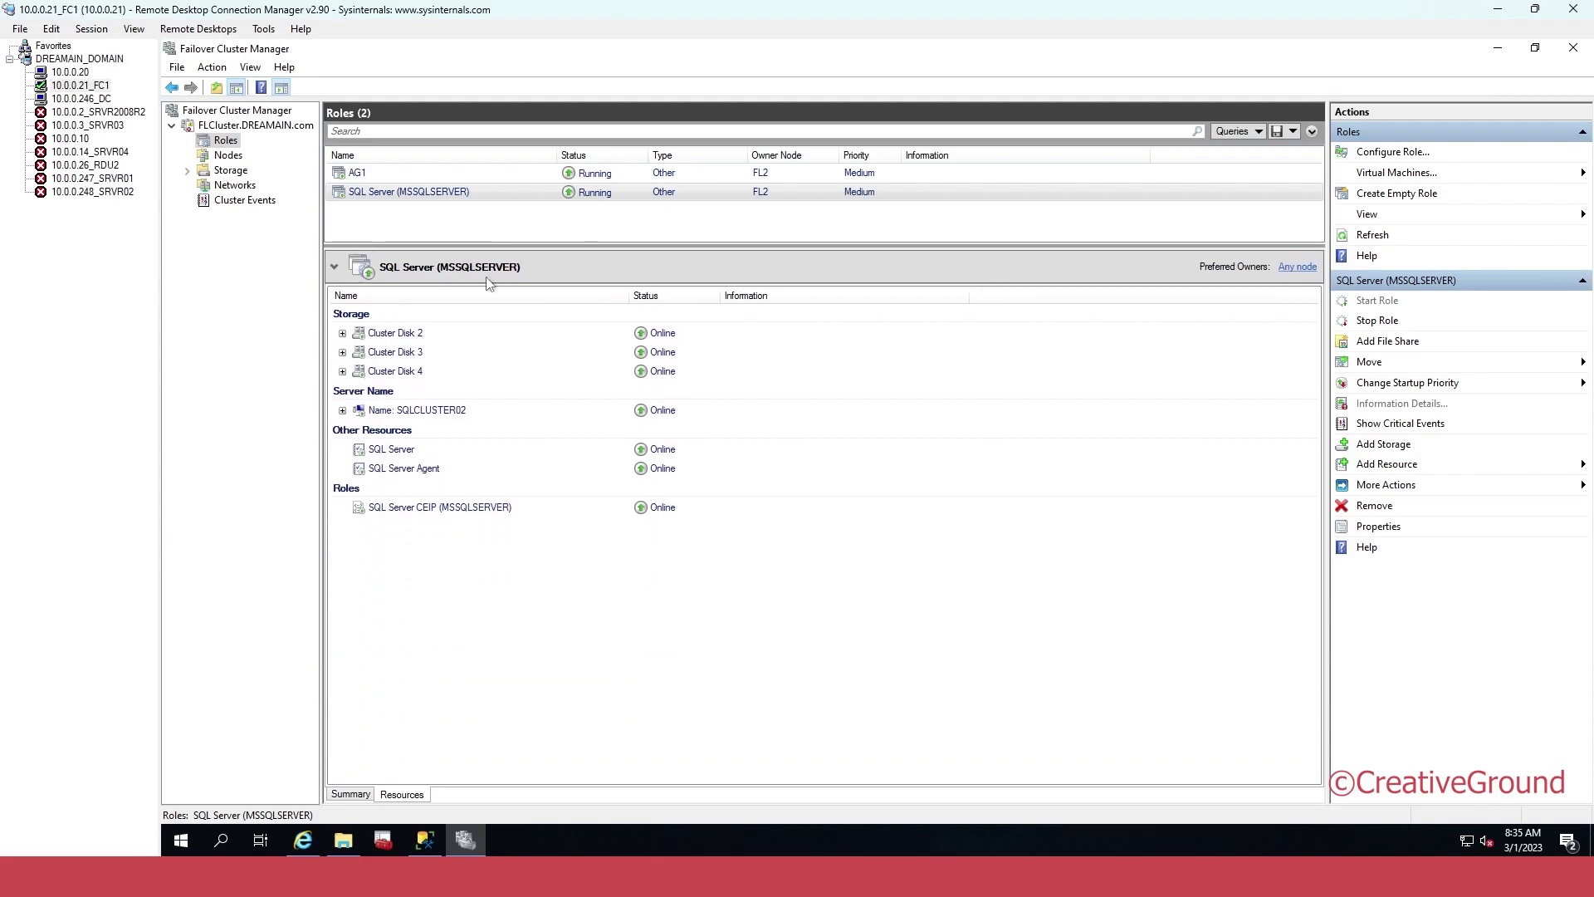
Open the properties of the SQL Server resource under Other Resources and display its dependencies
click(386, 456)
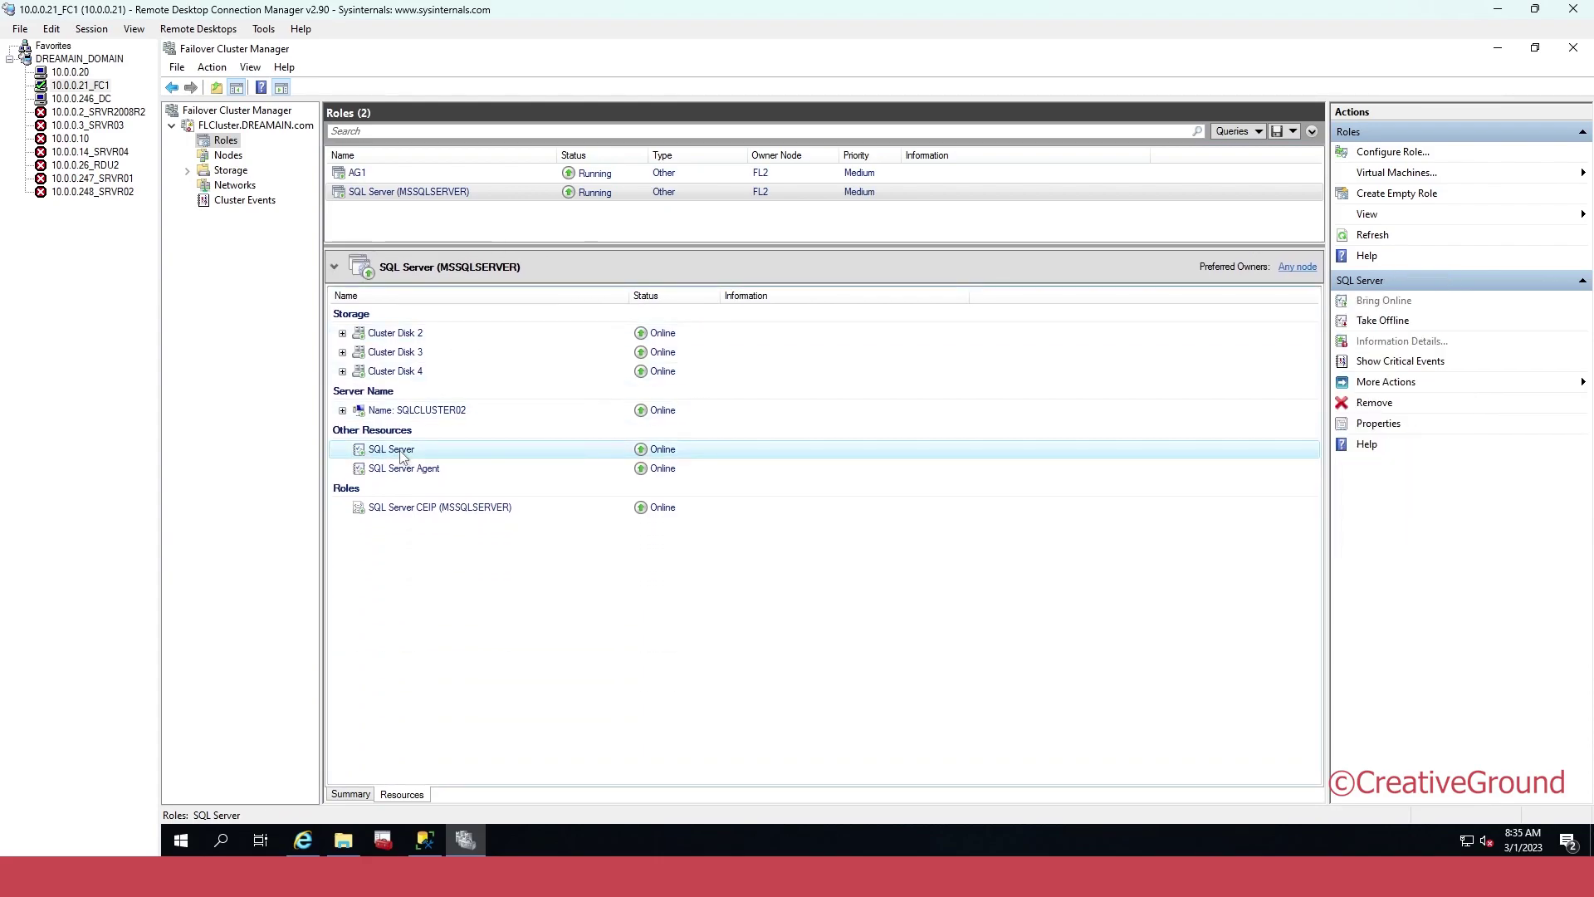
right_click(378, 455)
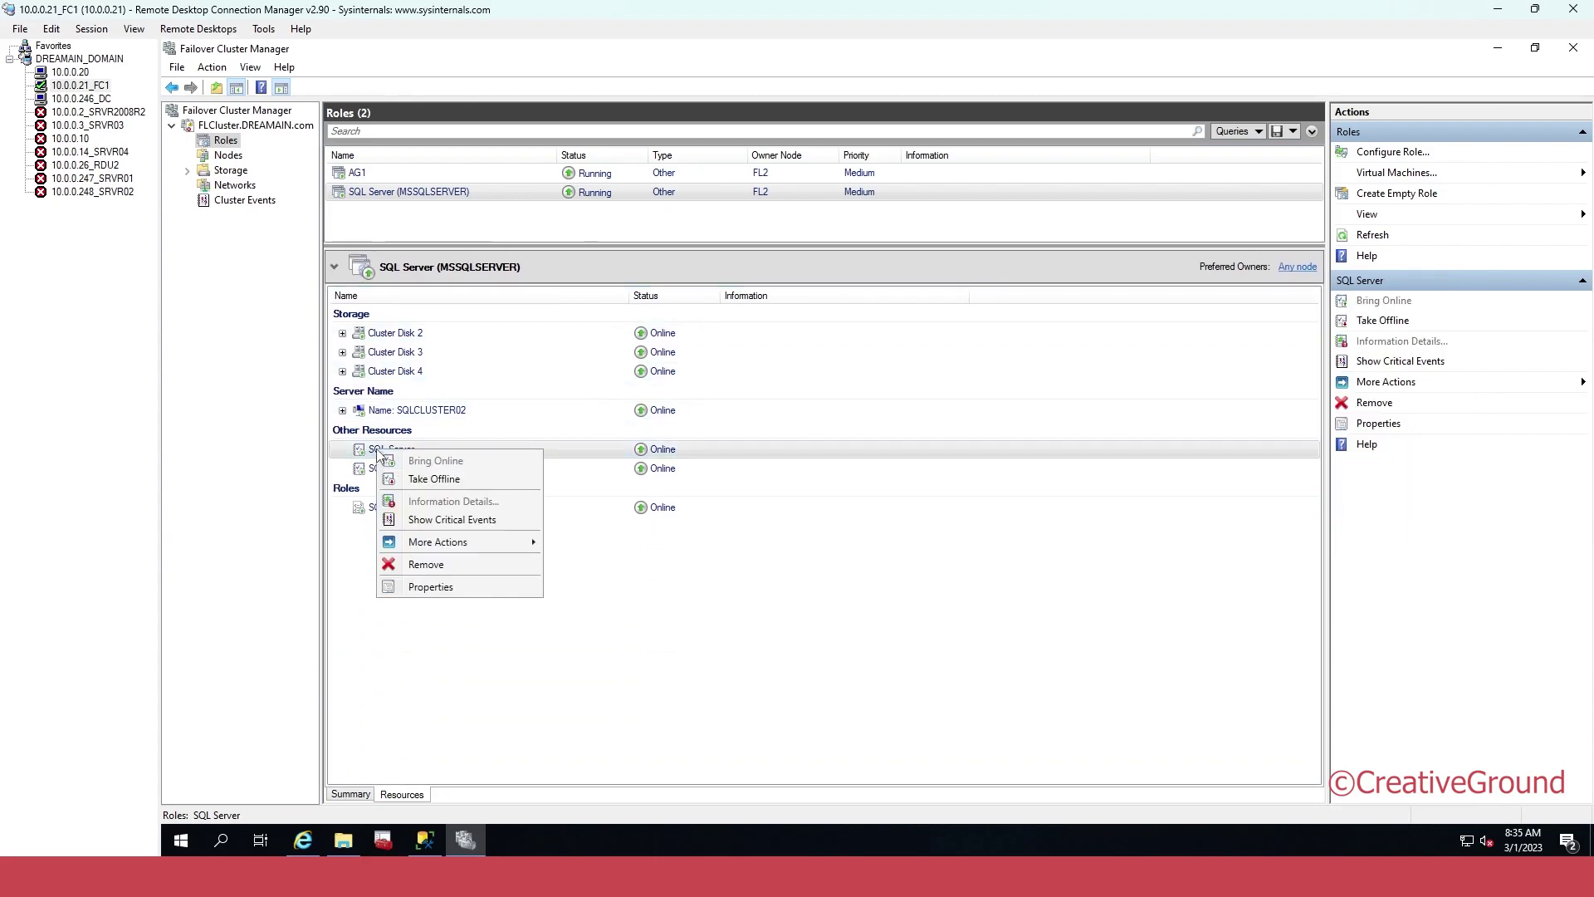
click(455, 589)
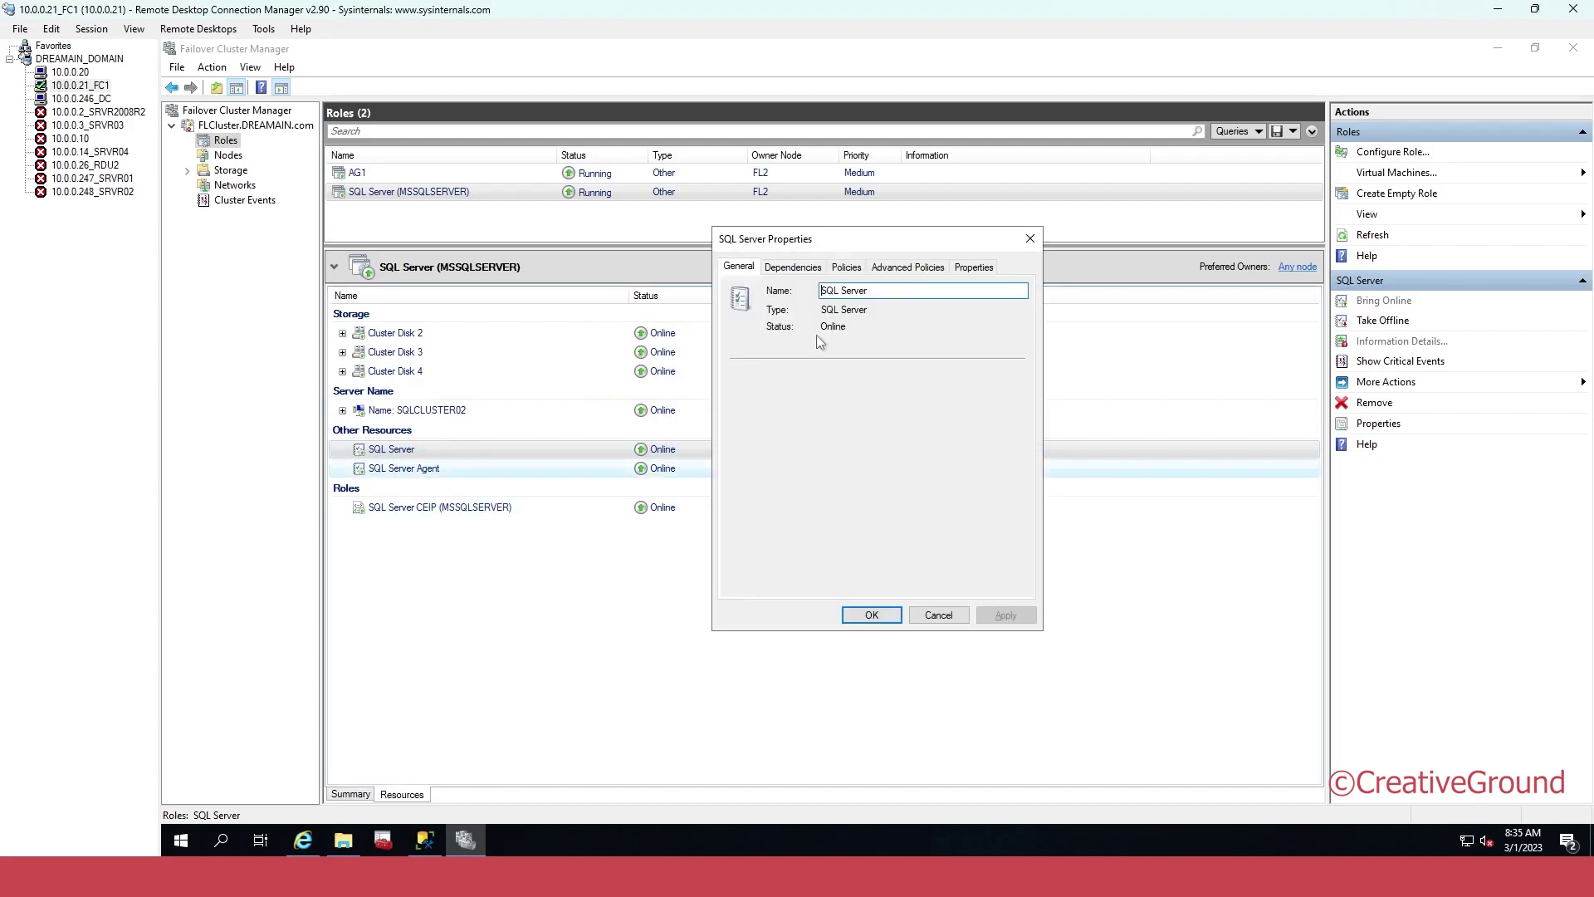
drag(827, 239, 574, 247)
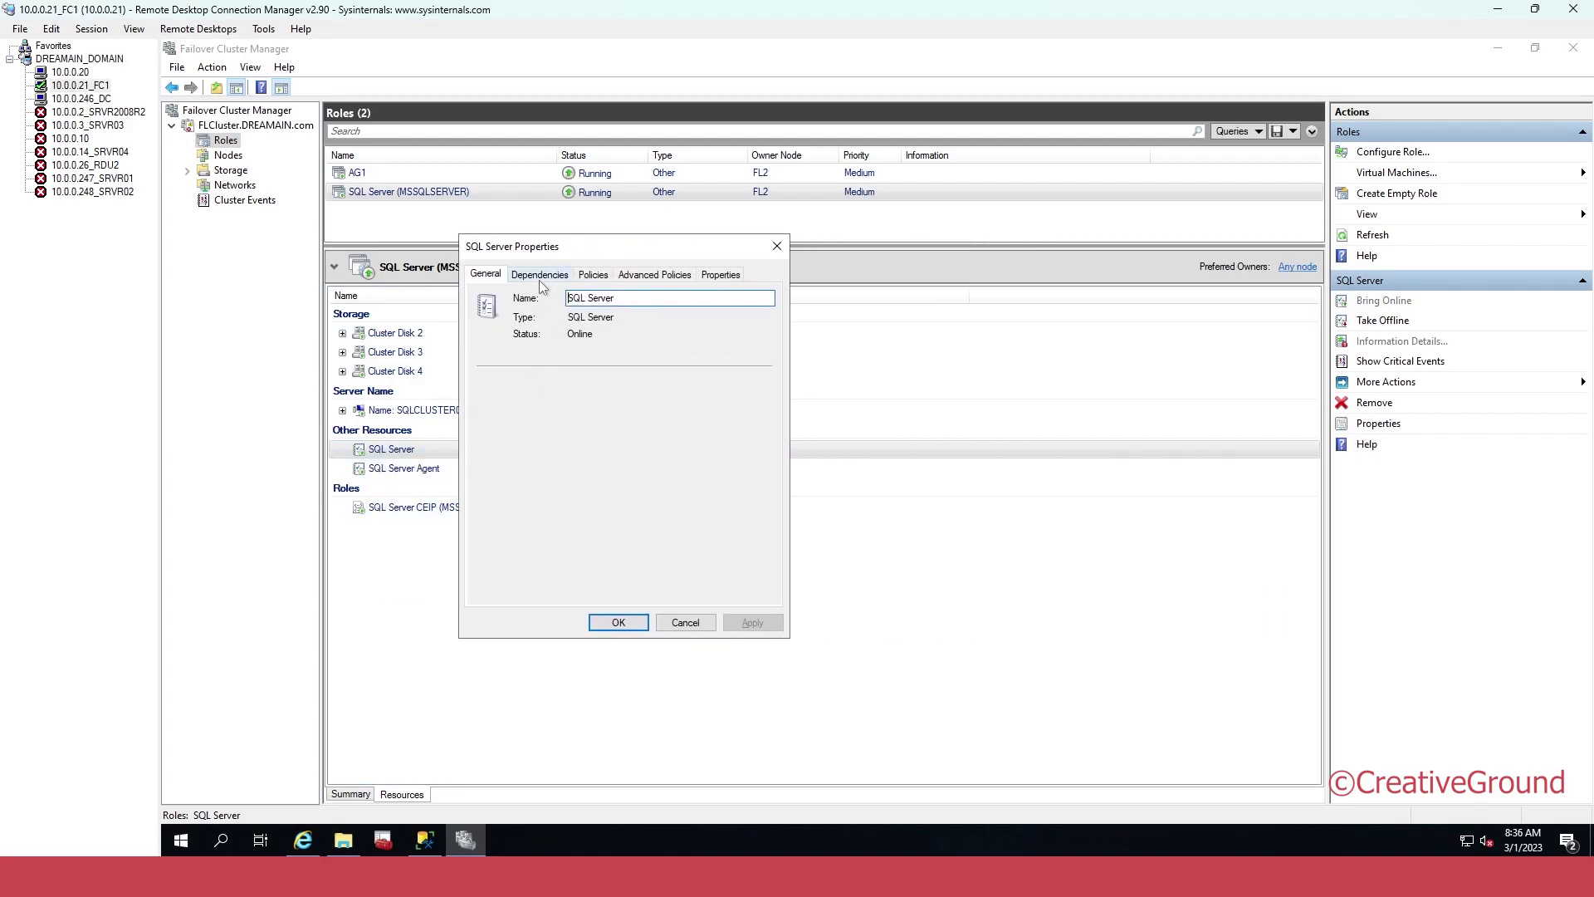
click(540, 278)
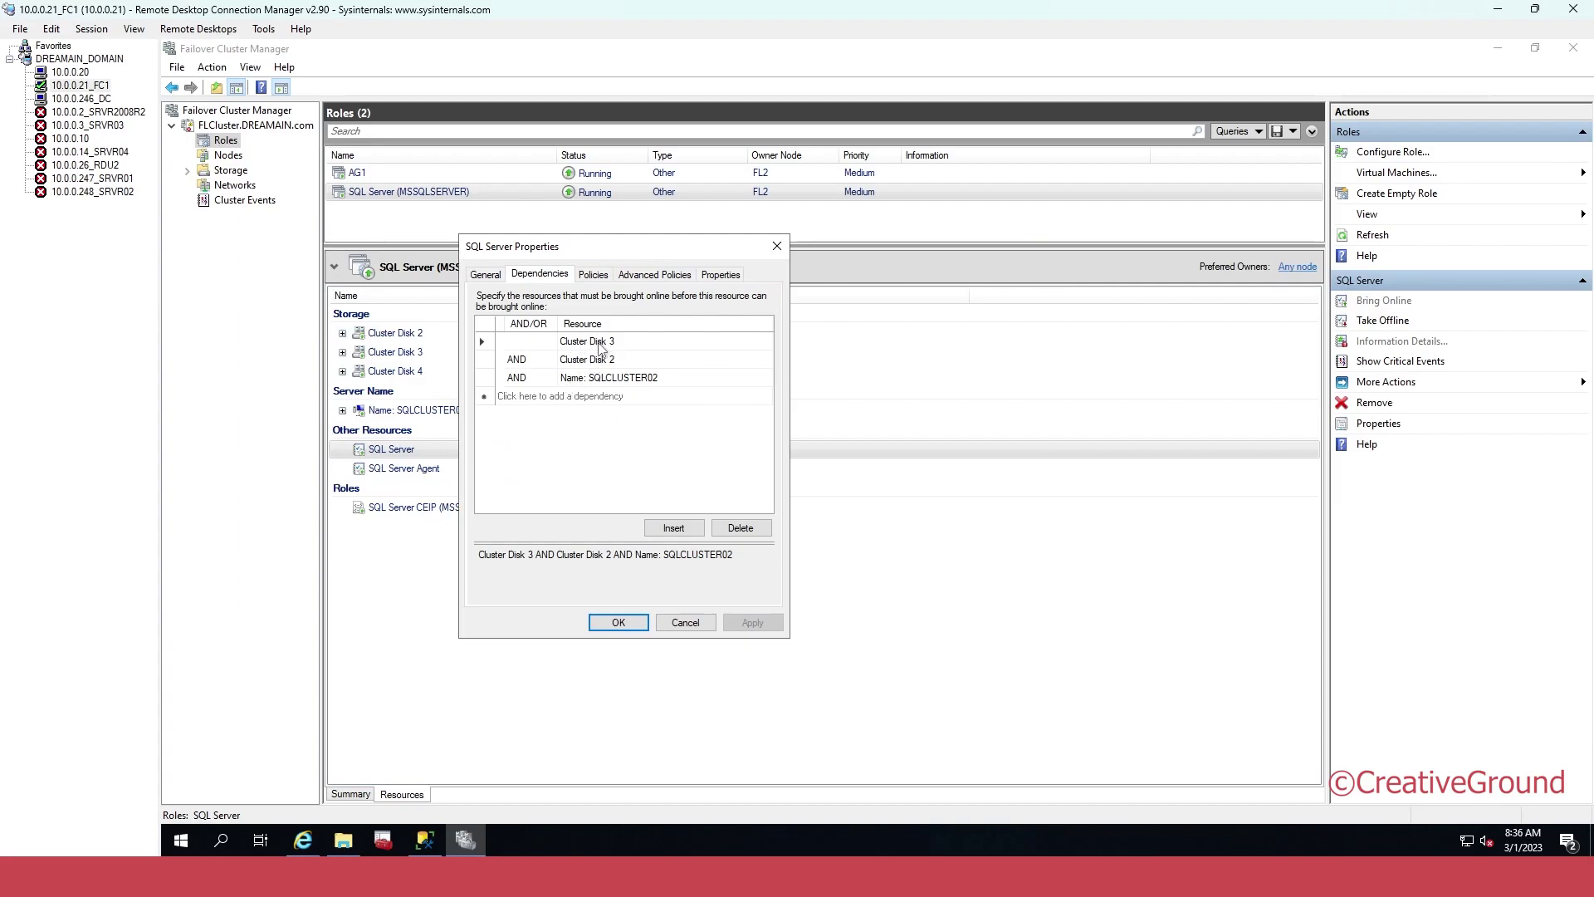
Insert Cluster Disk 4 as a new dependency of the SQL Server resource, apply it and close the properties
click(674, 528)
click(766, 344)
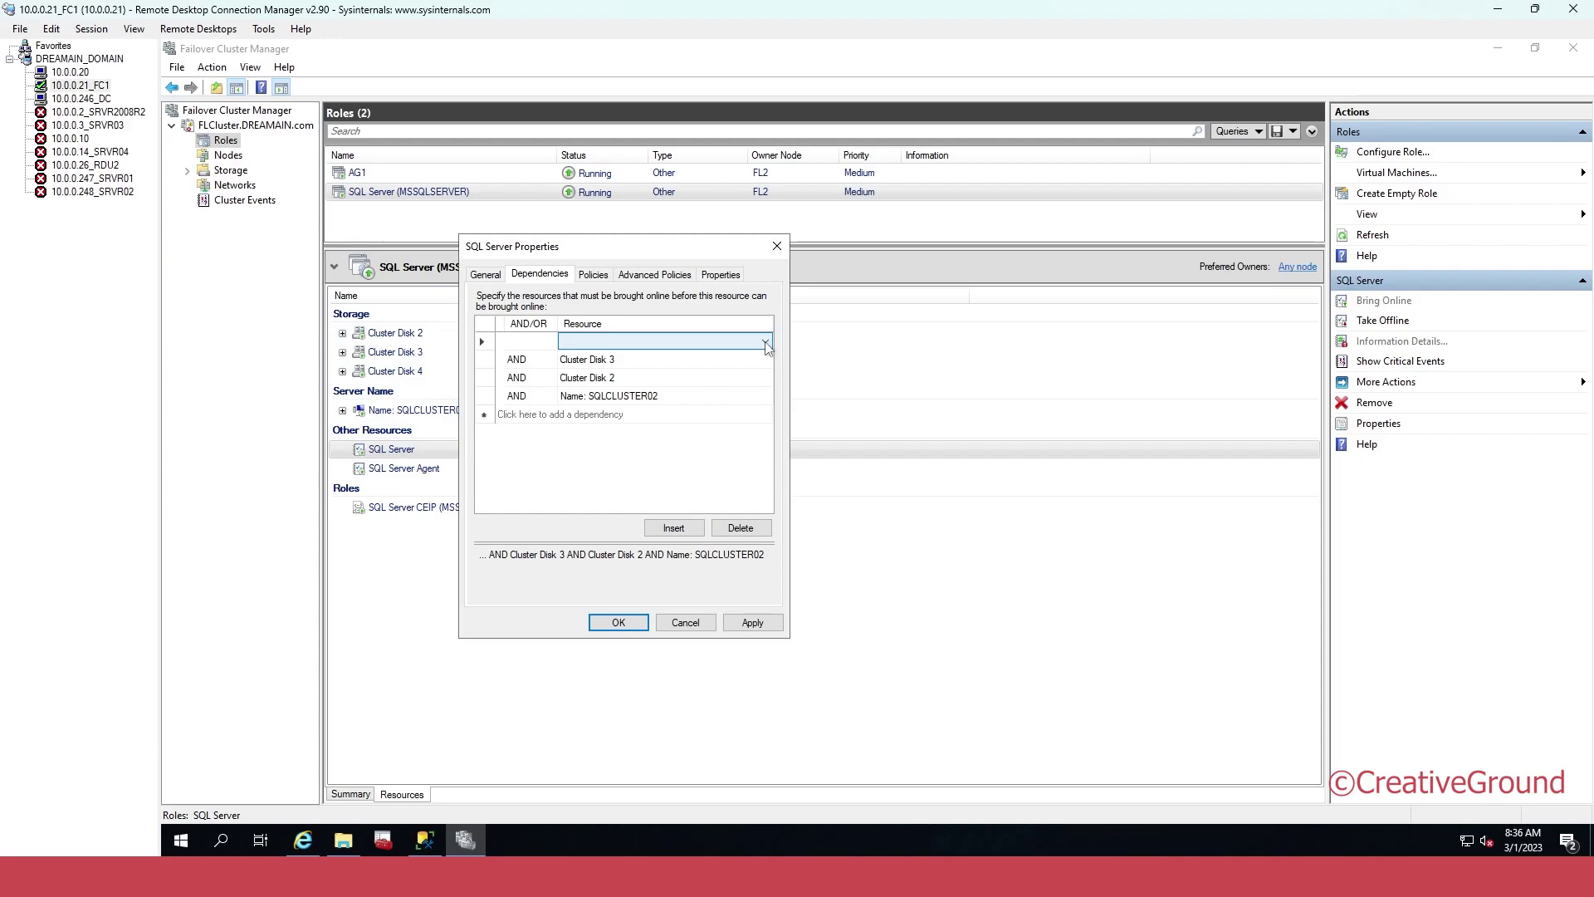
click(766, 342)
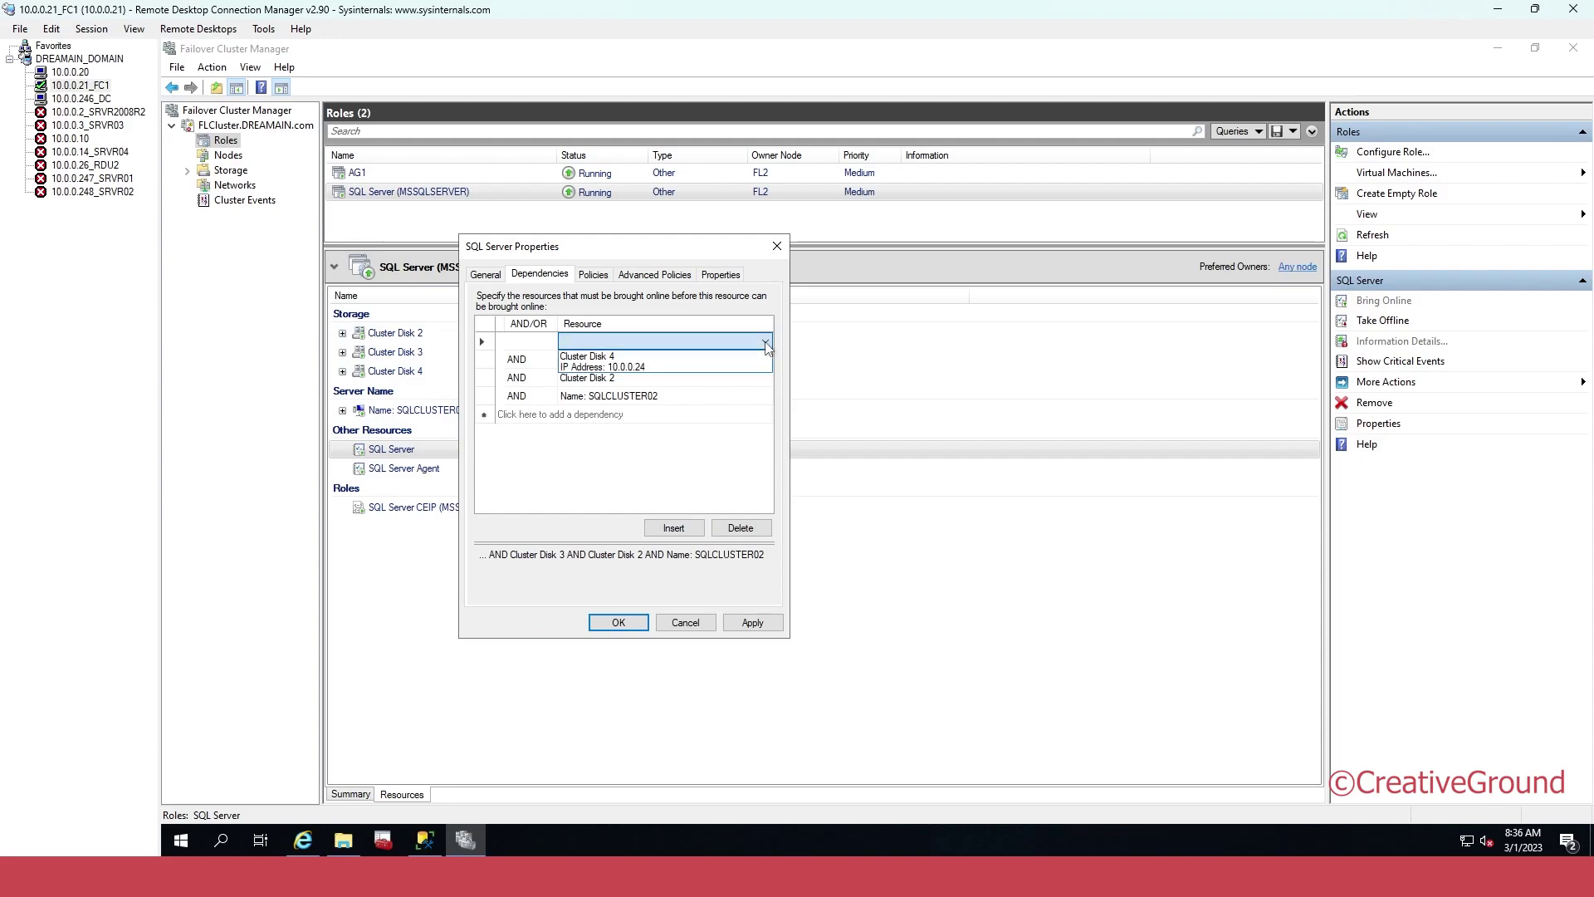
click(618, 357)
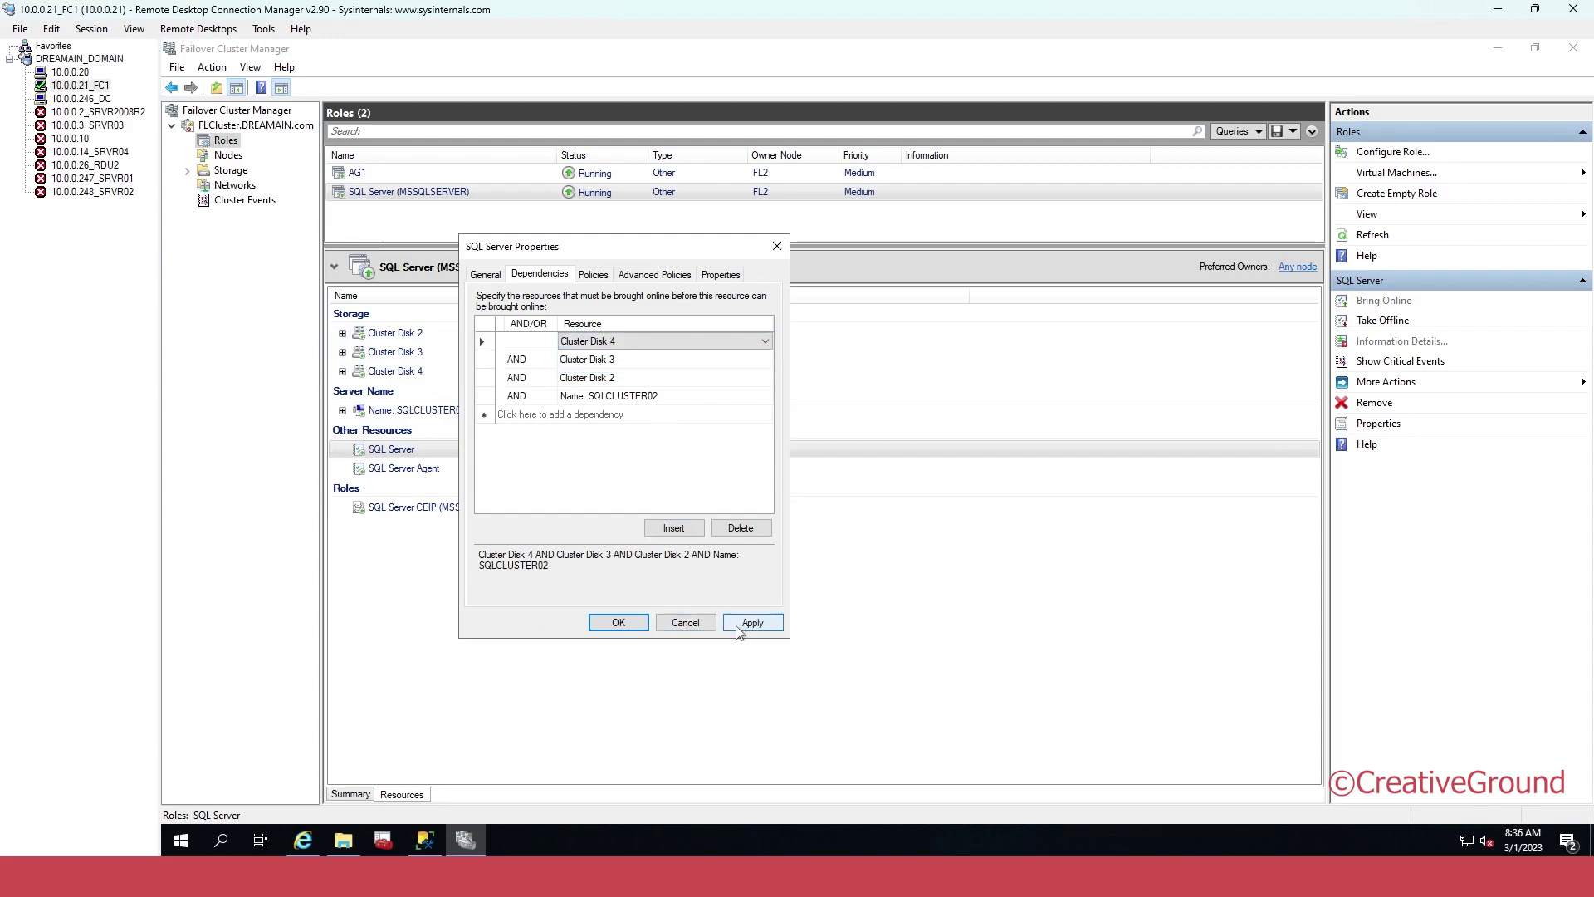
click(763, 626)
click(613, 622)
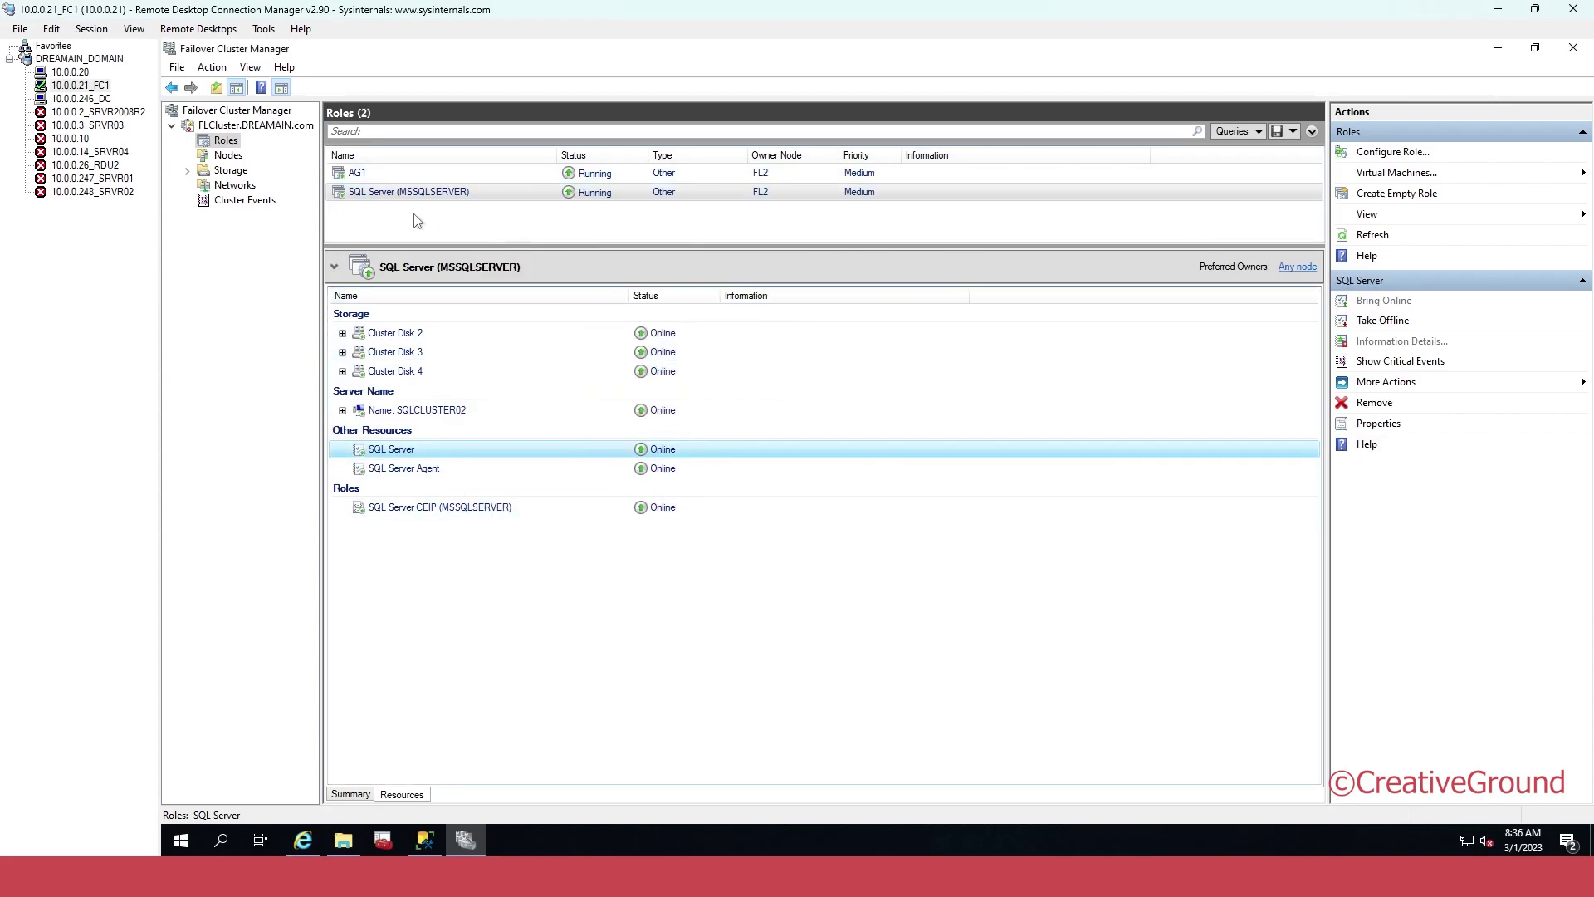
Show a fresh dependency report of the SQL Server (MSSQLSERVER) role, allow its blocked content, examine the disk dependencies in the diagram and minimize the report
drag(480, 245, 480, 506)
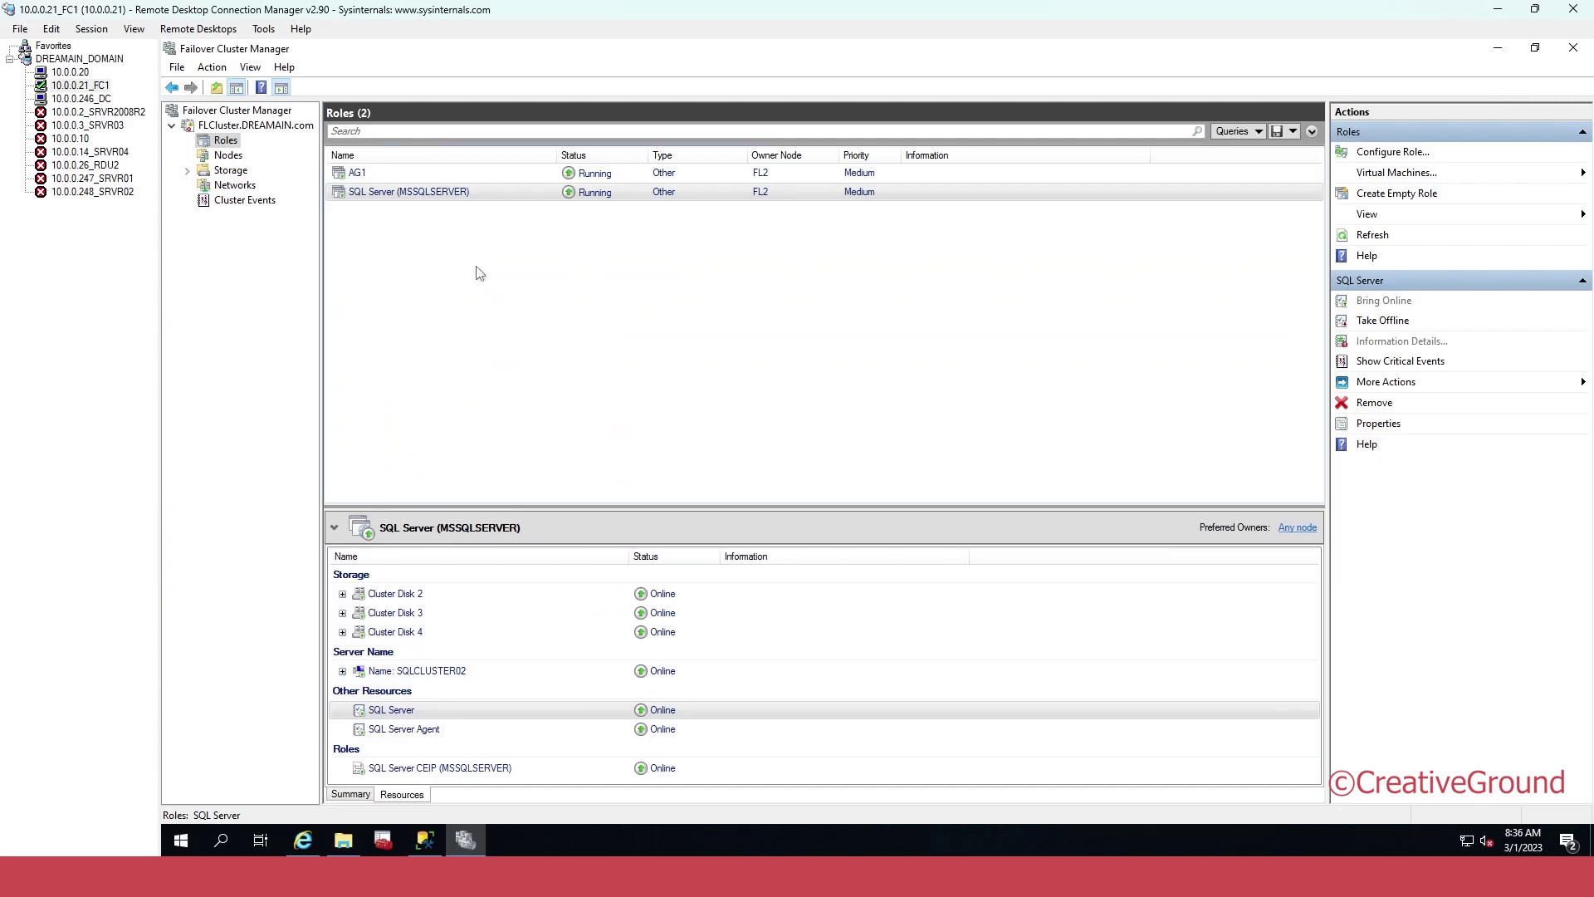
right_click(413, 199)
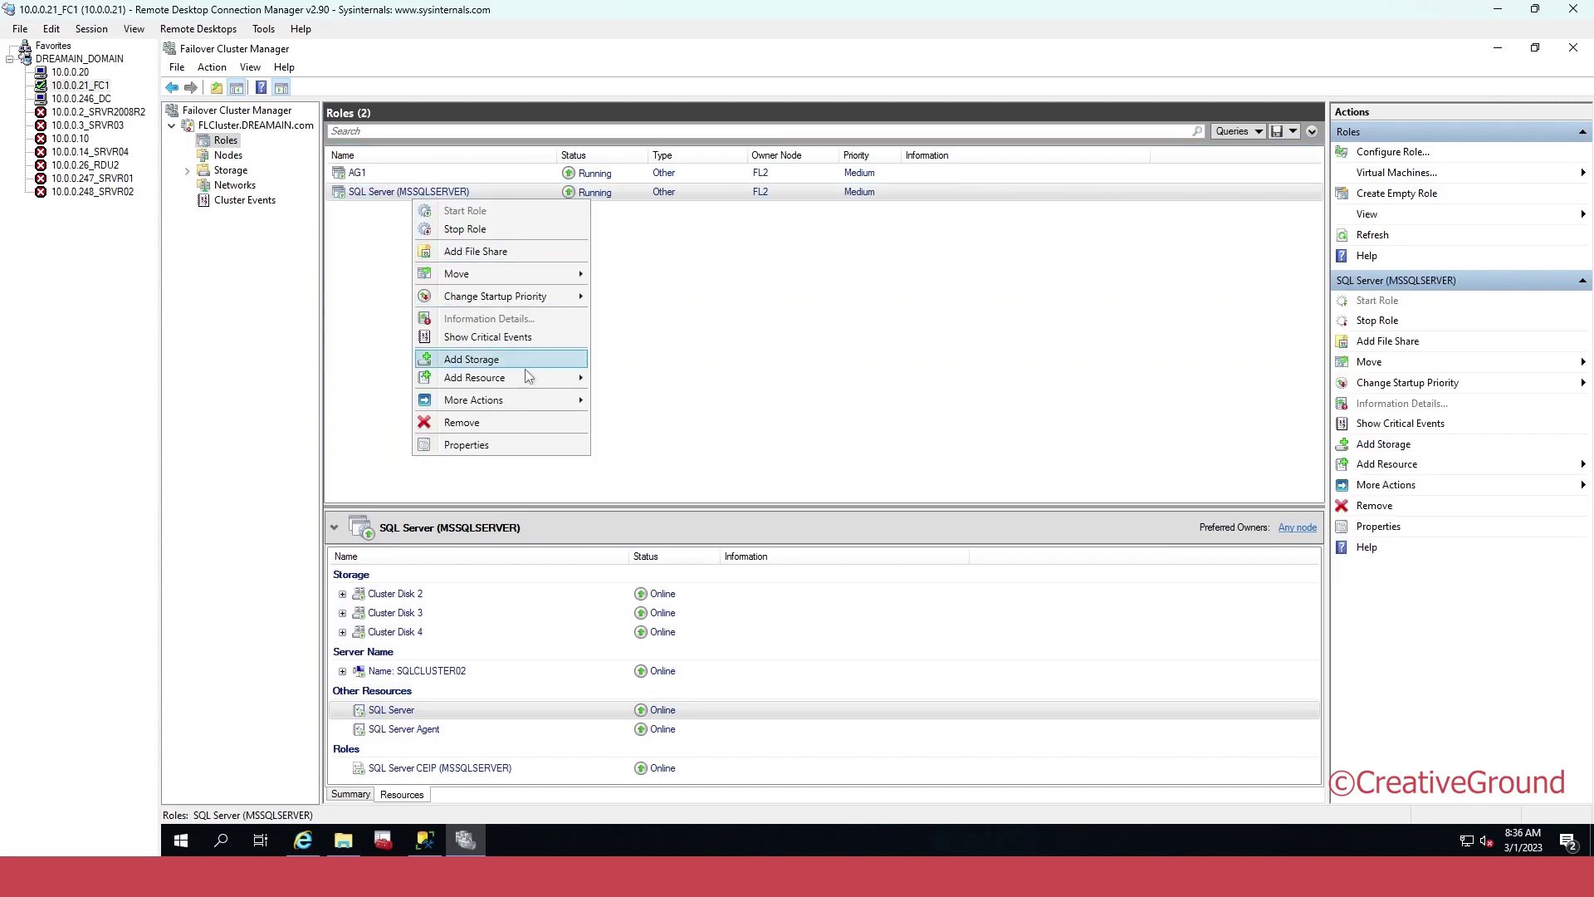
click(402, 199)
right_click(402, 200)
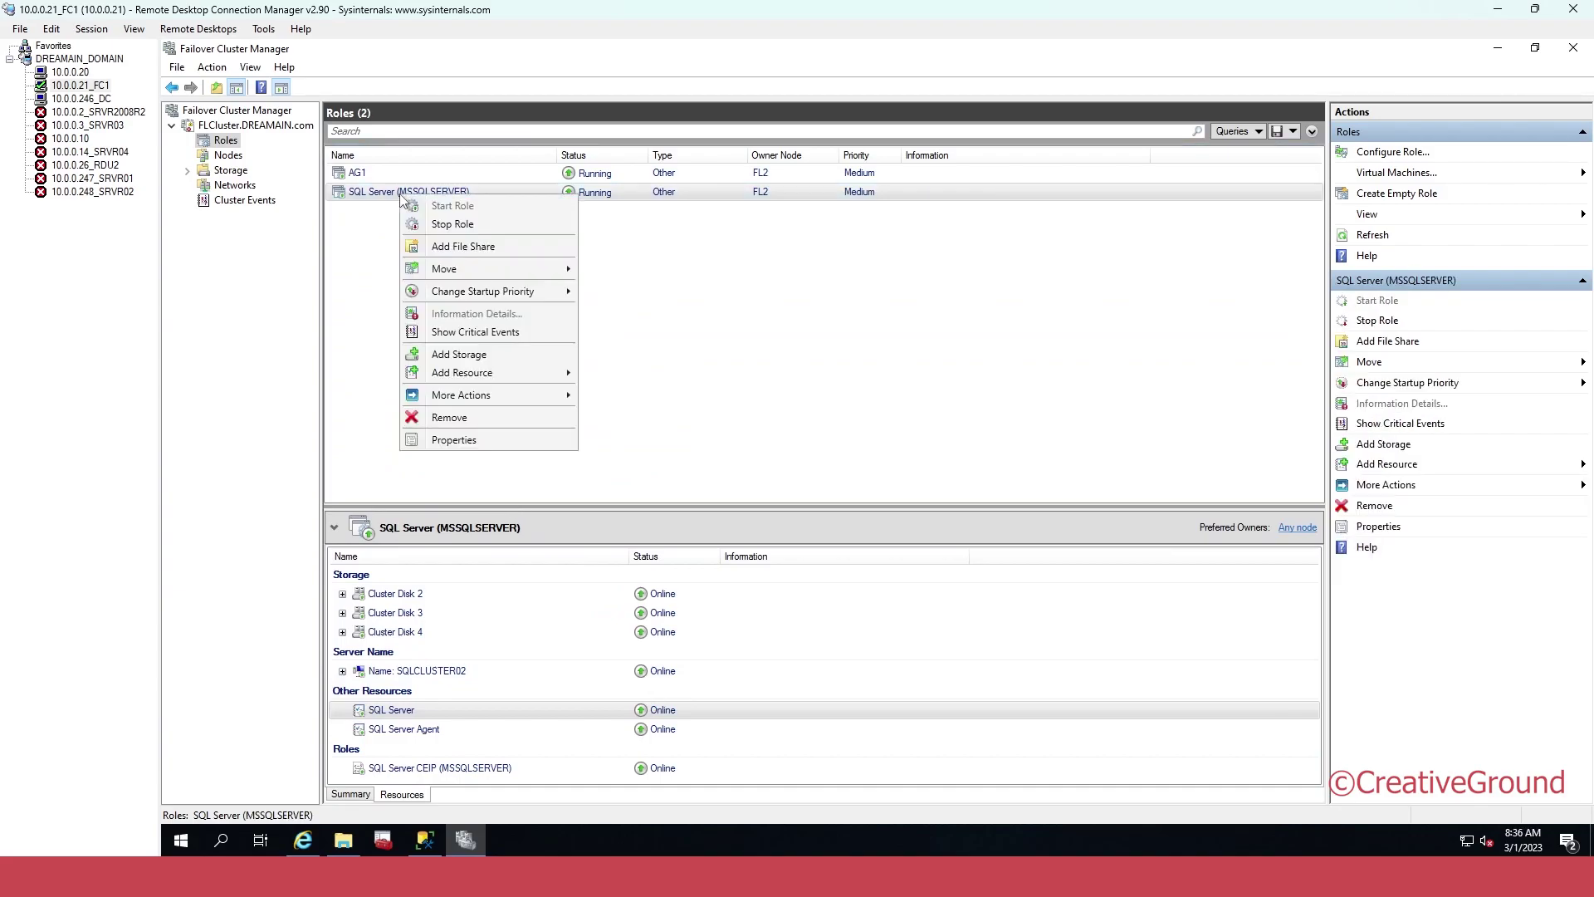
mouse_move(554, 395)
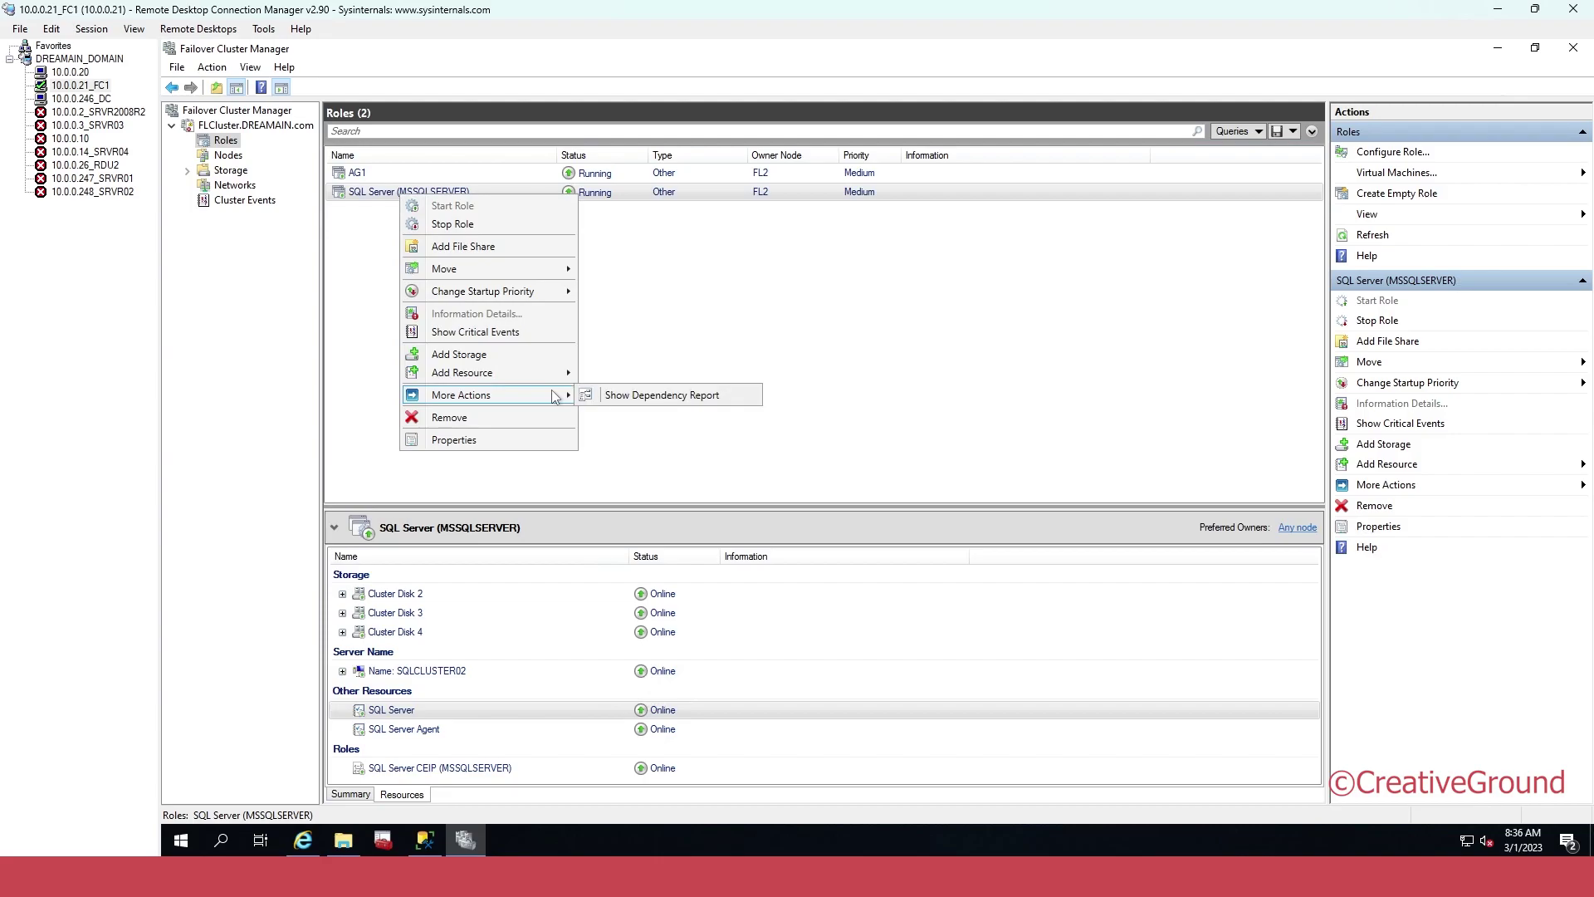
click(658, 402)
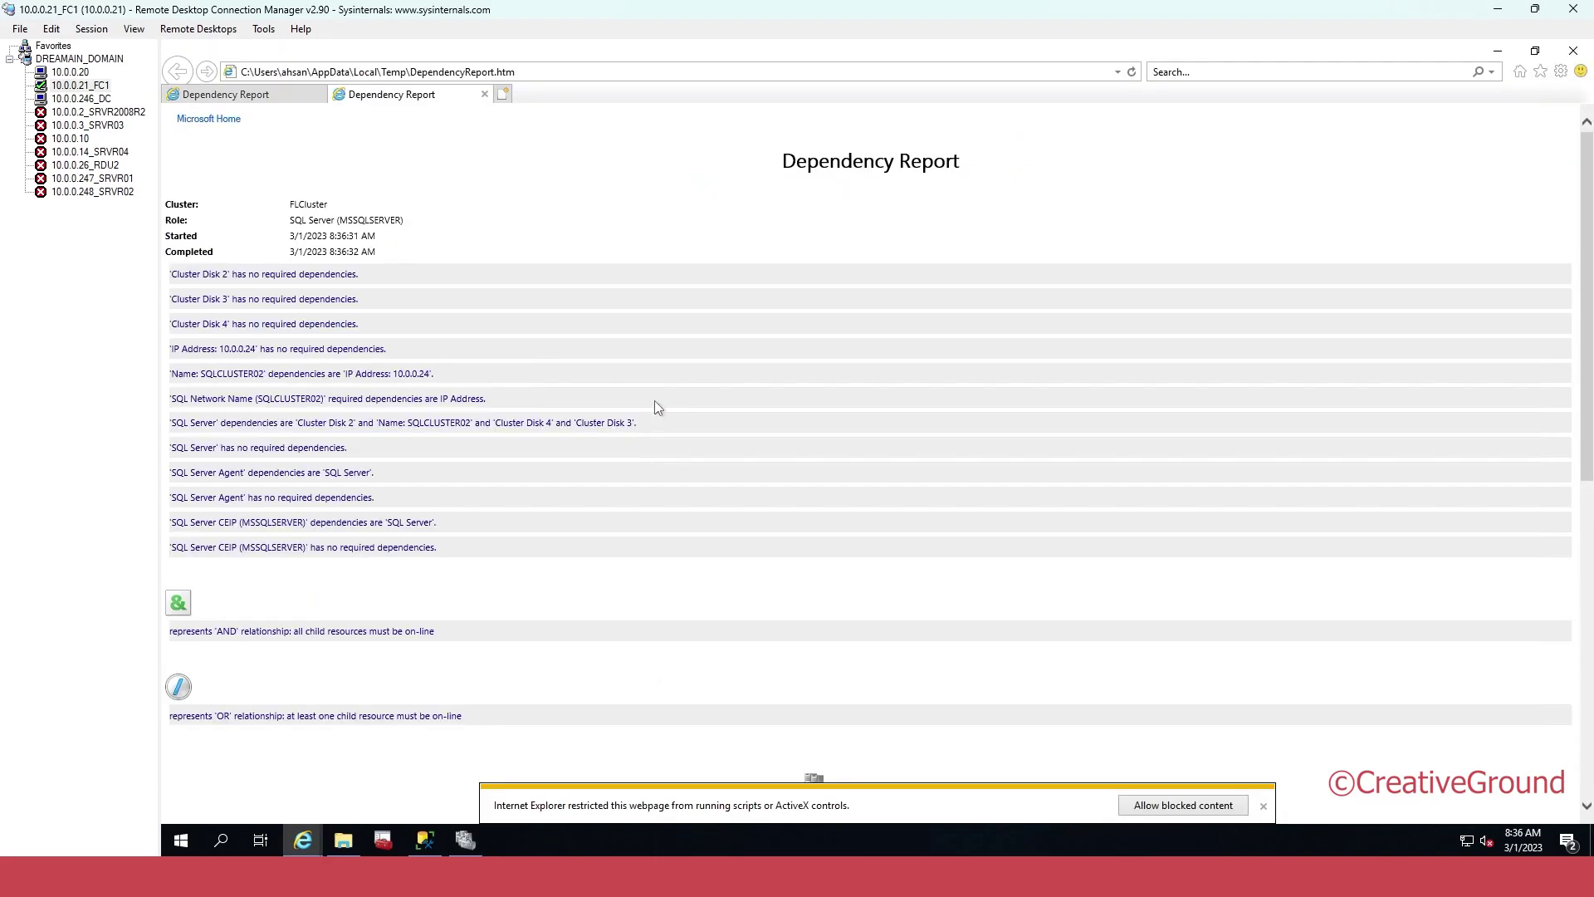
click(1182, 803)
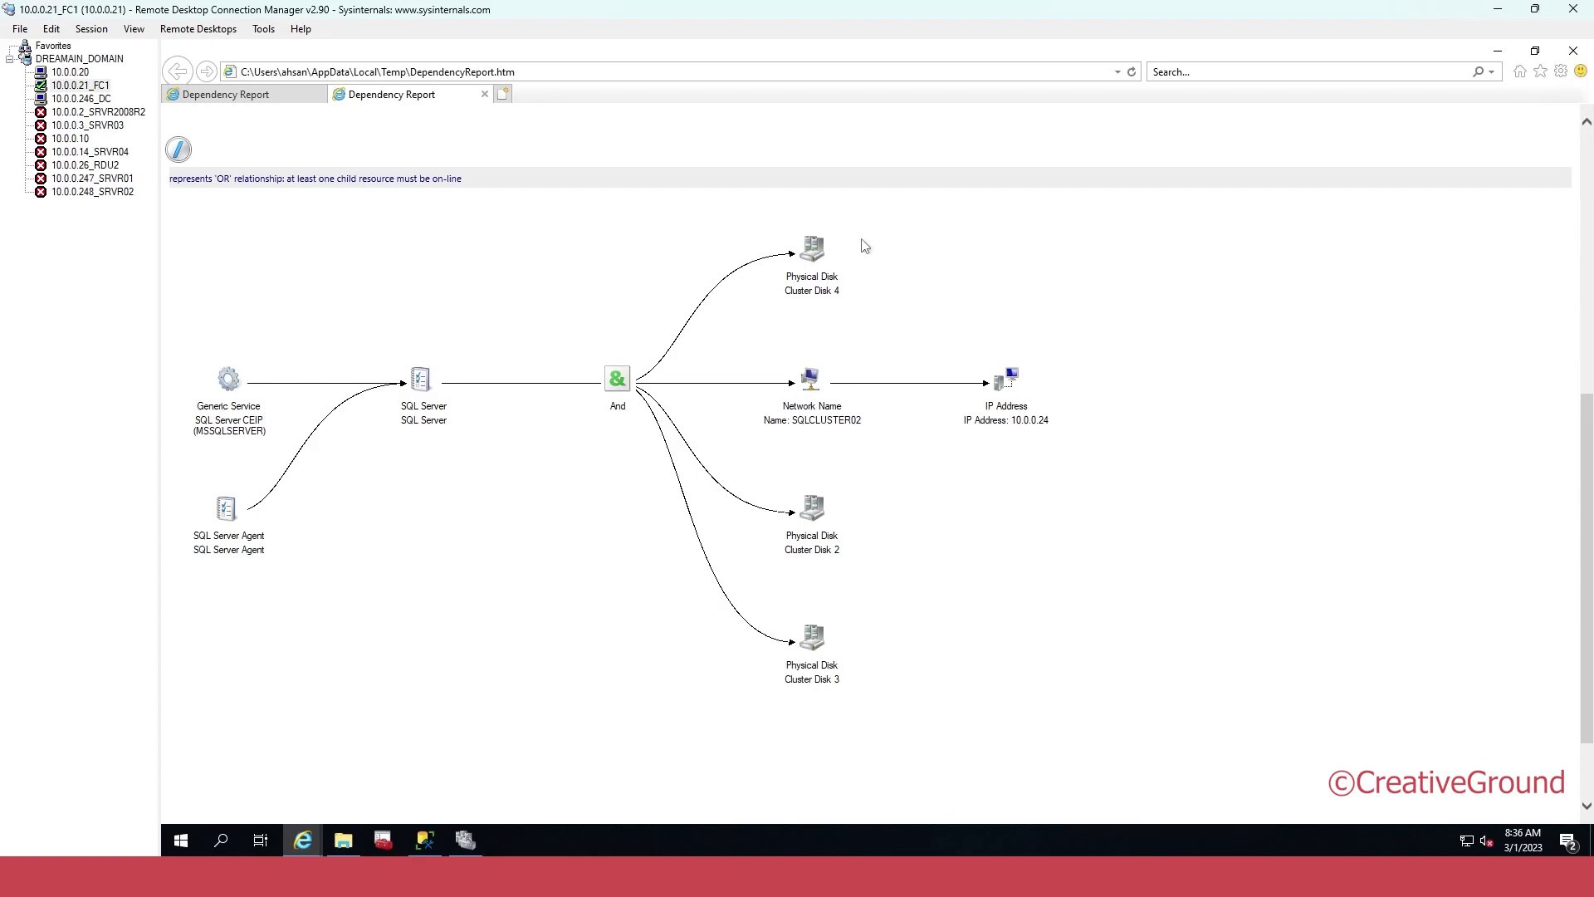
click(1497, 49)
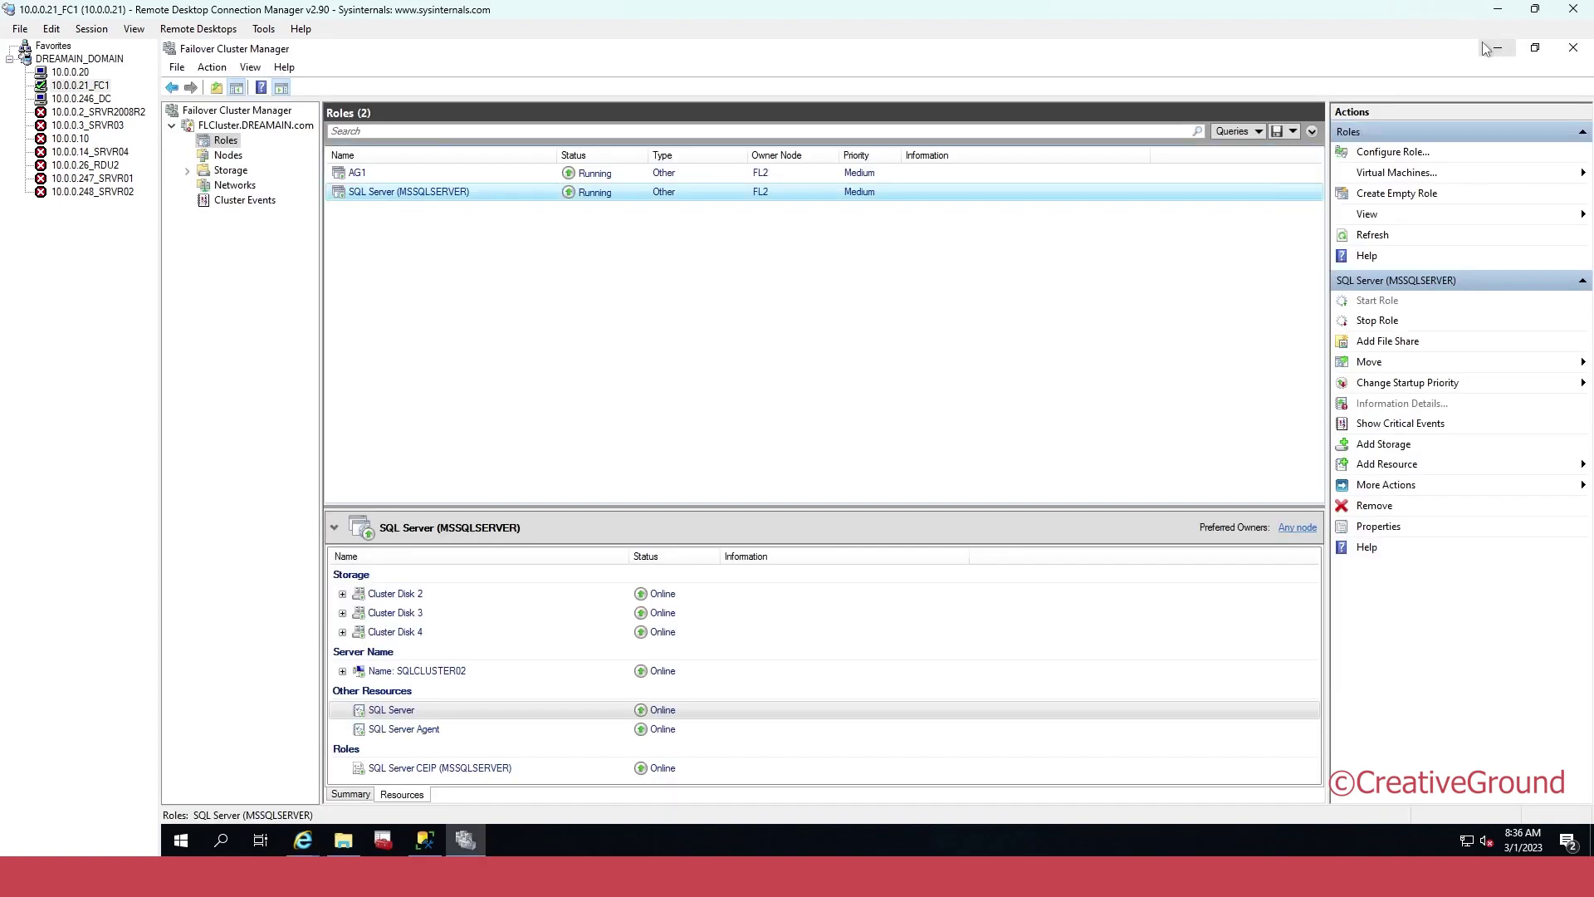
Switch to SQL Server Management Studio and execute the whole CREATE DATABASE script for test001 with its files in O:\Data
click(425, 840)
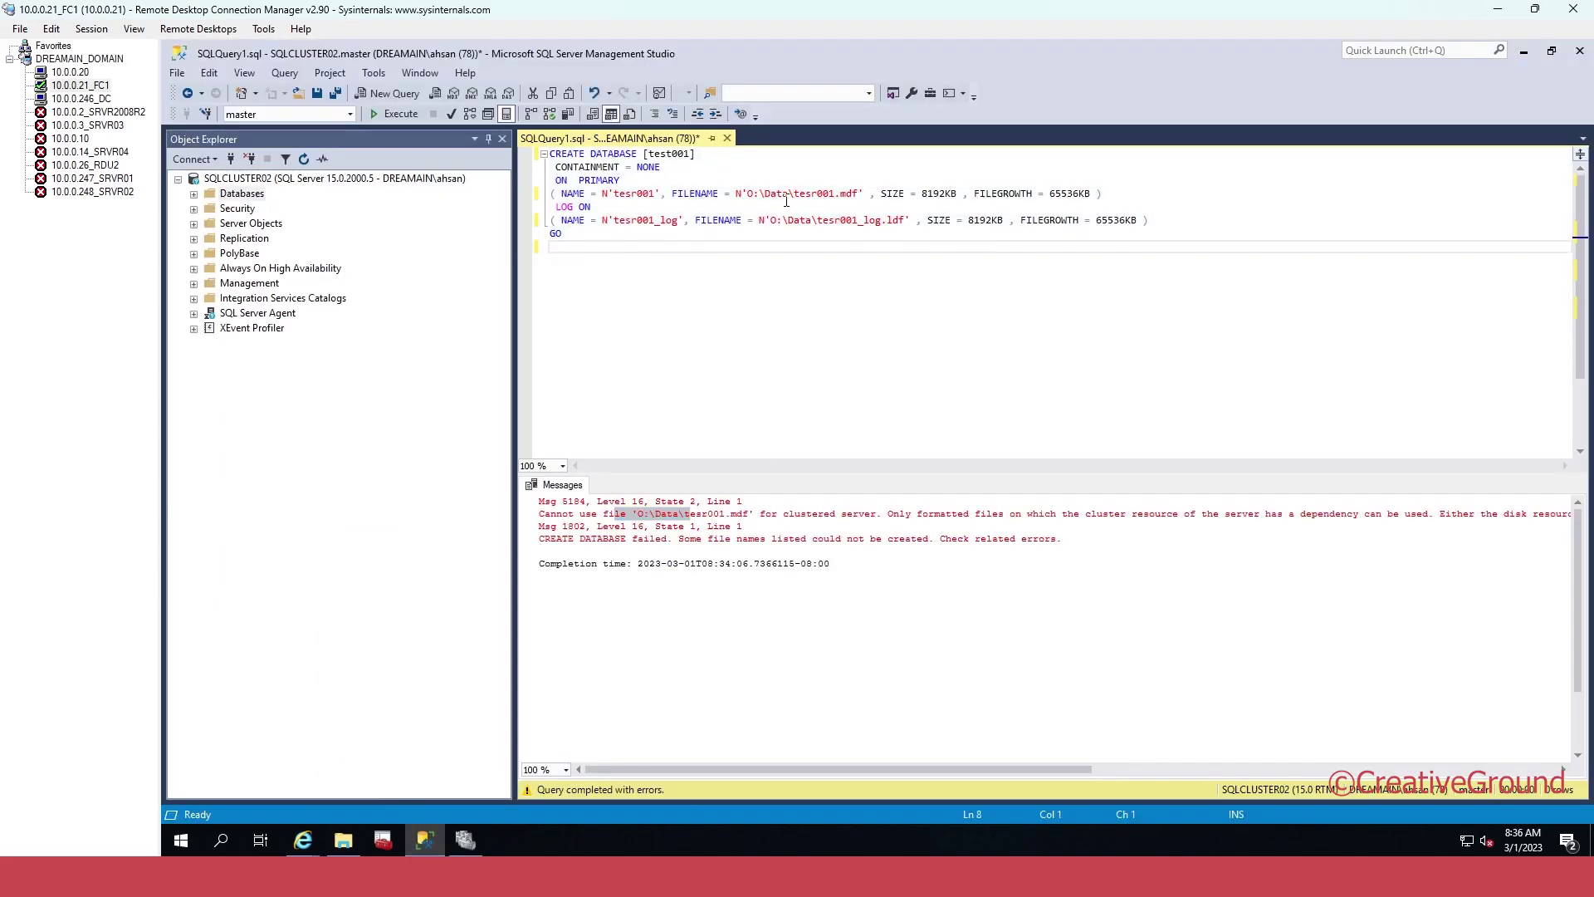
key(ctrl+shift+Home)
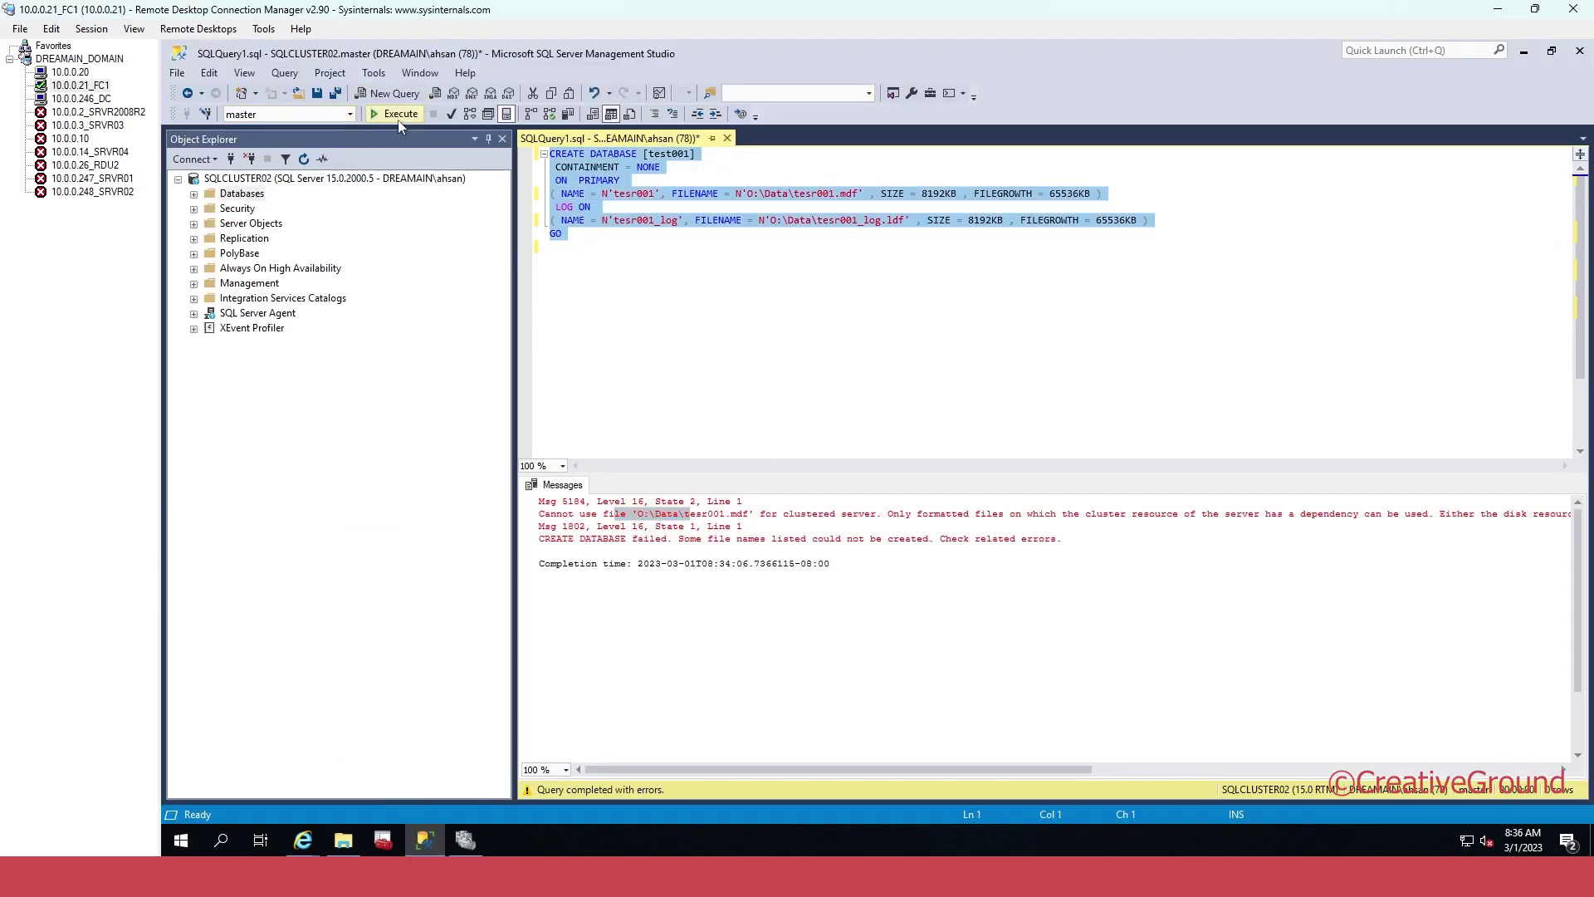
click(399, 115)
drag(546, 504, 705, 507)
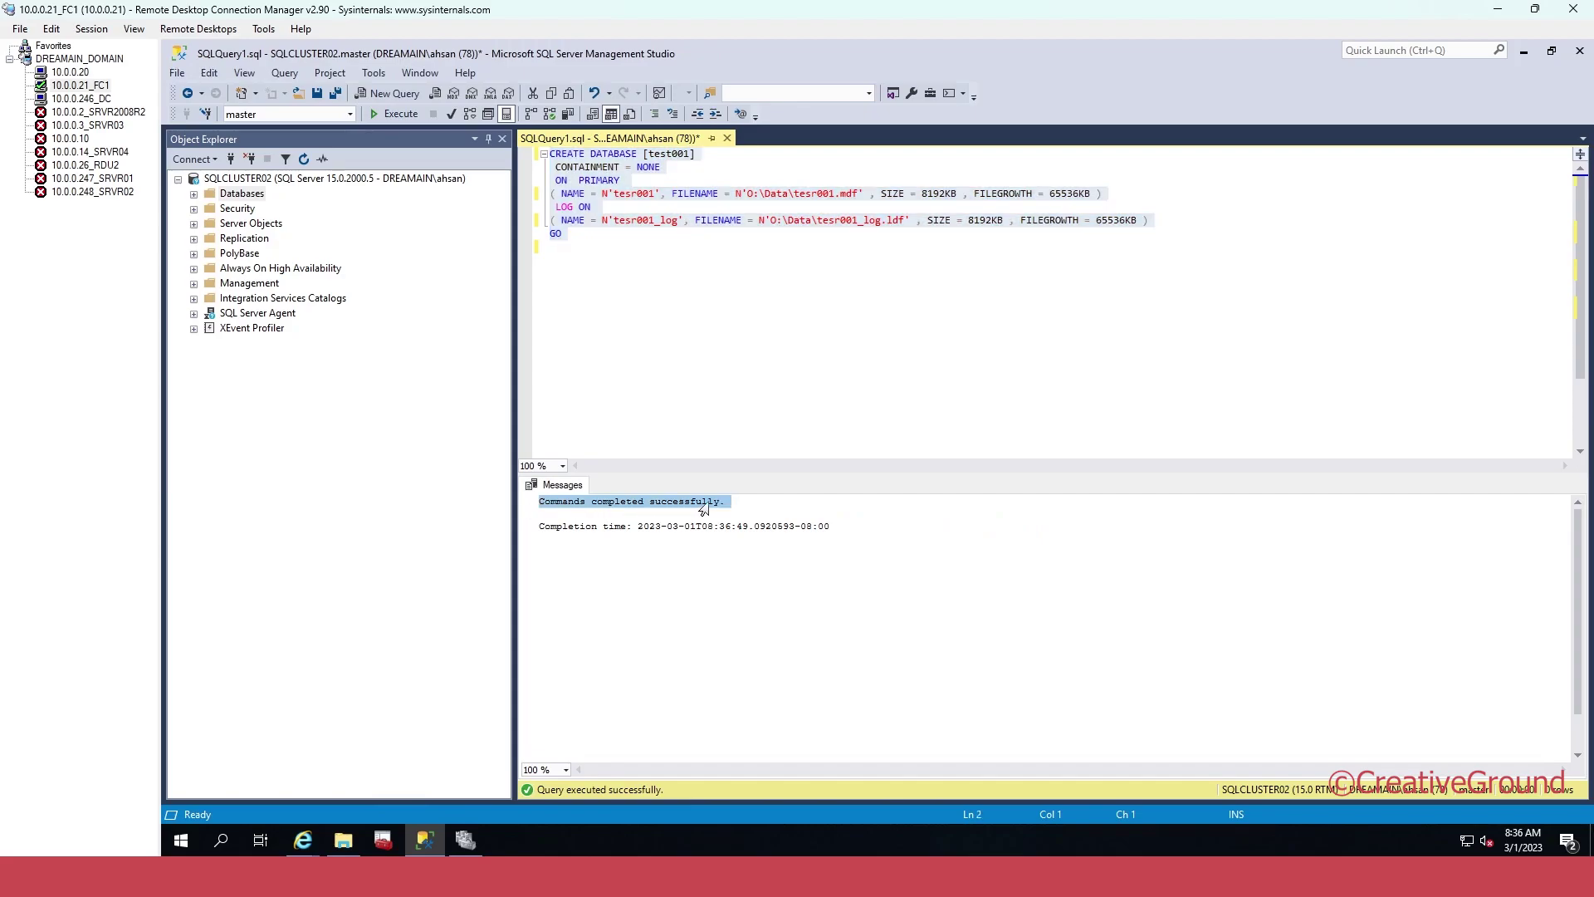
click(792, 574)
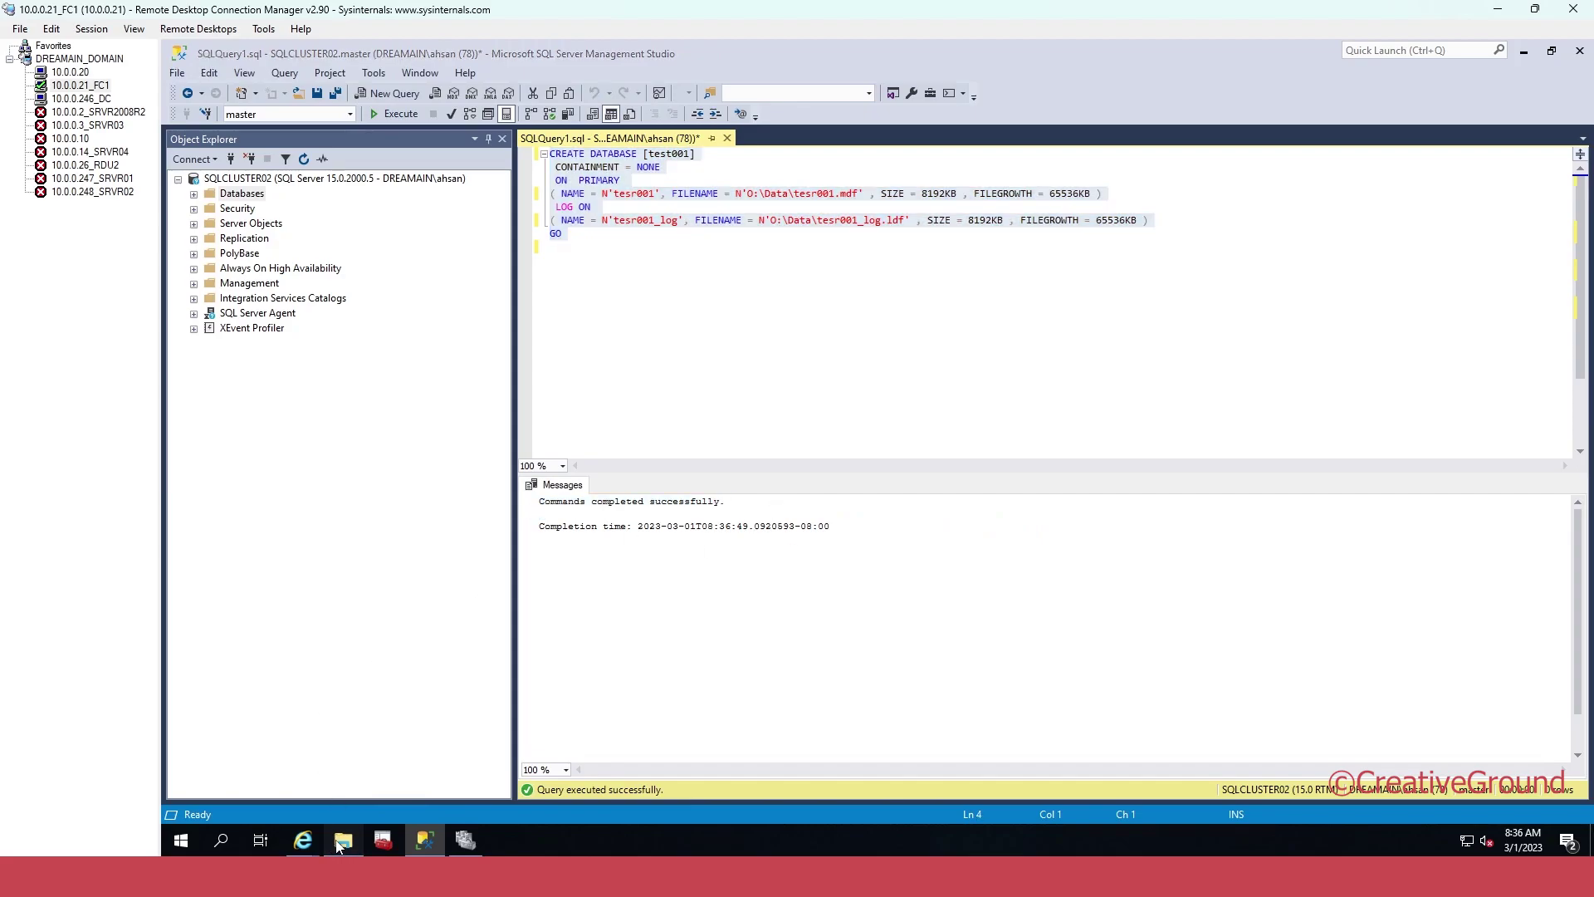
Switch to File Explorer, check the Data folder on drive O for the database and log files, and minimize the window
click(343, 840)
double_click(1242, 286)
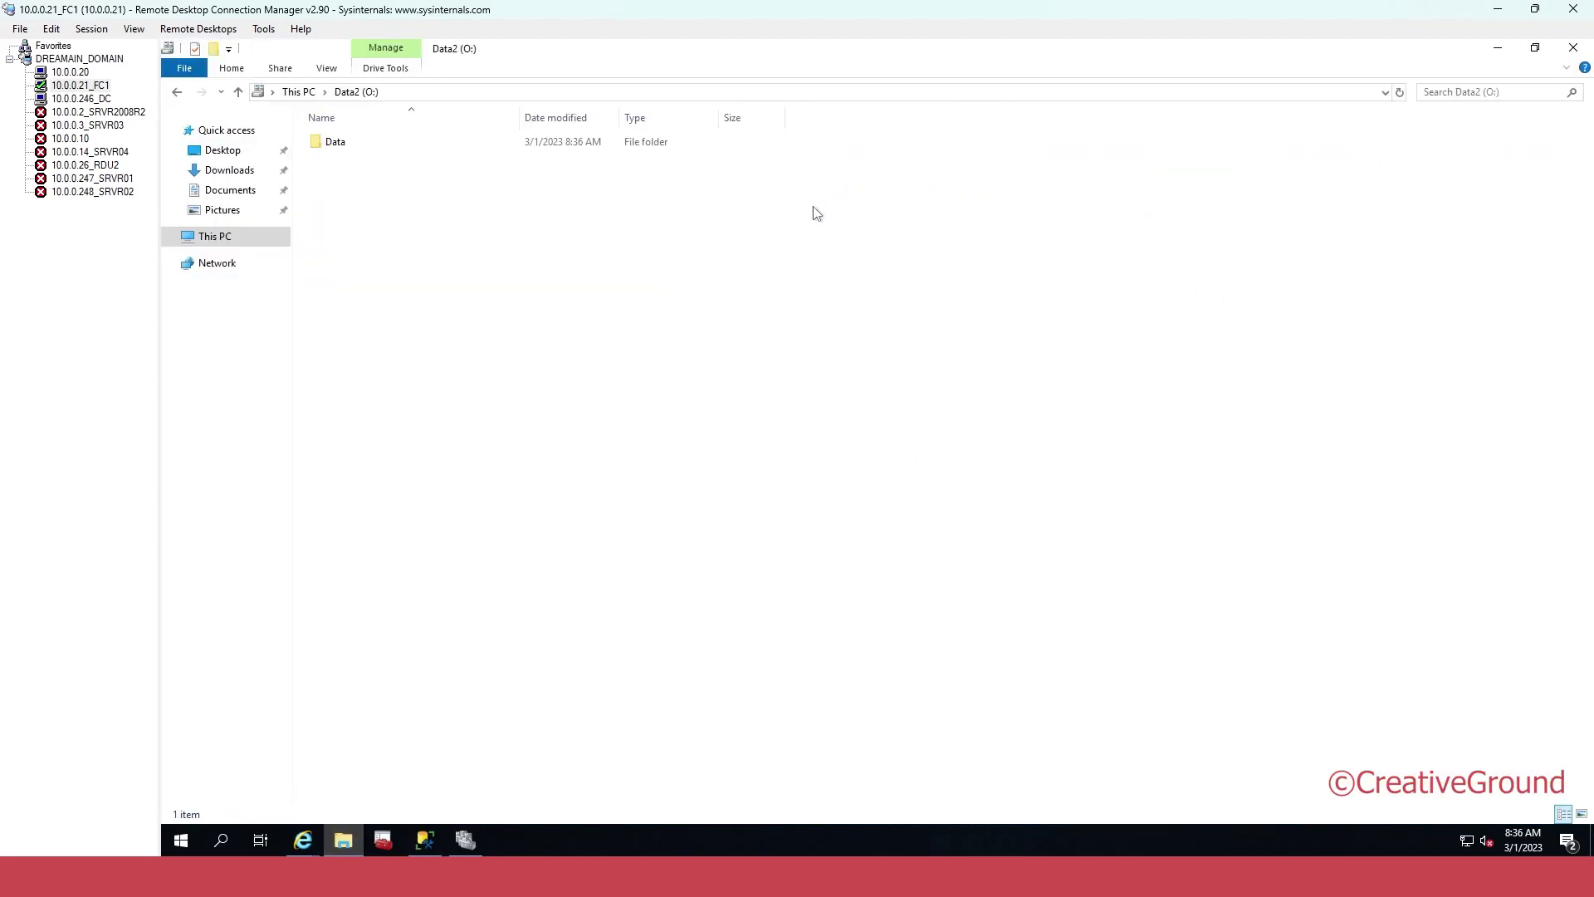
double_click(436, 146)
drag(432, 260, 351, 120)
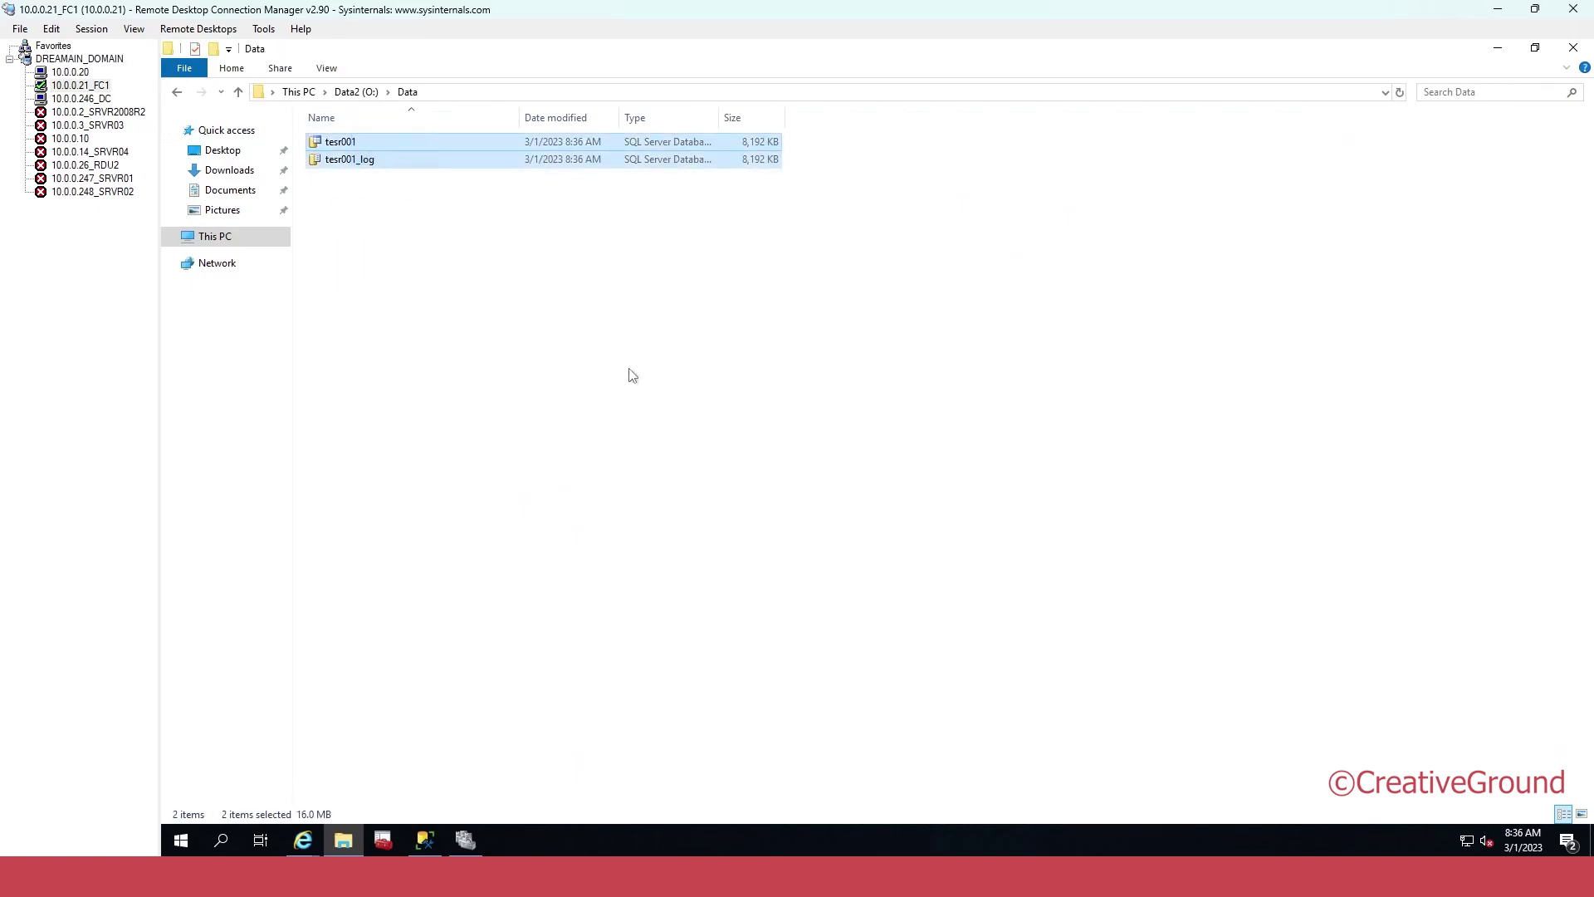
click(1497, 47)
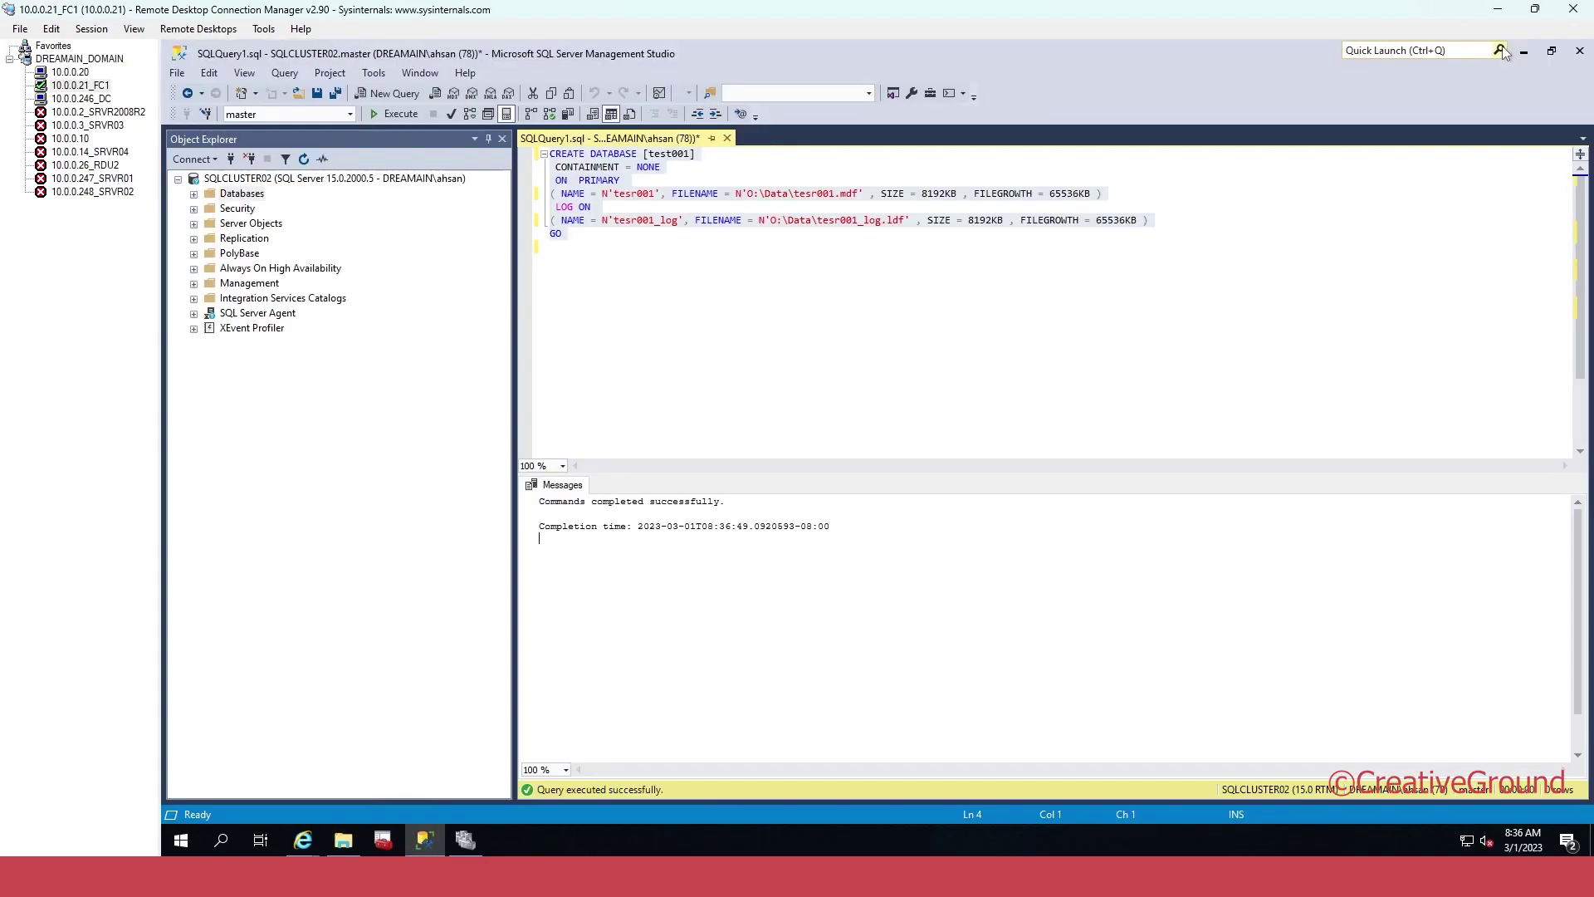